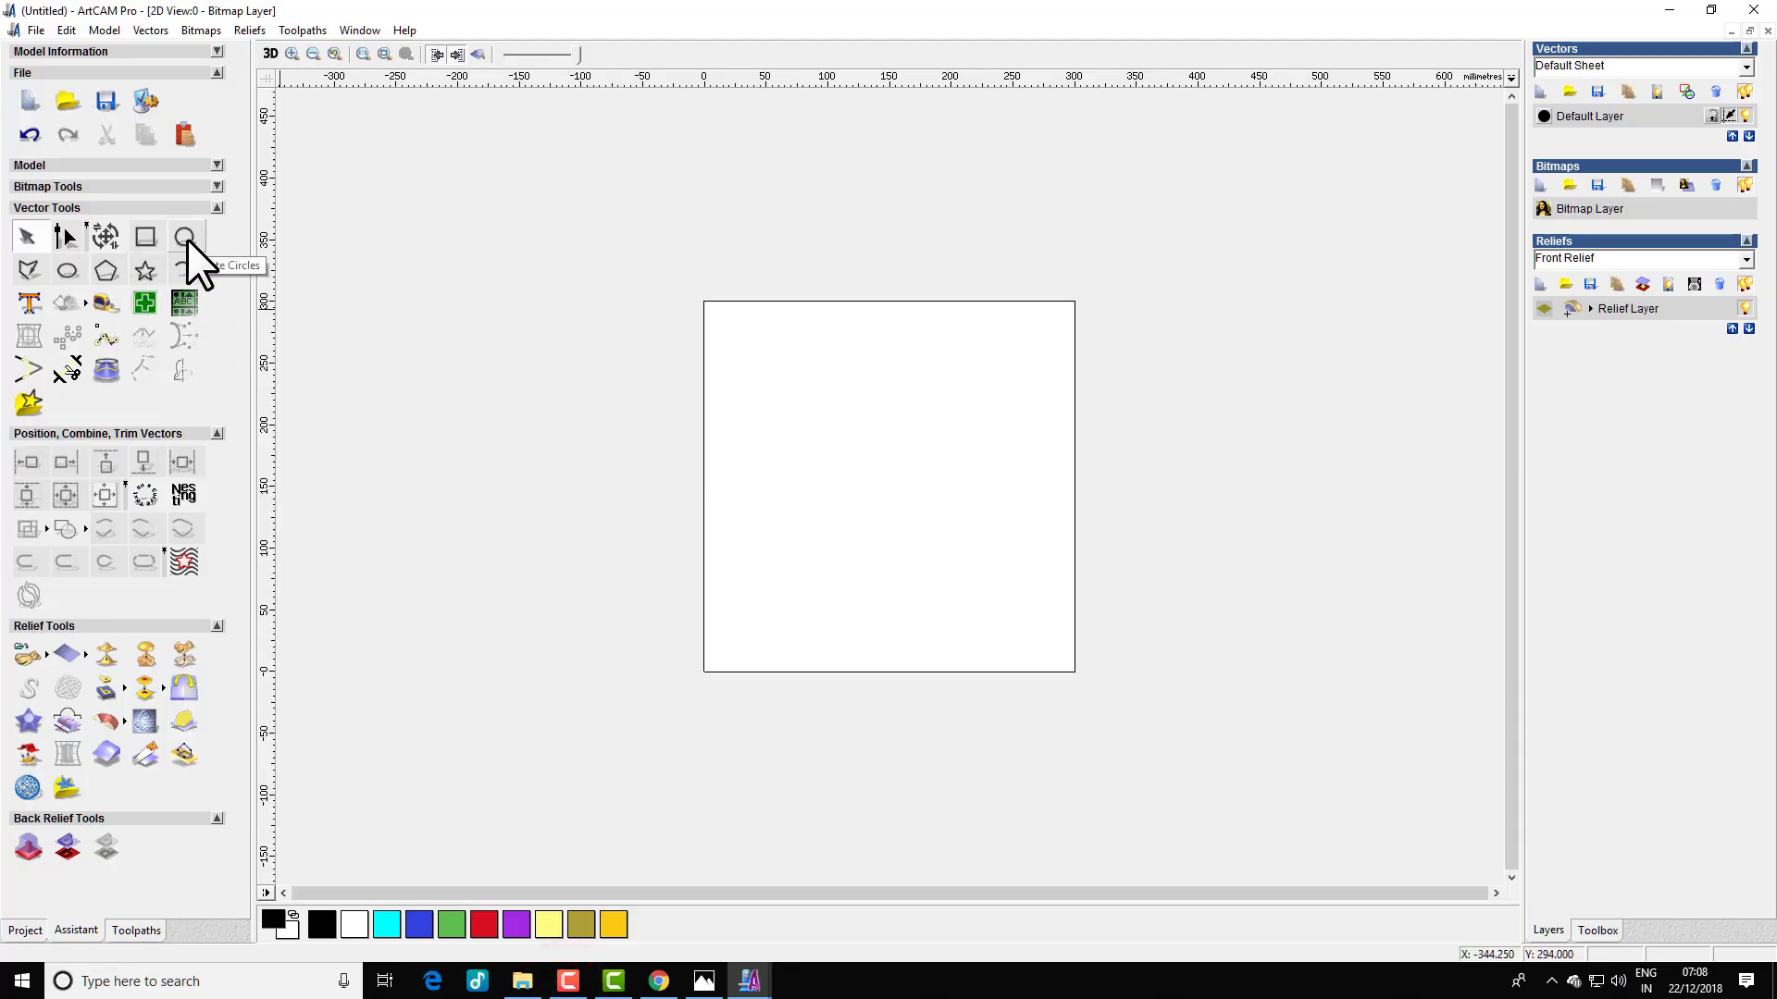
- Create a new 300 x 300 mm model and maximise its 2D view
left_click(34, 28)
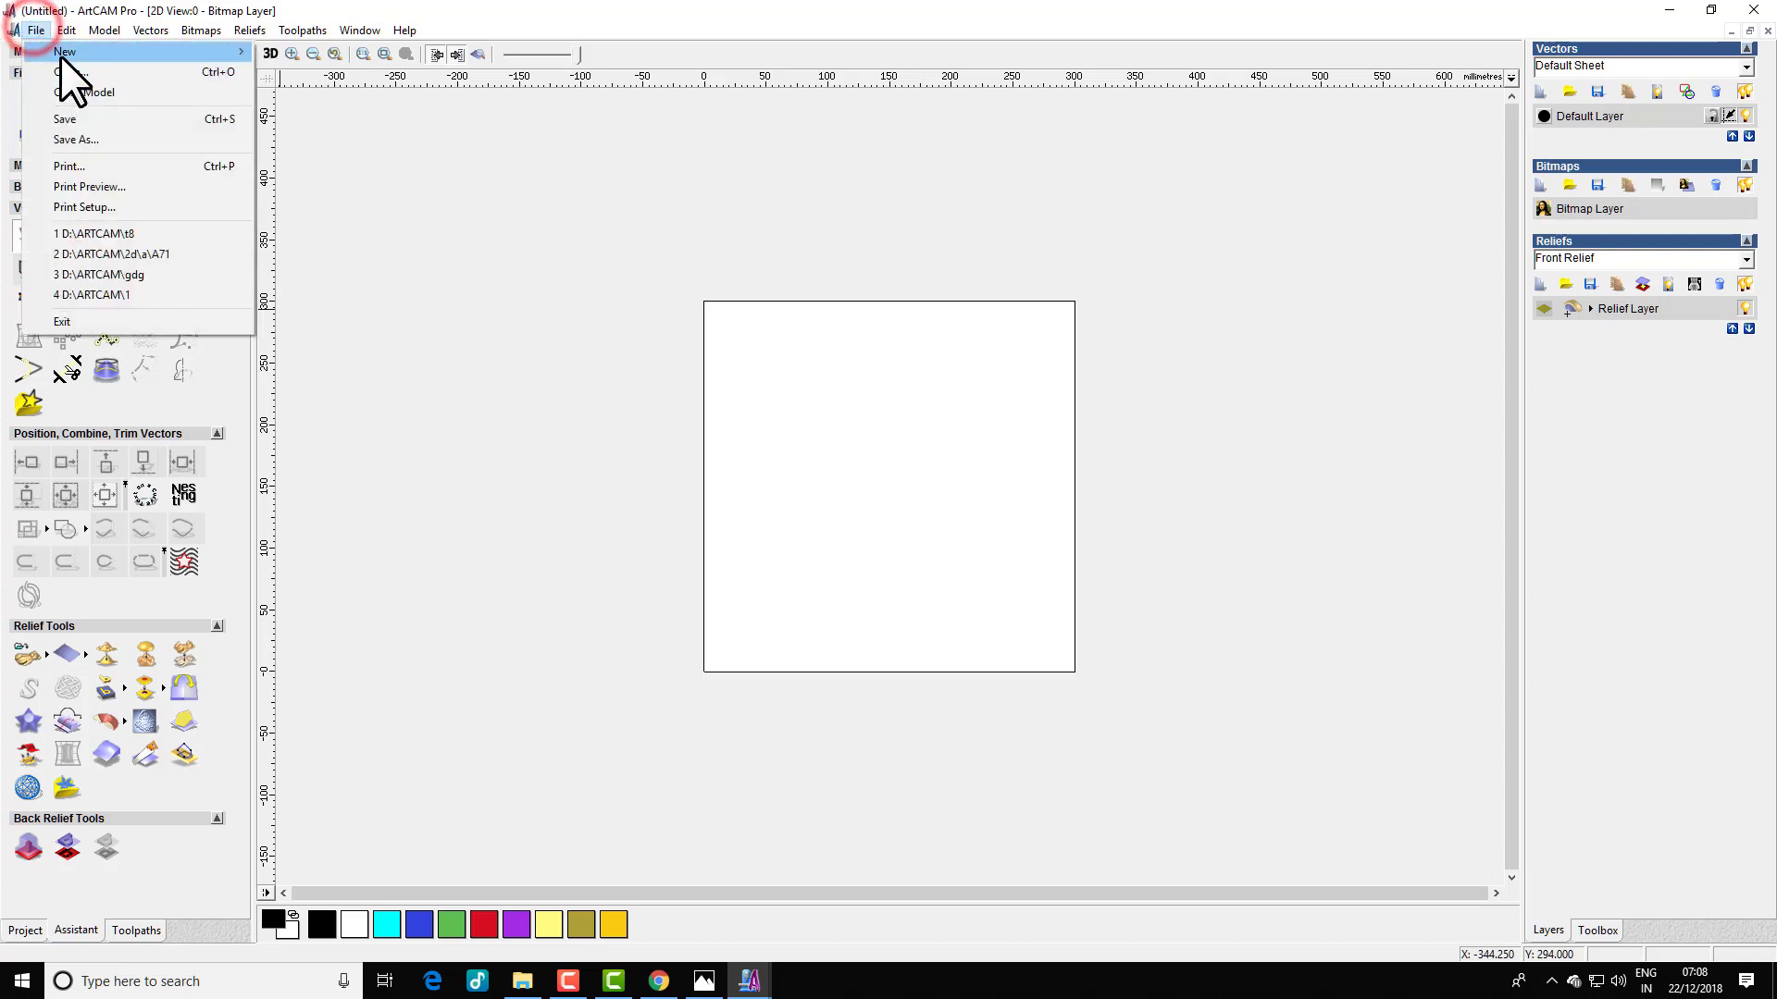
mouse_move(59, 54)
left_click(303, 50)
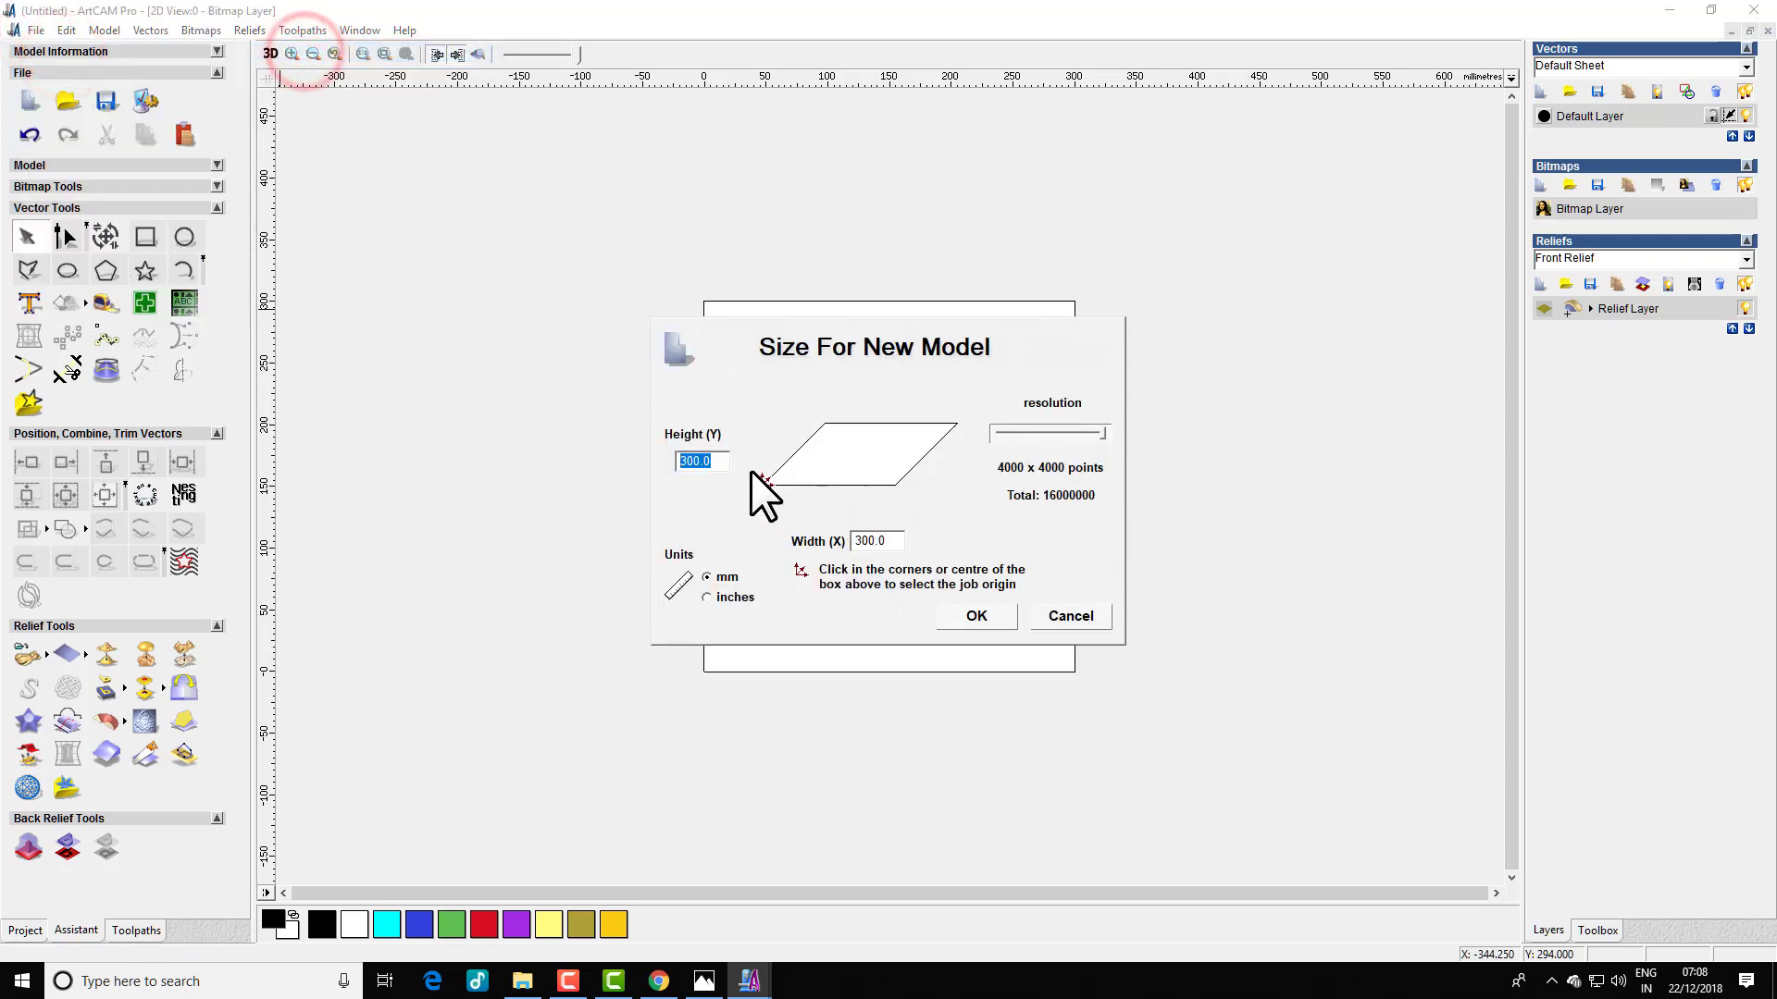
left_click(995, 615)
left_click(907, 529)
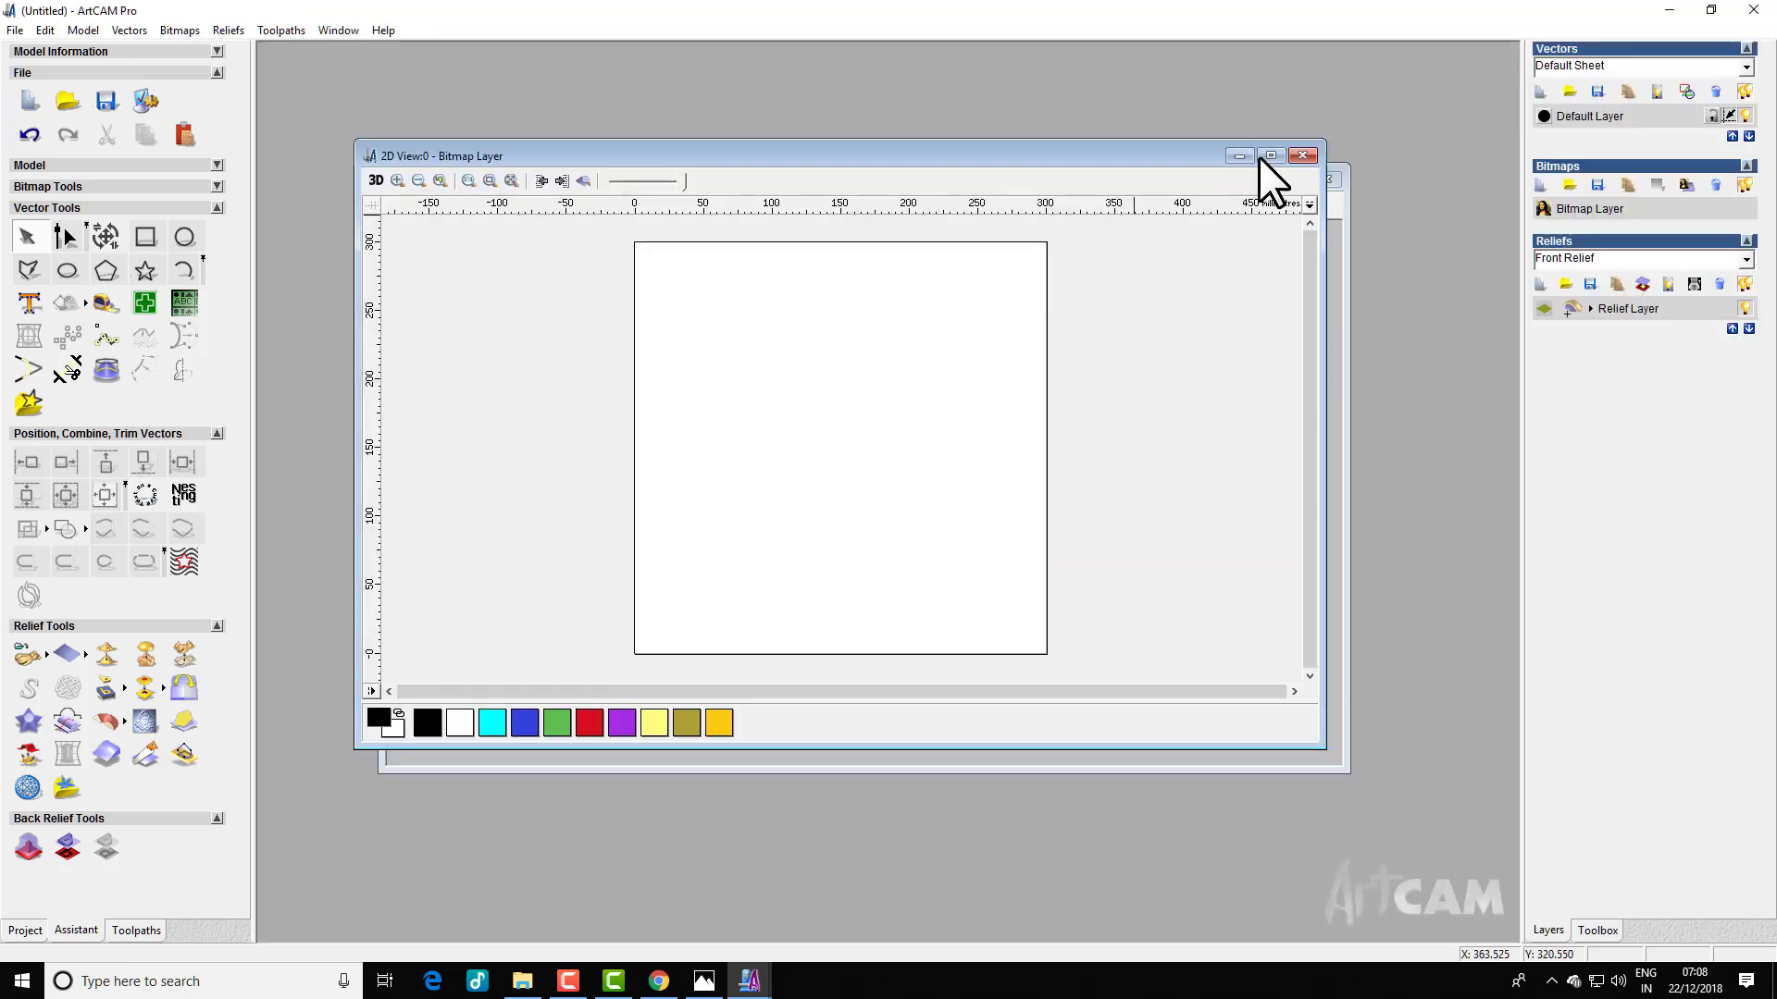
left_click(1270, 154)
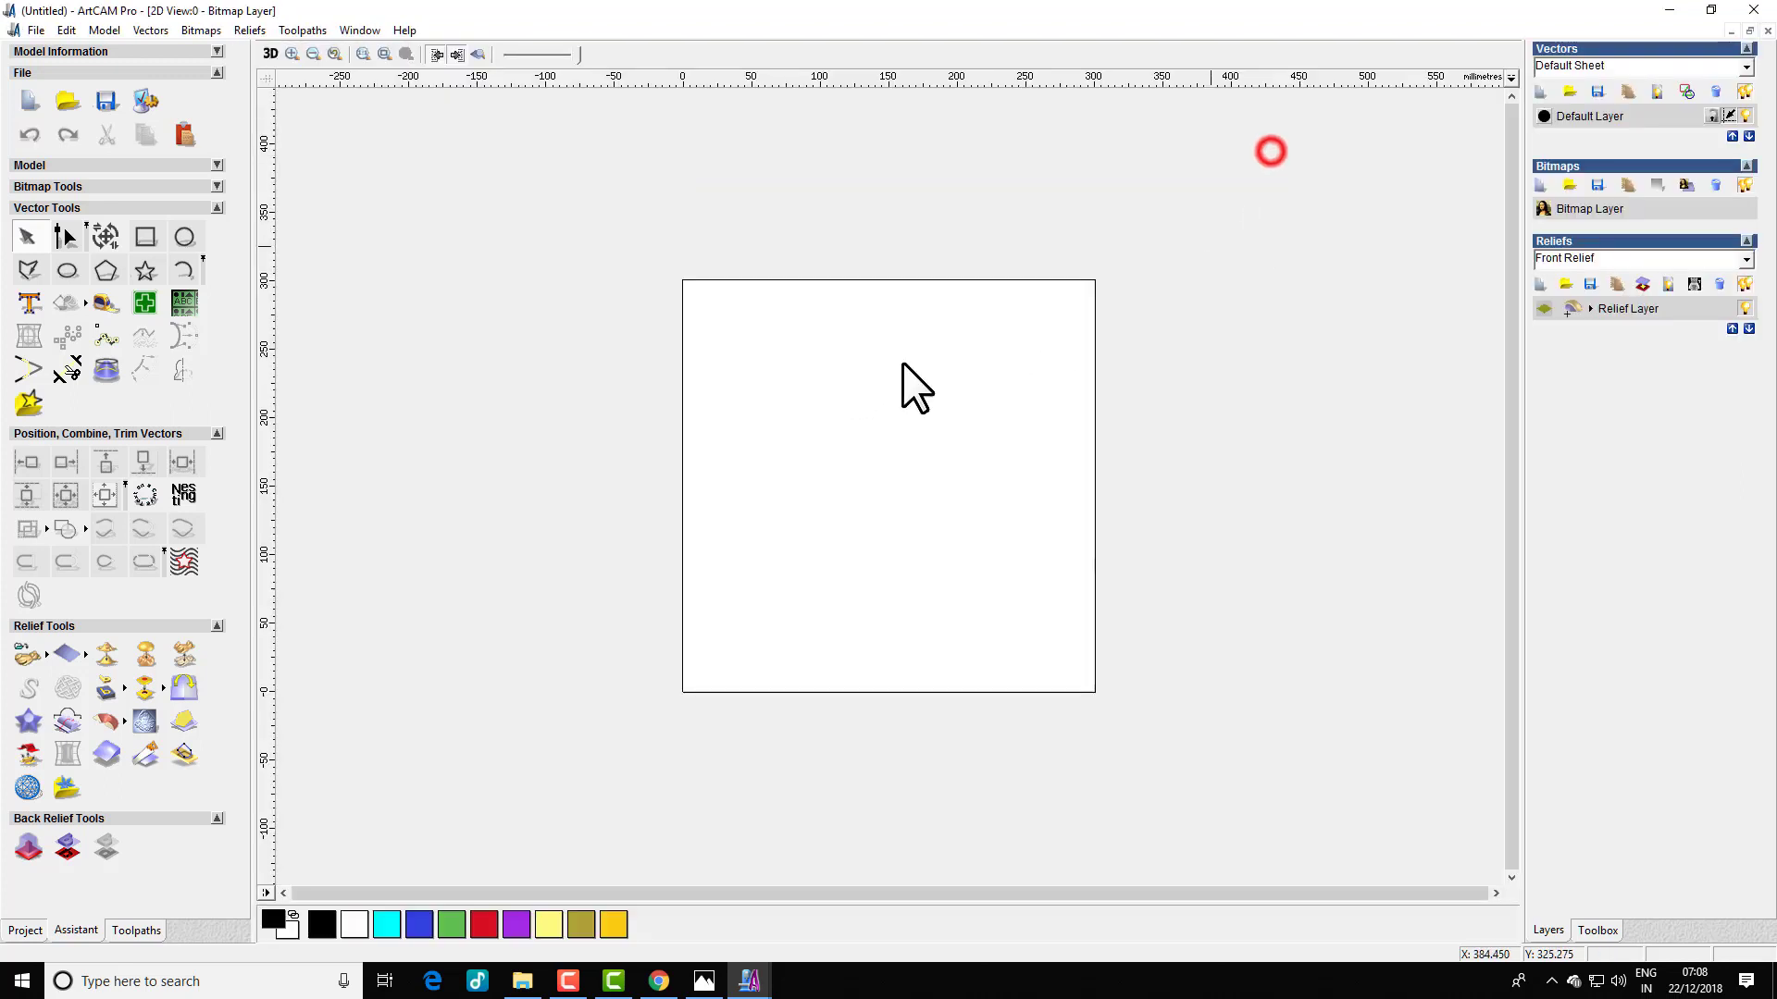
- Create a circle 50 mm in diameter inside the upper-left corner of the model
left_click(187, 237)
left_click(727, 333)
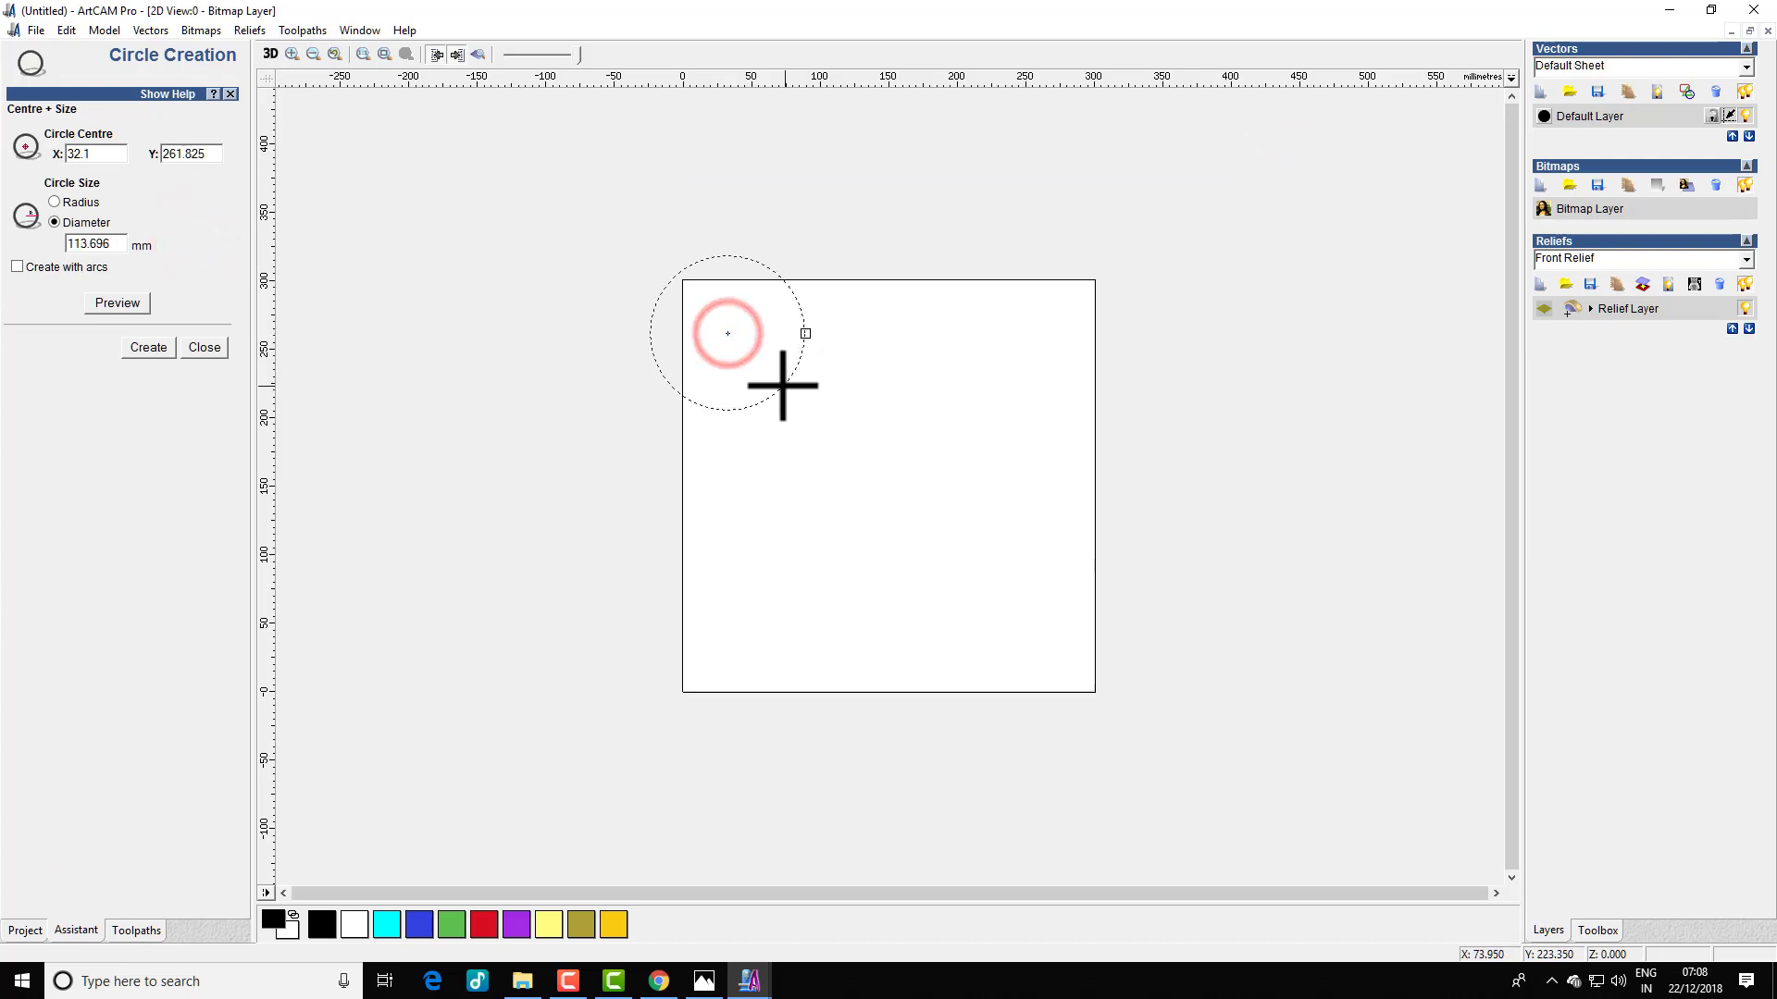
left_click_drag(782, 385, 783, 385)
left_click_drag(124, 242, 24, 262)
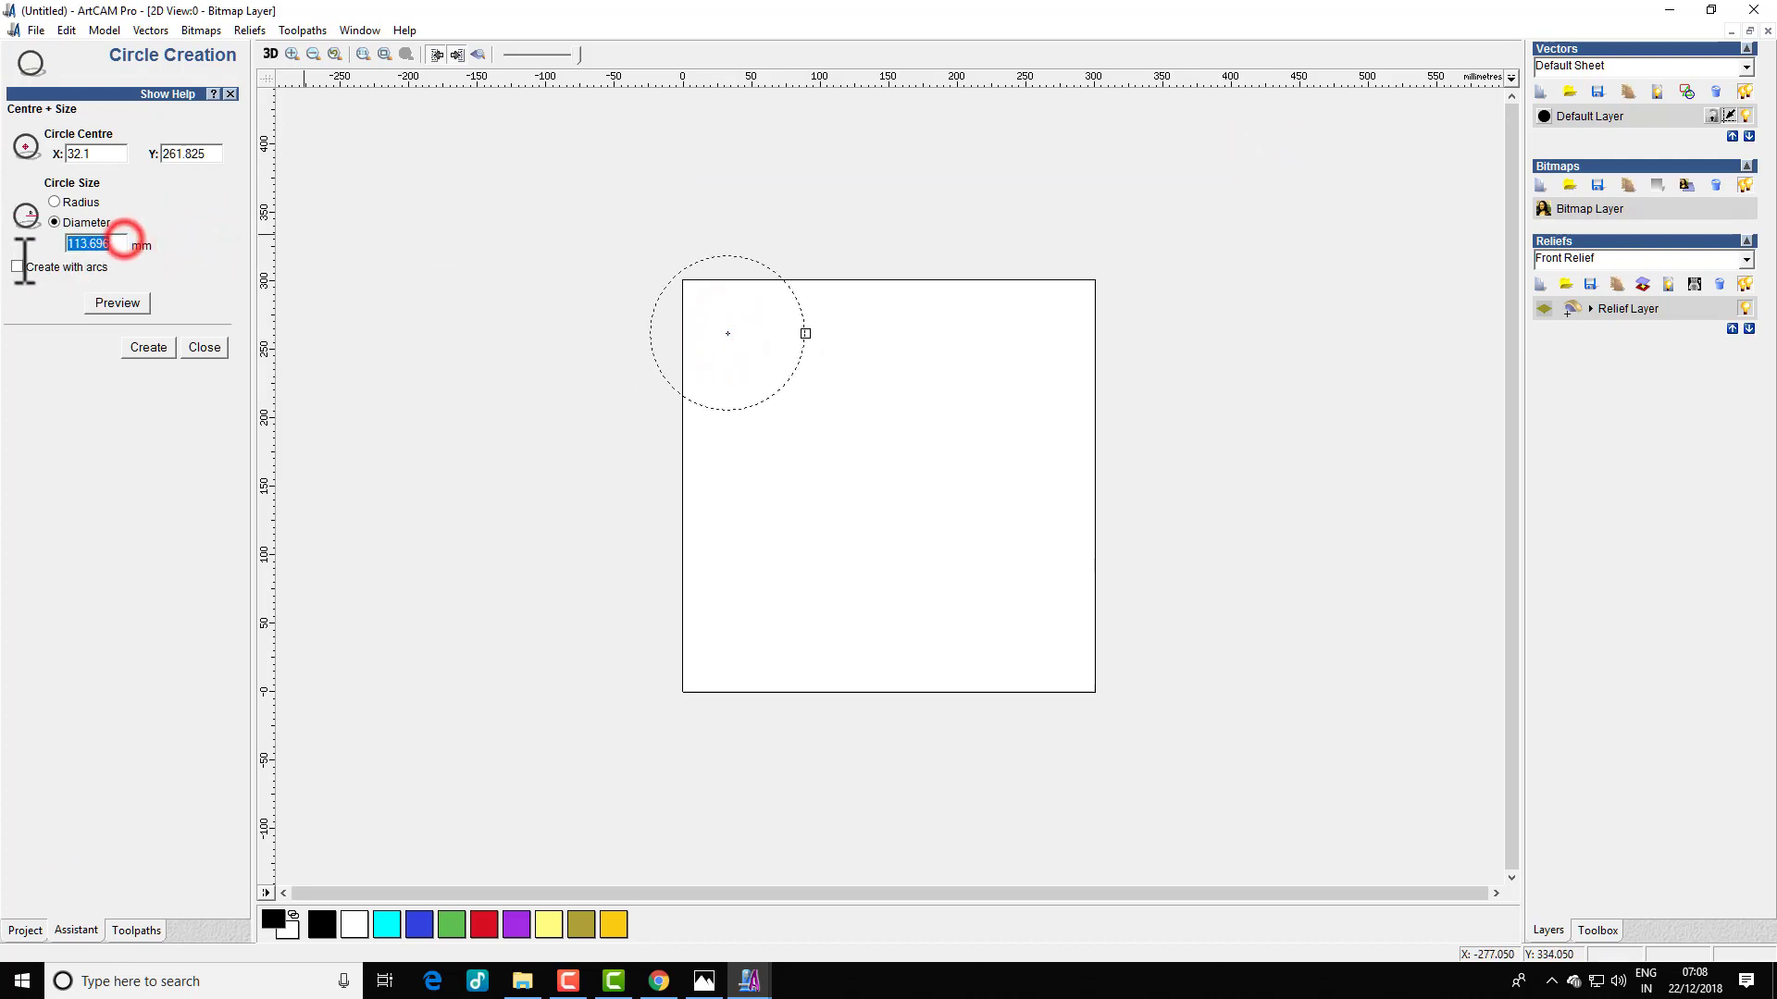
type("50")
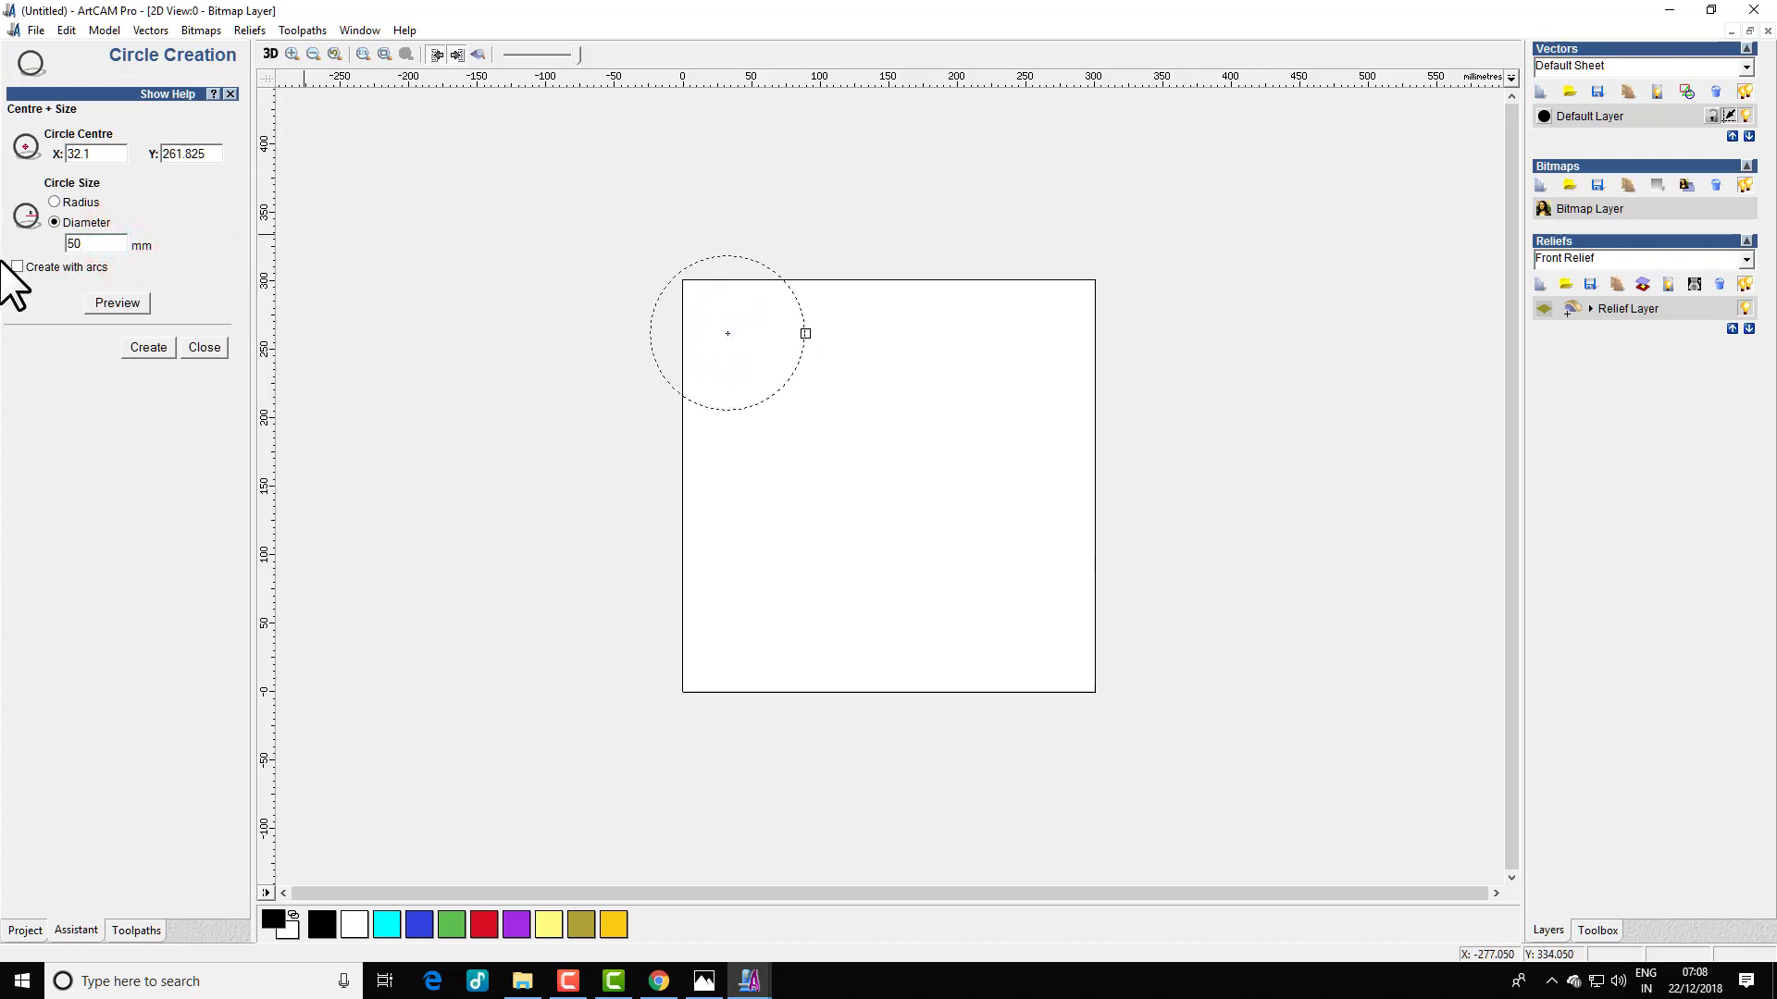
left_click(142, 342)
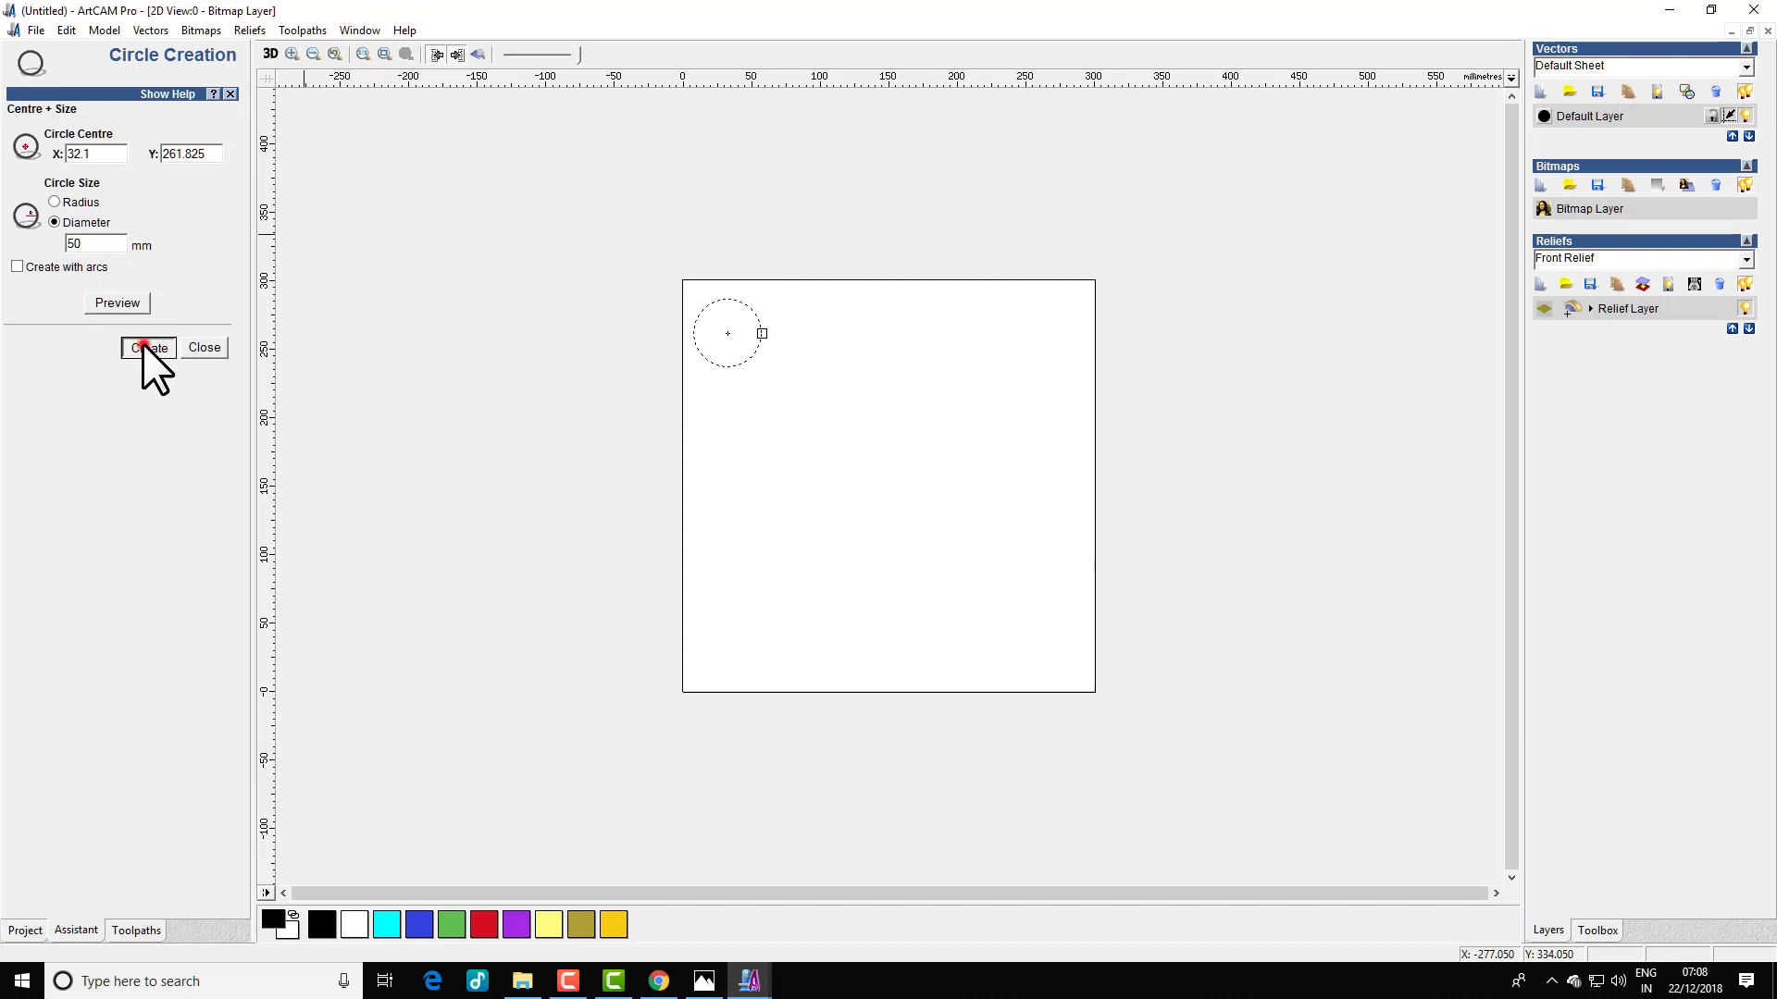
right_click(630, 338)
- Move the circle slightly upwards, closer to the model's top edge
left_click(762, 335)
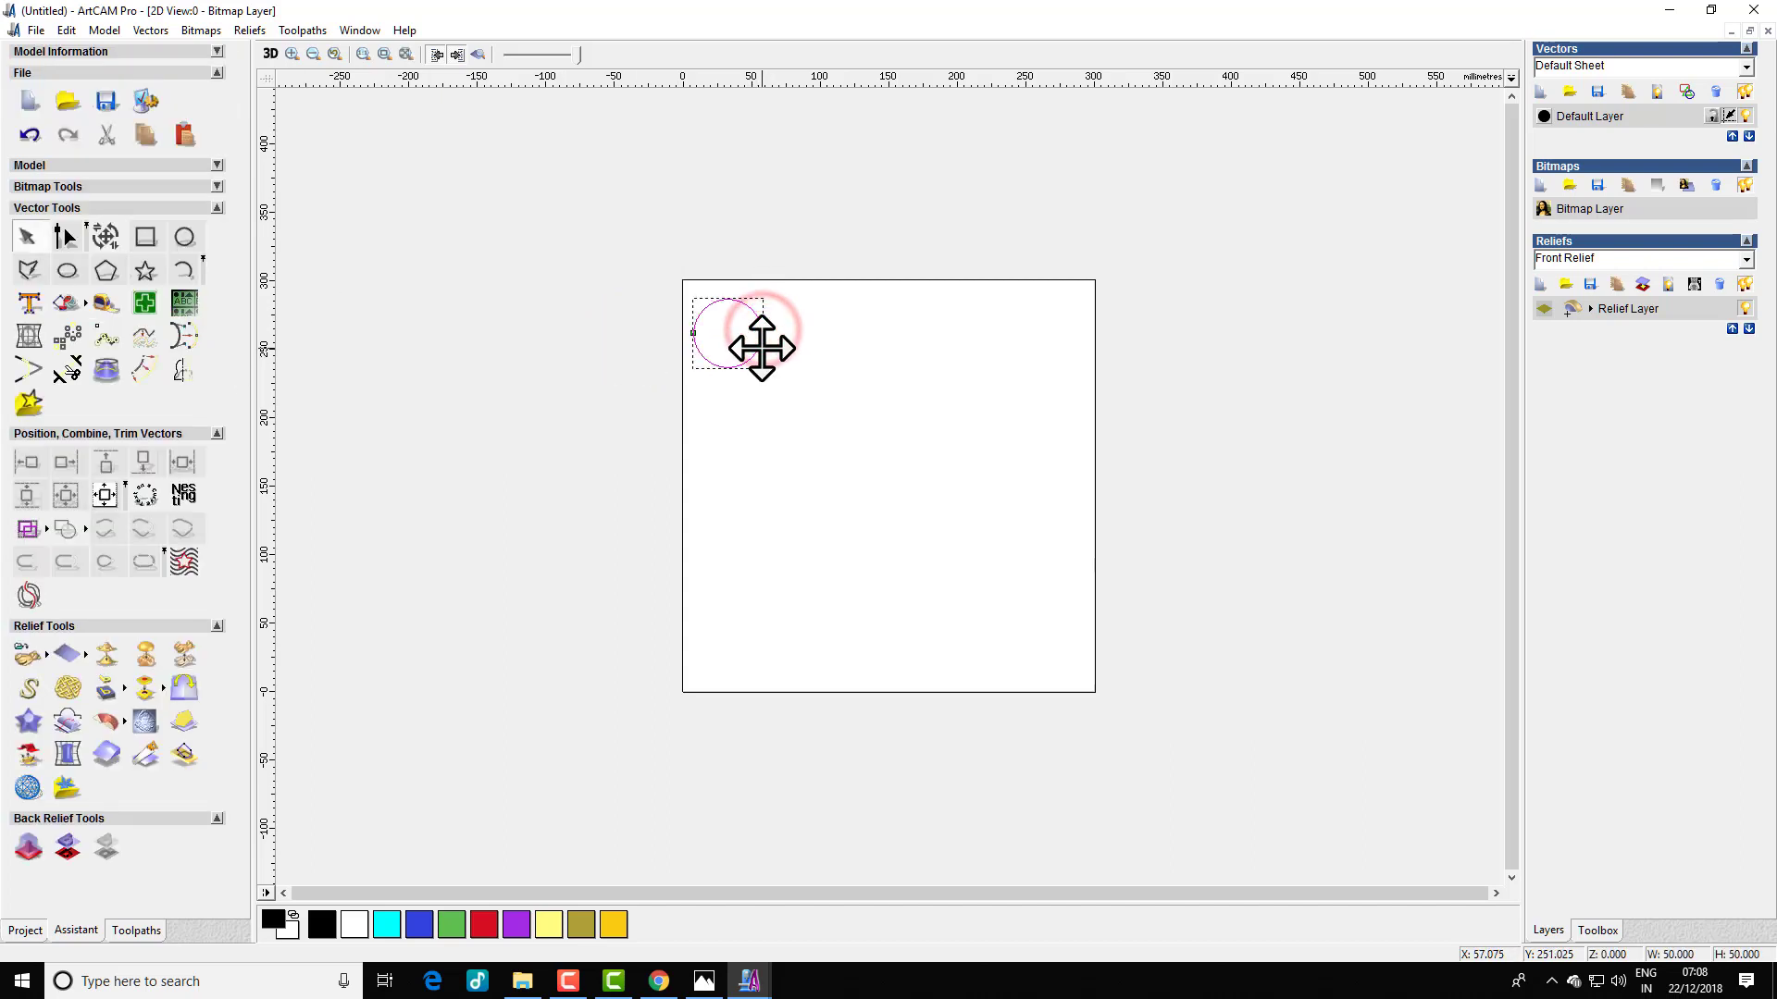
scroll(762, 348, "up", 2)
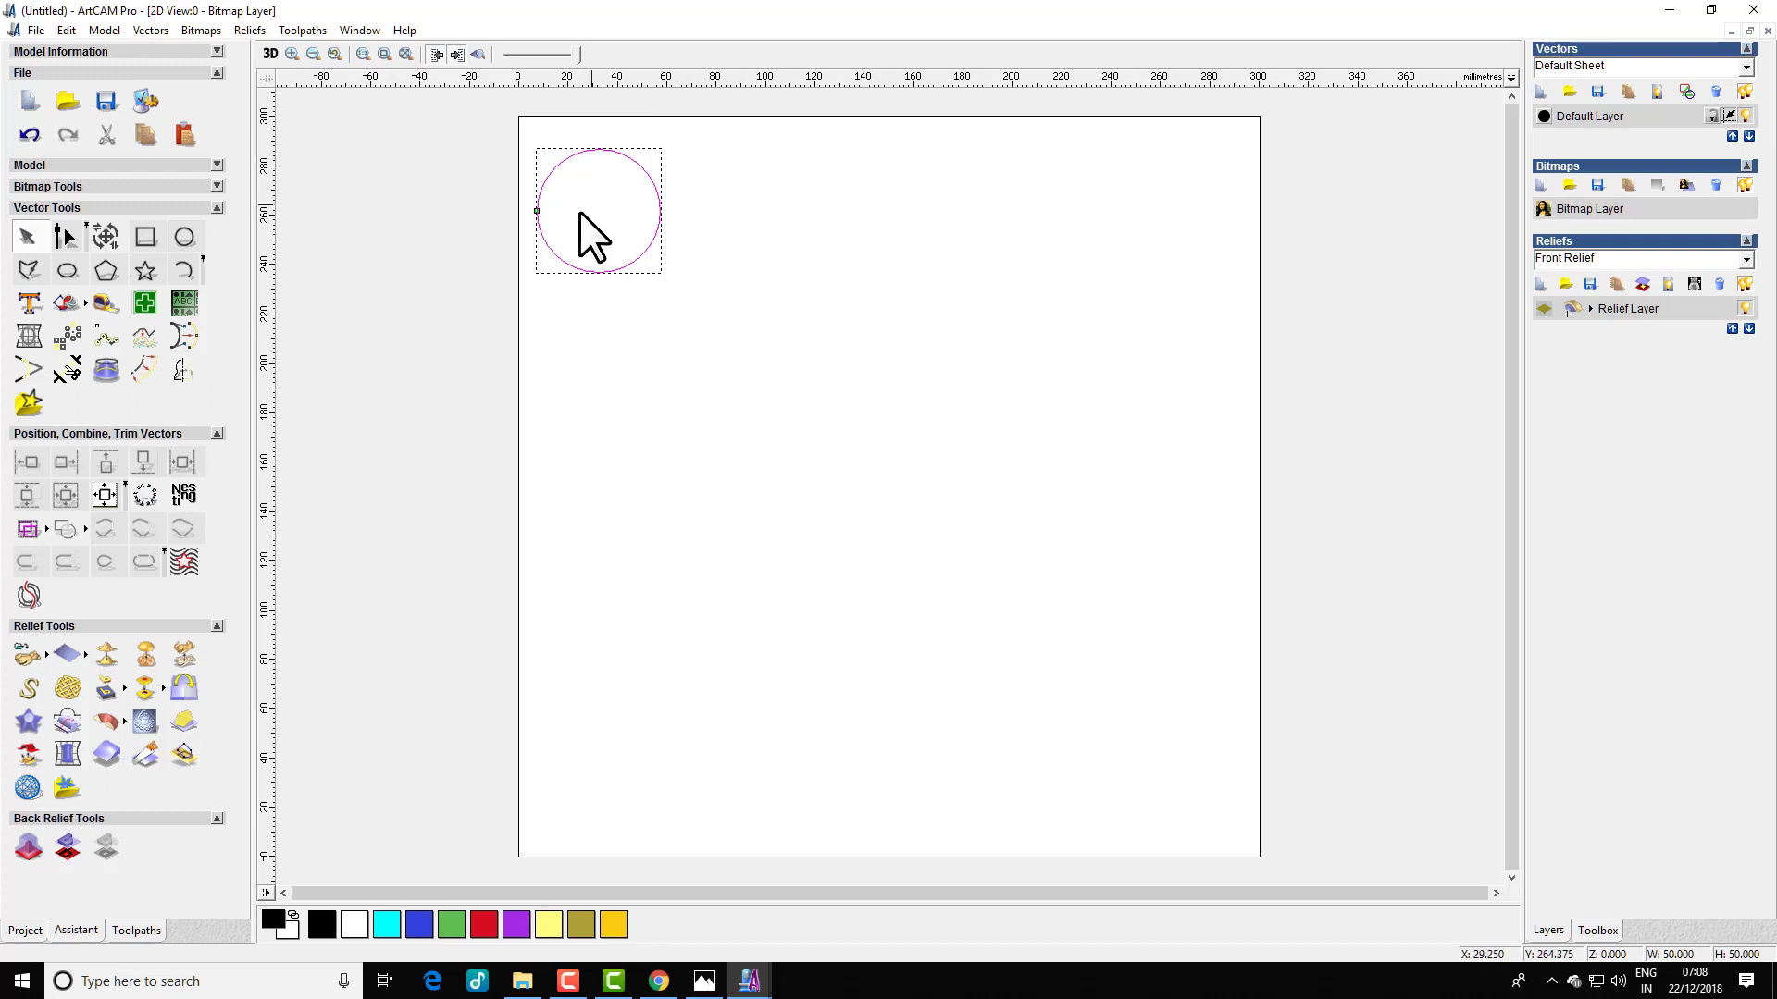
left_click_drag(659, 188, 658, 163)
left_click(399, 209)
left_click(18, 268)
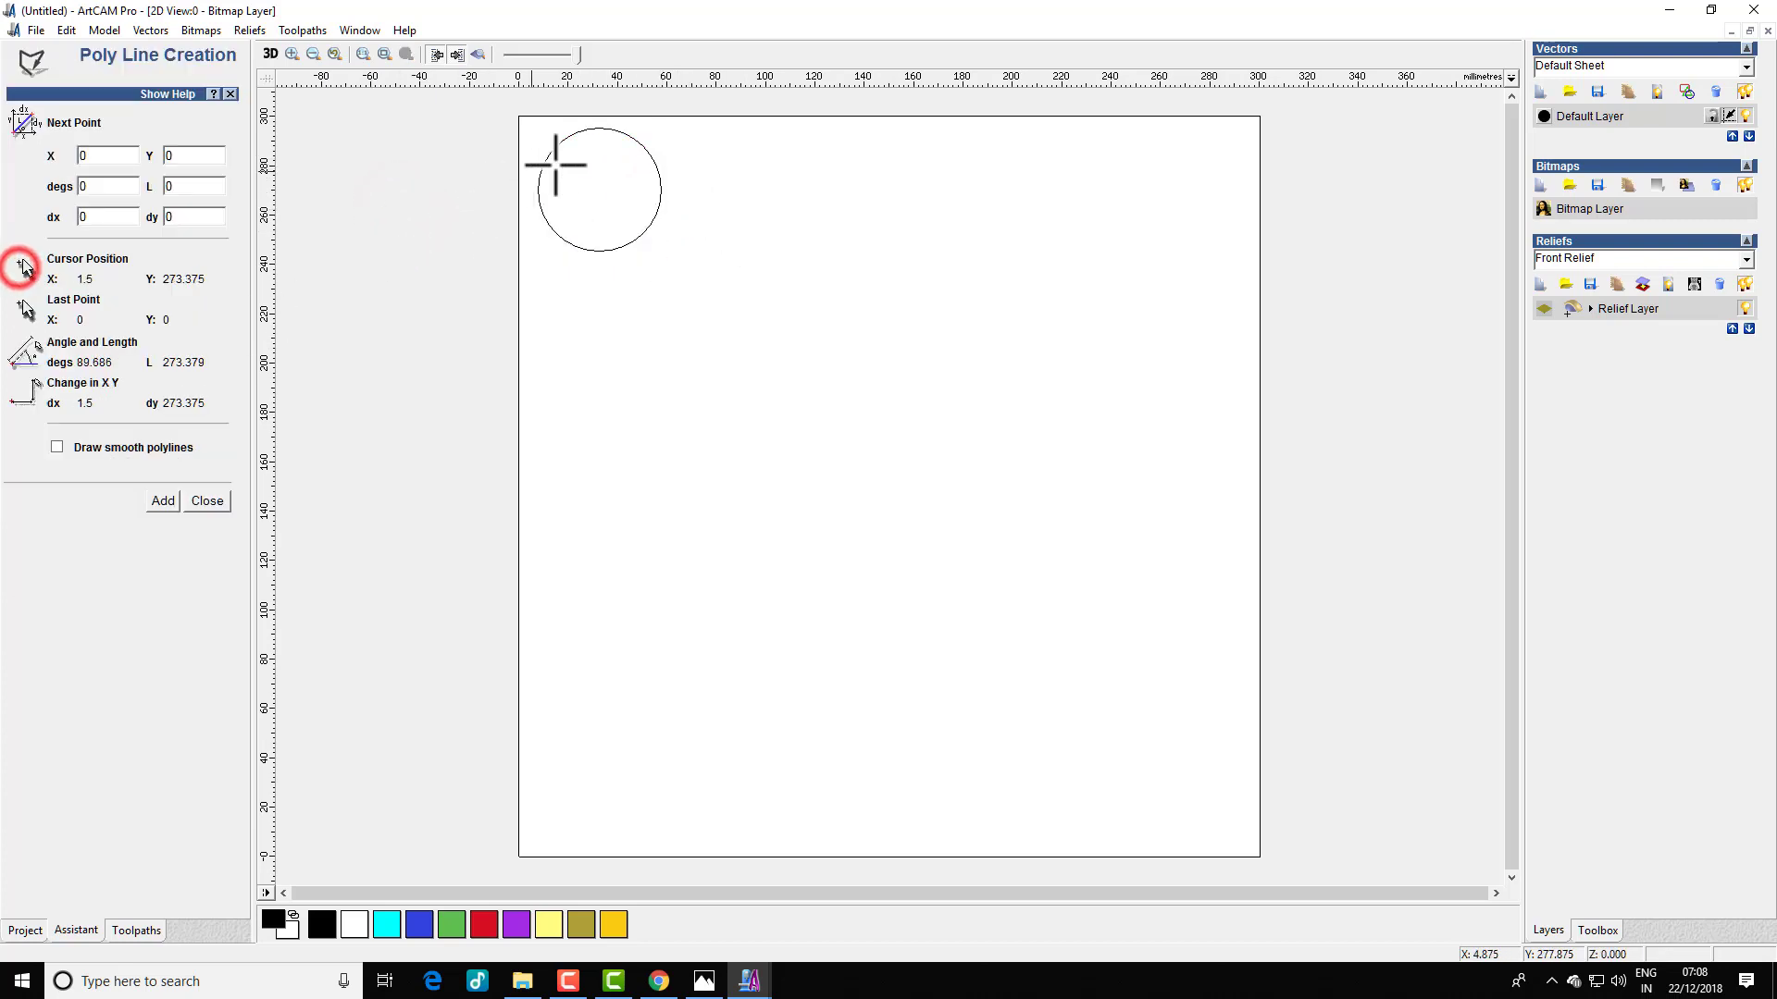
left_click(532, 148)
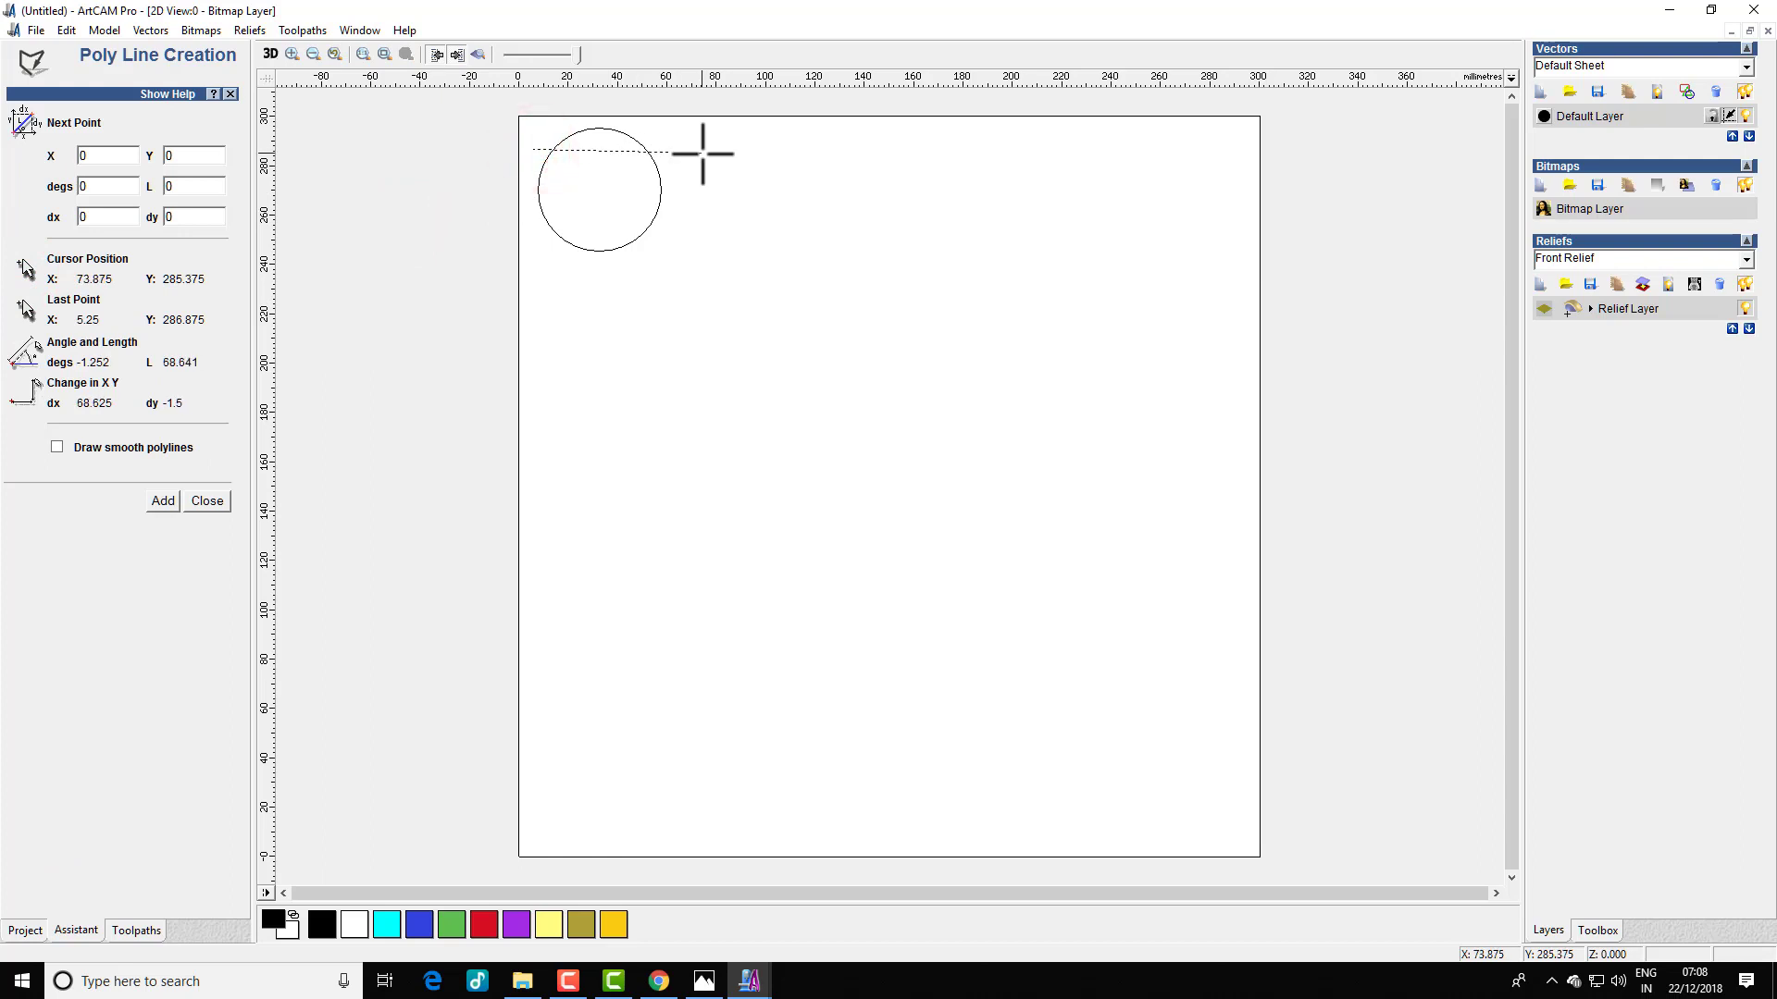
double_click(702, 150)
left_click(736, 187)
left_click(679, 151)
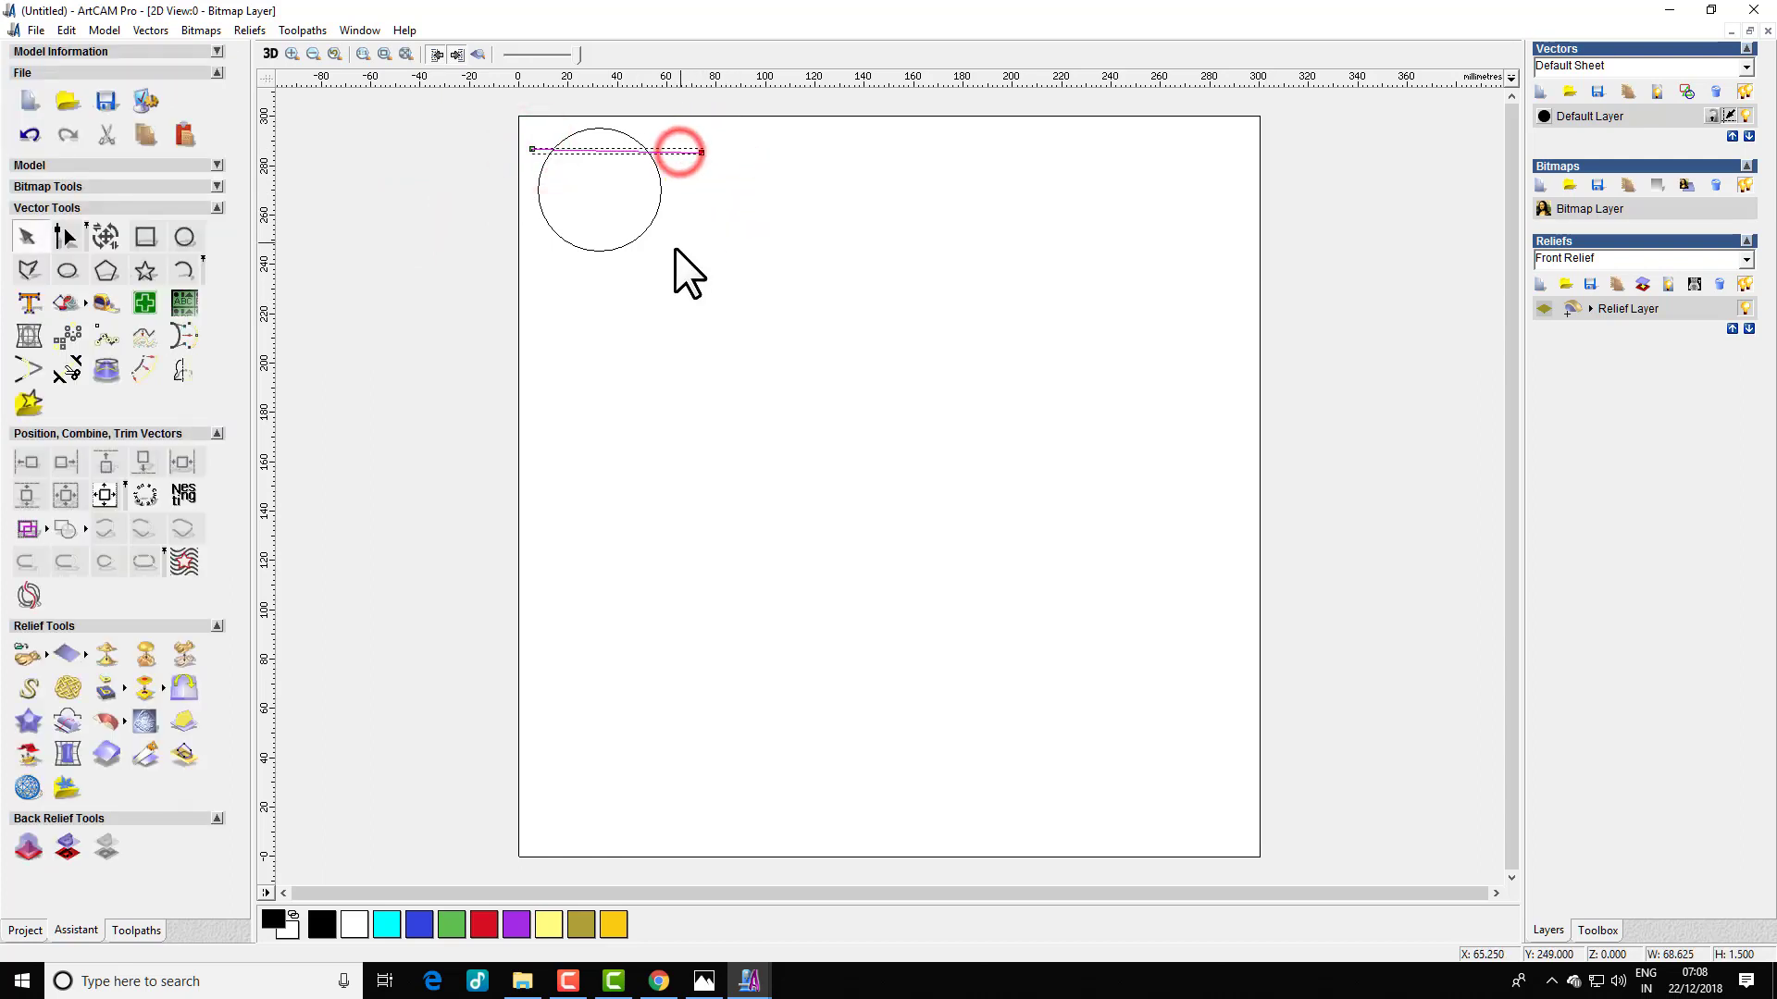
key("ctrl+z")
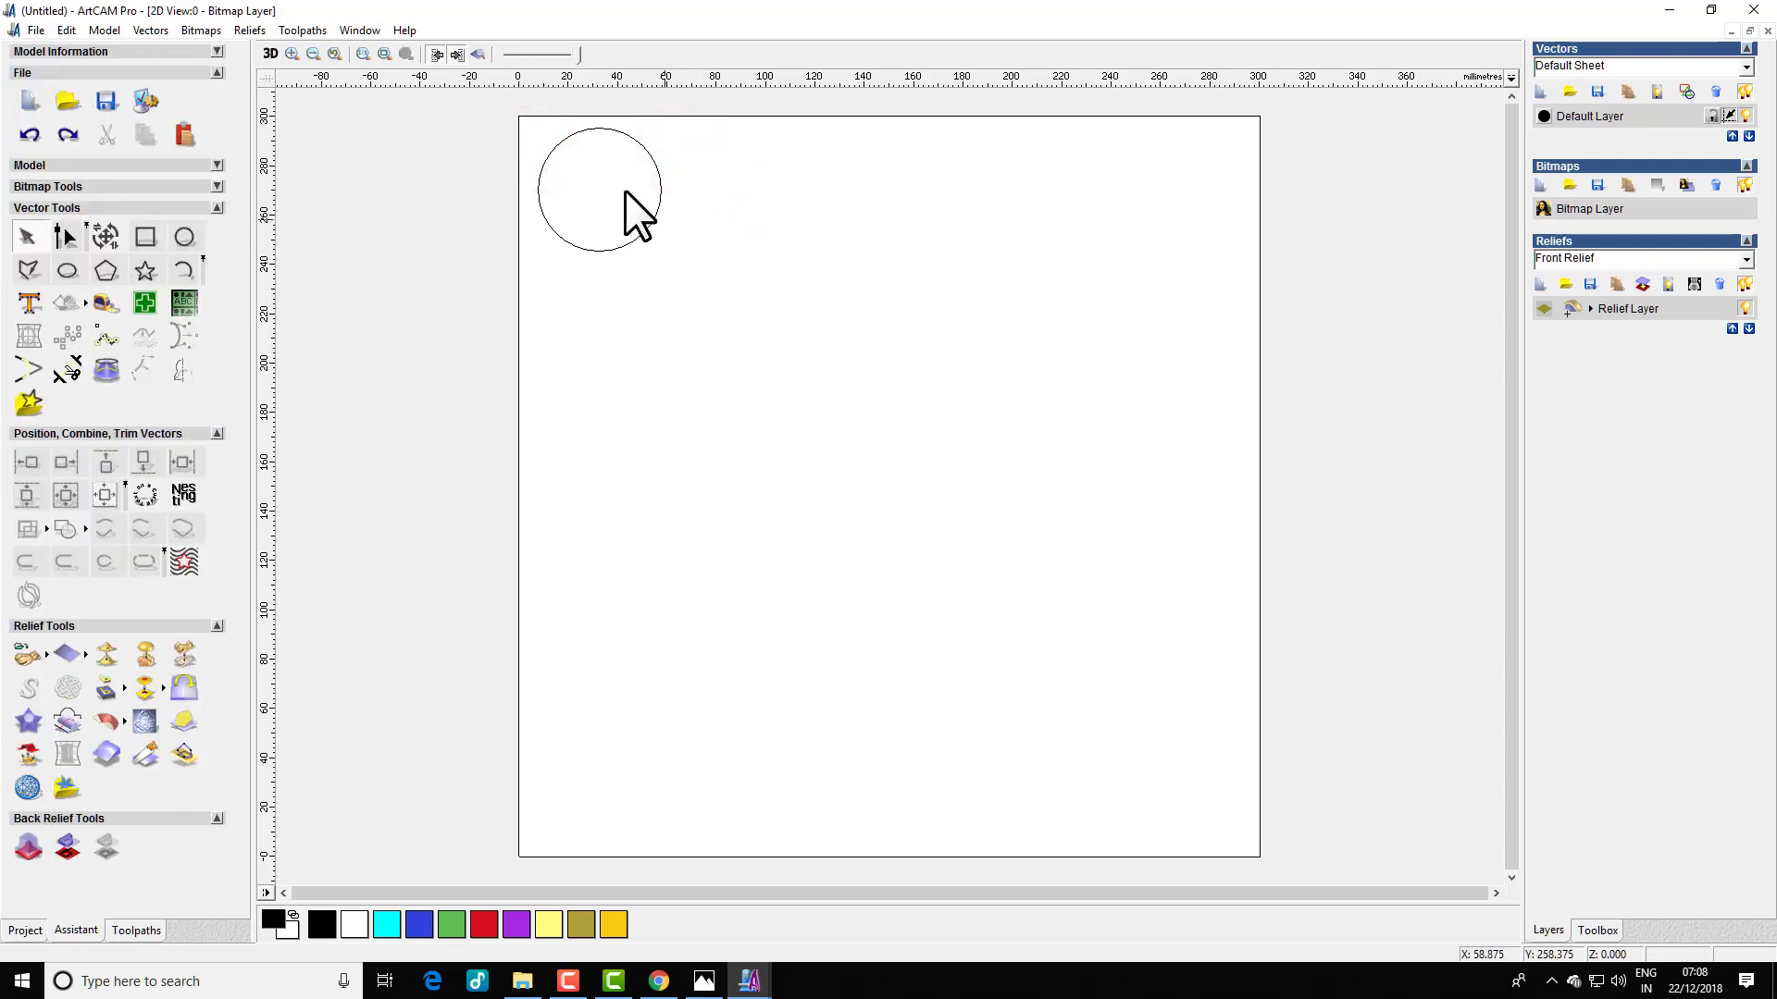
- Draw a horizontal line about 62 mm long across the upper part of the circle, extending past both sides
left_click(28, 269)
left_click(537, 141)
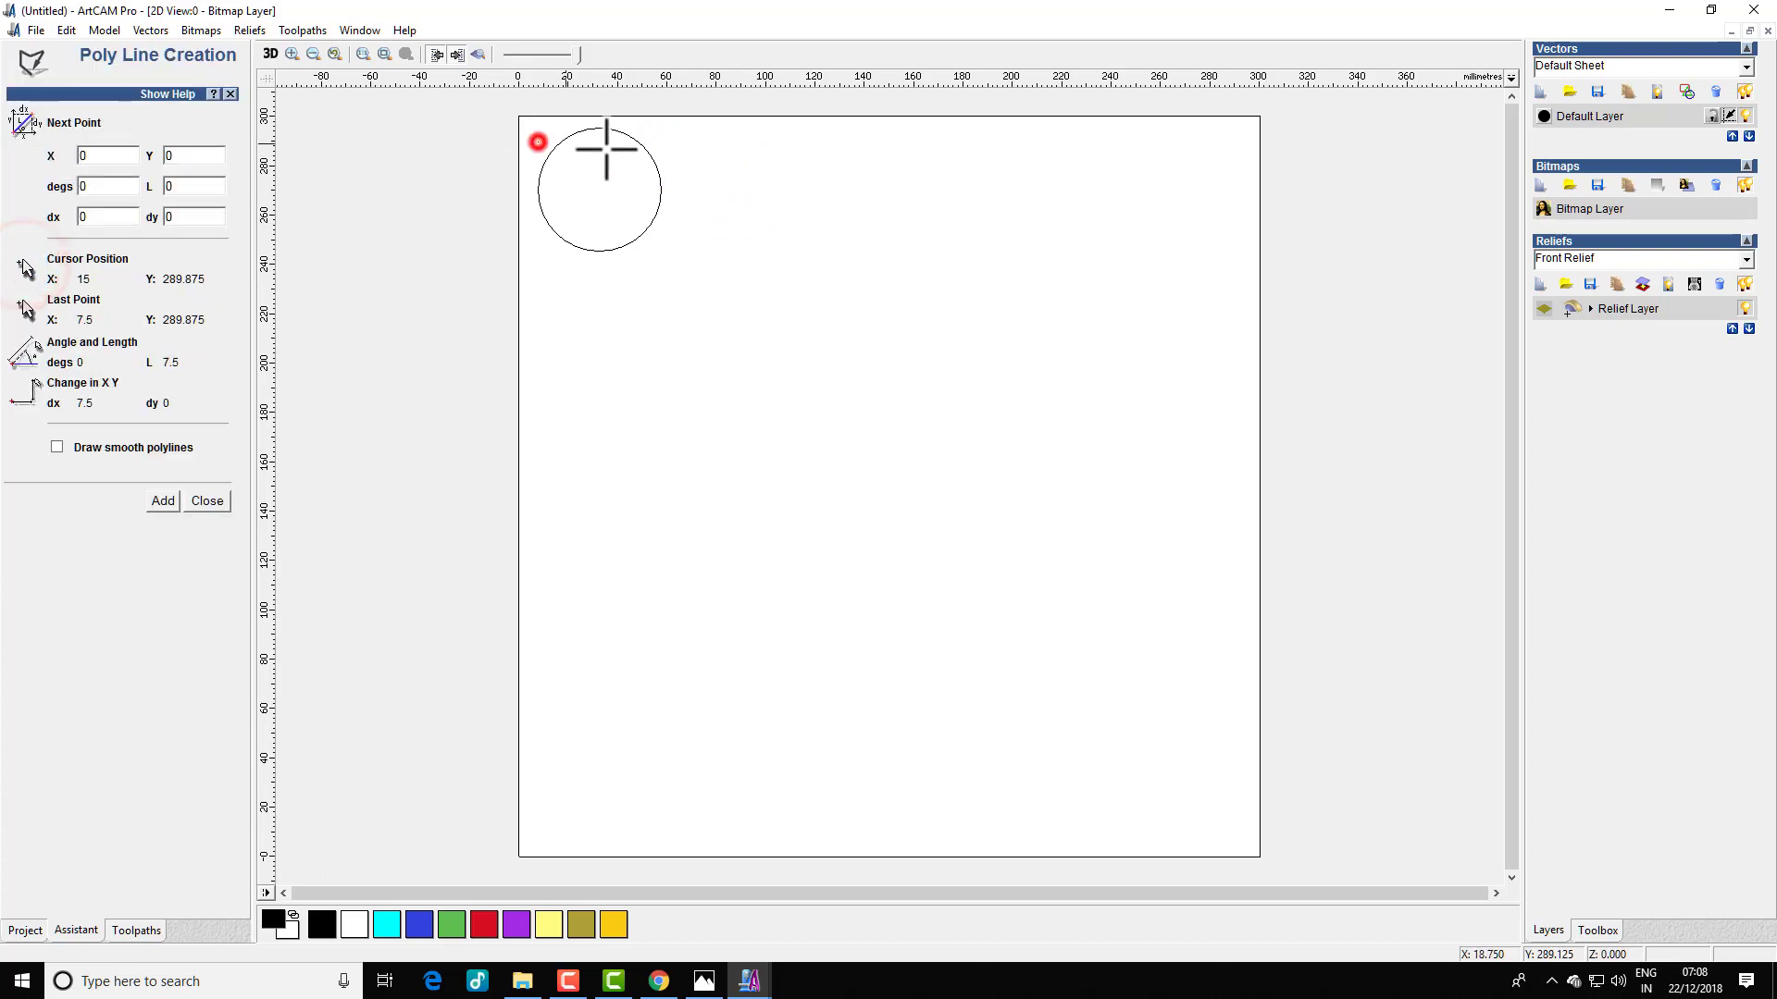
double_click(689, 143)
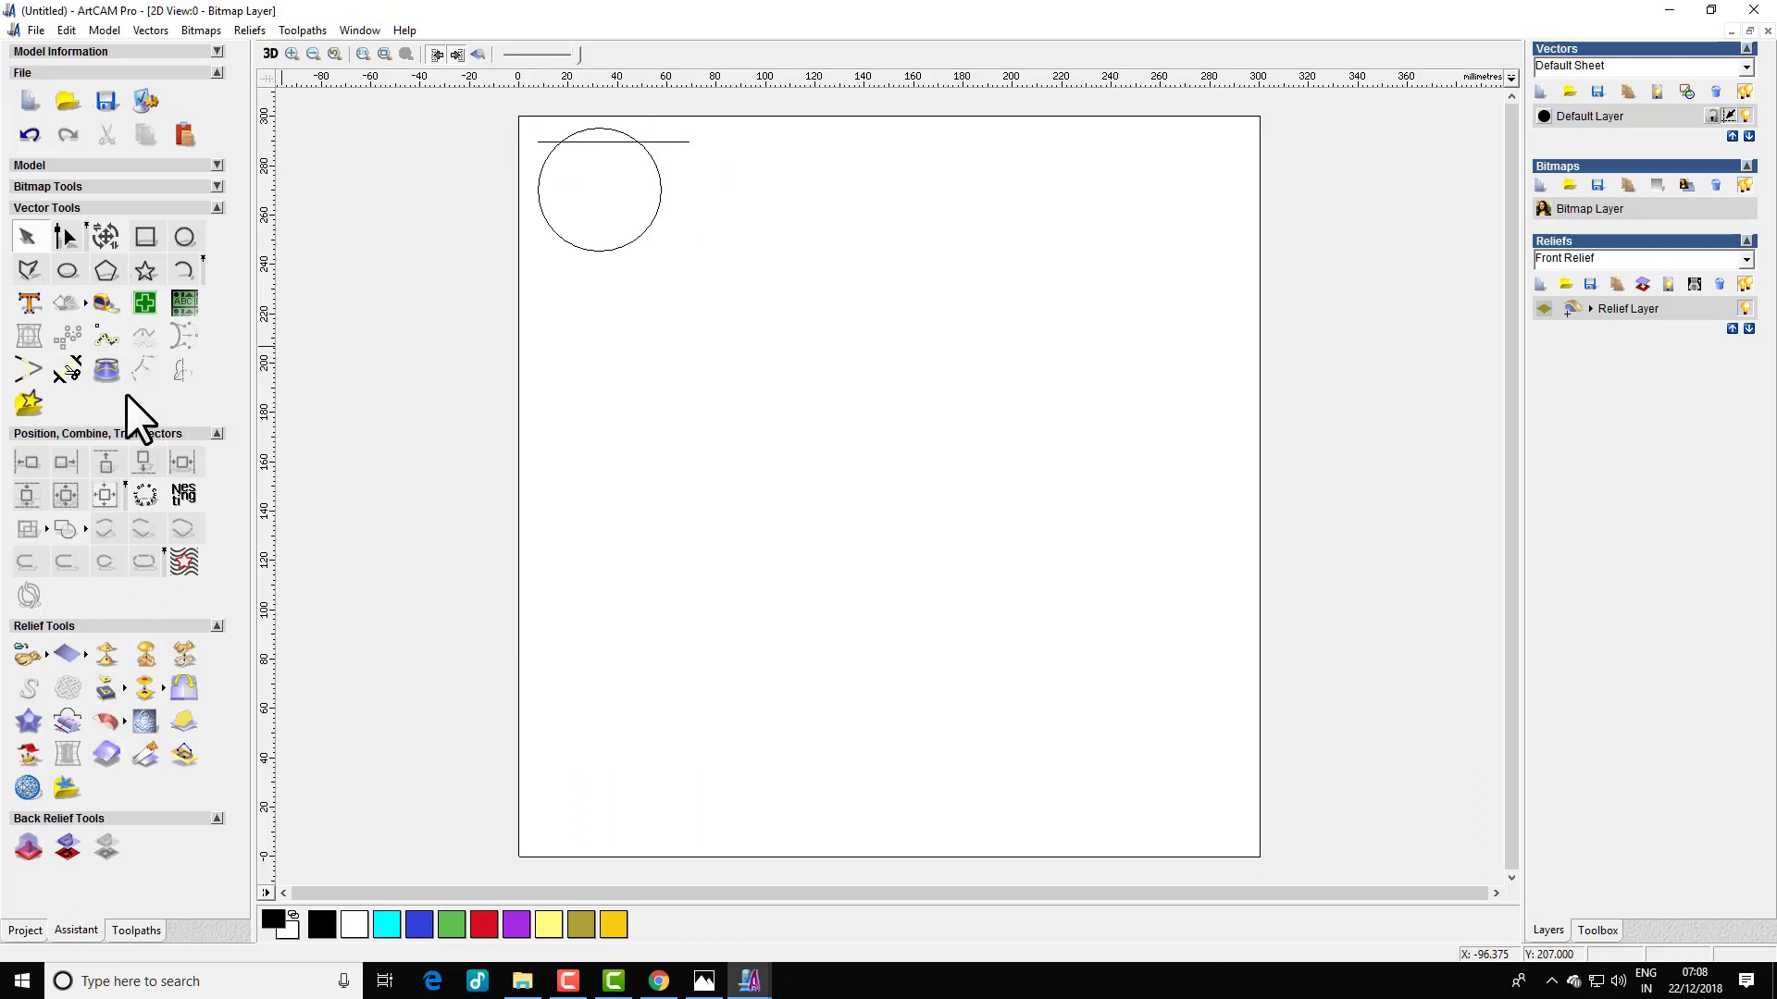
- Trim away the circle below the horizontal line and delete the line, leaving only the shallow top arc
left_click(67, 371)
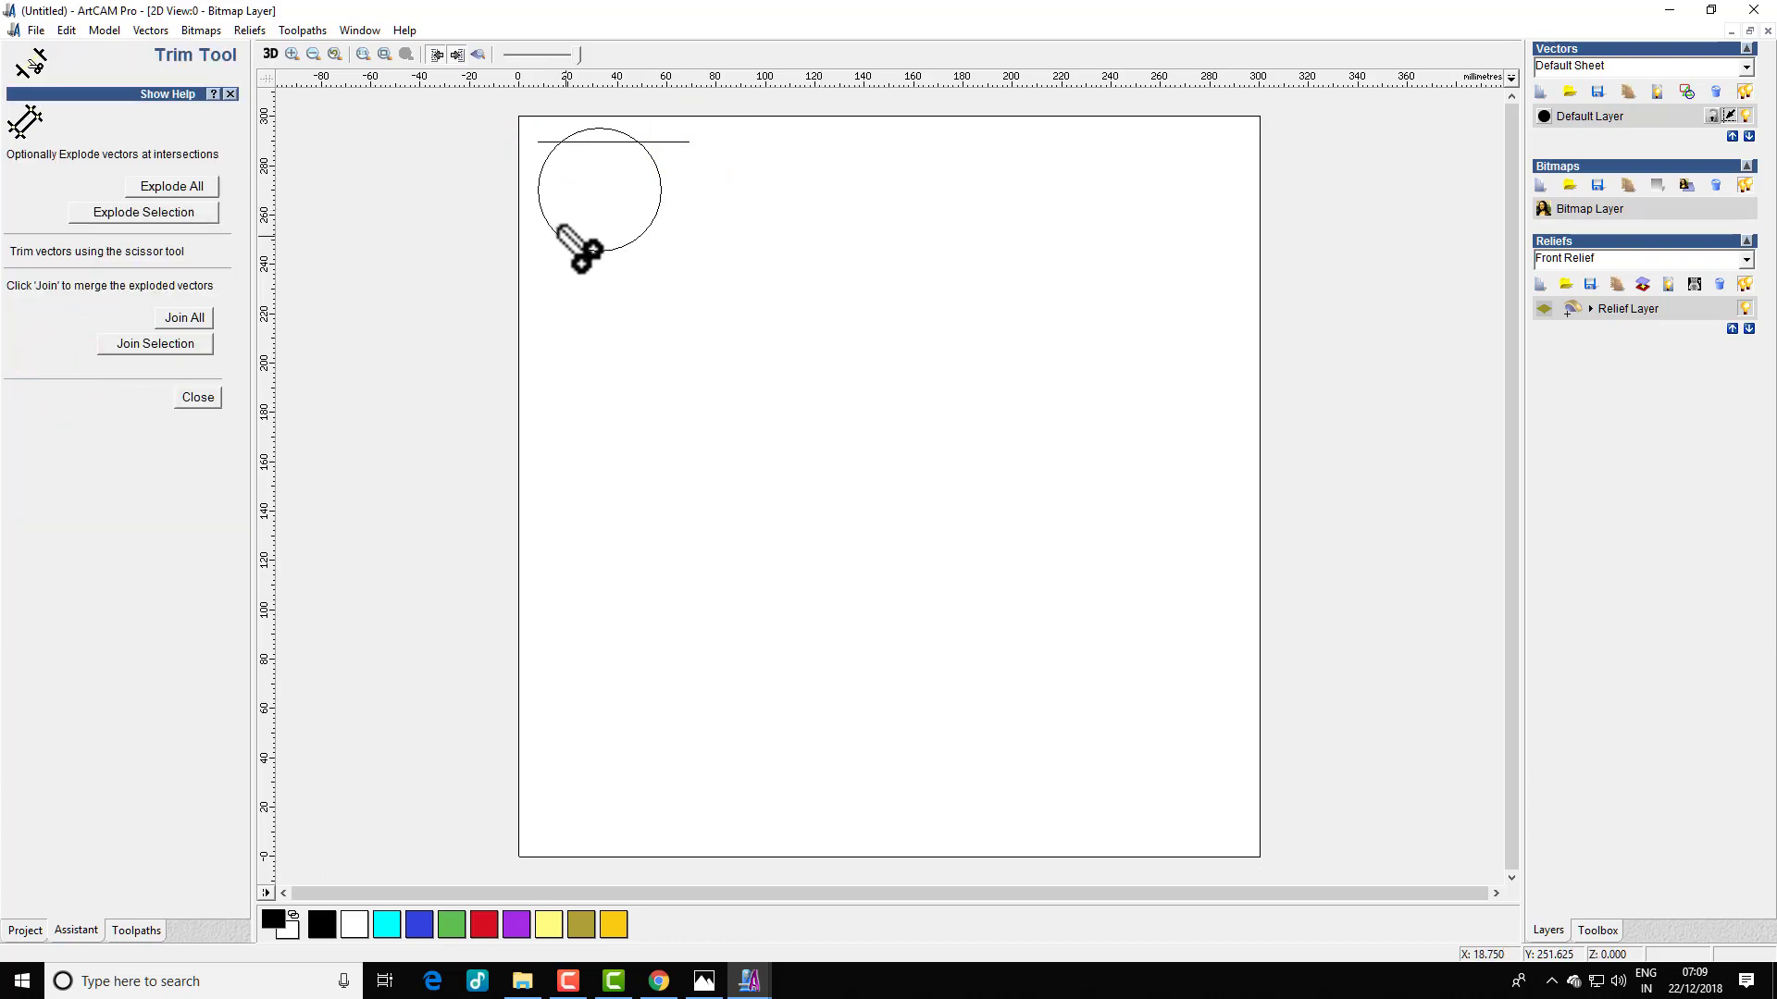
left_click(568, 241)
left_click(562, 178)
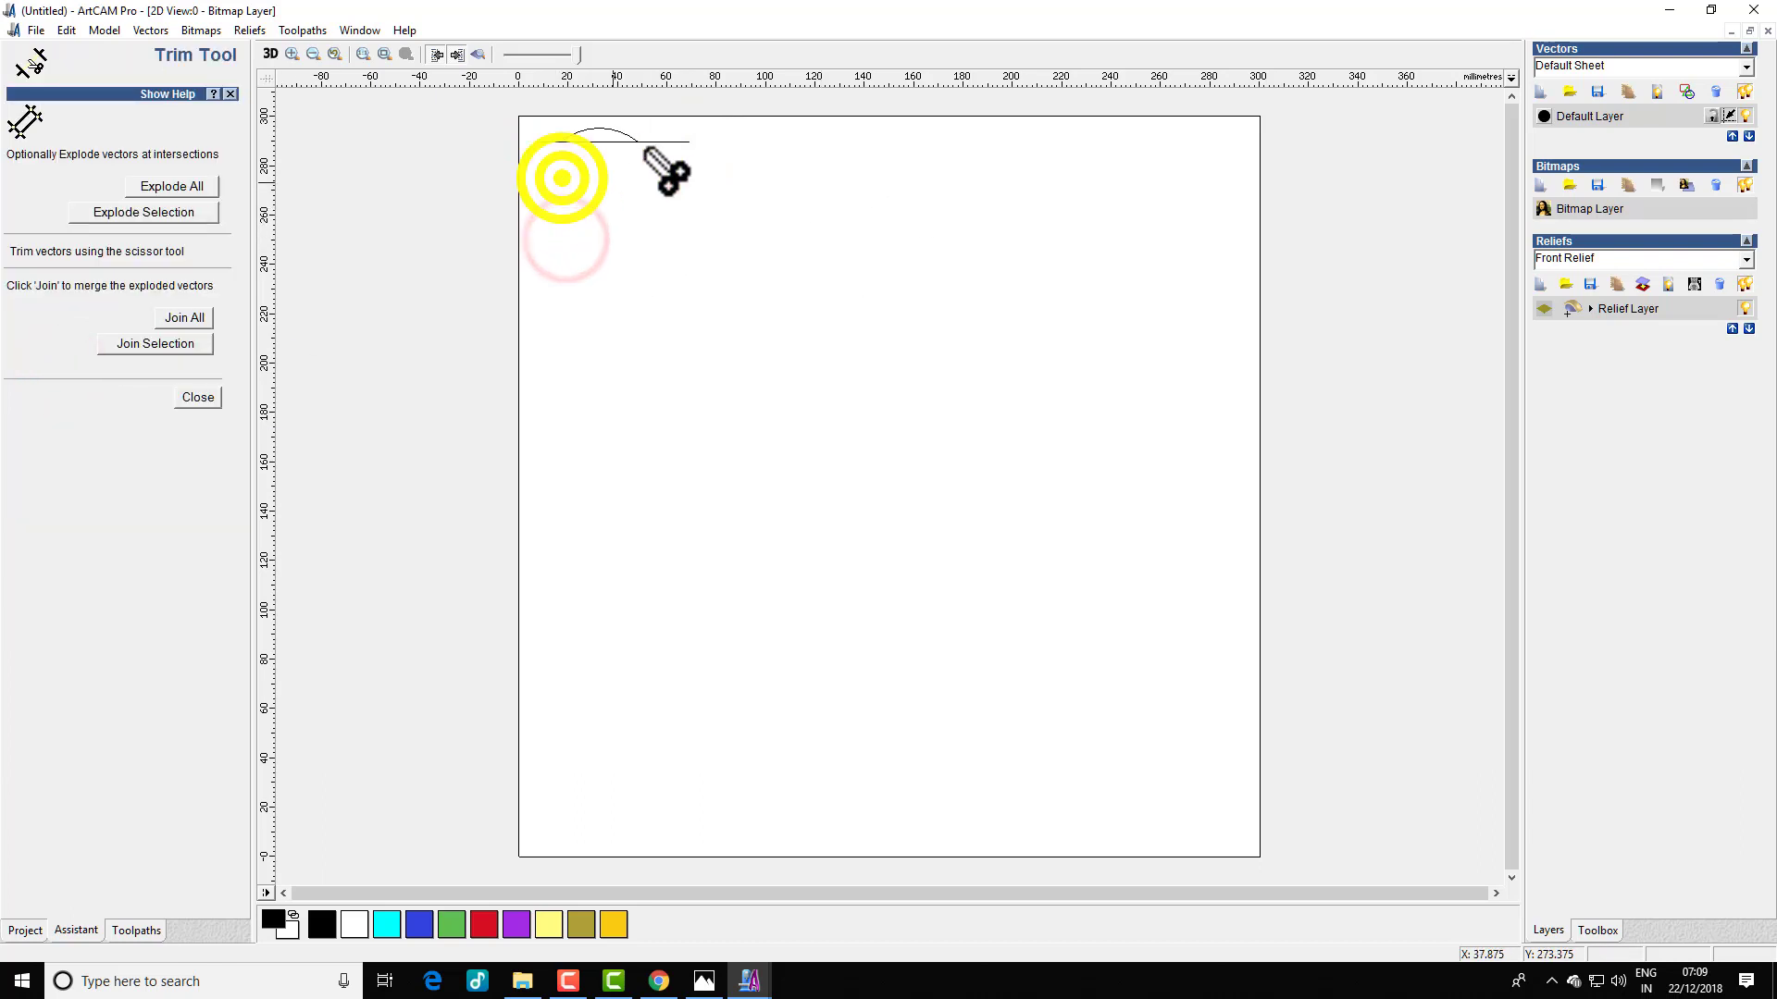
left_click(661, 140)
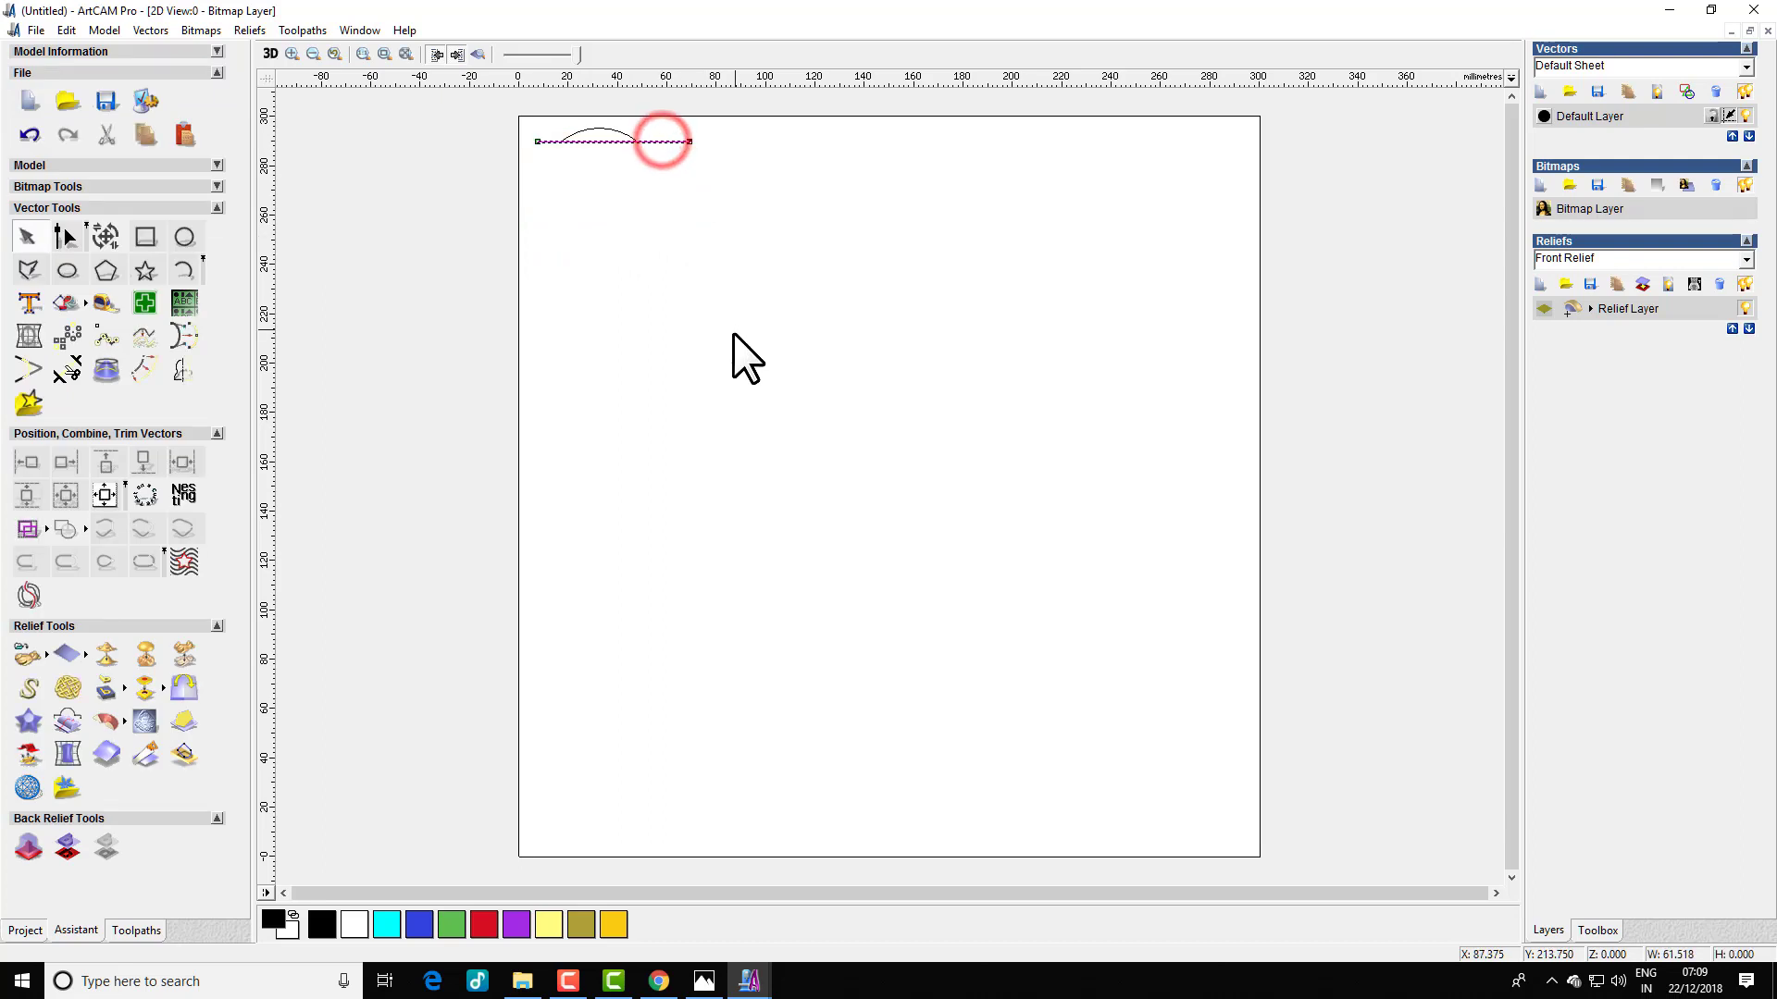
key("Delete")
- Mirror a copy of the arc to its right, and mirror a copy of that new arc about its bottom
scroll(627, 138, "up", 2)
left_click_drag(326, 108, 462, 176)
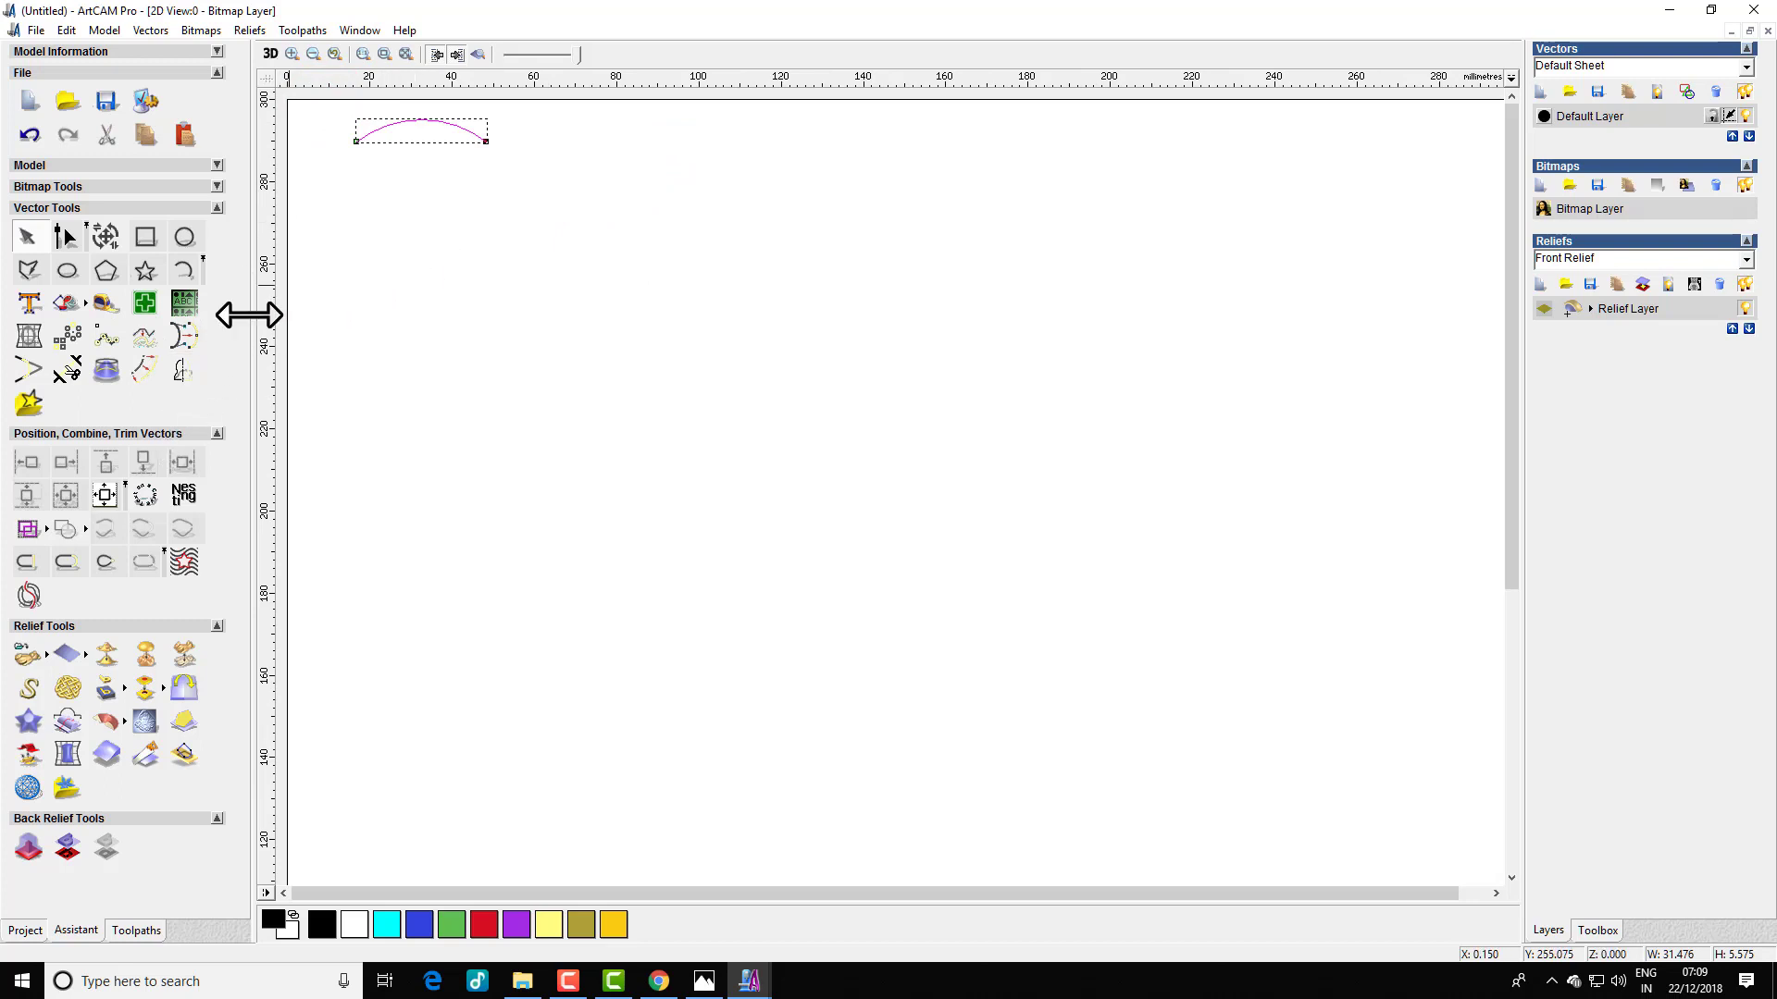
left_click(185, 369)
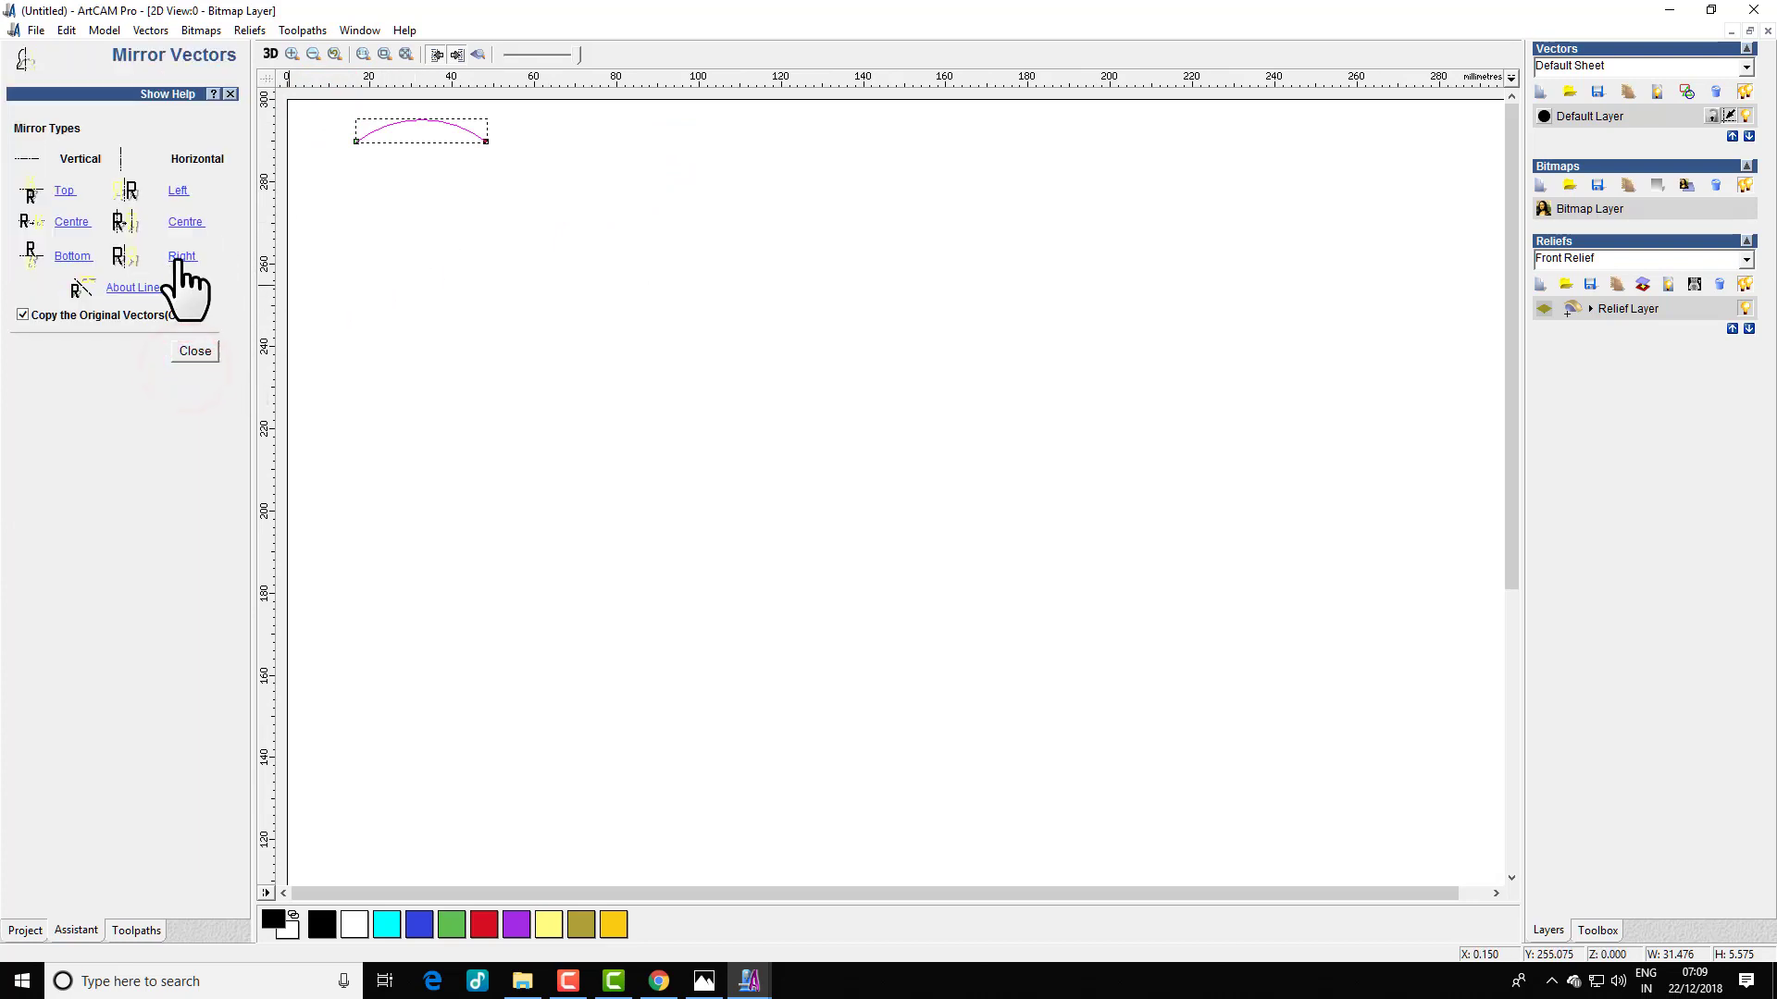
left_click(181, 258)
left_click(72, 256)
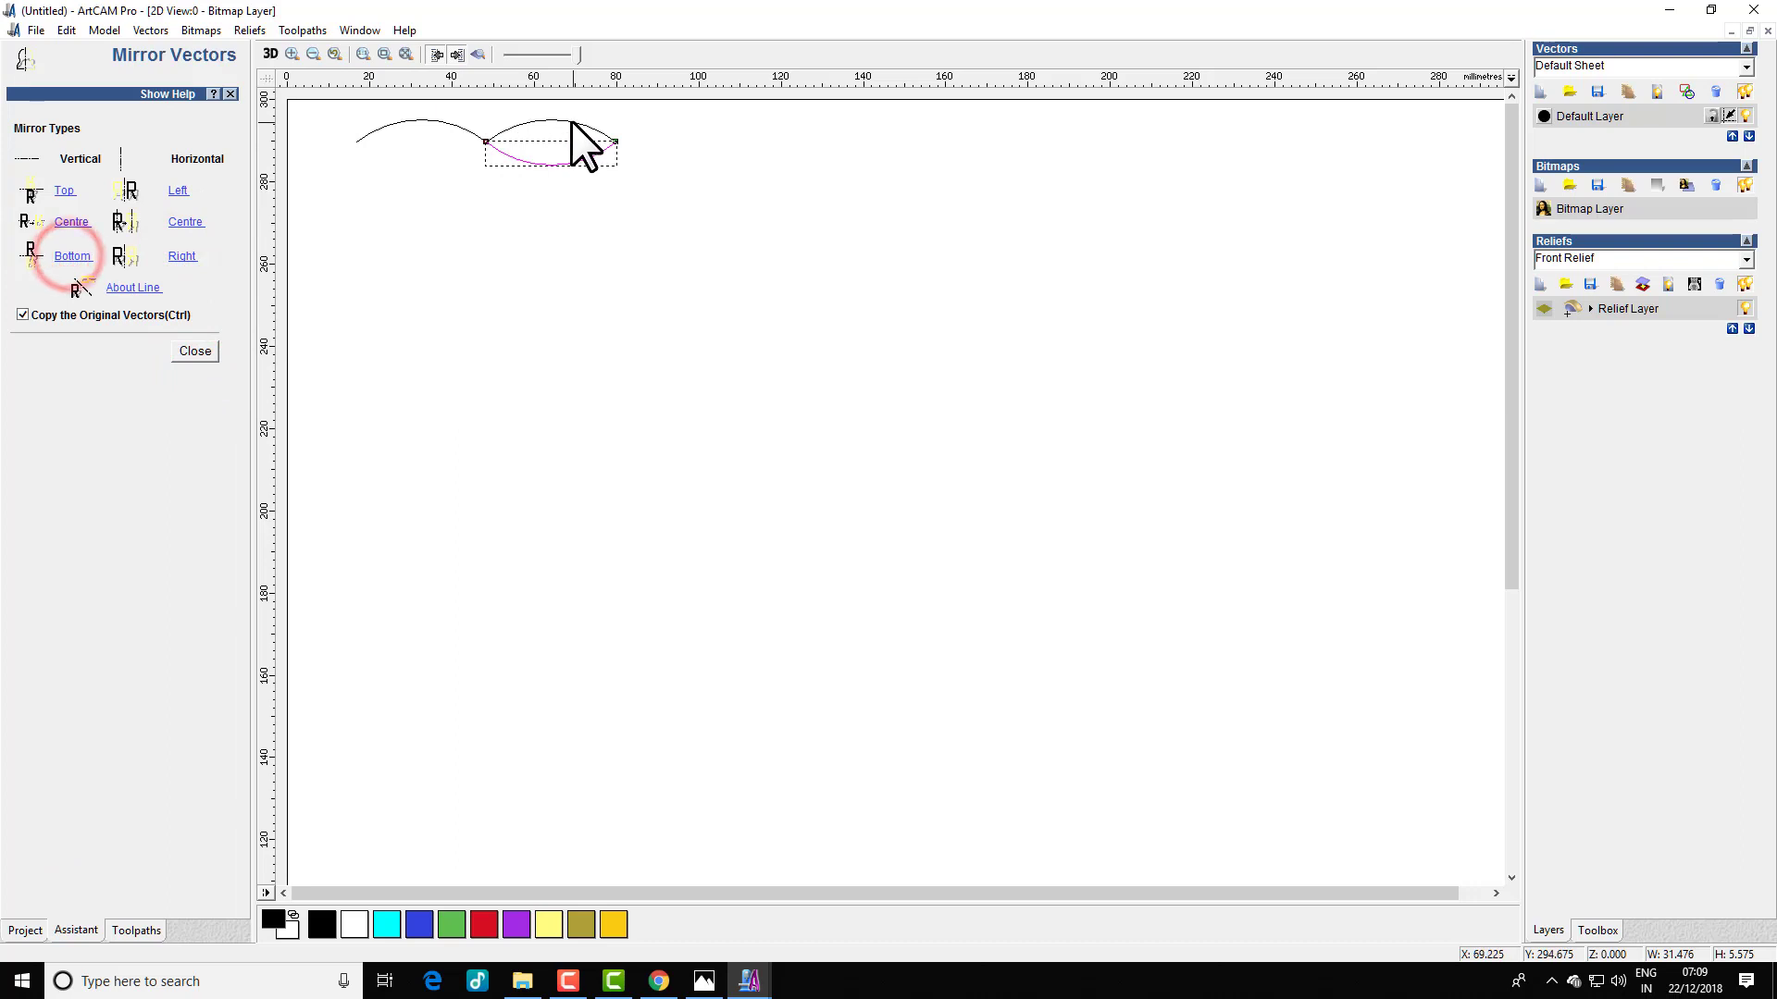
- Delete the upper arc of the mirrored pair so the remaining two arcs form an S-shaped wave
left_click(568, 120)
key("Delete")
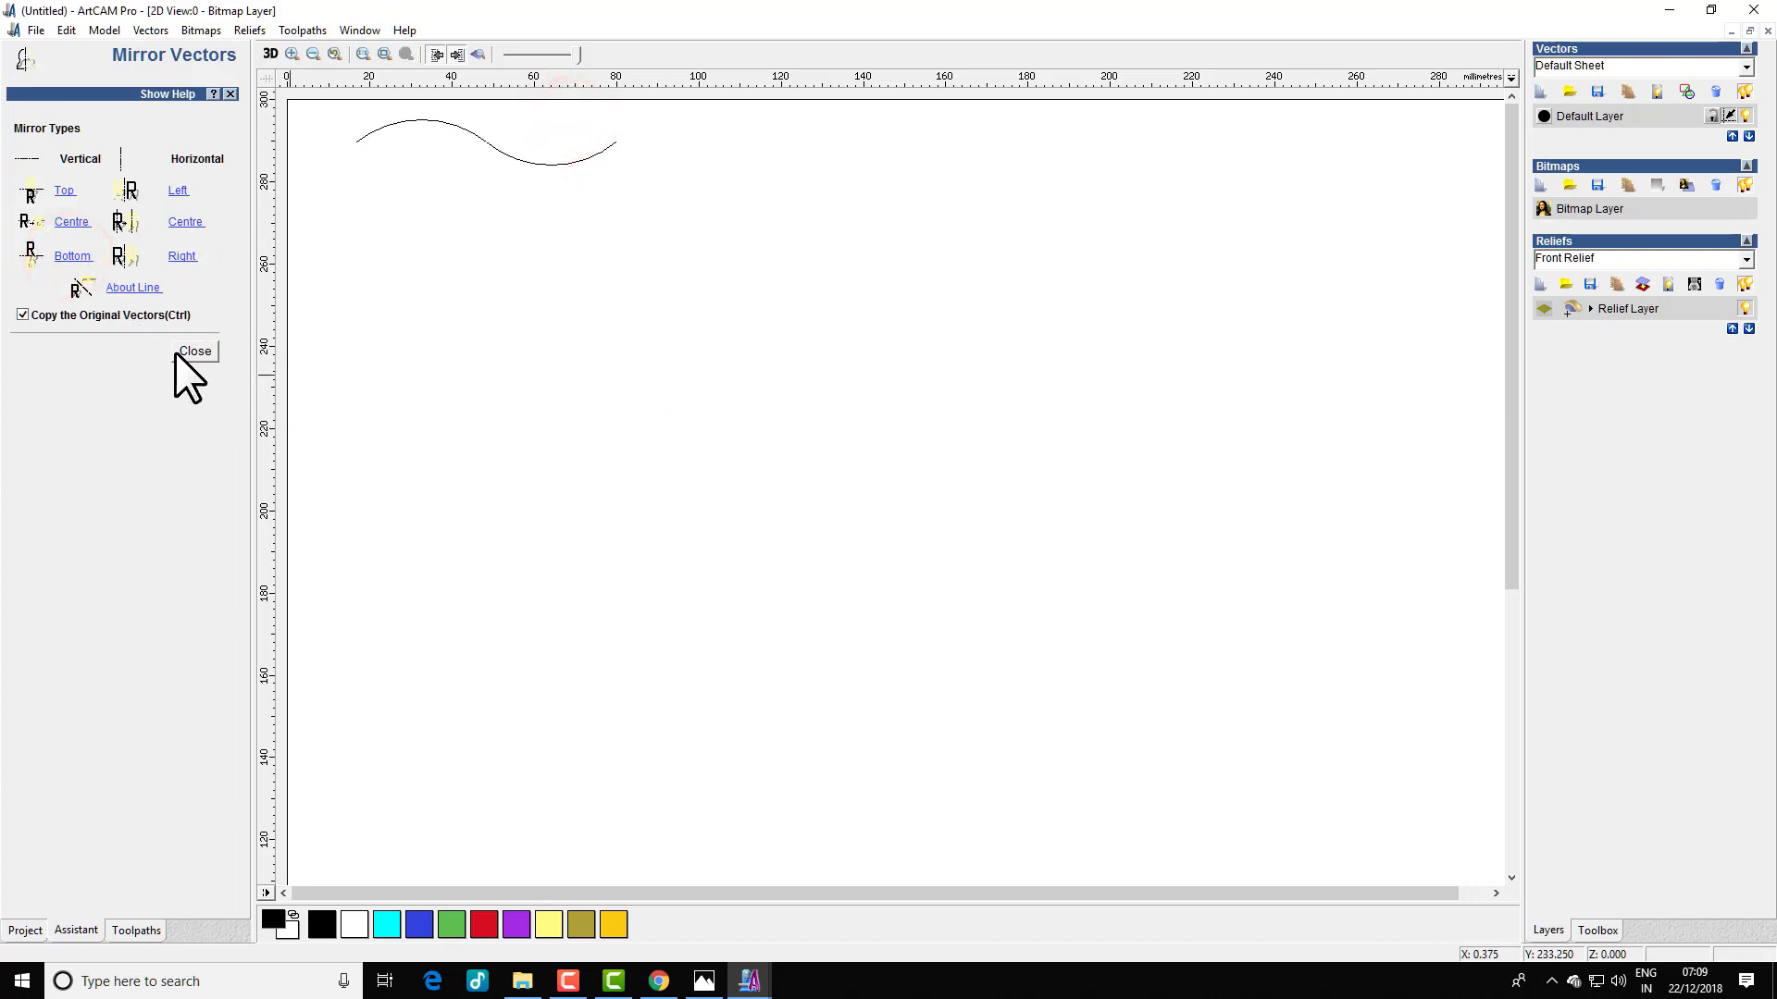
left_click(178, 352)
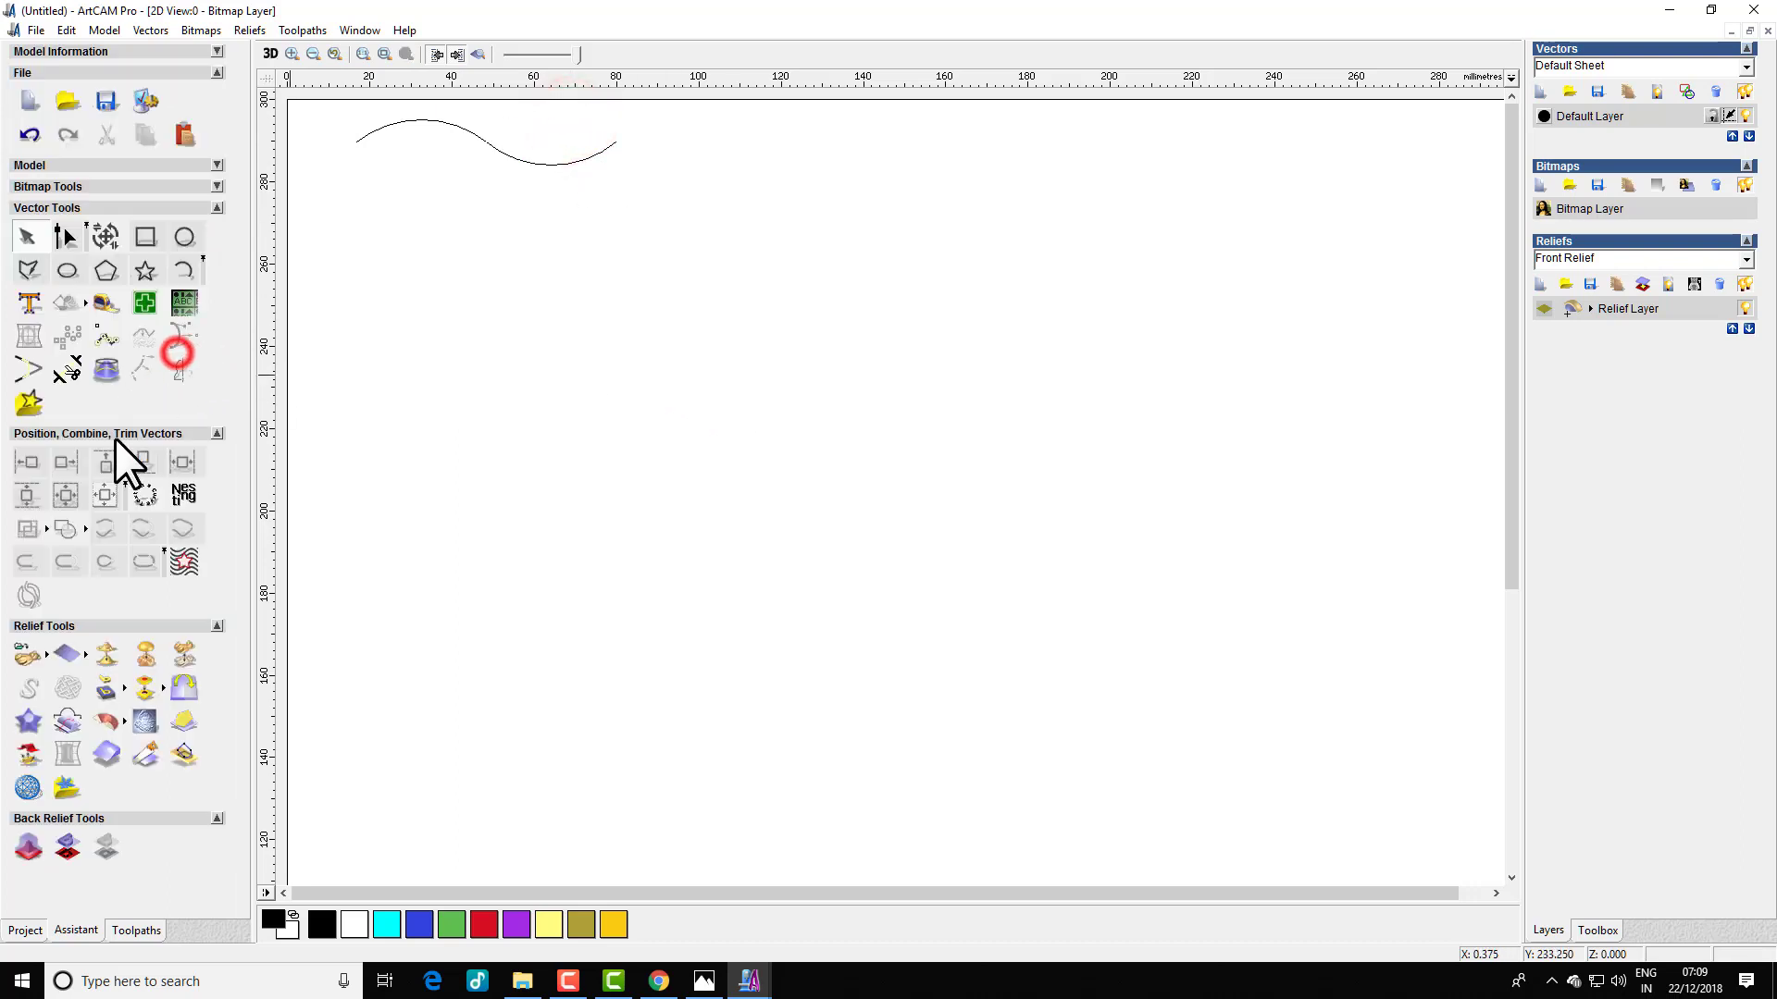
- Draw a vertical line about 14 mm long from the model's top edge down through the crest of the wave
left_click(40, 268)
left_click(413, 99)
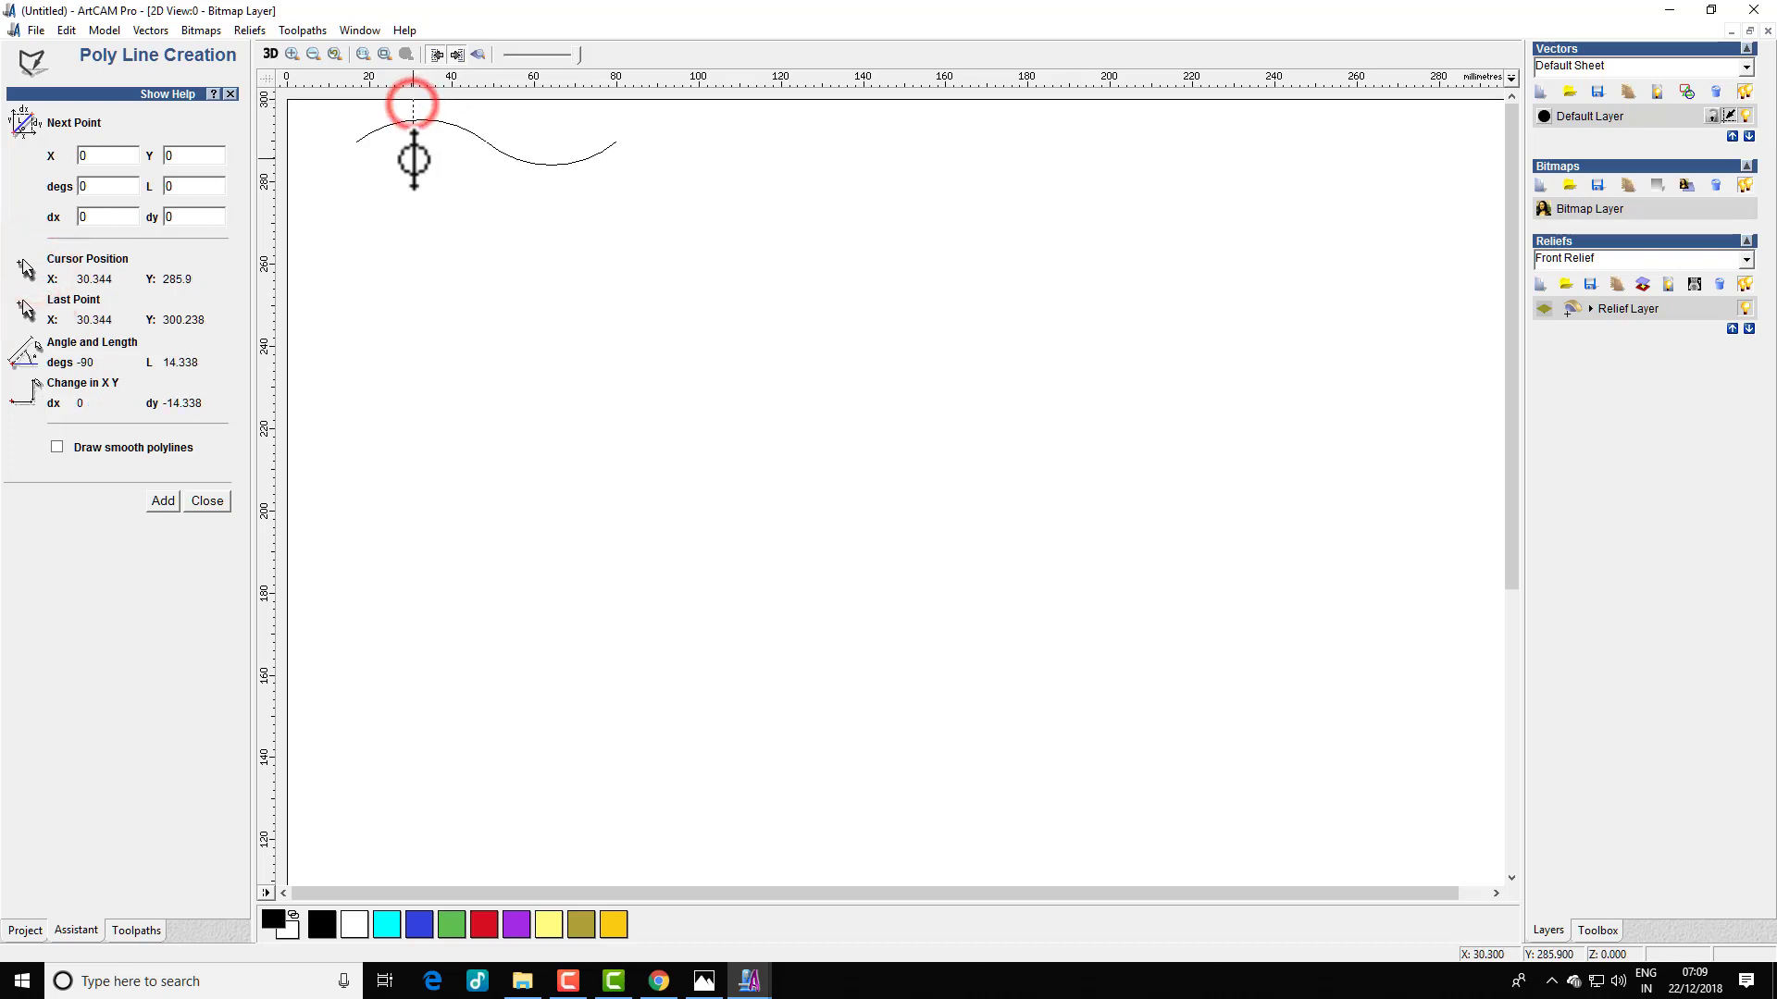
left_click(413, 157)
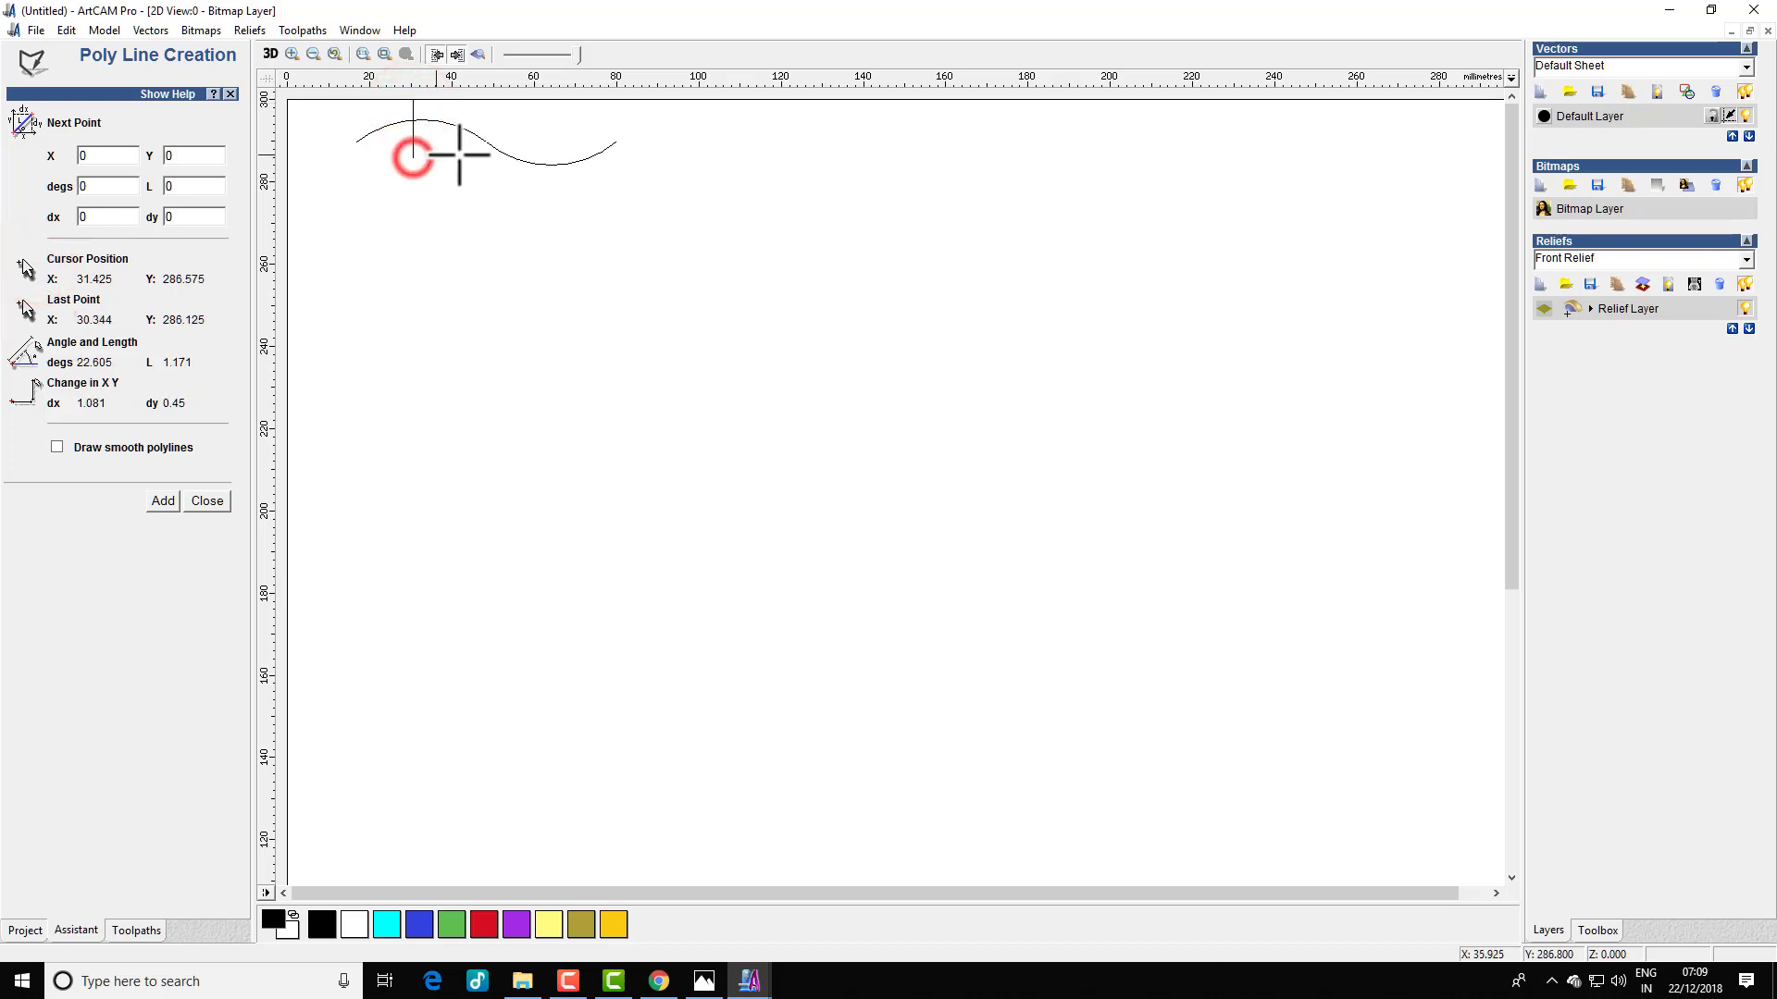
right_click(509, 170)
left_click(574, 194)
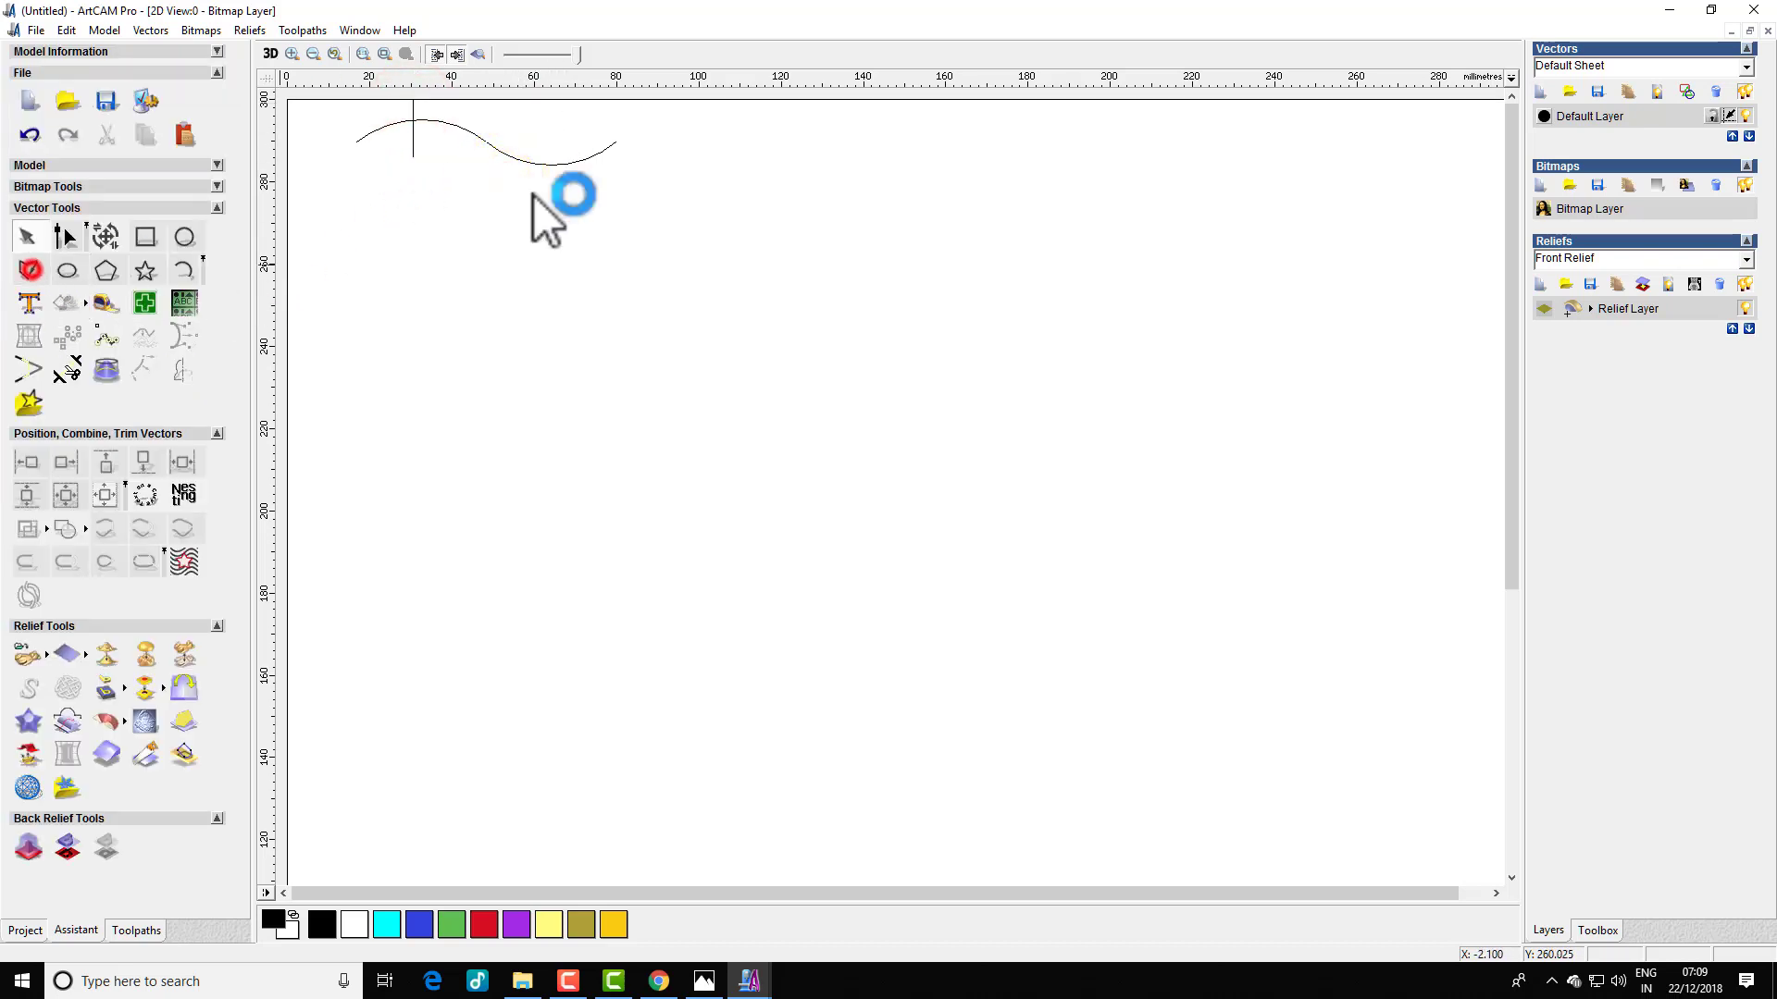
- Draw a vertical line about 22.5 mm long through the trough of the wave
left_click(30, 269)
left_click(549, 124)
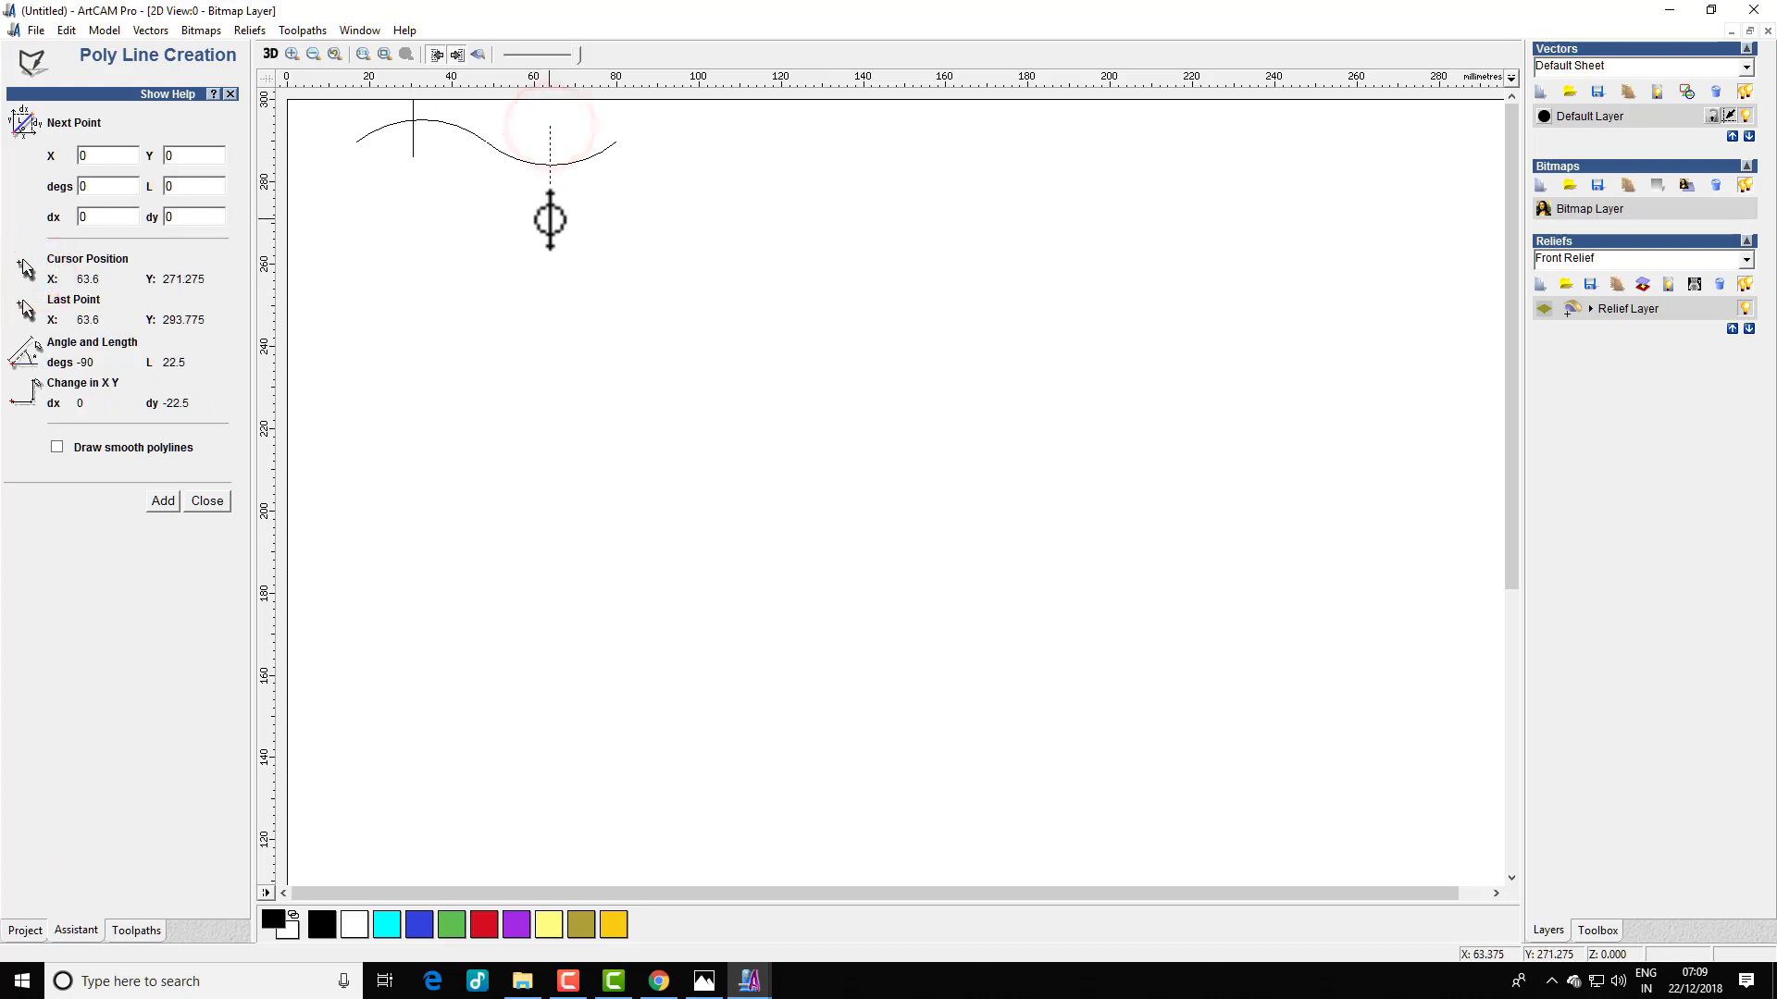
left_click(550, 218)
right_click(560, 209)
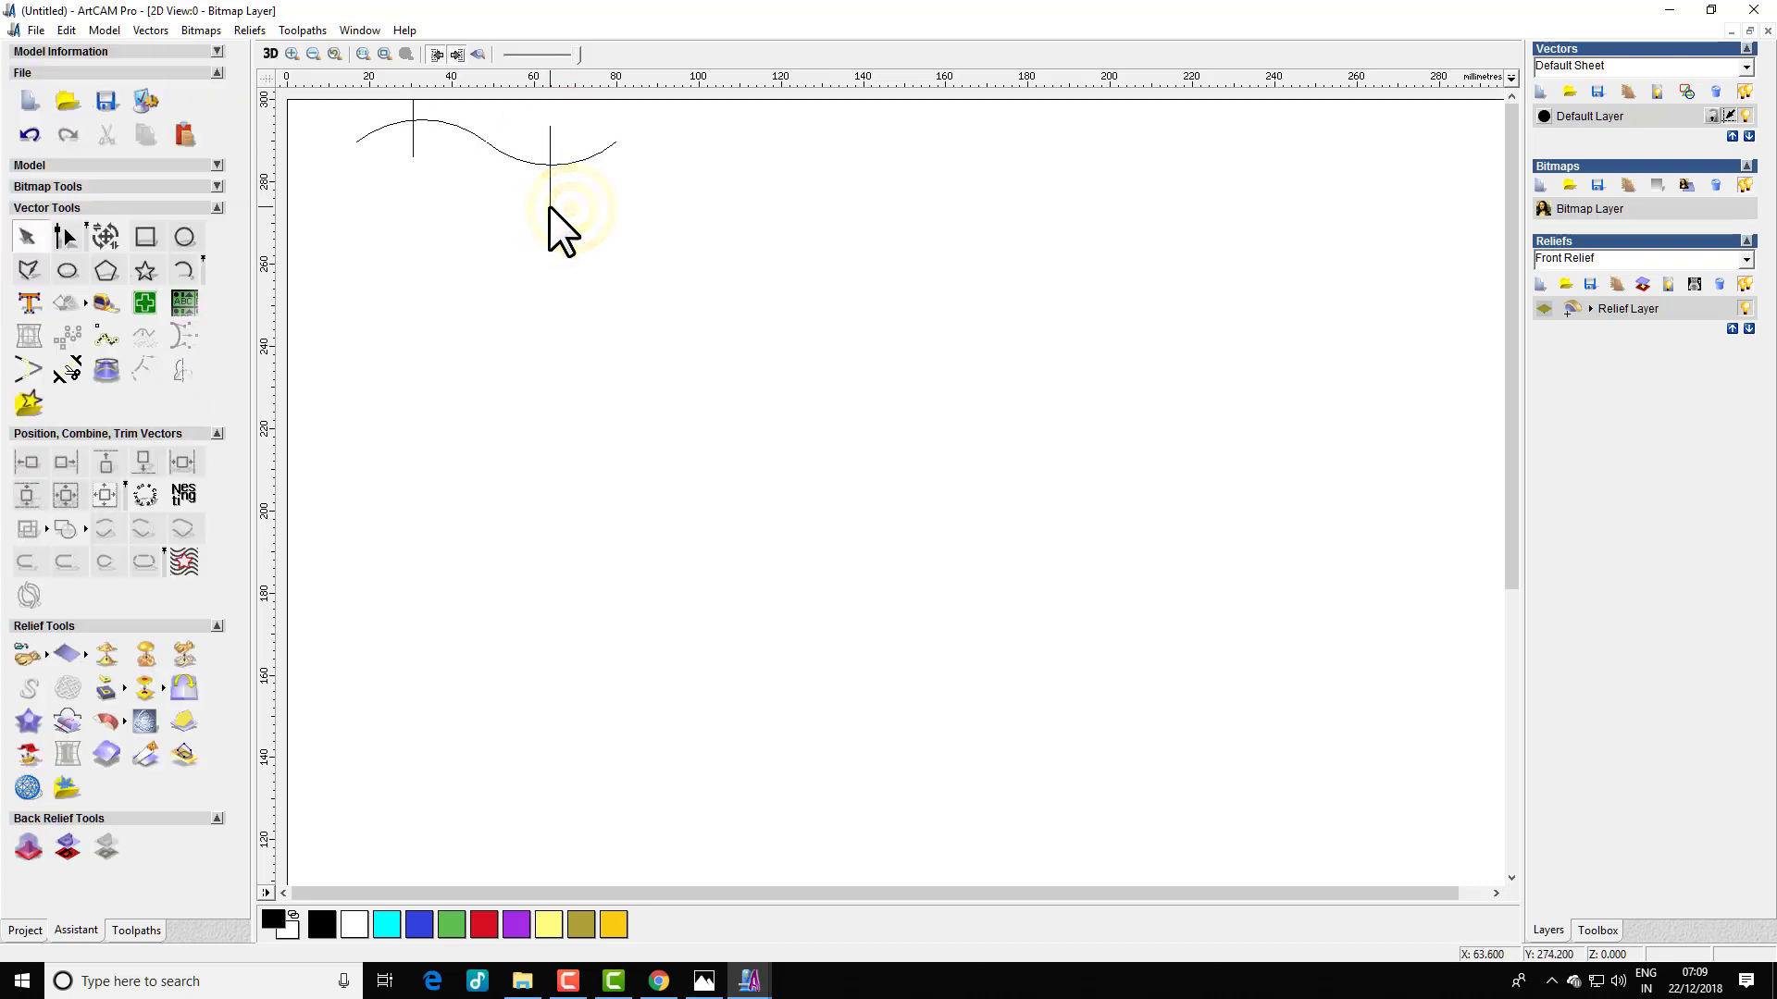
- Centre the trough's vertical line on the lower arc in both directions
left_click(551, 200)
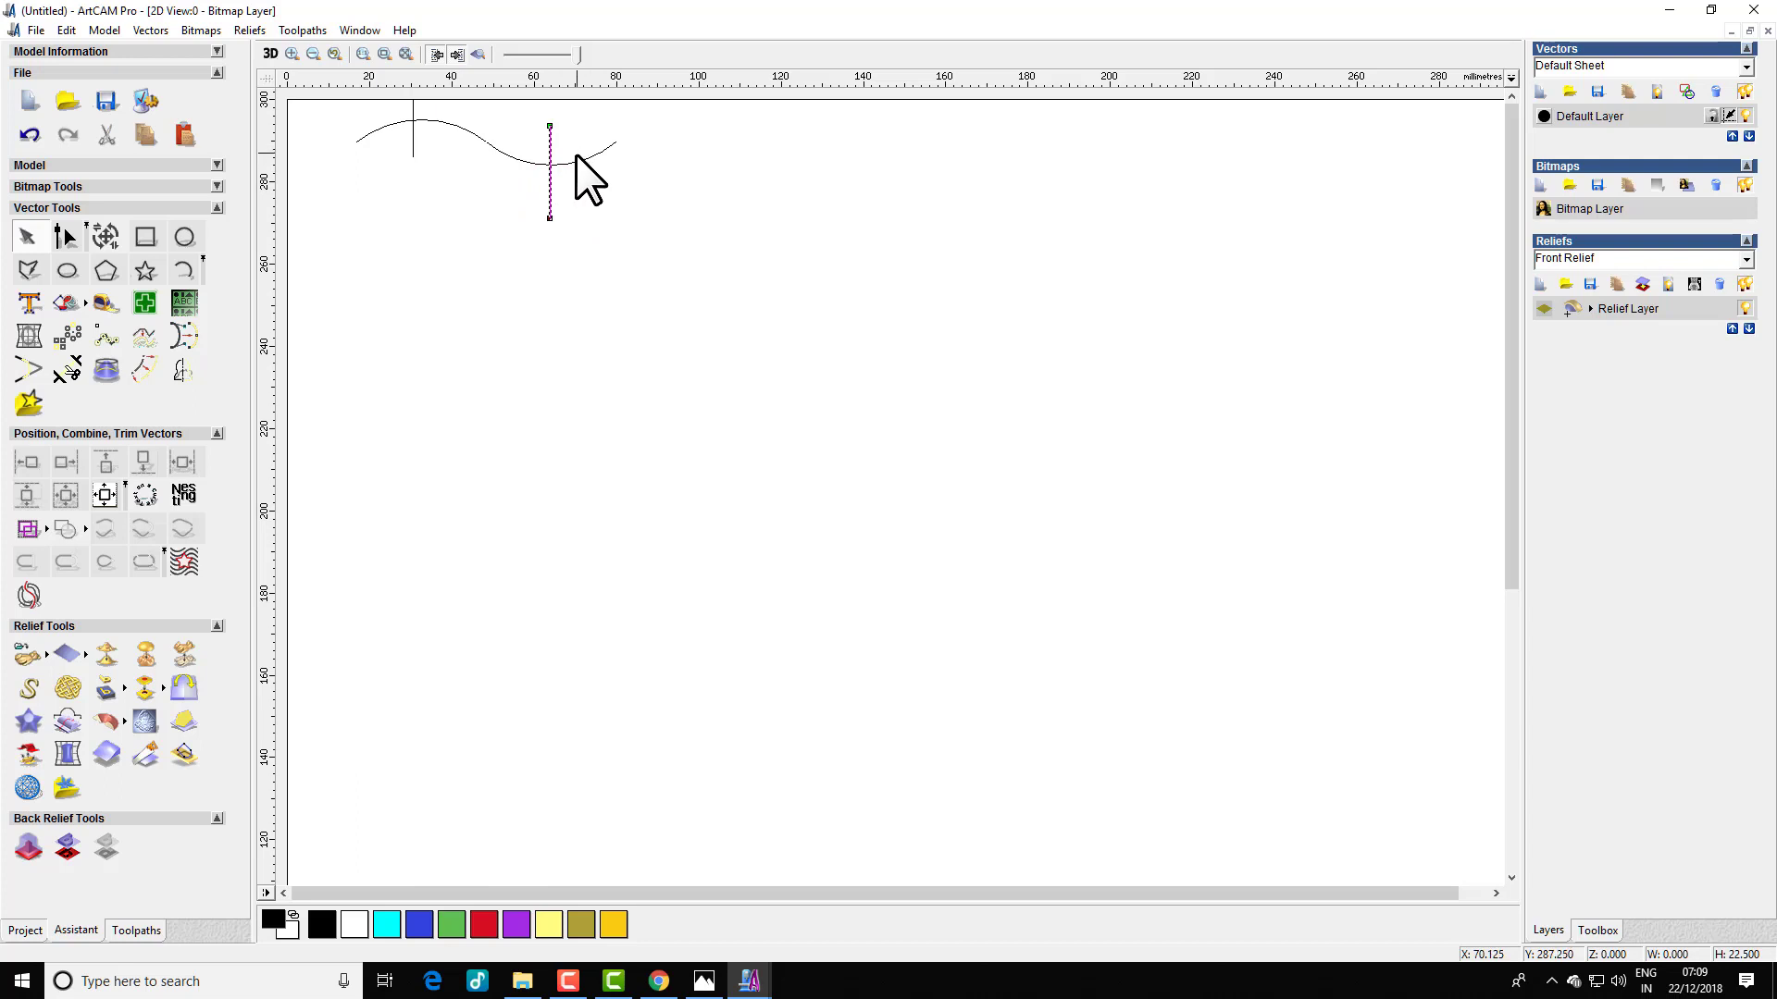
left_click(575, 158)
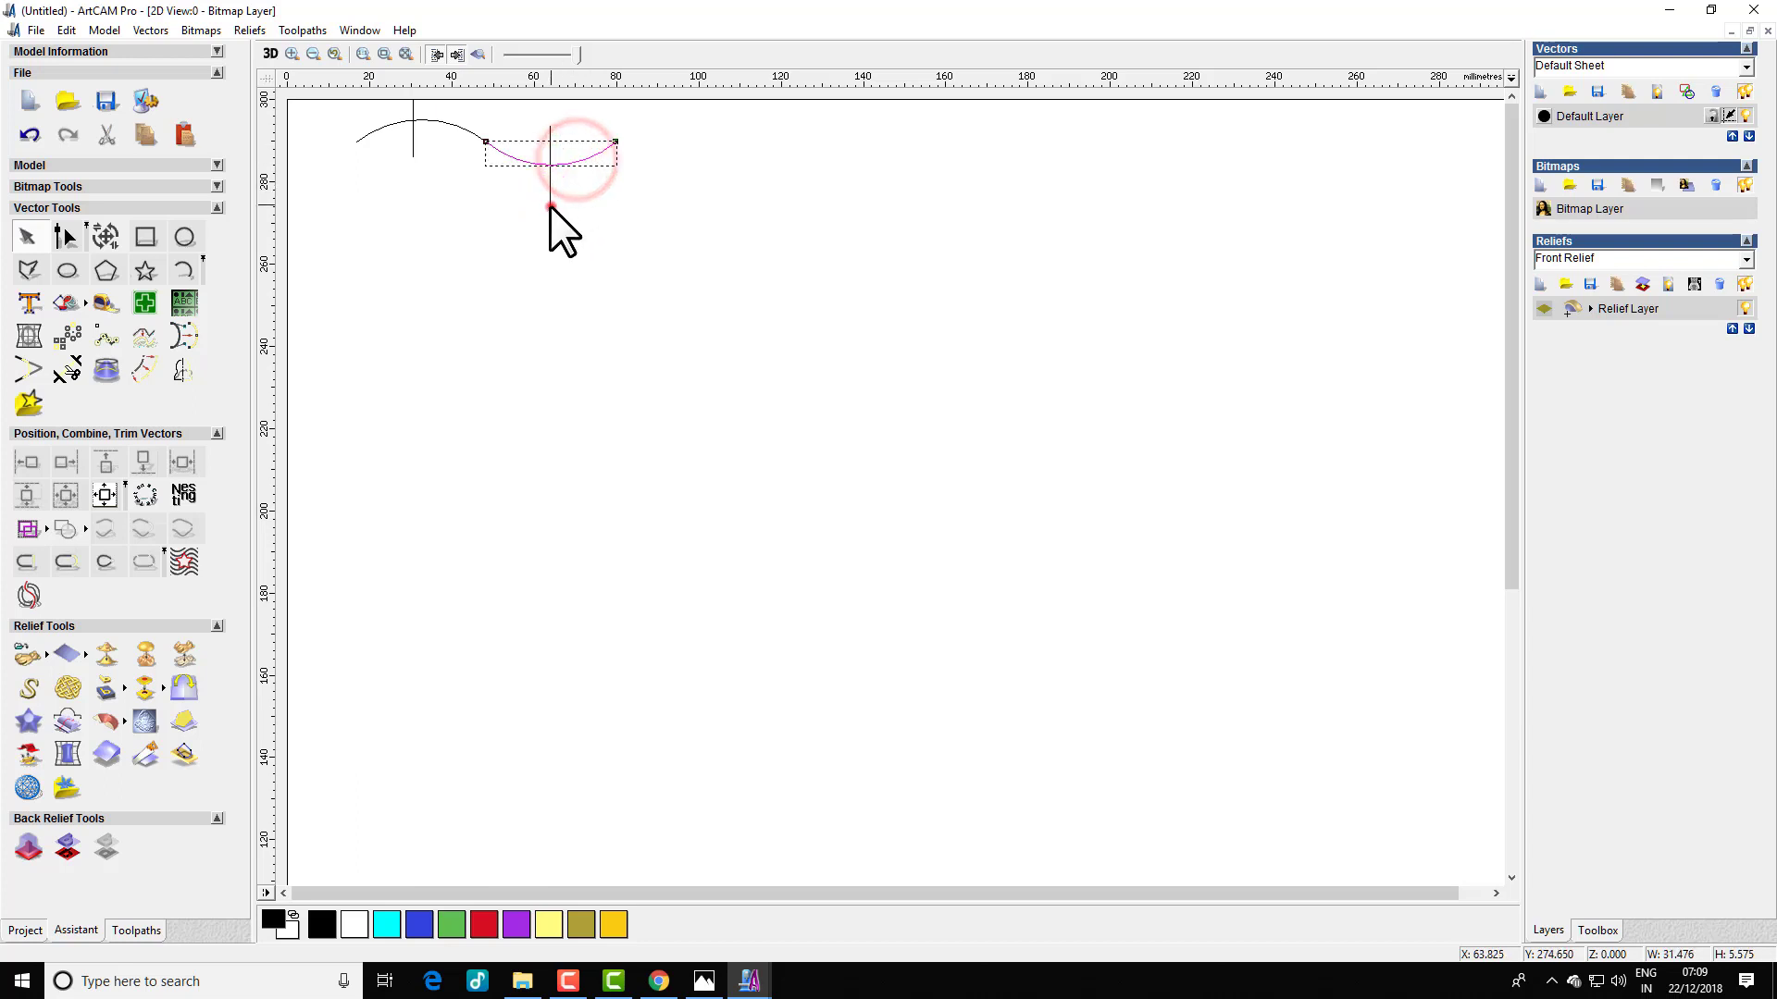
left_click(546, 198)
left_click(569, 161, "shift")
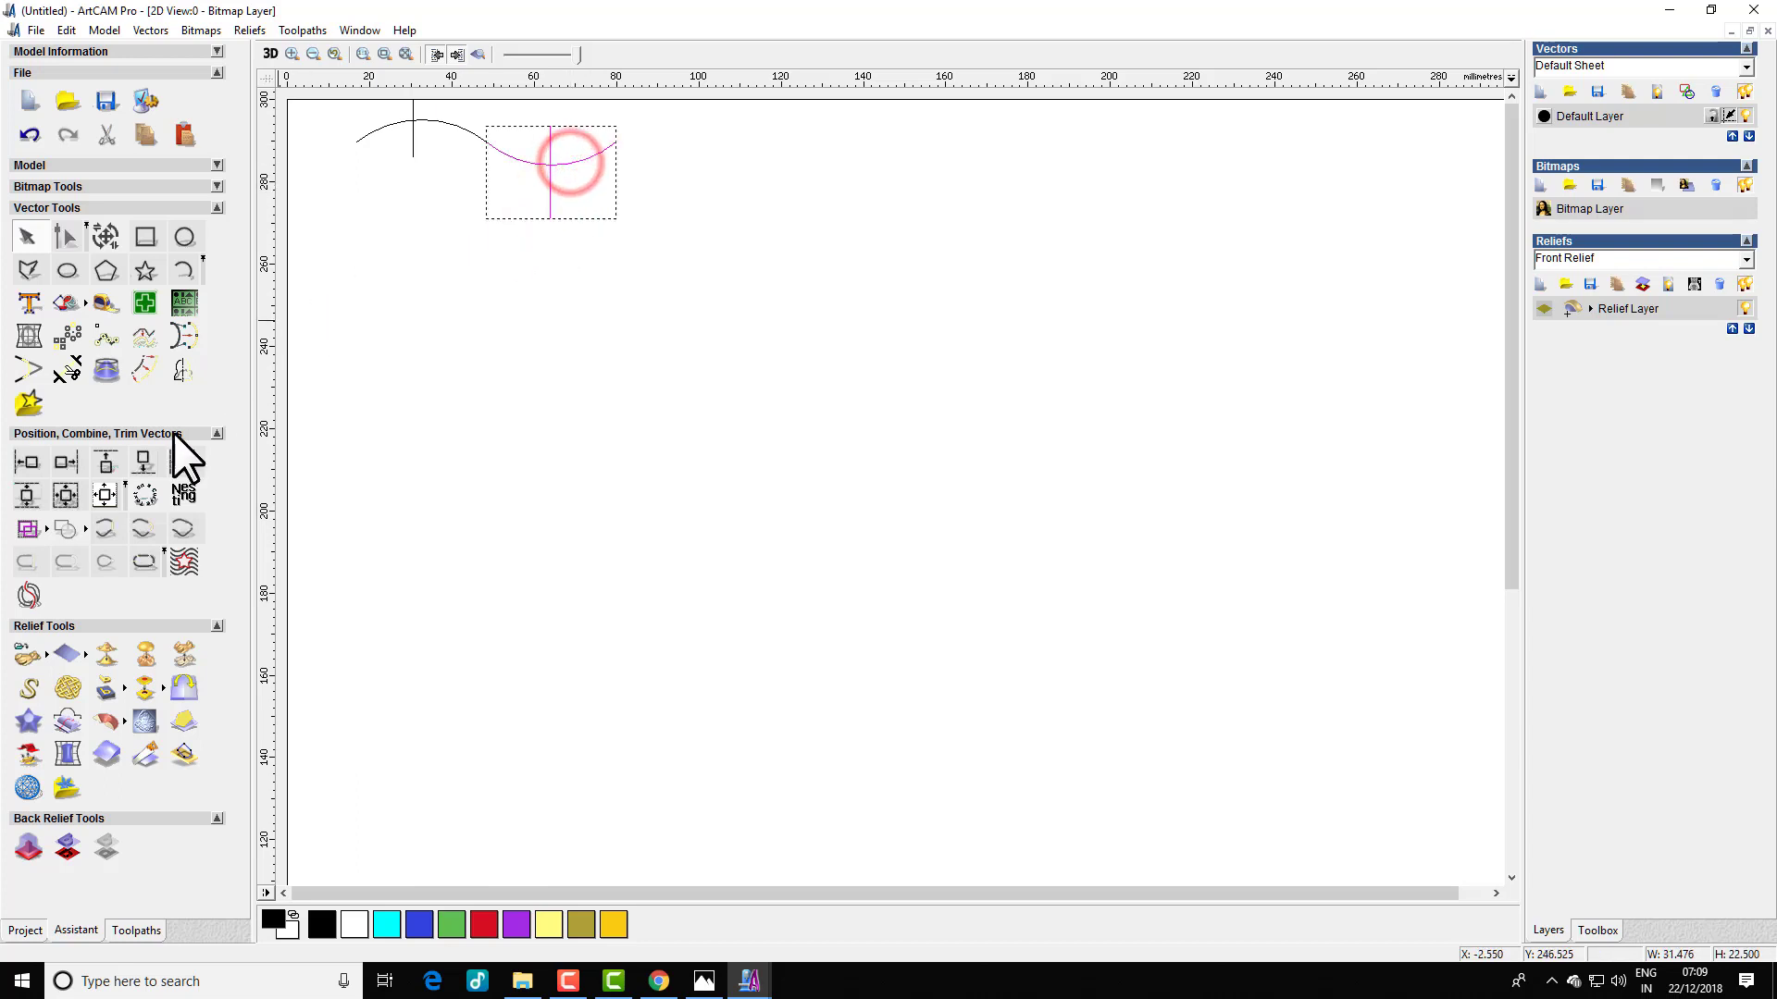
left_click(74, 493)
left_click(388, 289)
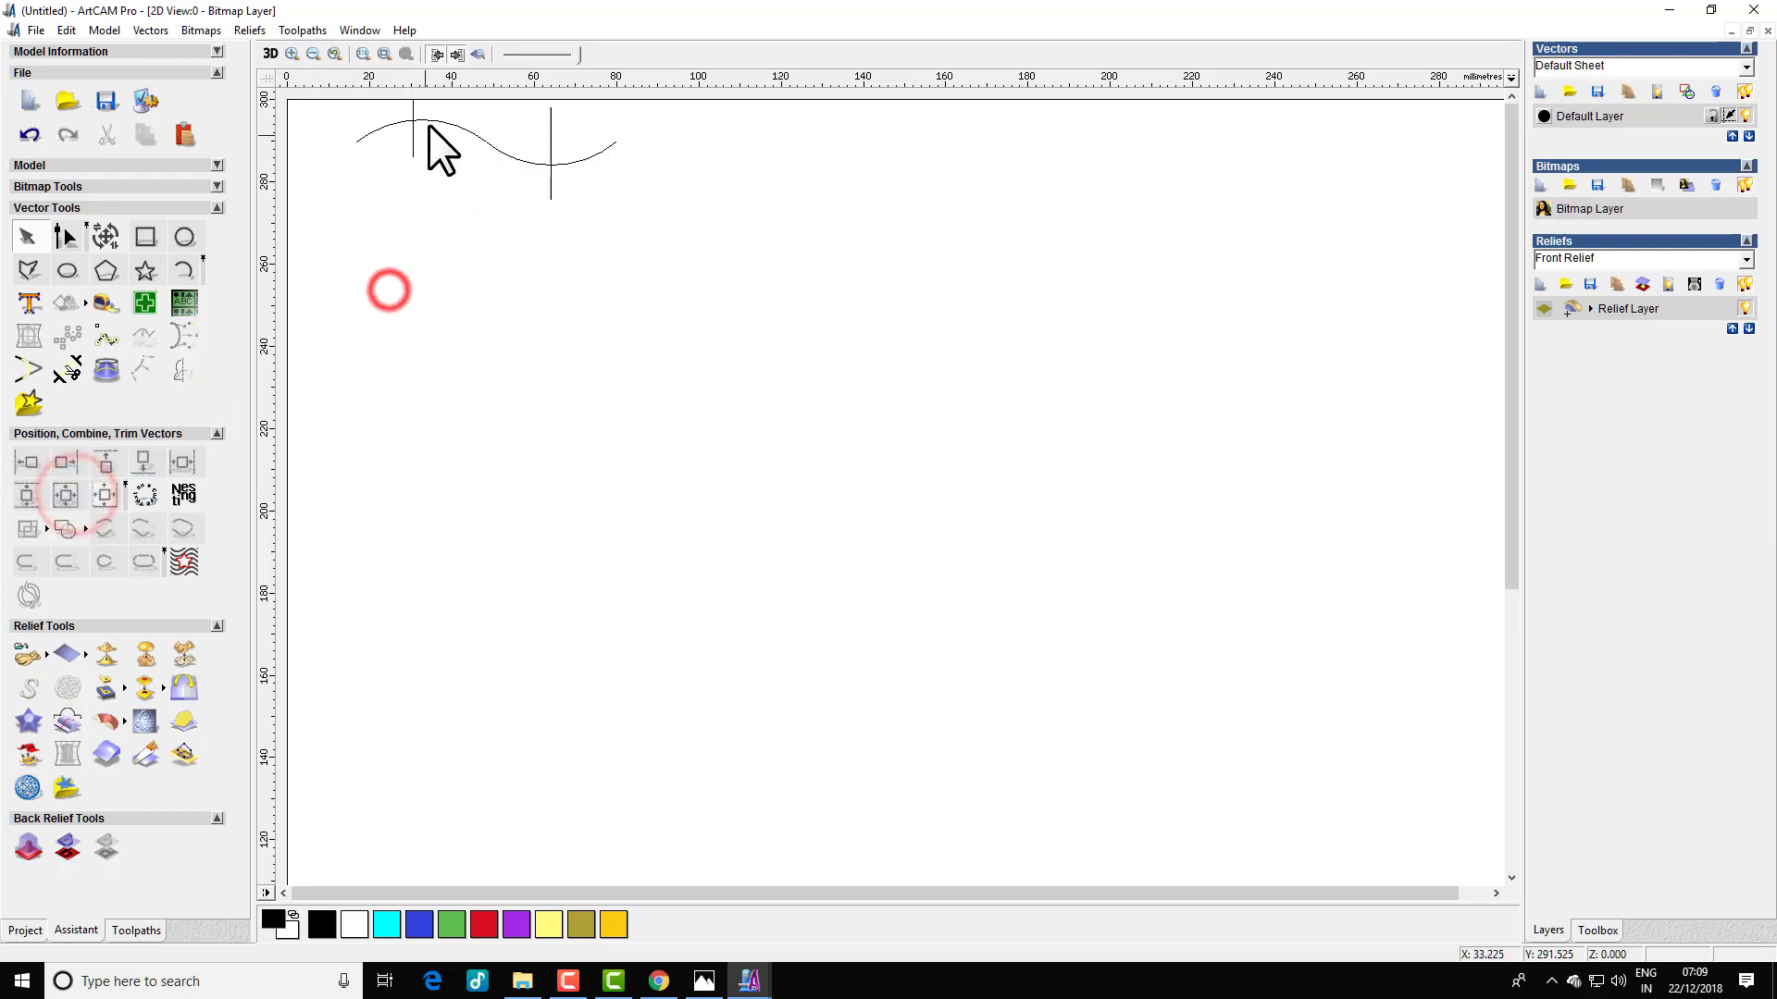
- Centre the crest's vertical line on the upper arc in both directions
left_click(432, 119)
left_click(414, 139)
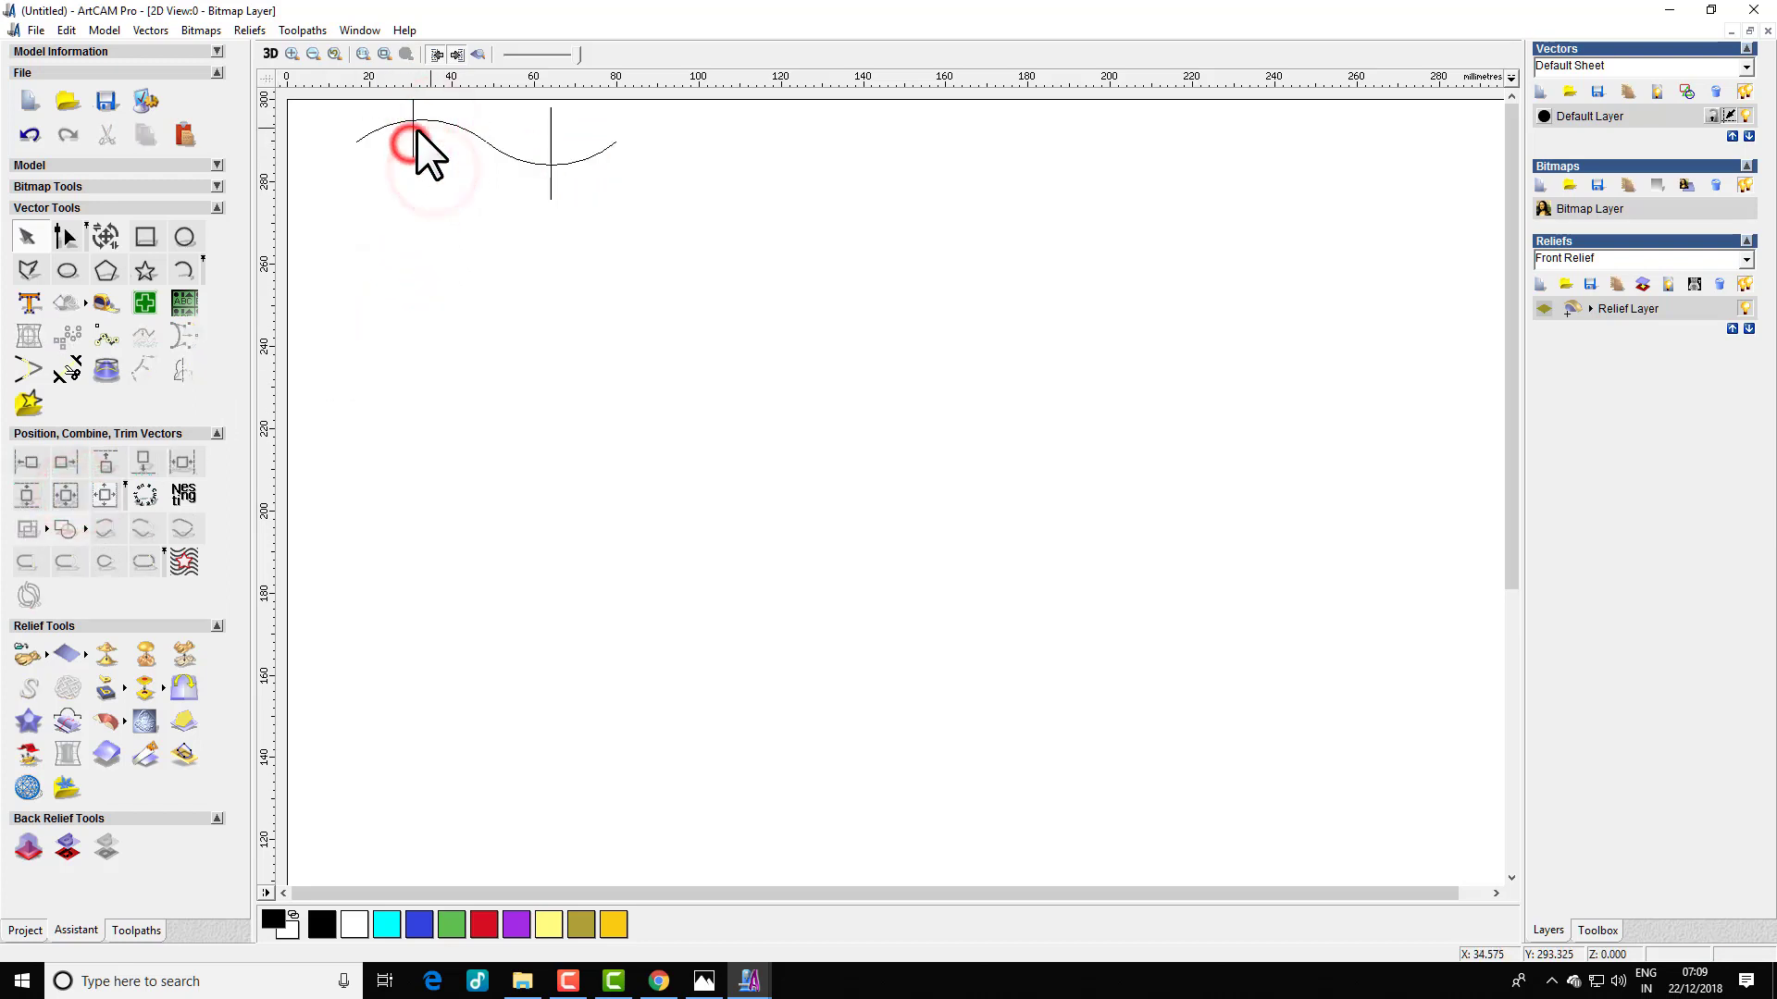
left_click(414, 142)
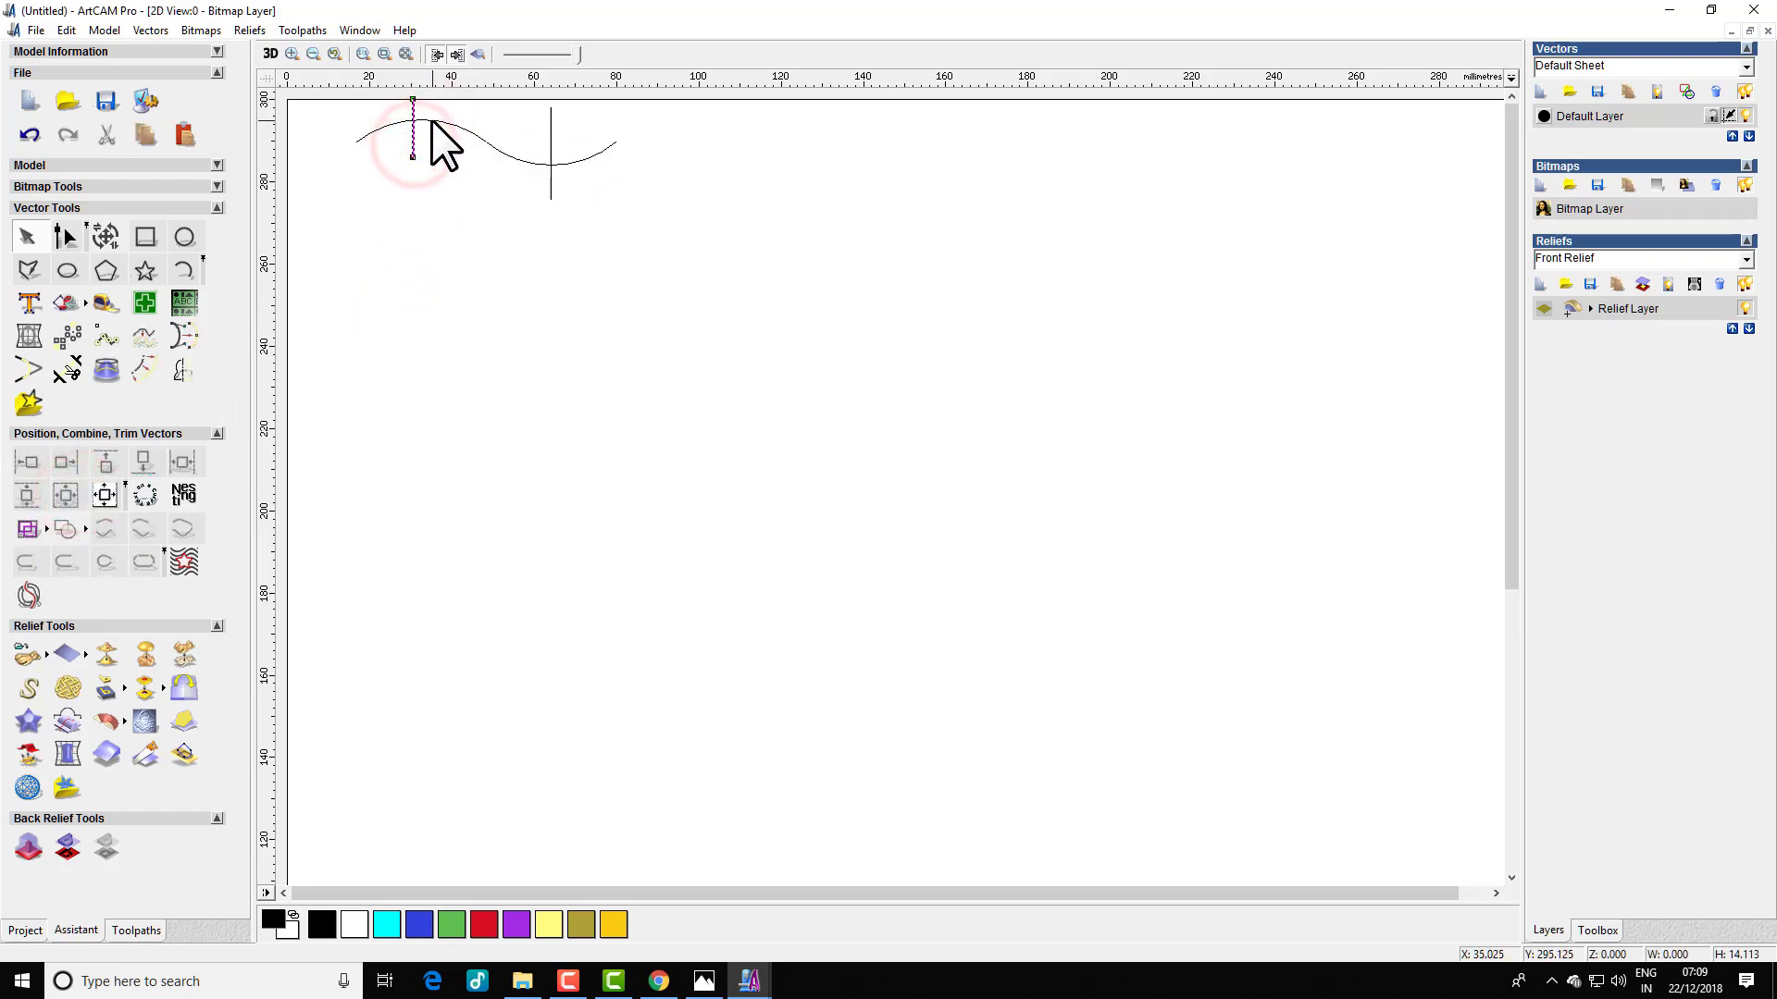
left_click(431, 120, "shift")
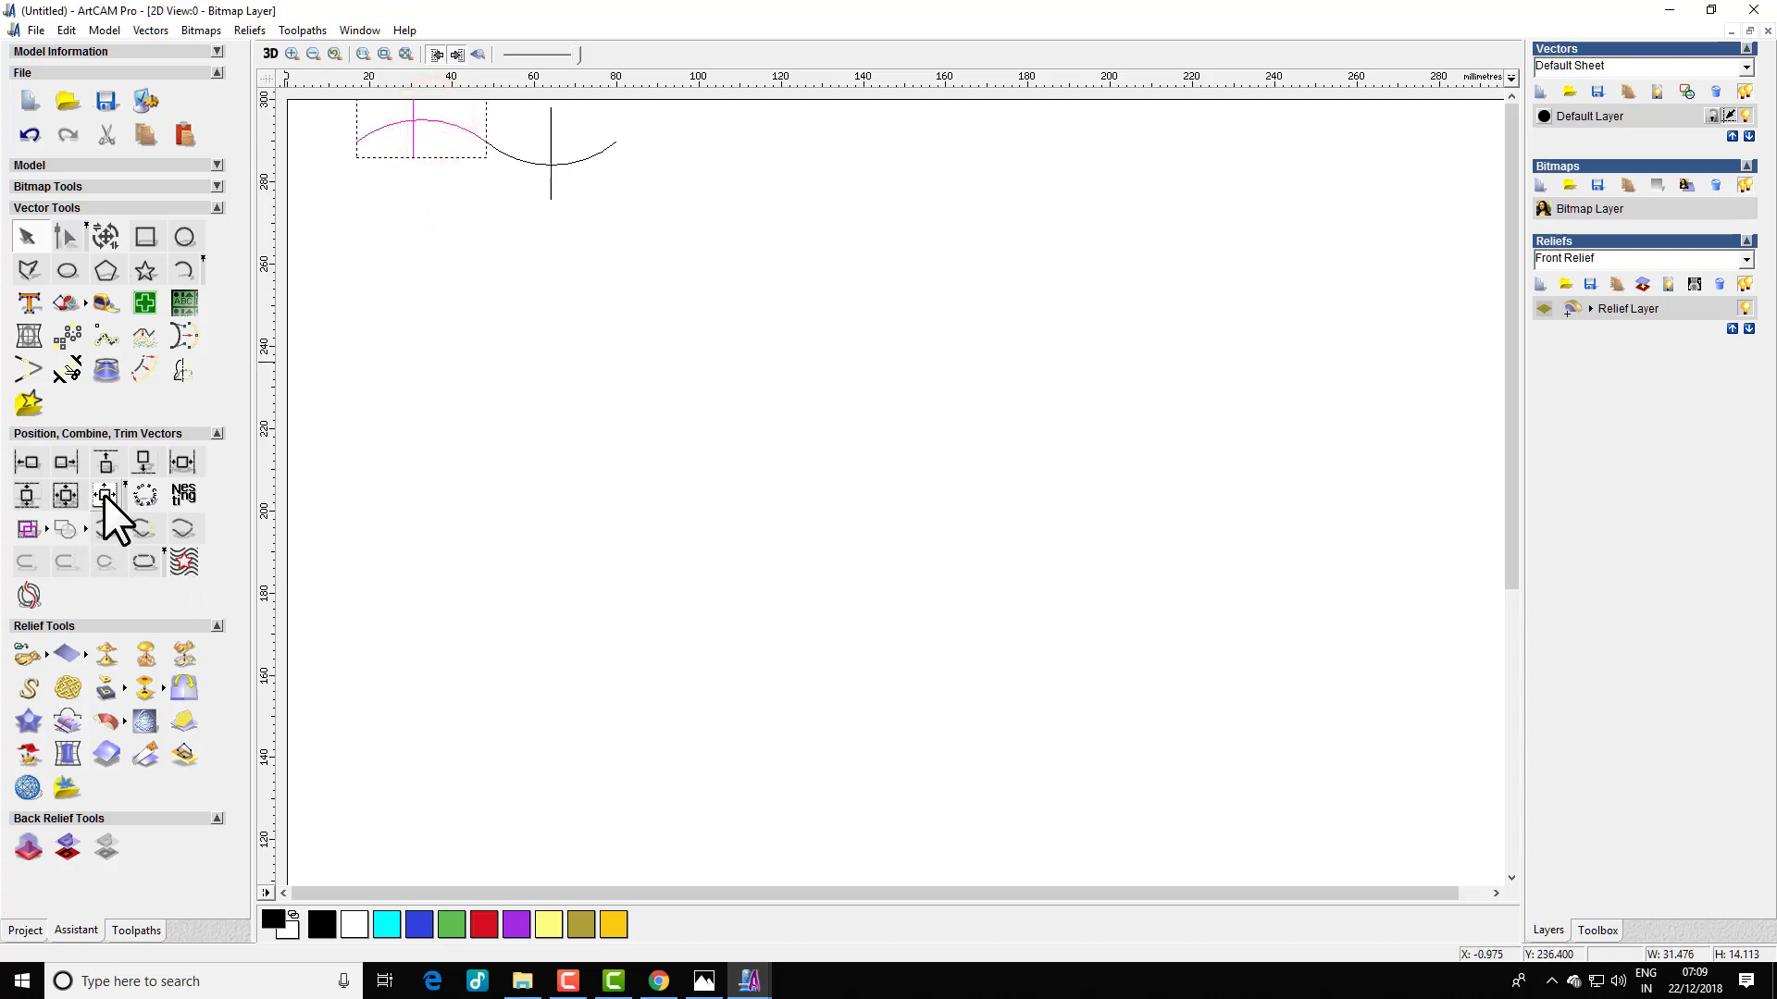
left_click(65, 495)
left_click(440, 336)
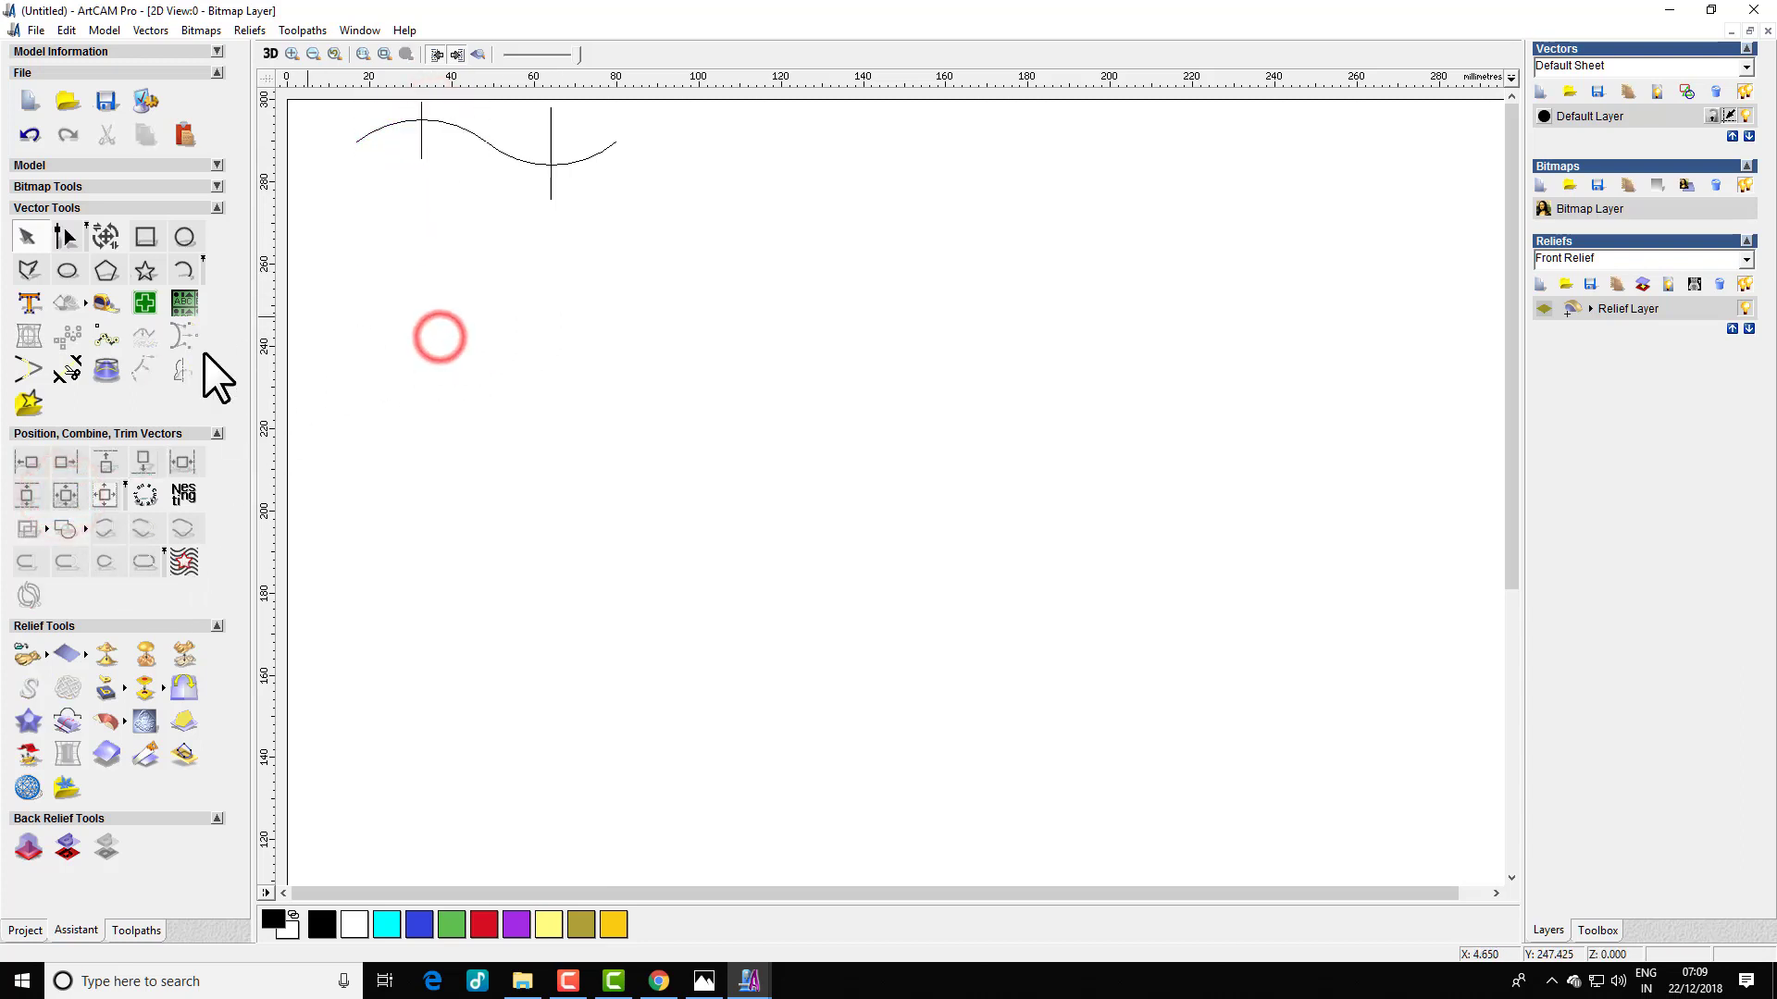
- Trim away both outer ends of the wave, keeping only the part between the two vertical lines
left_click(67, 370)
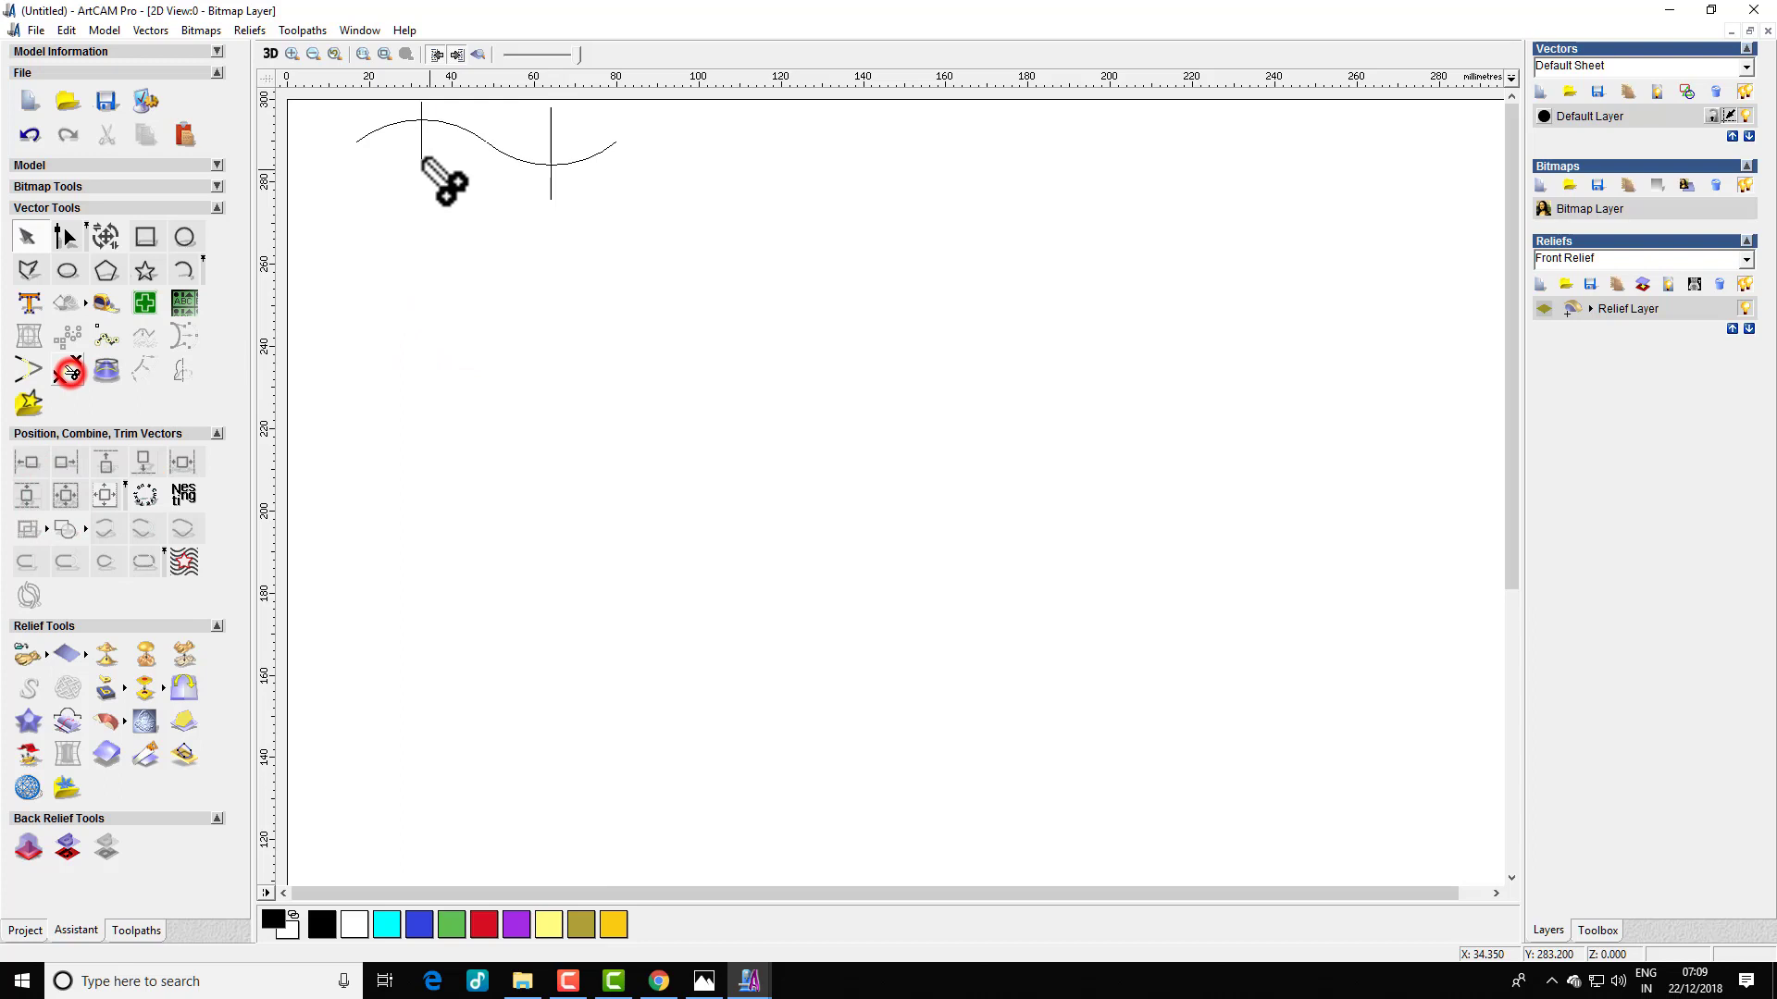
left_click(385, 126)
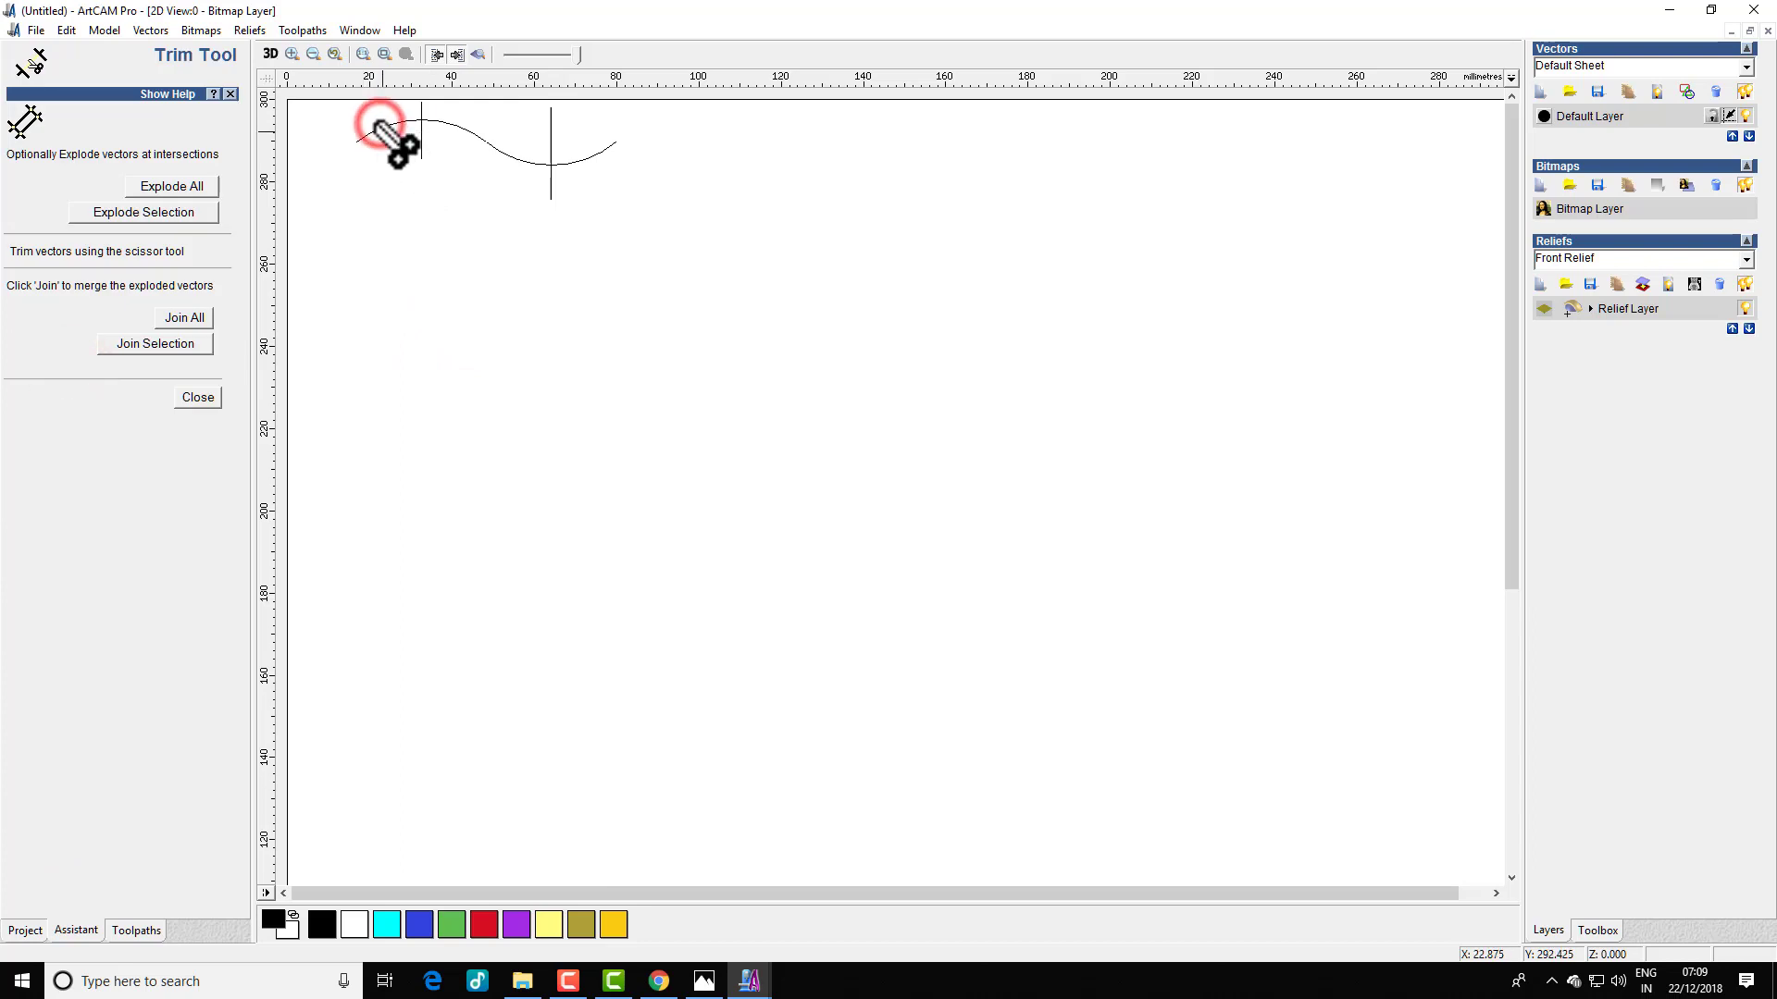
left_click(591, 157)
scroll(648, 263, "down", 2)
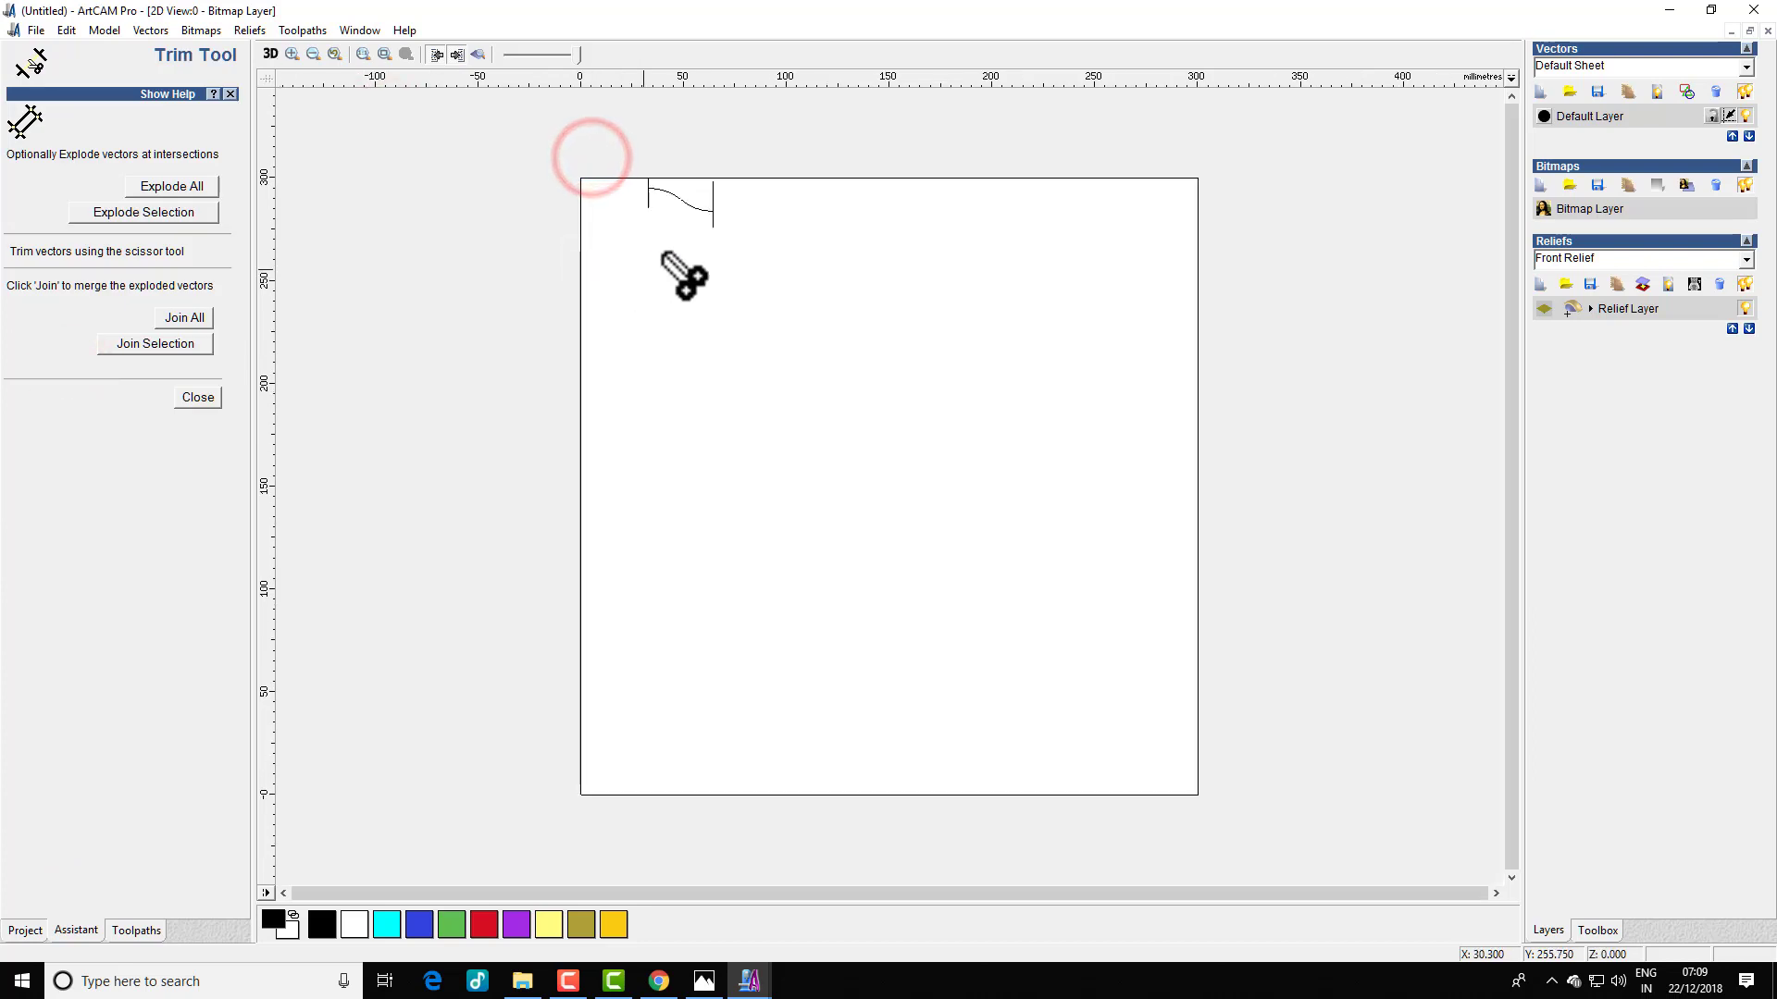
key("Escape")
- Delete both vertical guide lines at the ends of the trimmed curve
left_click(711, 225)
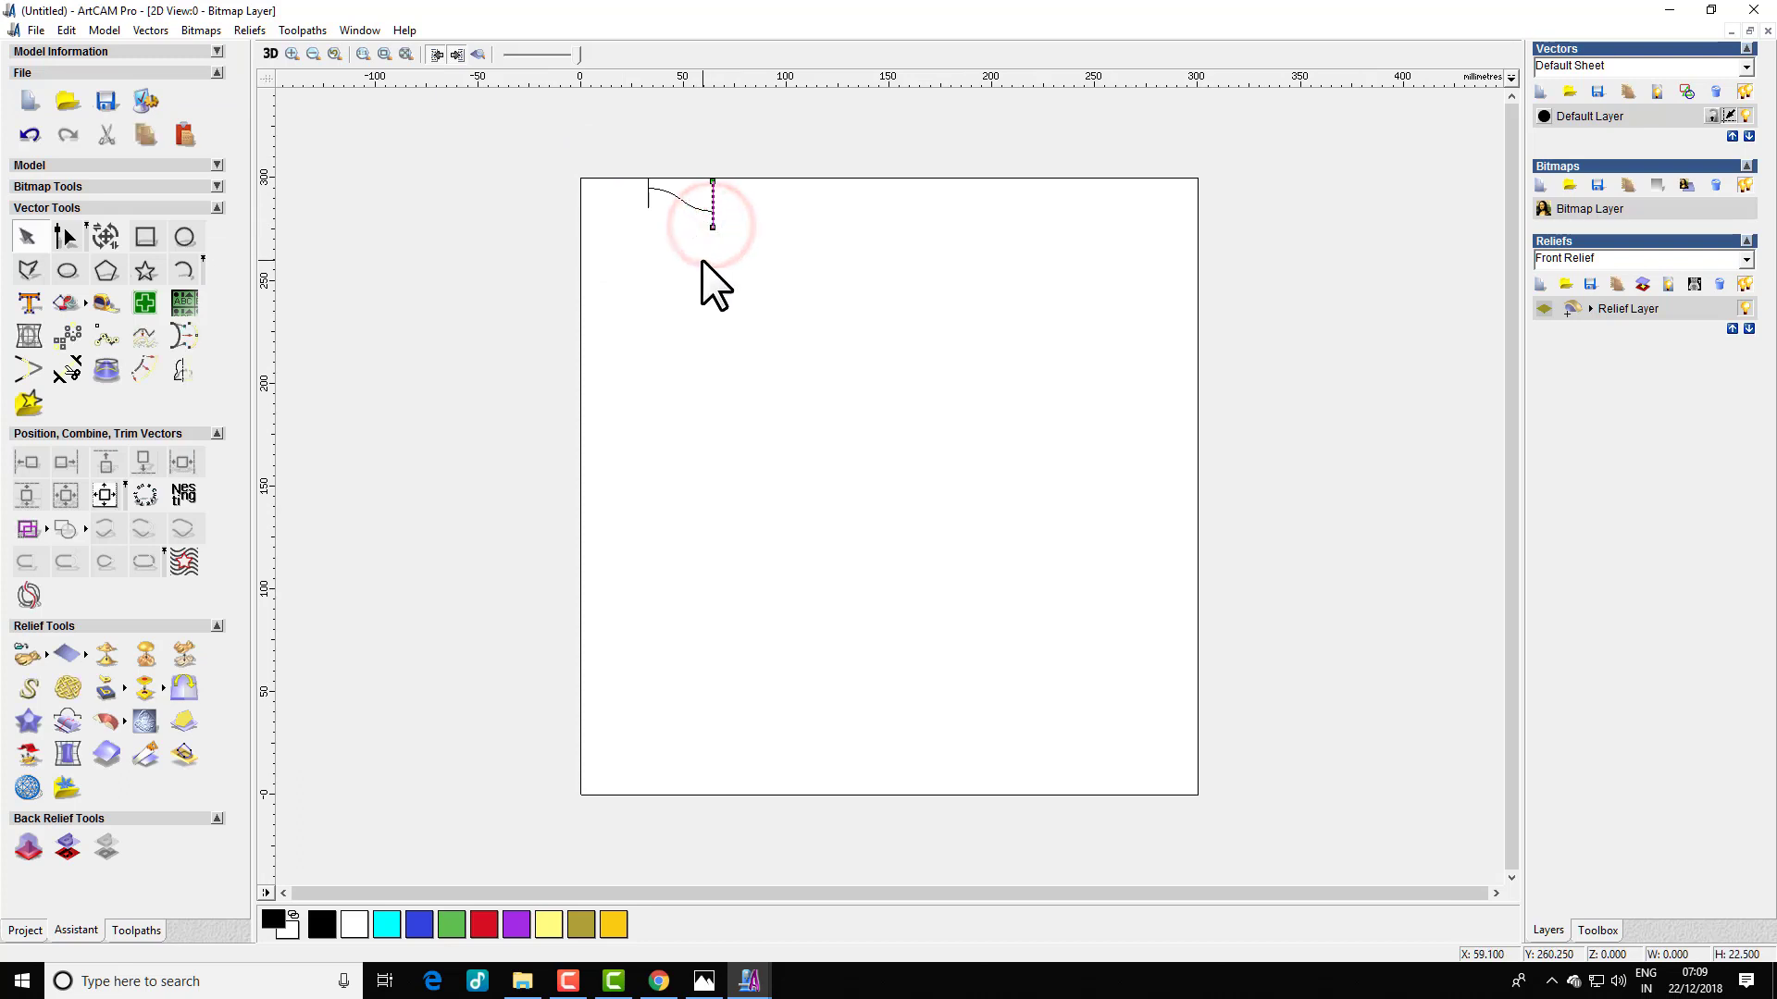
key("Delete")
left_click(646, 204)
key("Delete")
- Mirror the S-shaped curve horizontally about its right side twelve times, keeping the originals, to form a long continuous wave
left_click_drag(634, 166, 768, 263)
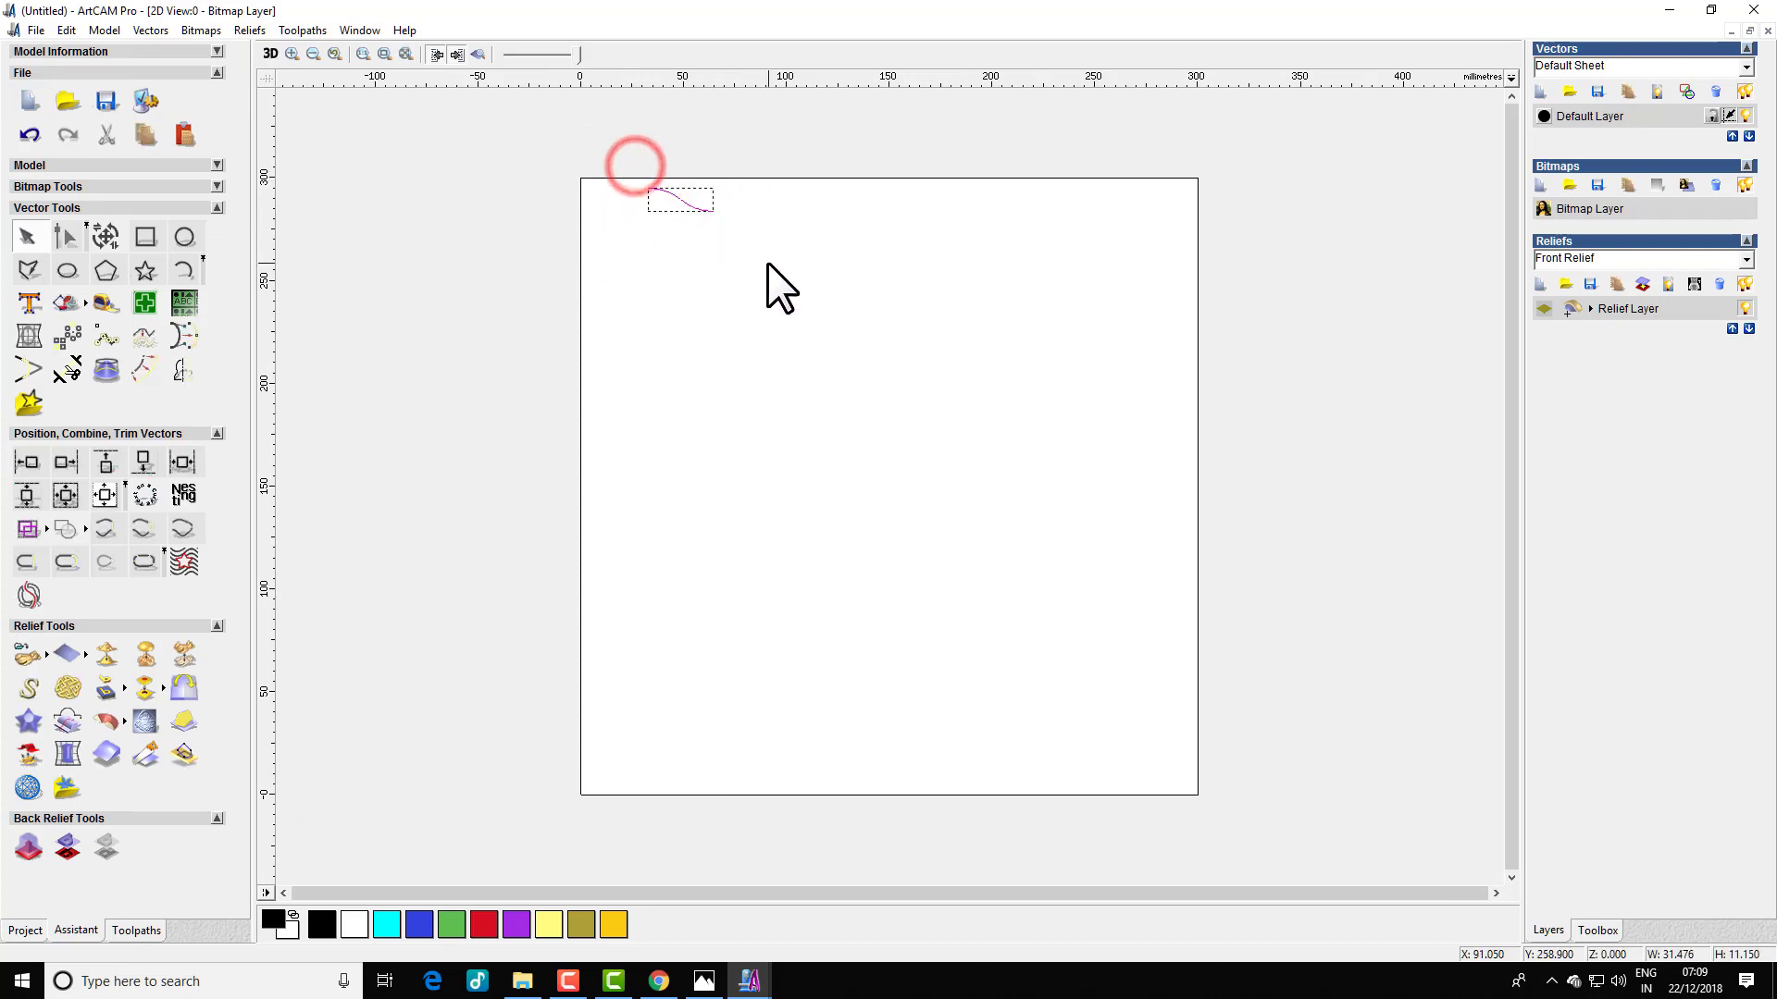
left_click(182, 371)
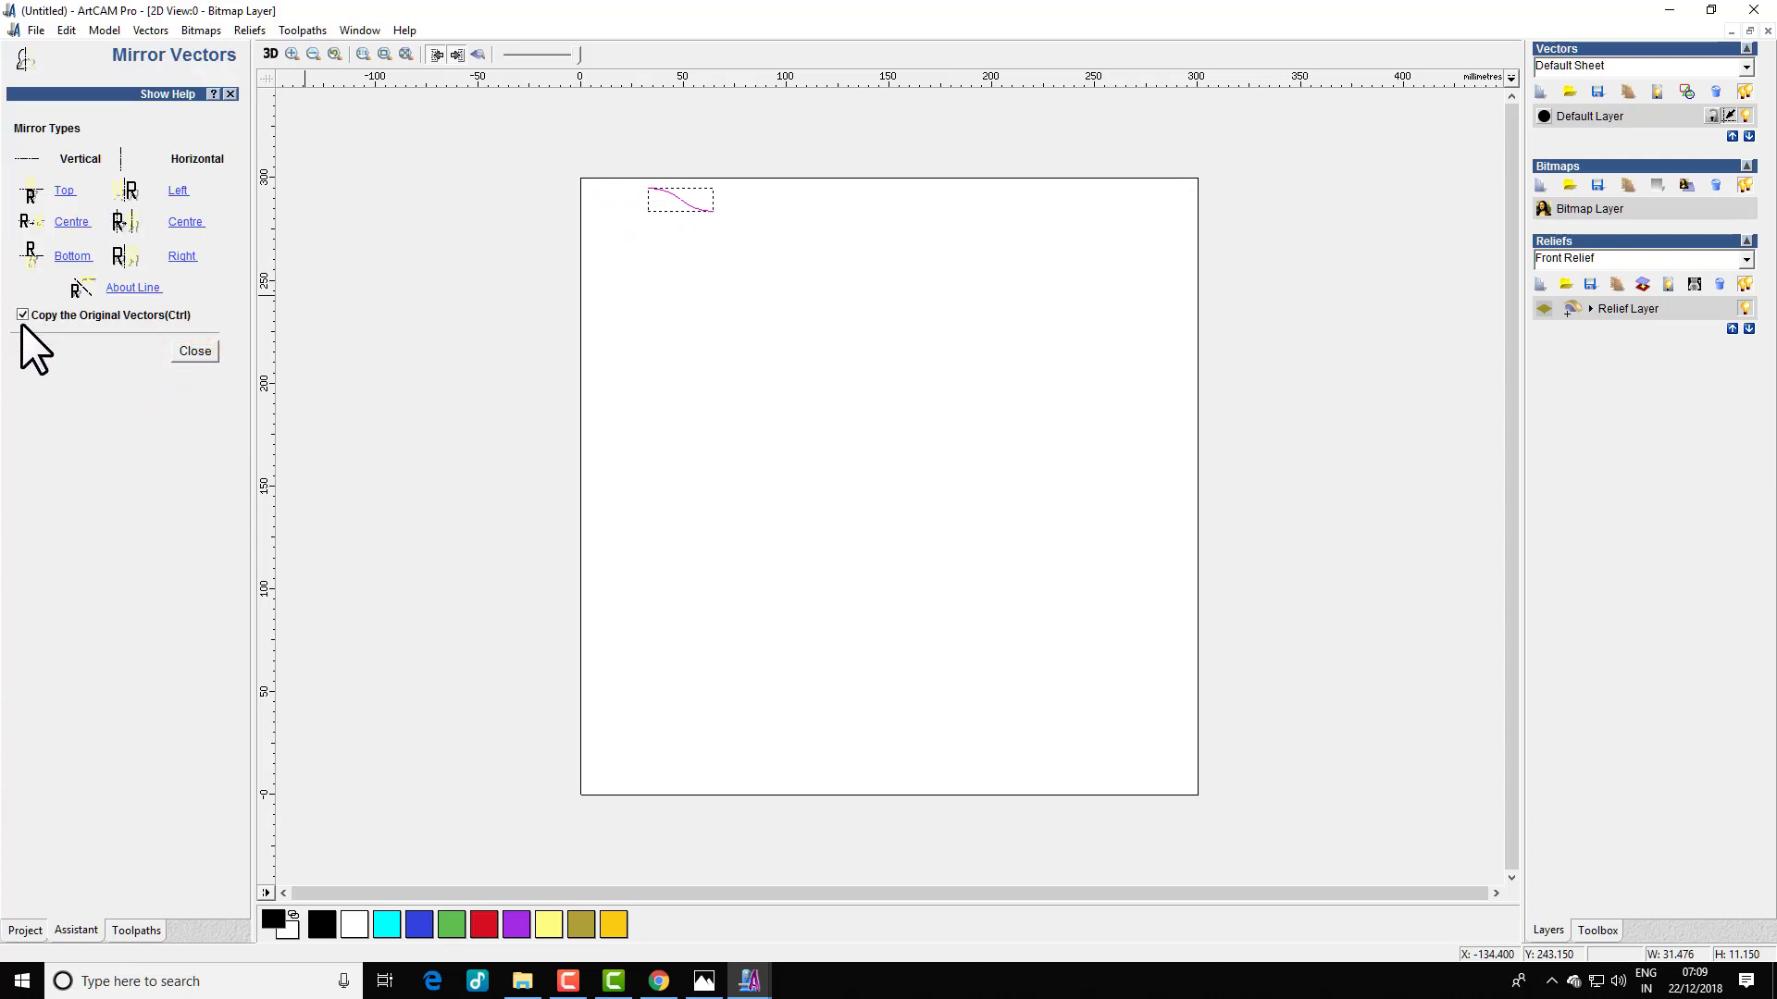
left_click(175, 258)
left_click(175, 258)
left_click(175, 258)
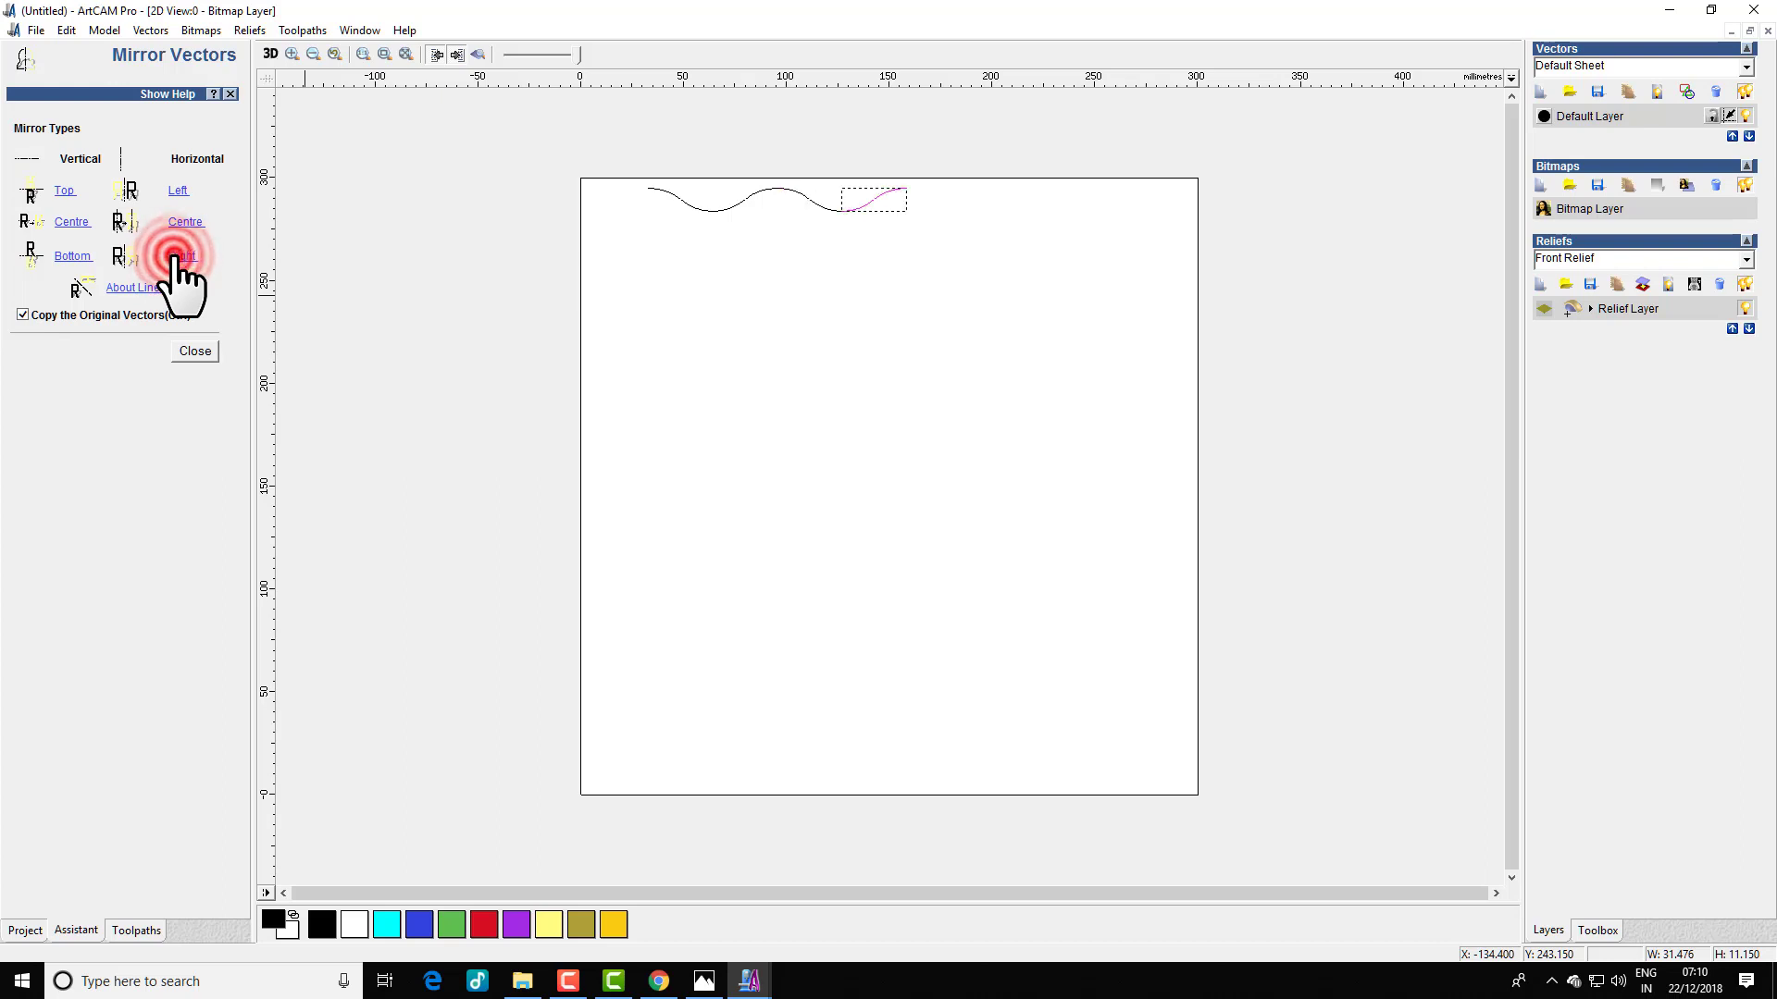
left_click(174, 258)
left_click(175, 258)
left_click(175, 258)
left_click(175, 258)
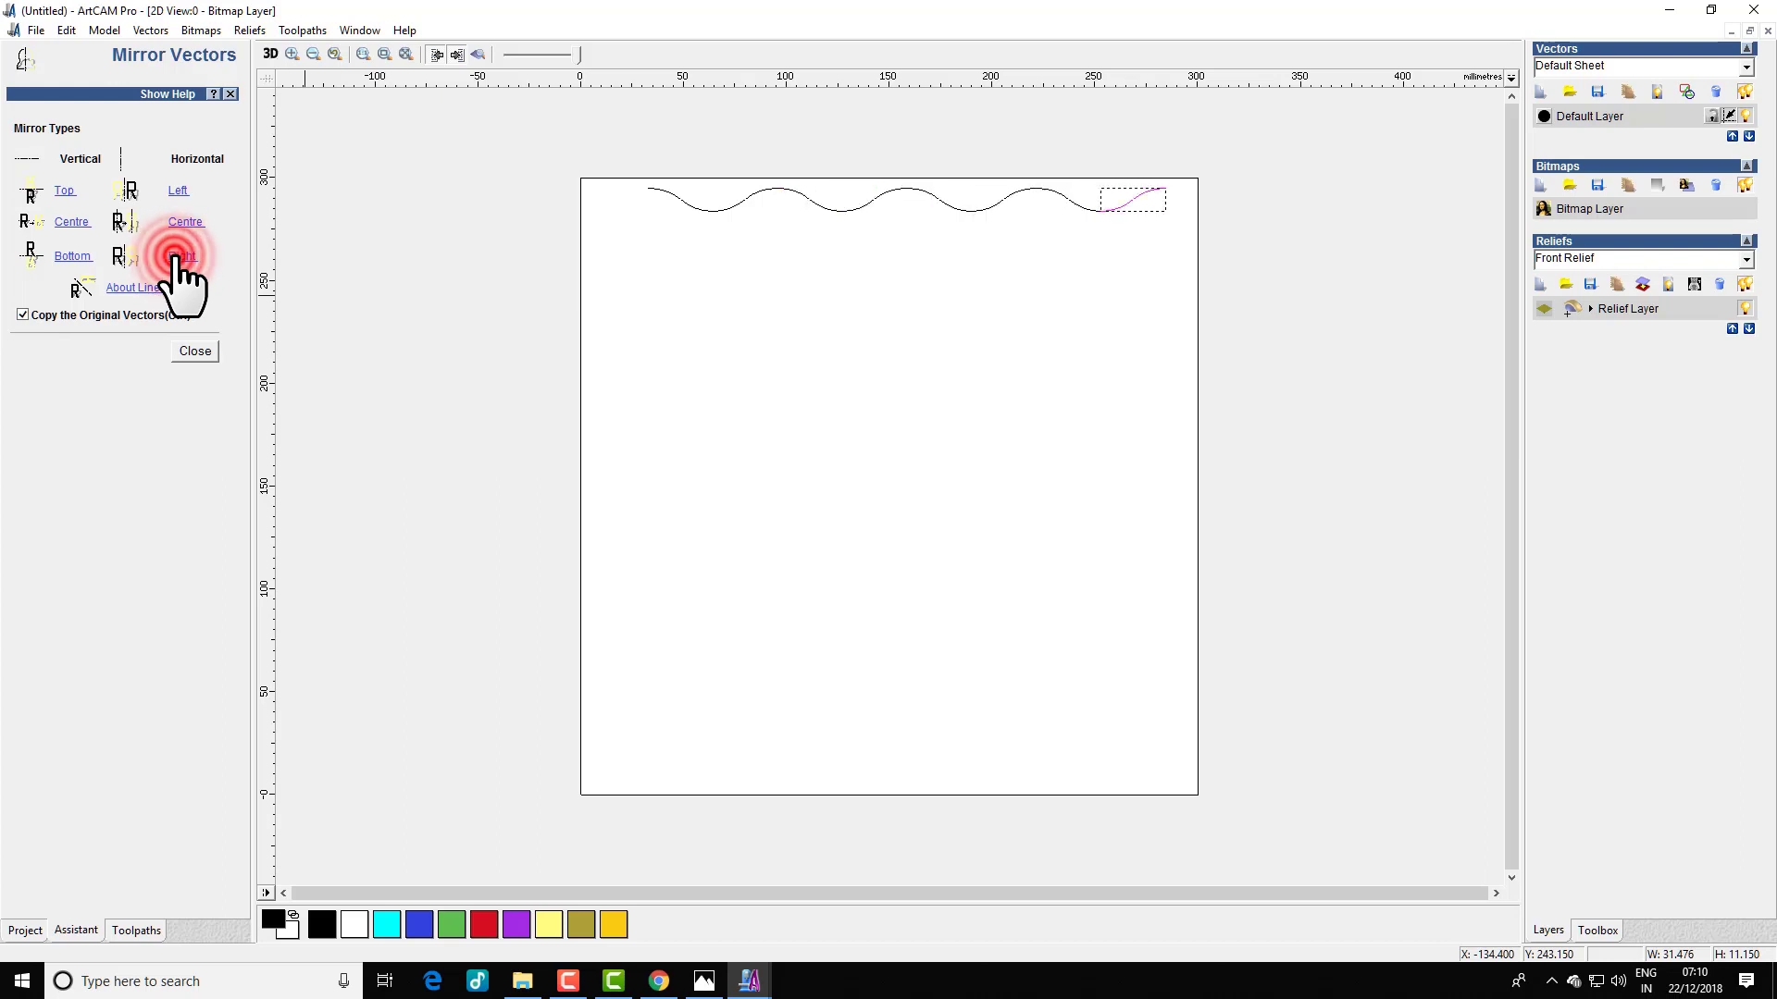
left_click(175, 258)
left_click(175, 258)
left_click(175, 258)
left_click(175, 258)
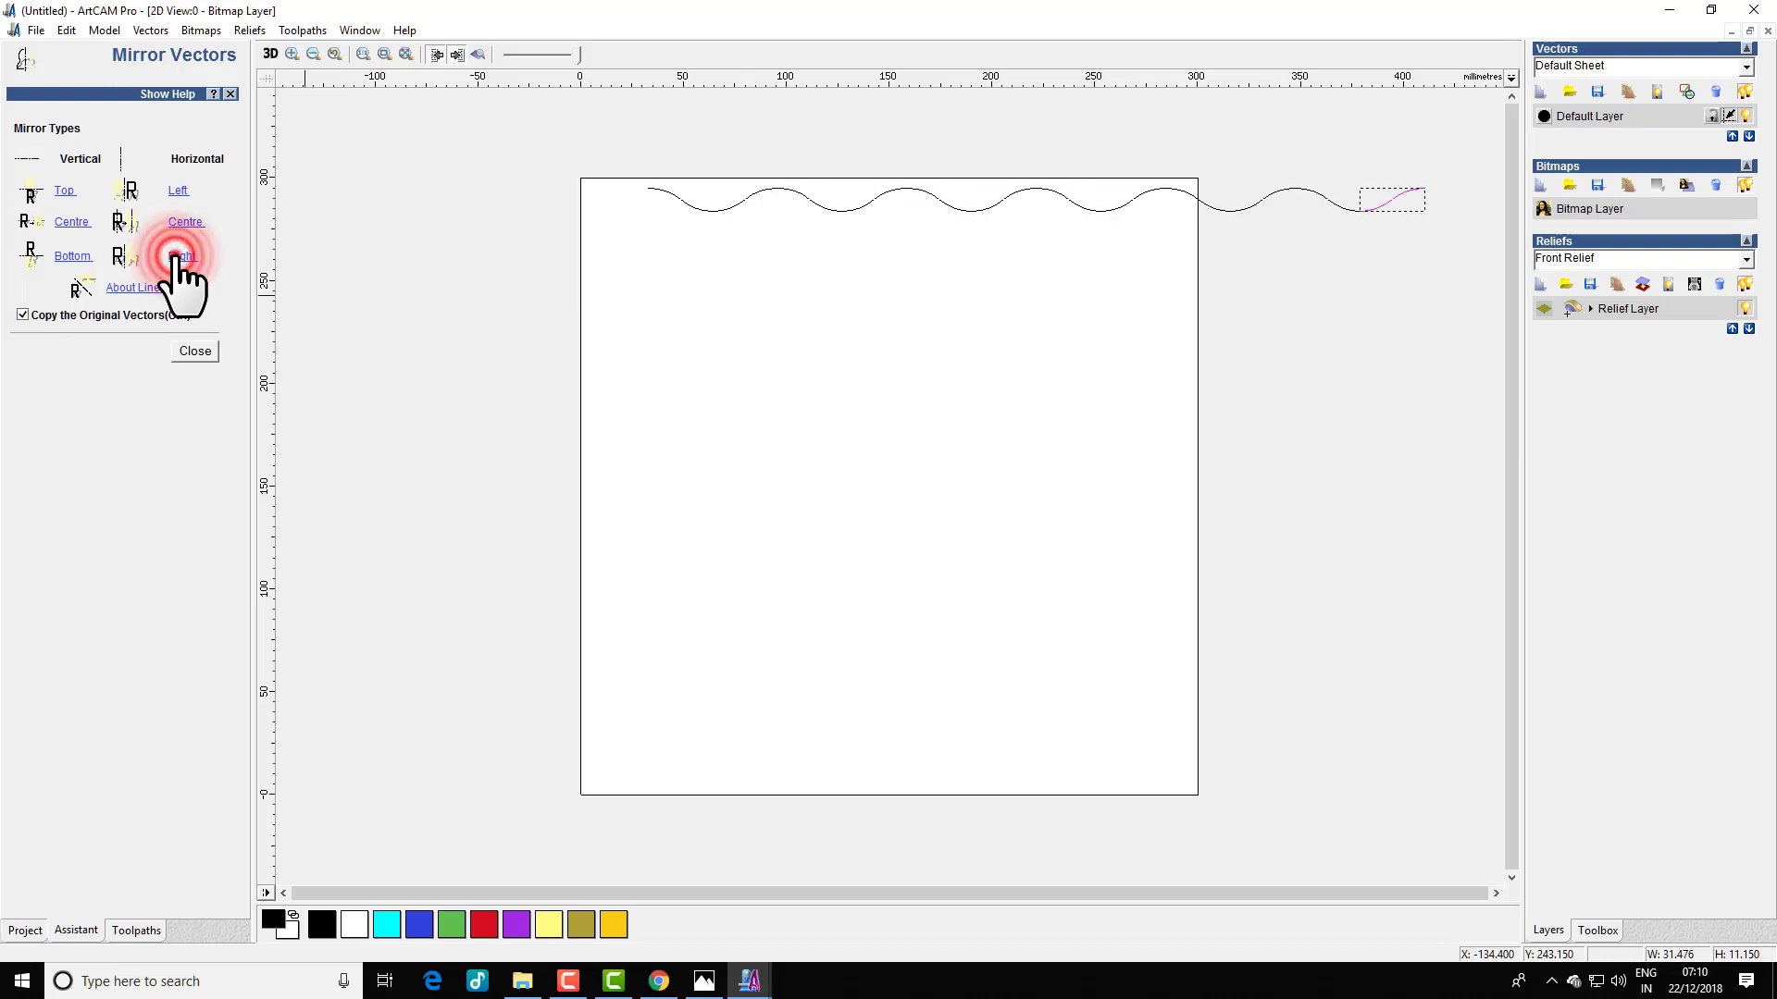
left_click(175, 259)
left_click(196, 351)
- Join all the wave segments into one vector with a tolerance of 0.01
left_click_drag(588, 146, 1754, 374)
left_click(136, 563)
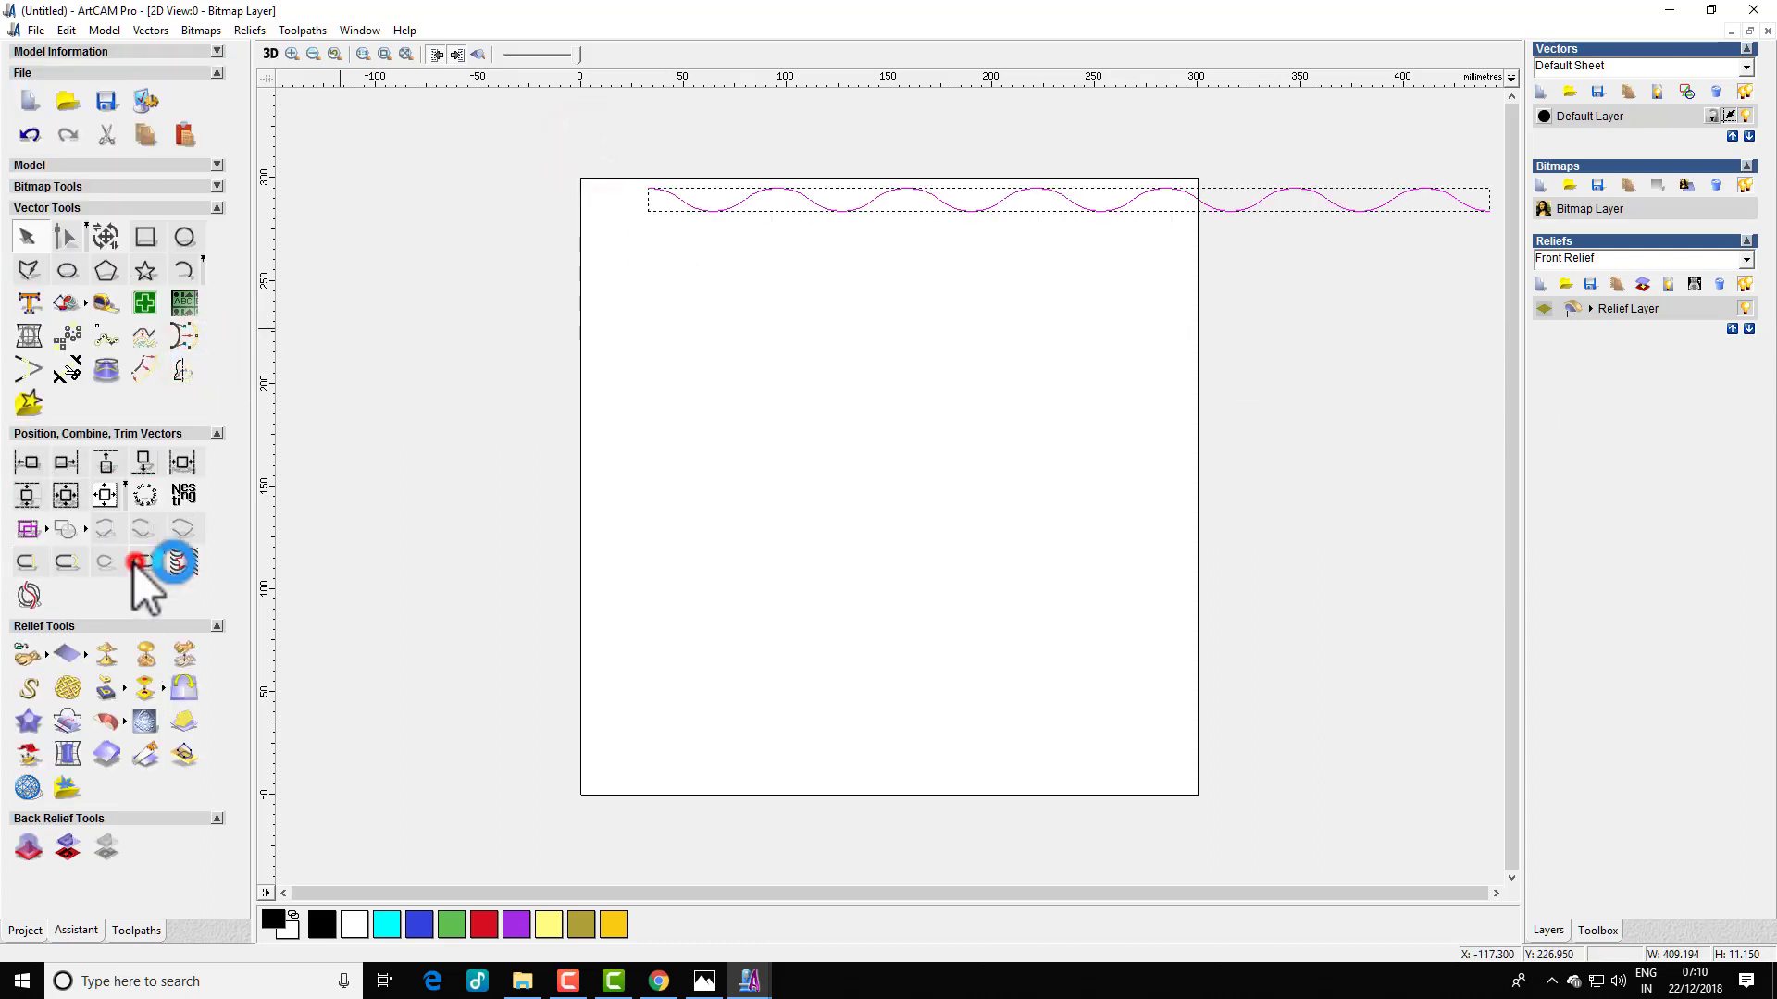
left_click(218, 281)
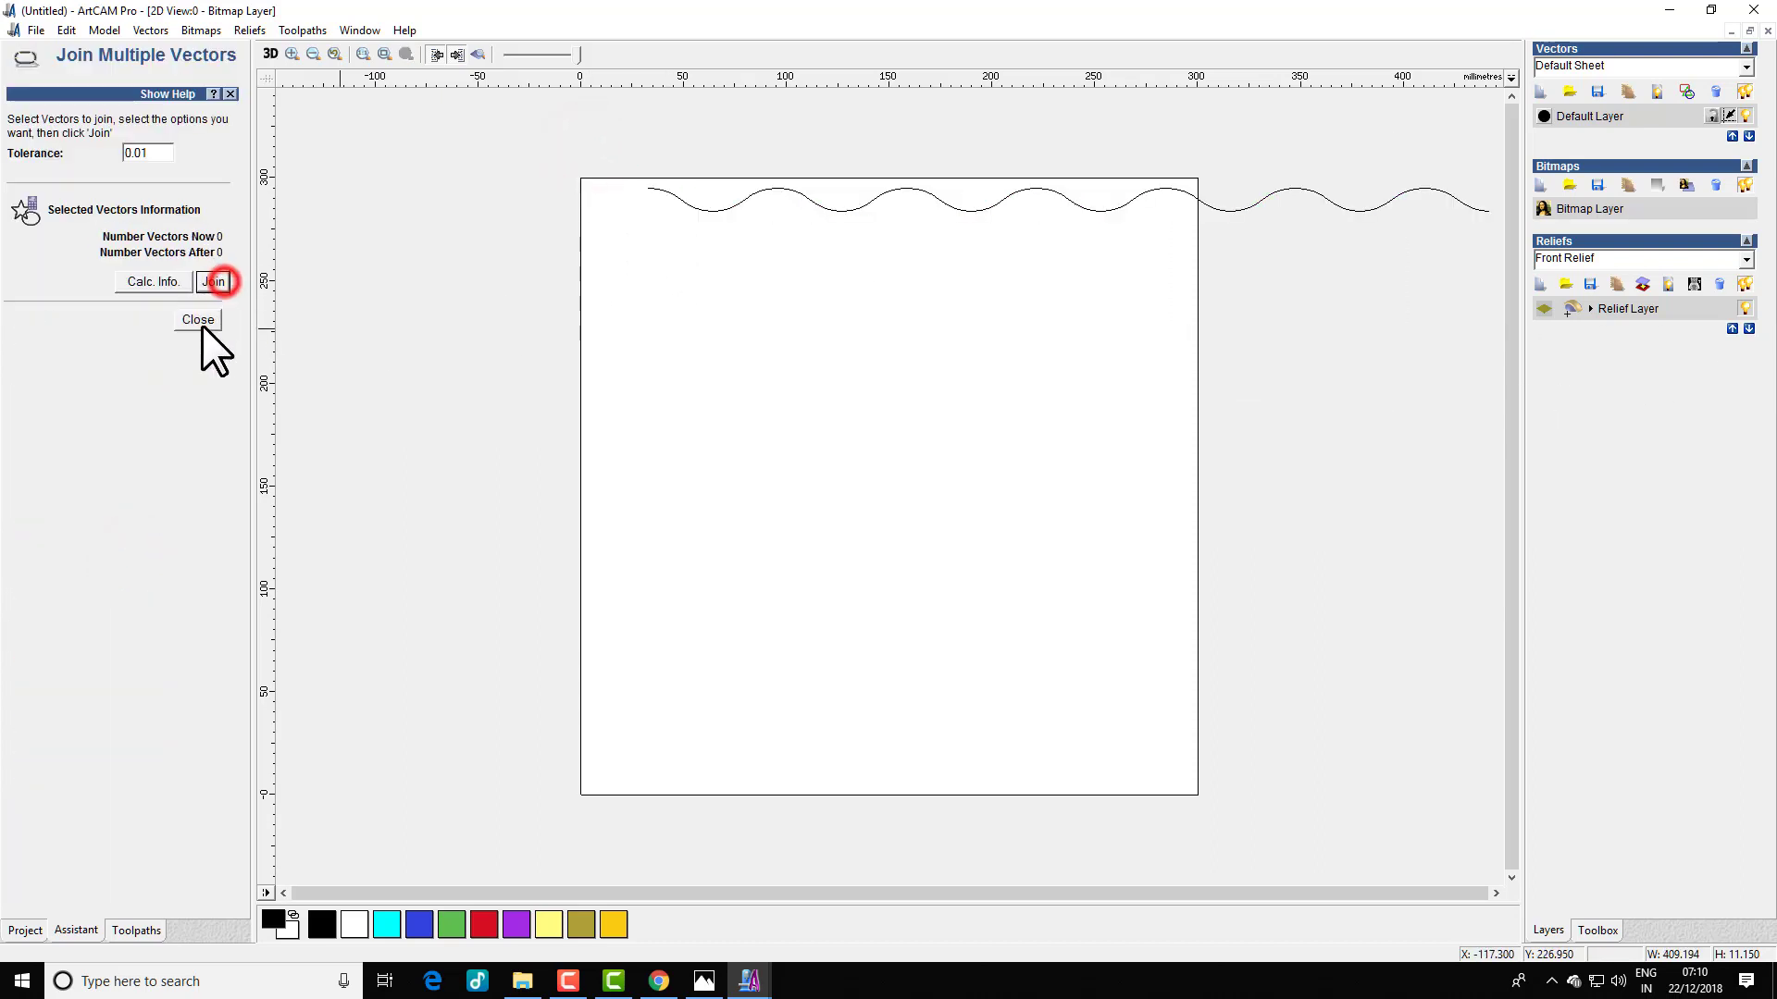
left_click(198, 320)
- Move the joined wave so it overhangs both sides of the model, and set its height alone to 5 mm with proportions unlinked
left_click_drag(575, 146, 1508, 298)
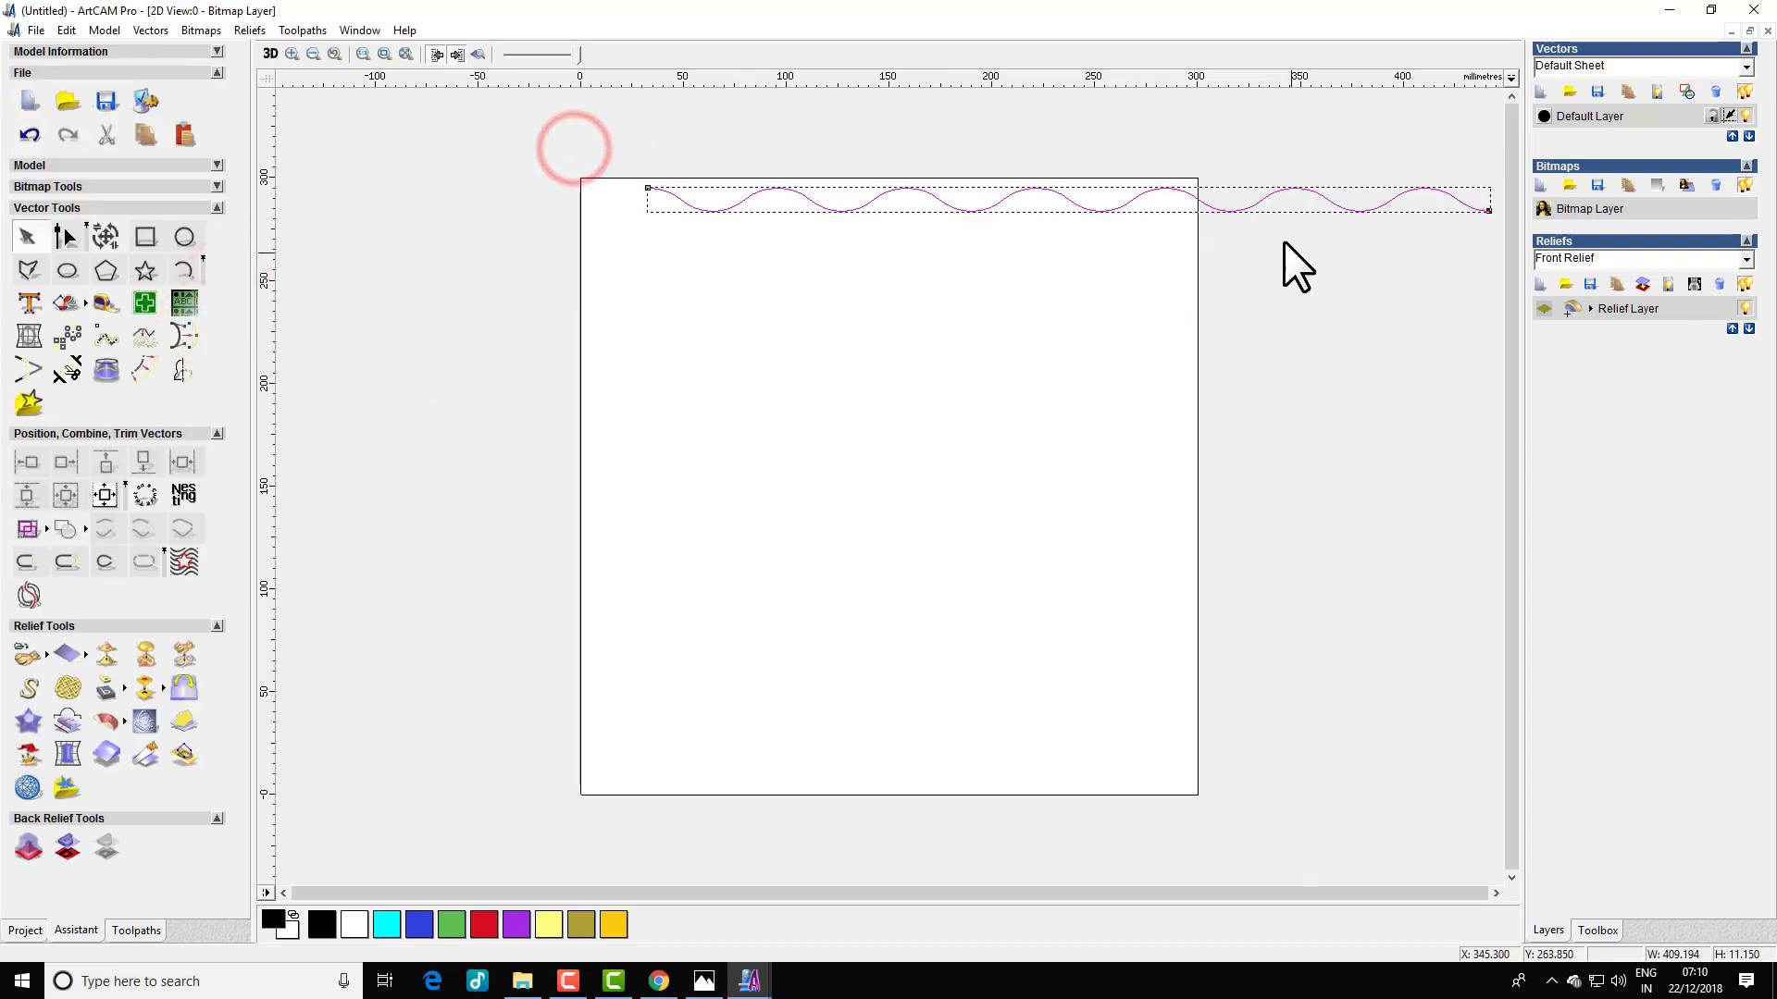
left_click_drag(1091, 207, 918, 215)
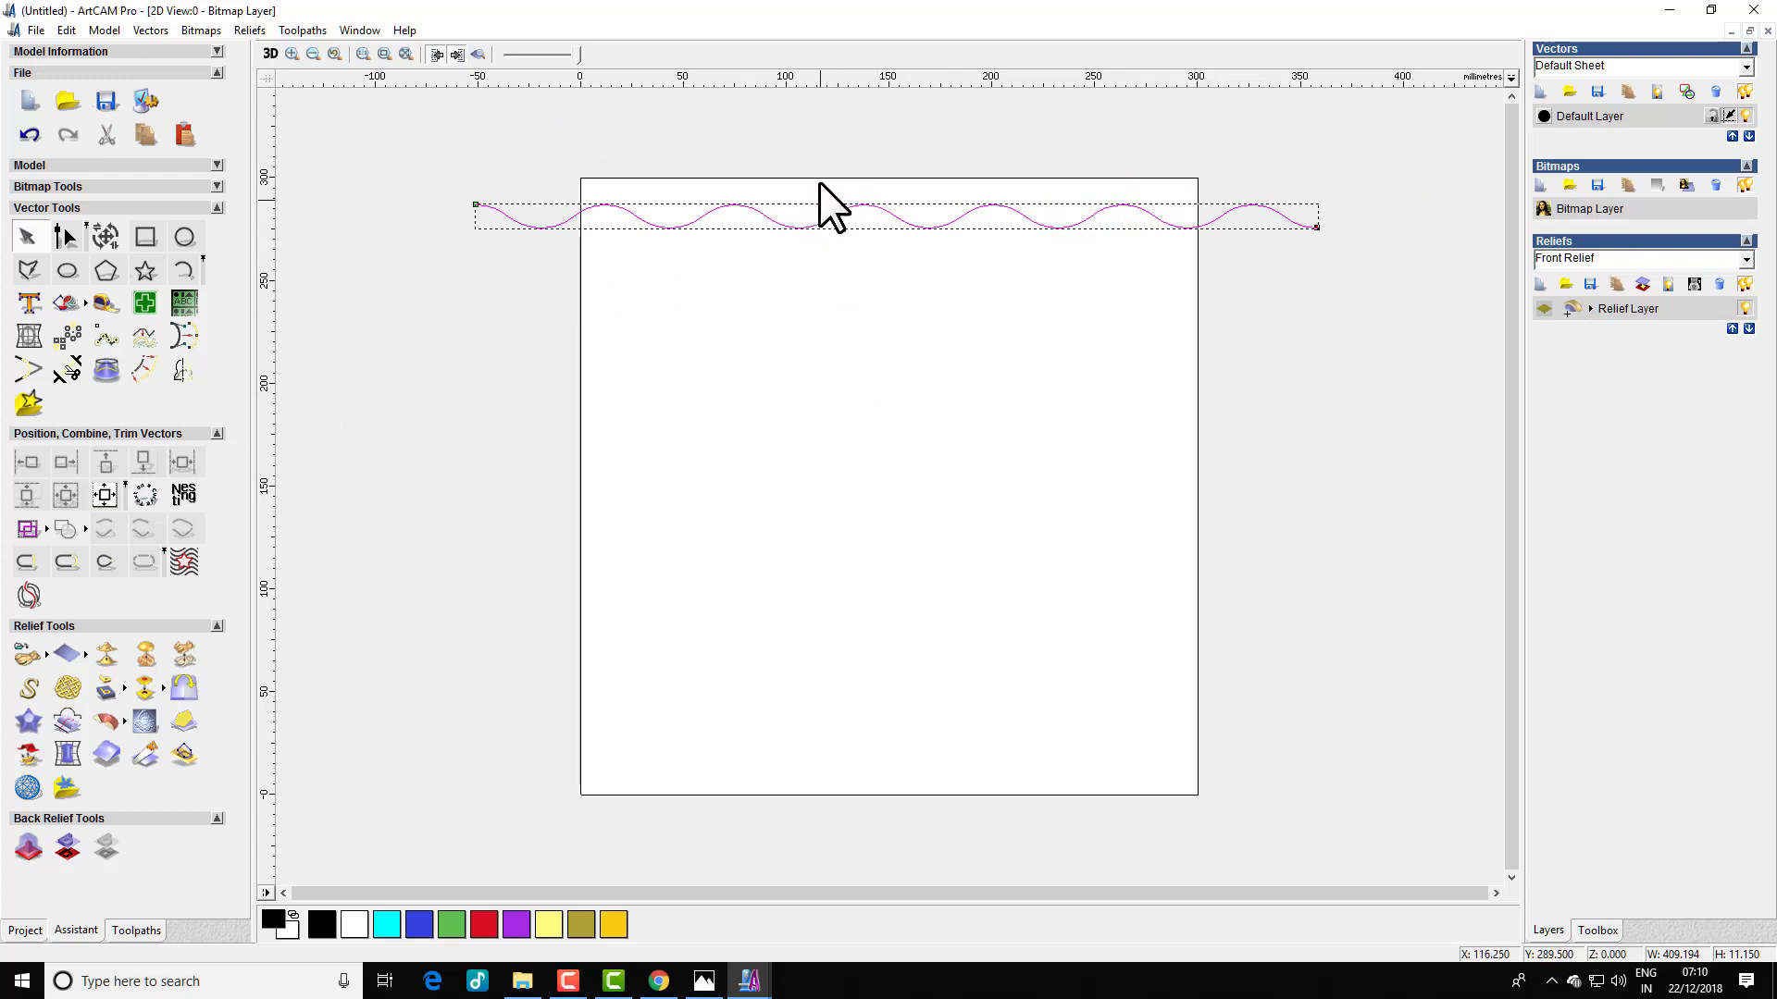
key("ctrl+t")
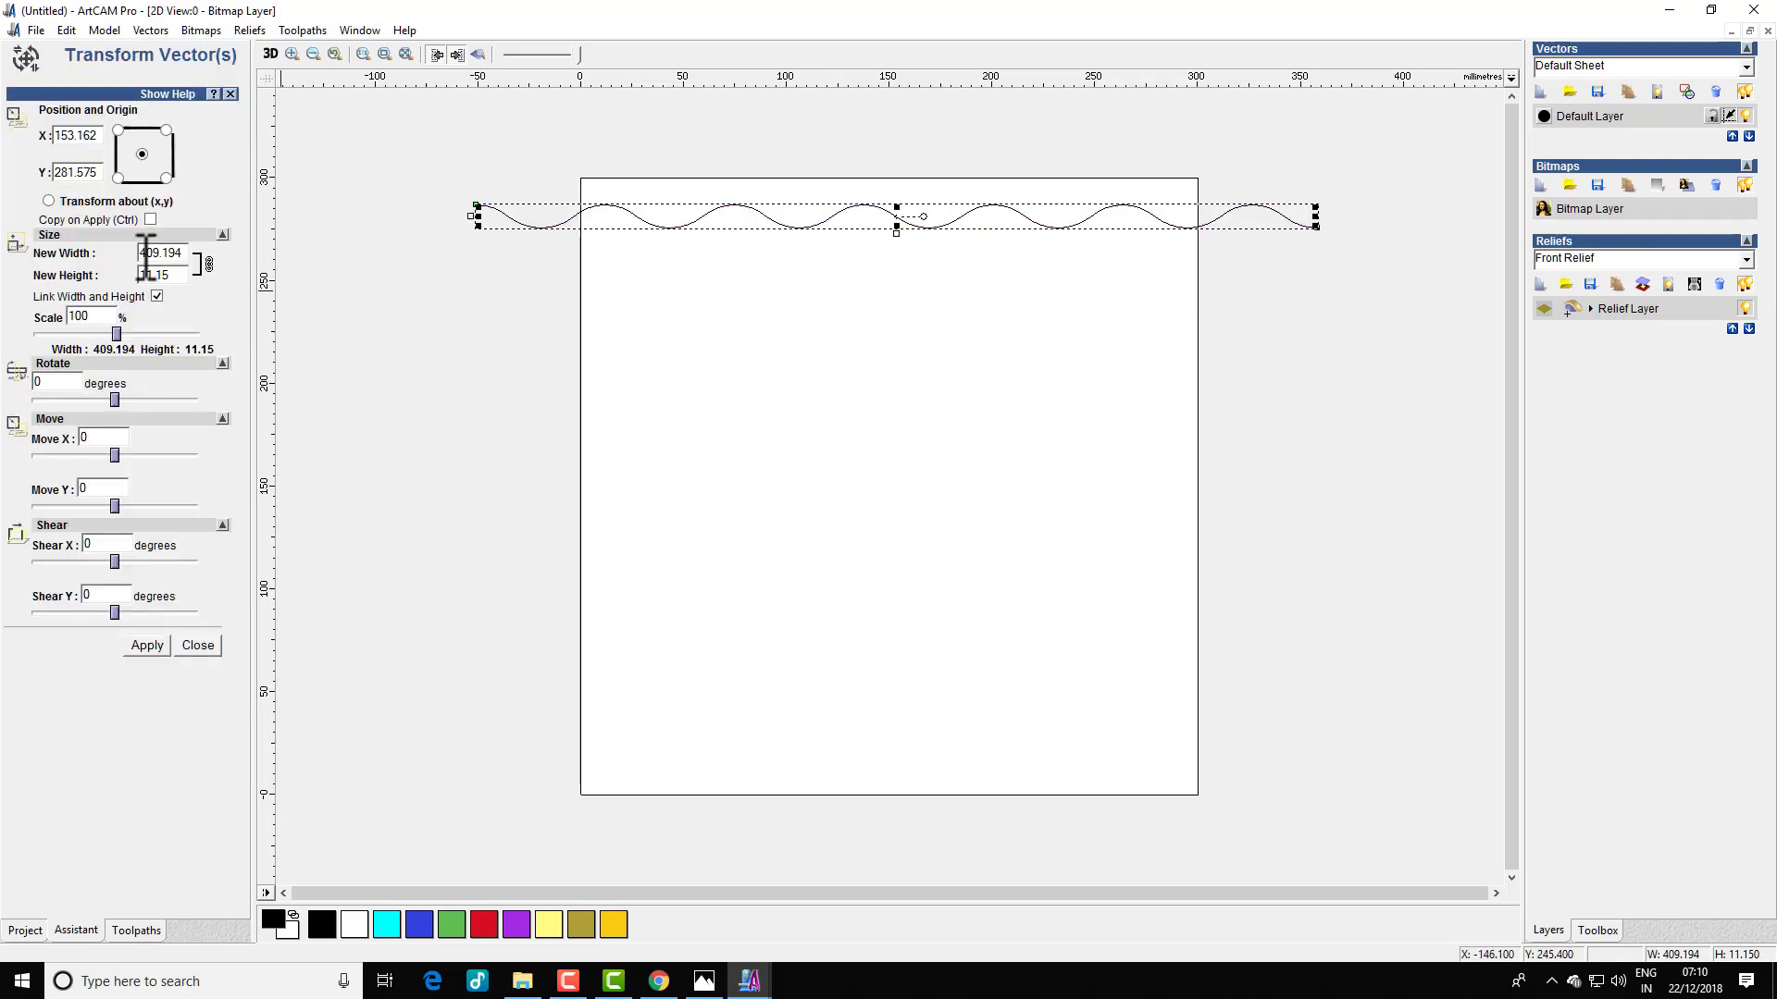
left_click(157, 296)
left_click(215, 275)
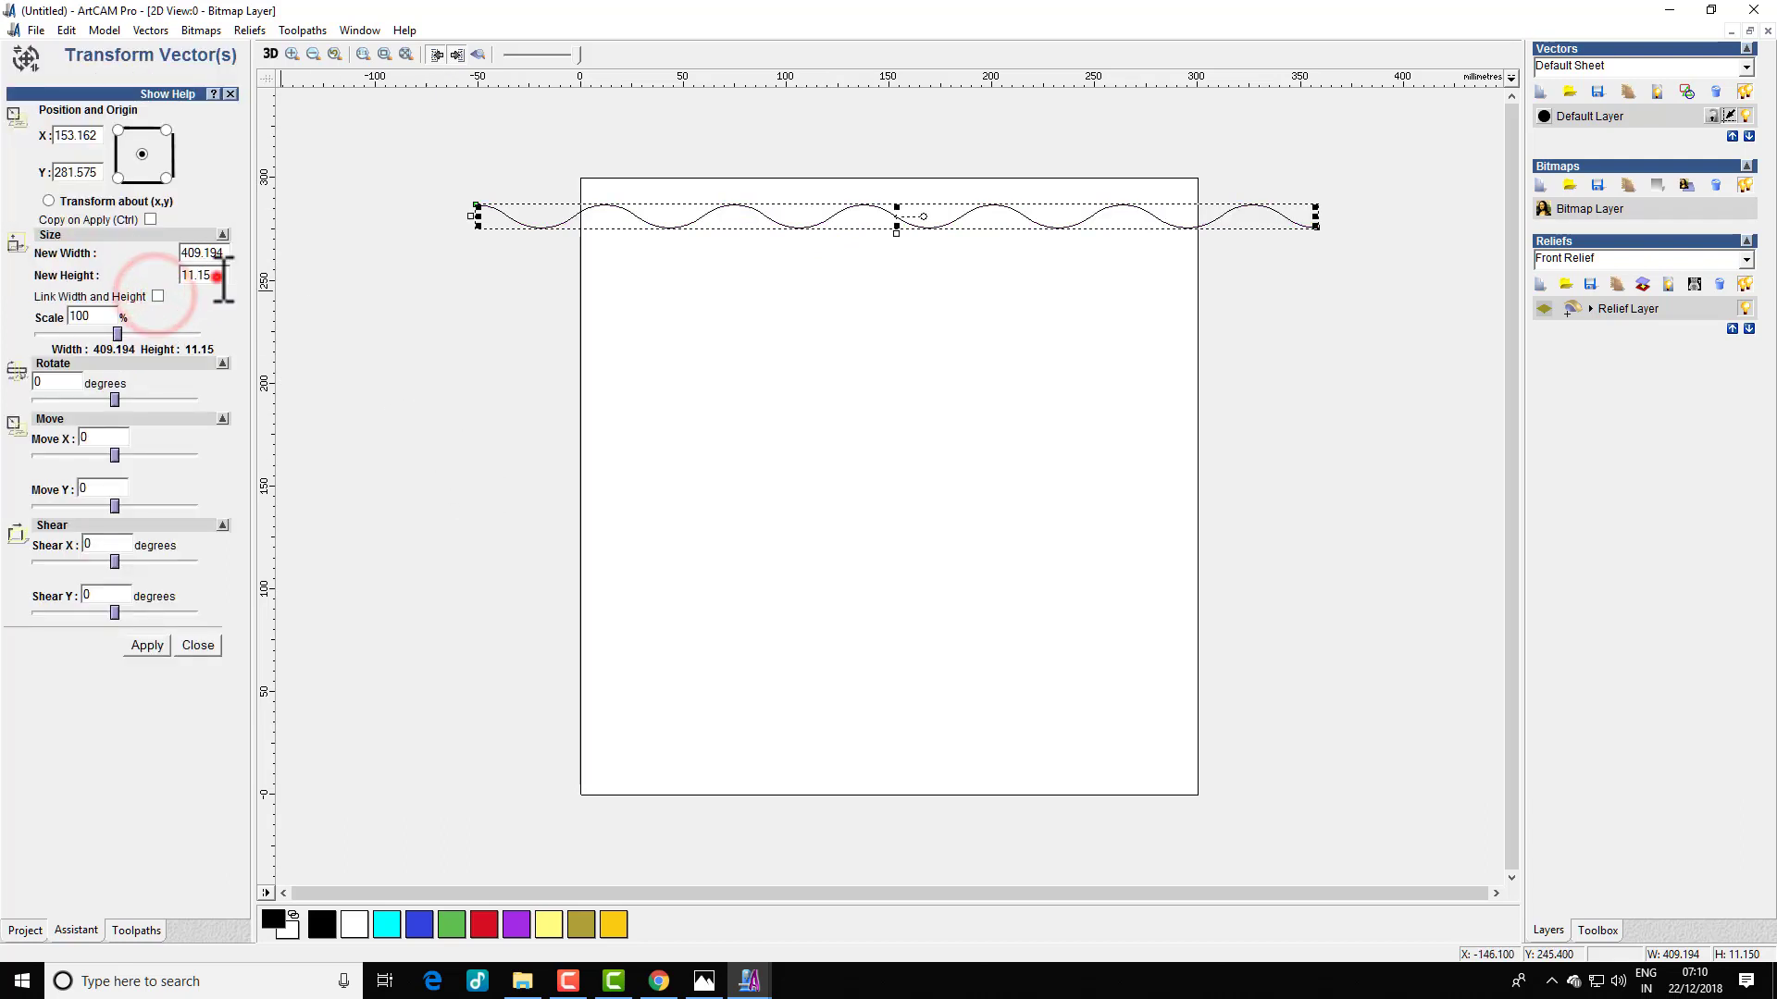
type("5")
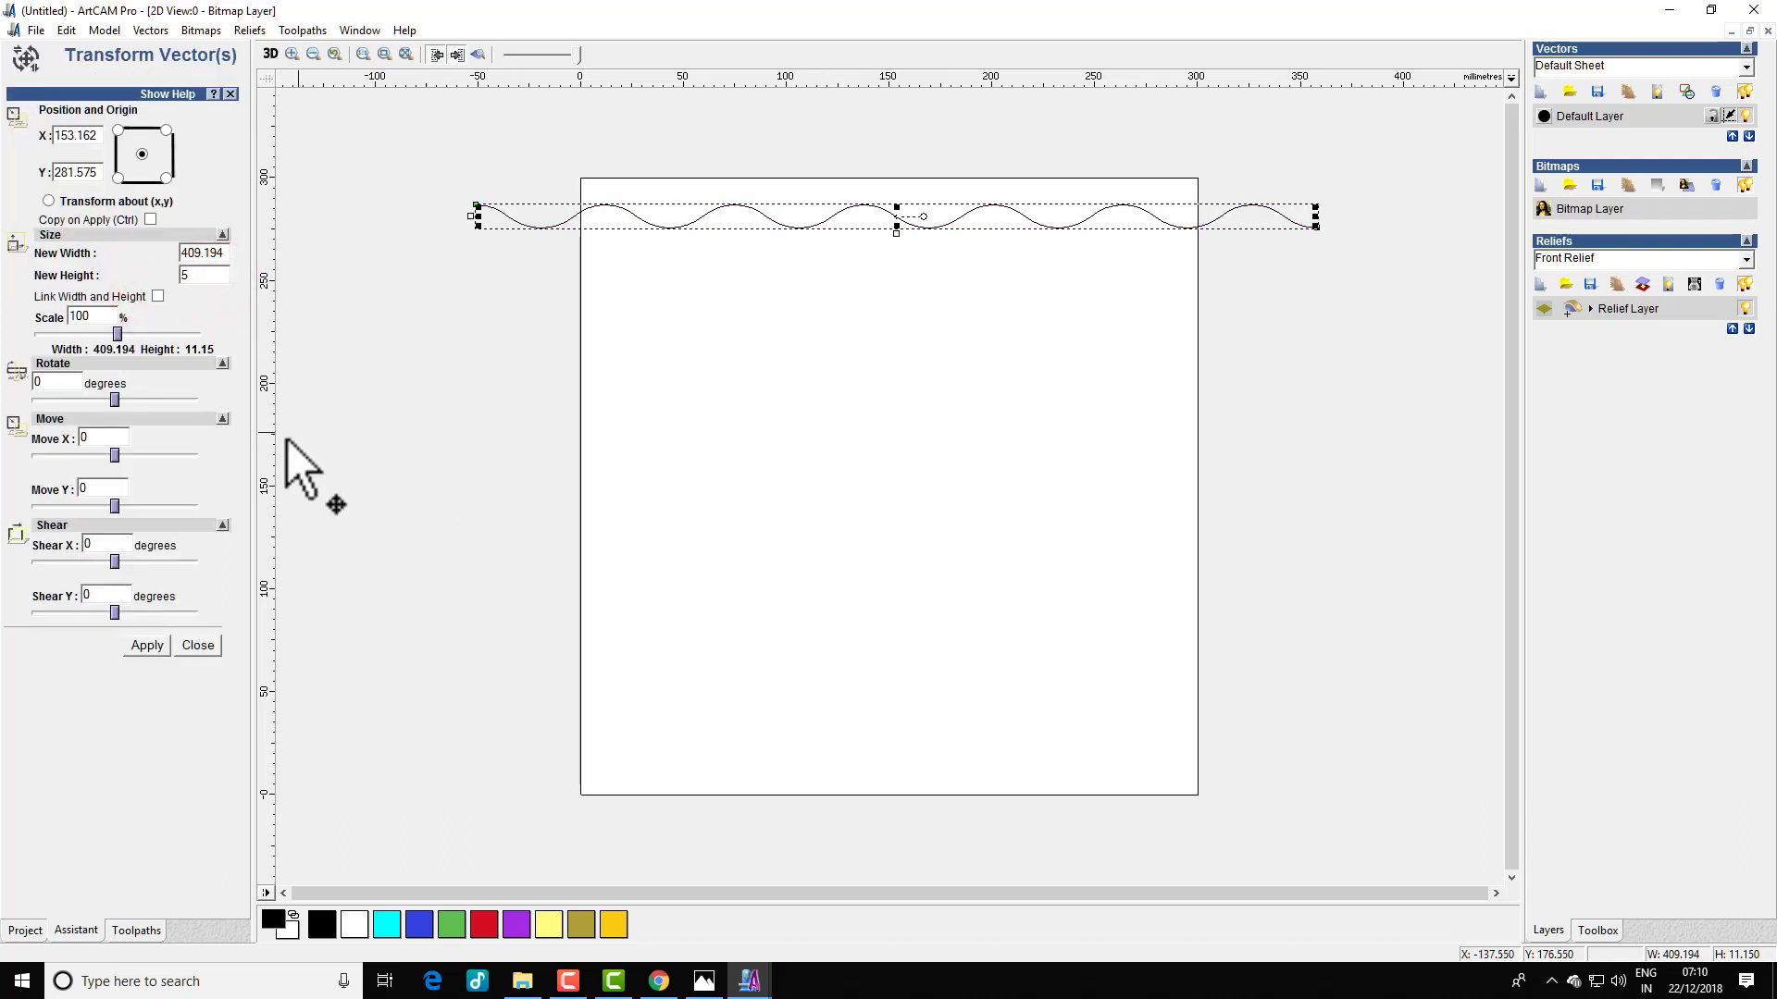
left_click(141, 644)
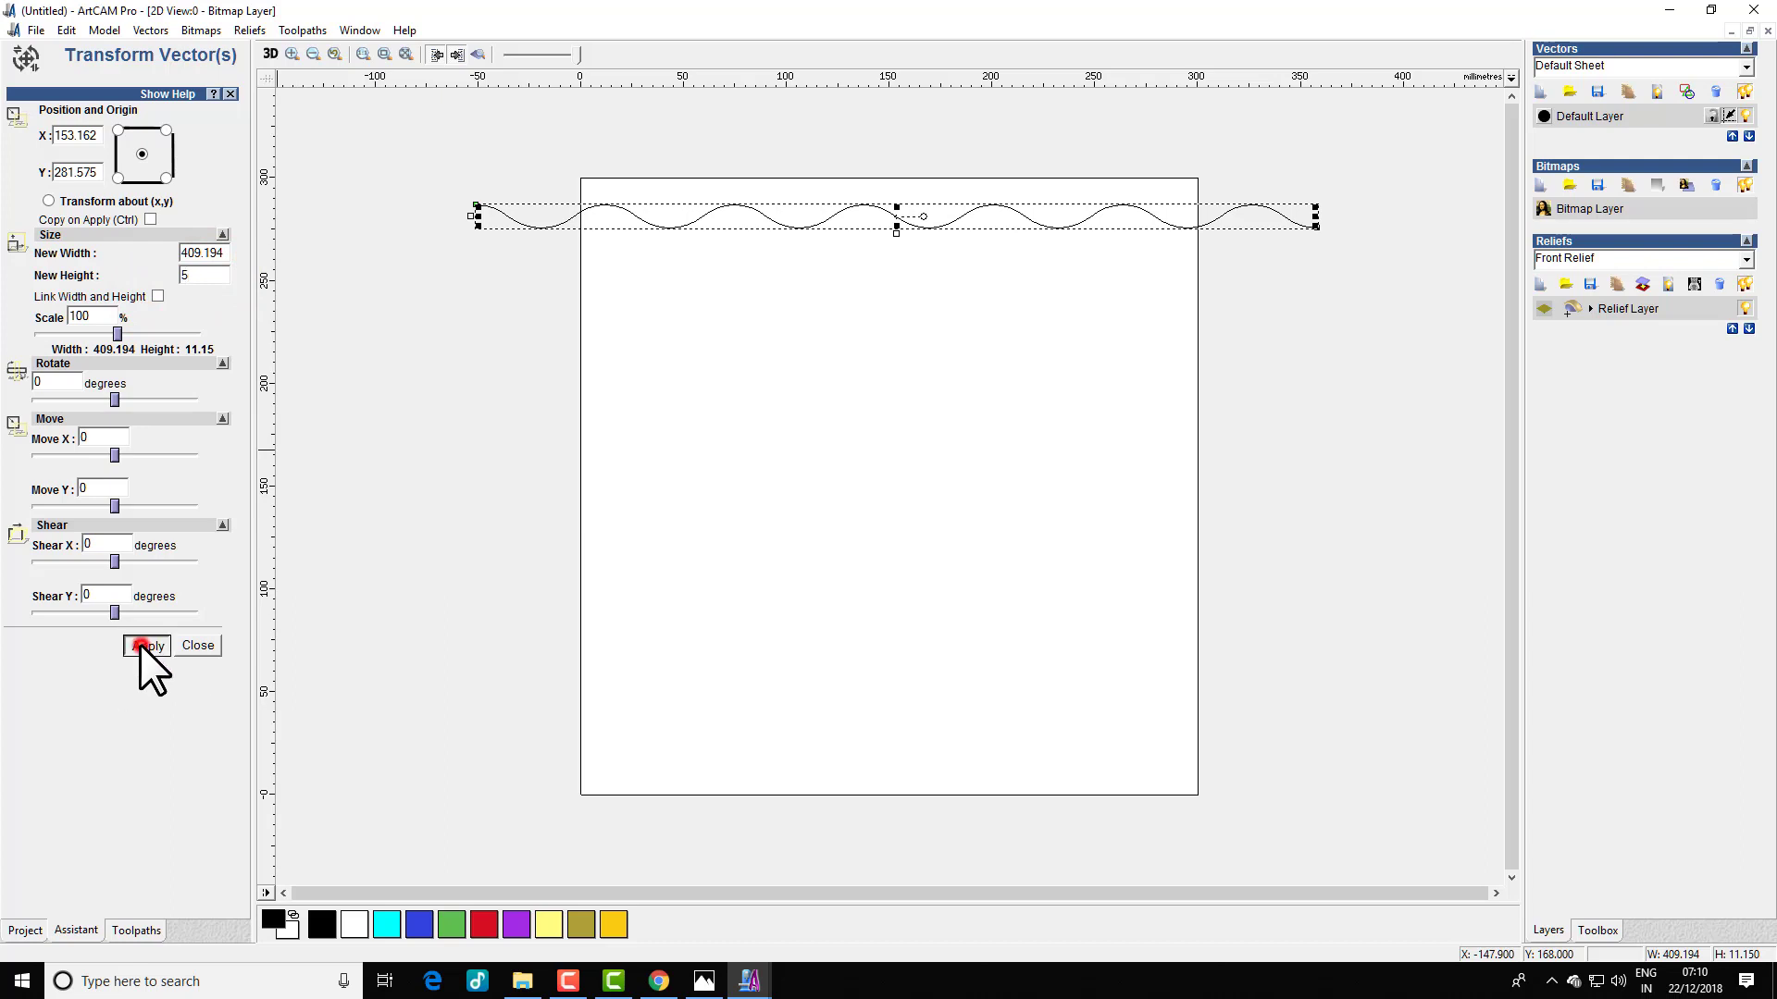
left_click(200, 650)
left_click(828, 282)
- Mirror the wave vertically about its bottom, keeping the original
left_click_drag(423, 177, 1363, 285)
scroll(764, 194, "up", 2)
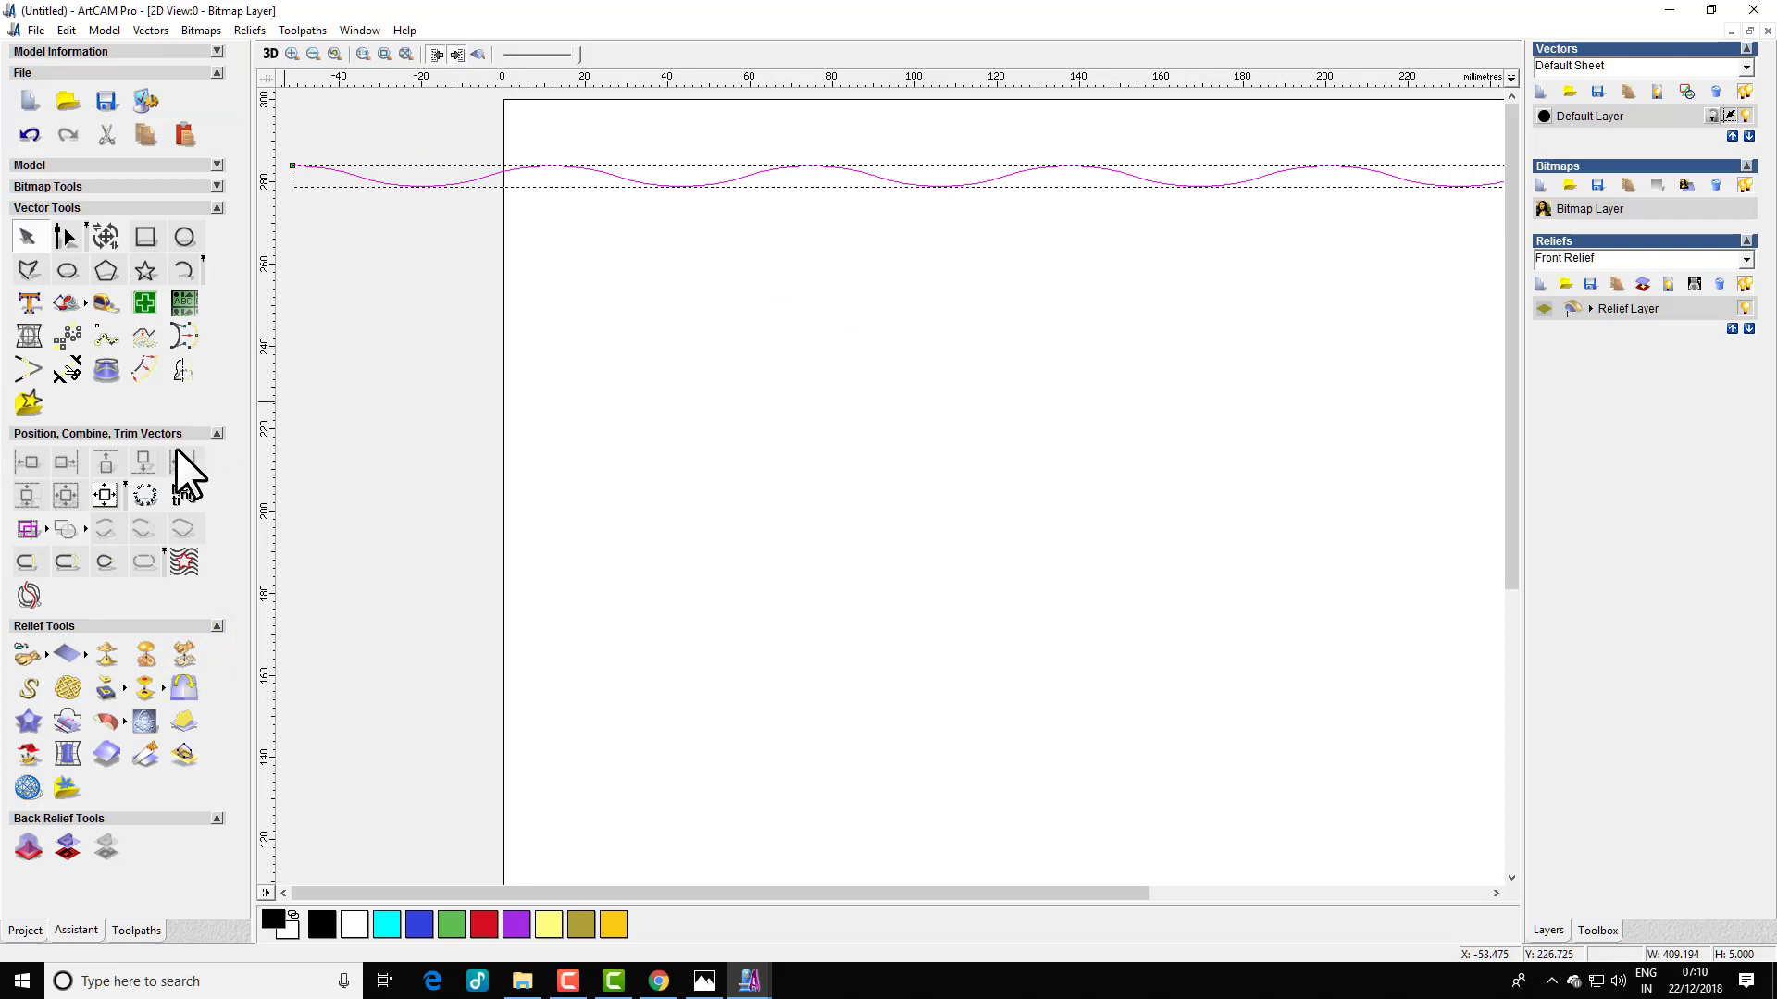
left_click(183, 373)
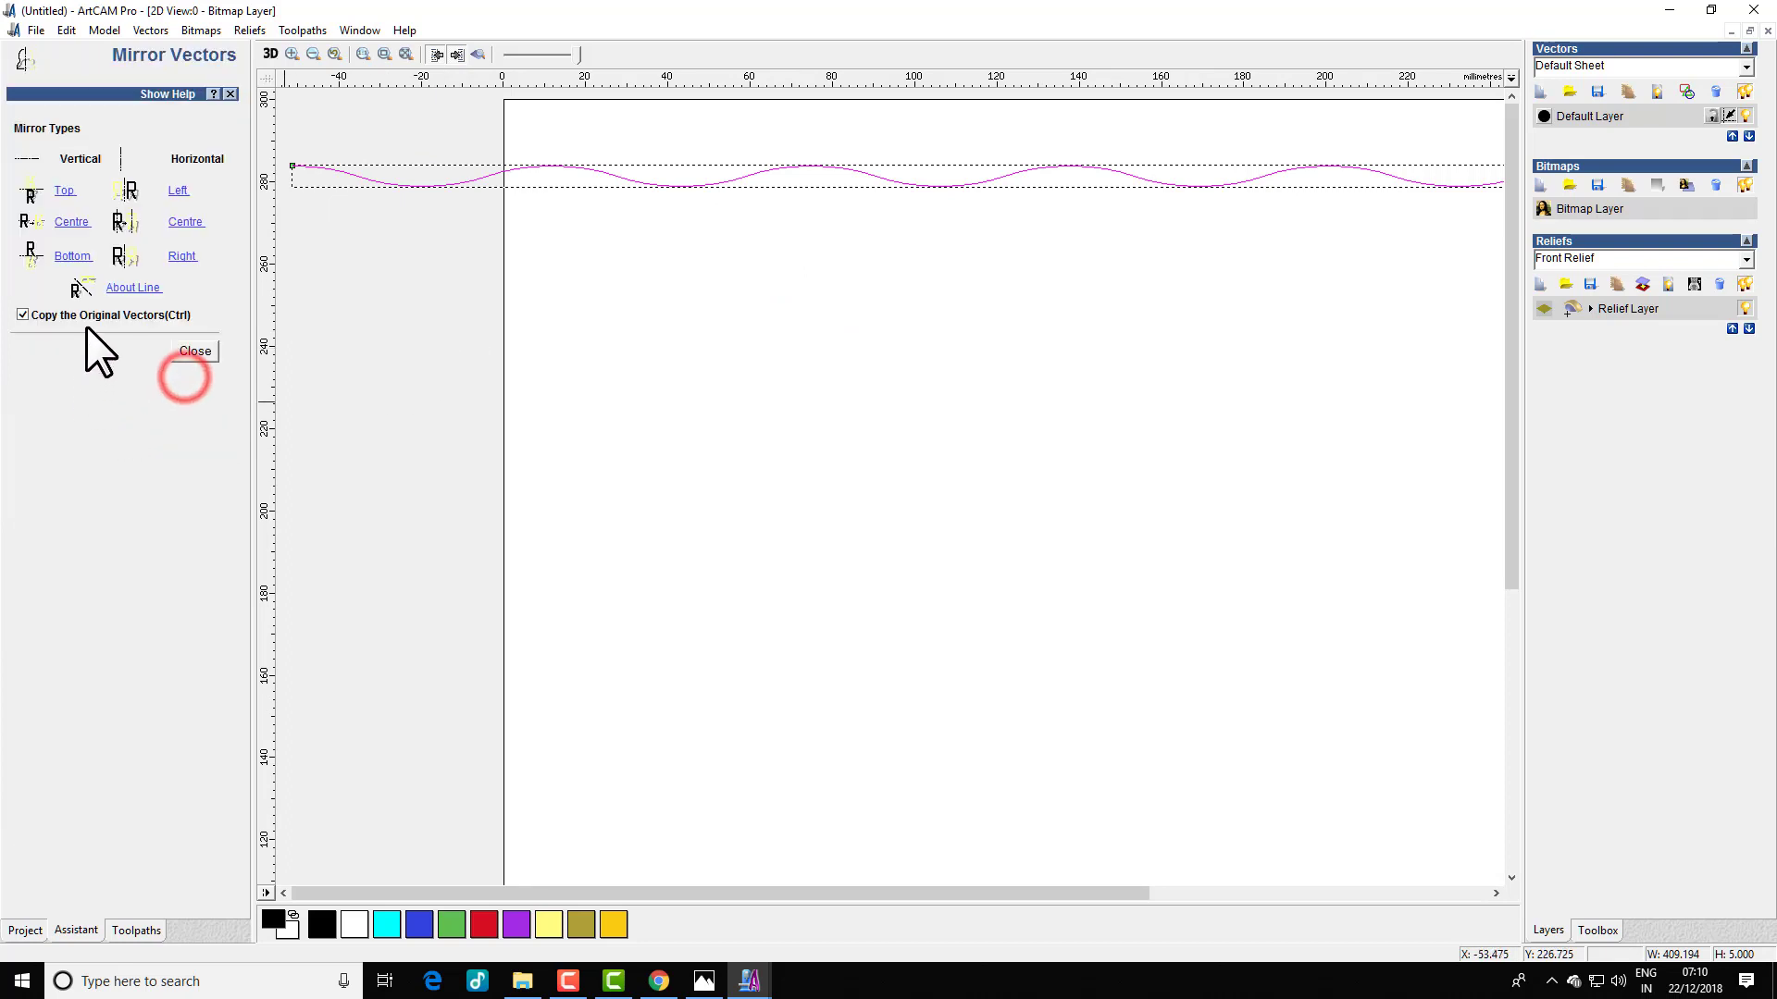
left_click(73, 255)
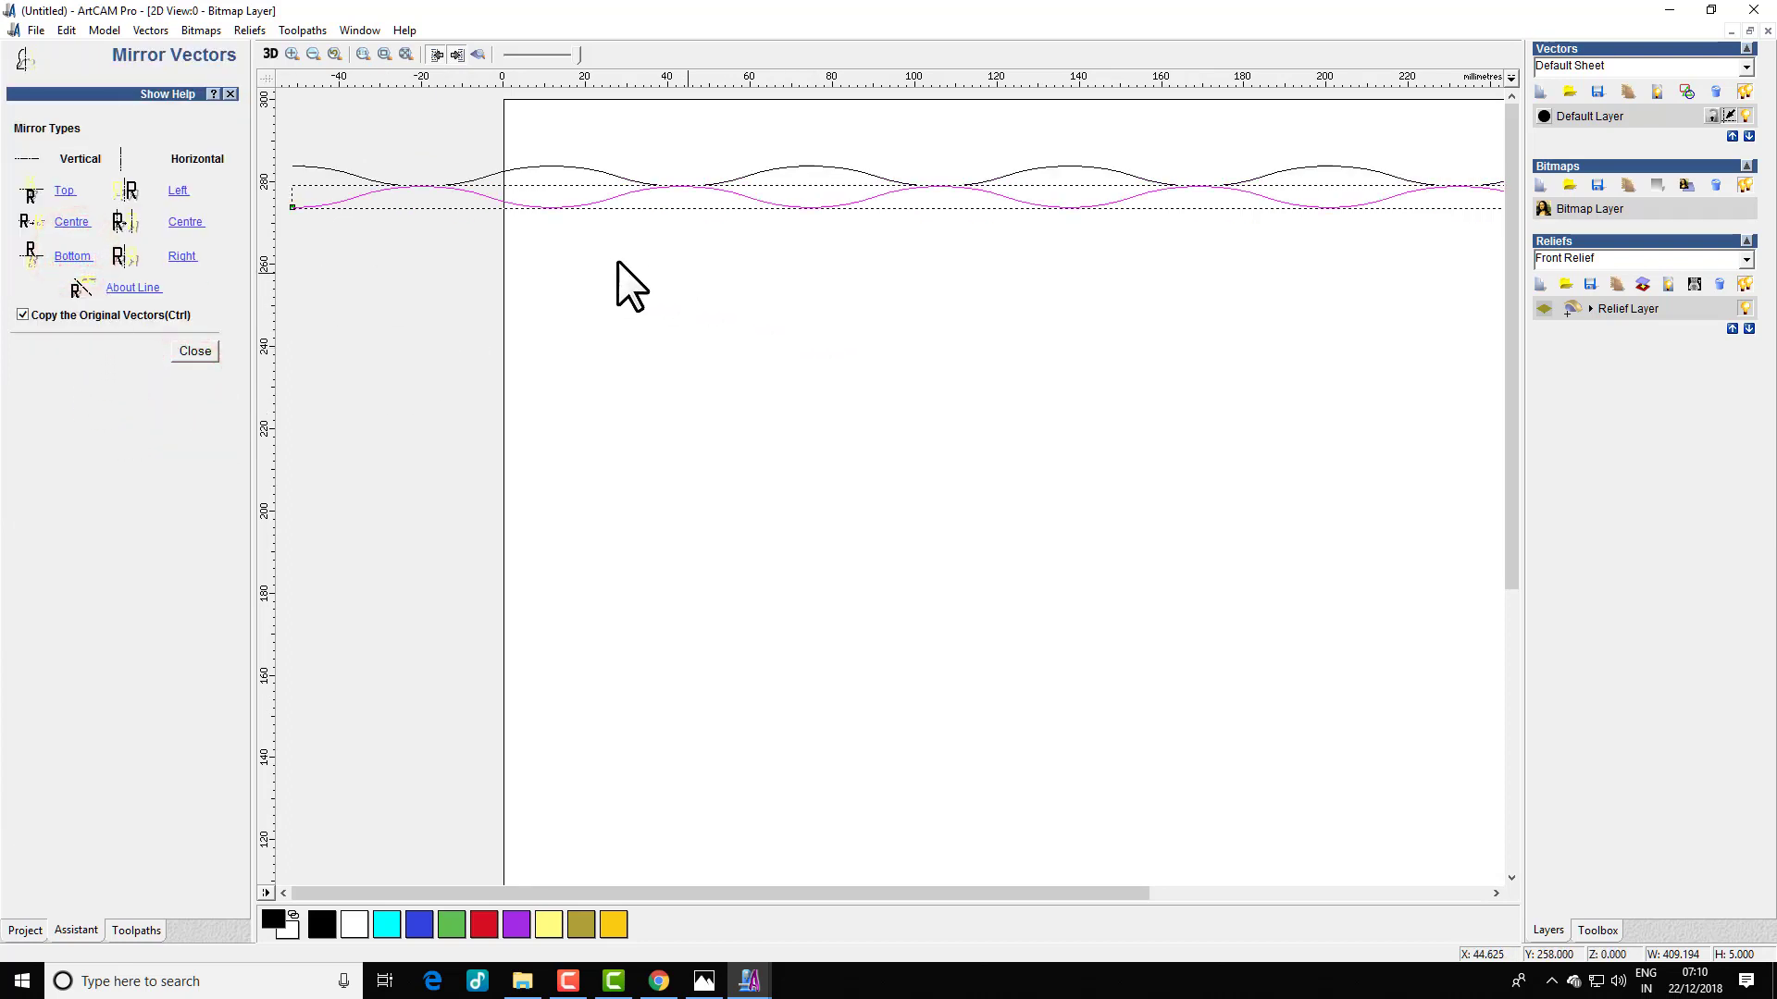
left_click(211, 350)
- Nudge the mirrored wave straight down about 12 mm from the original wave
key("Down")
key("Down")
key("Down")
key("Down")
key("Down")
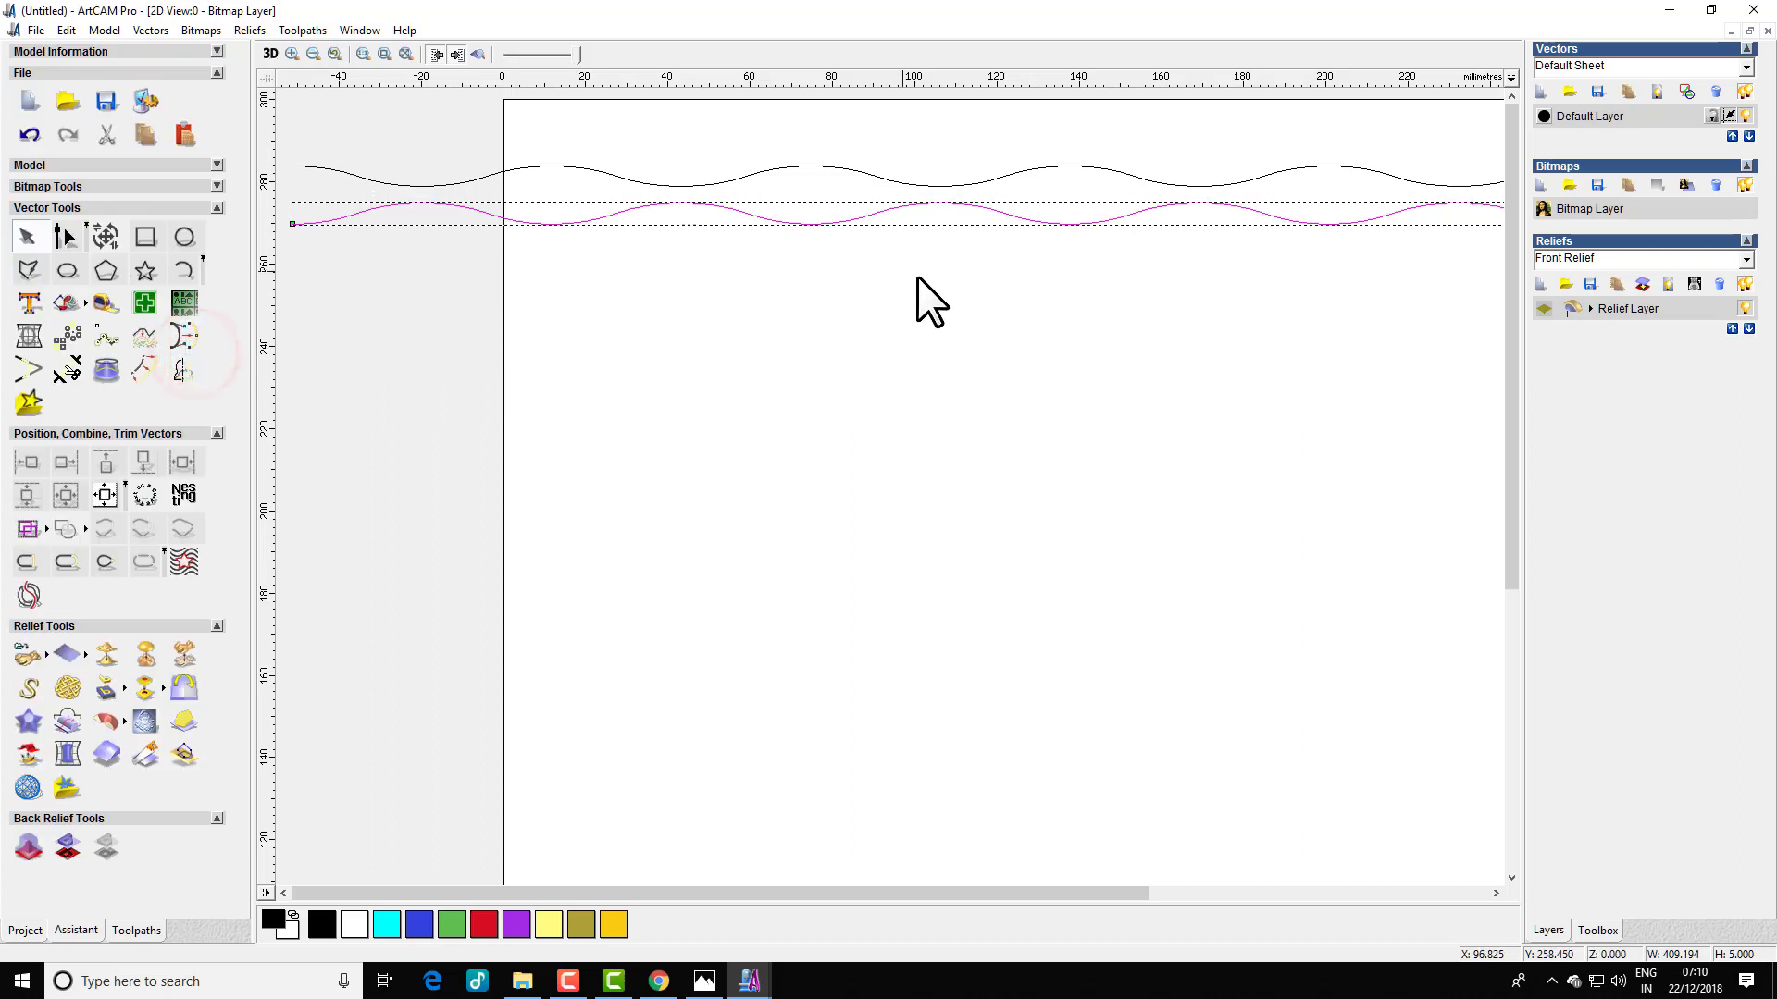
key("Down")
key("Down")
key("Down")
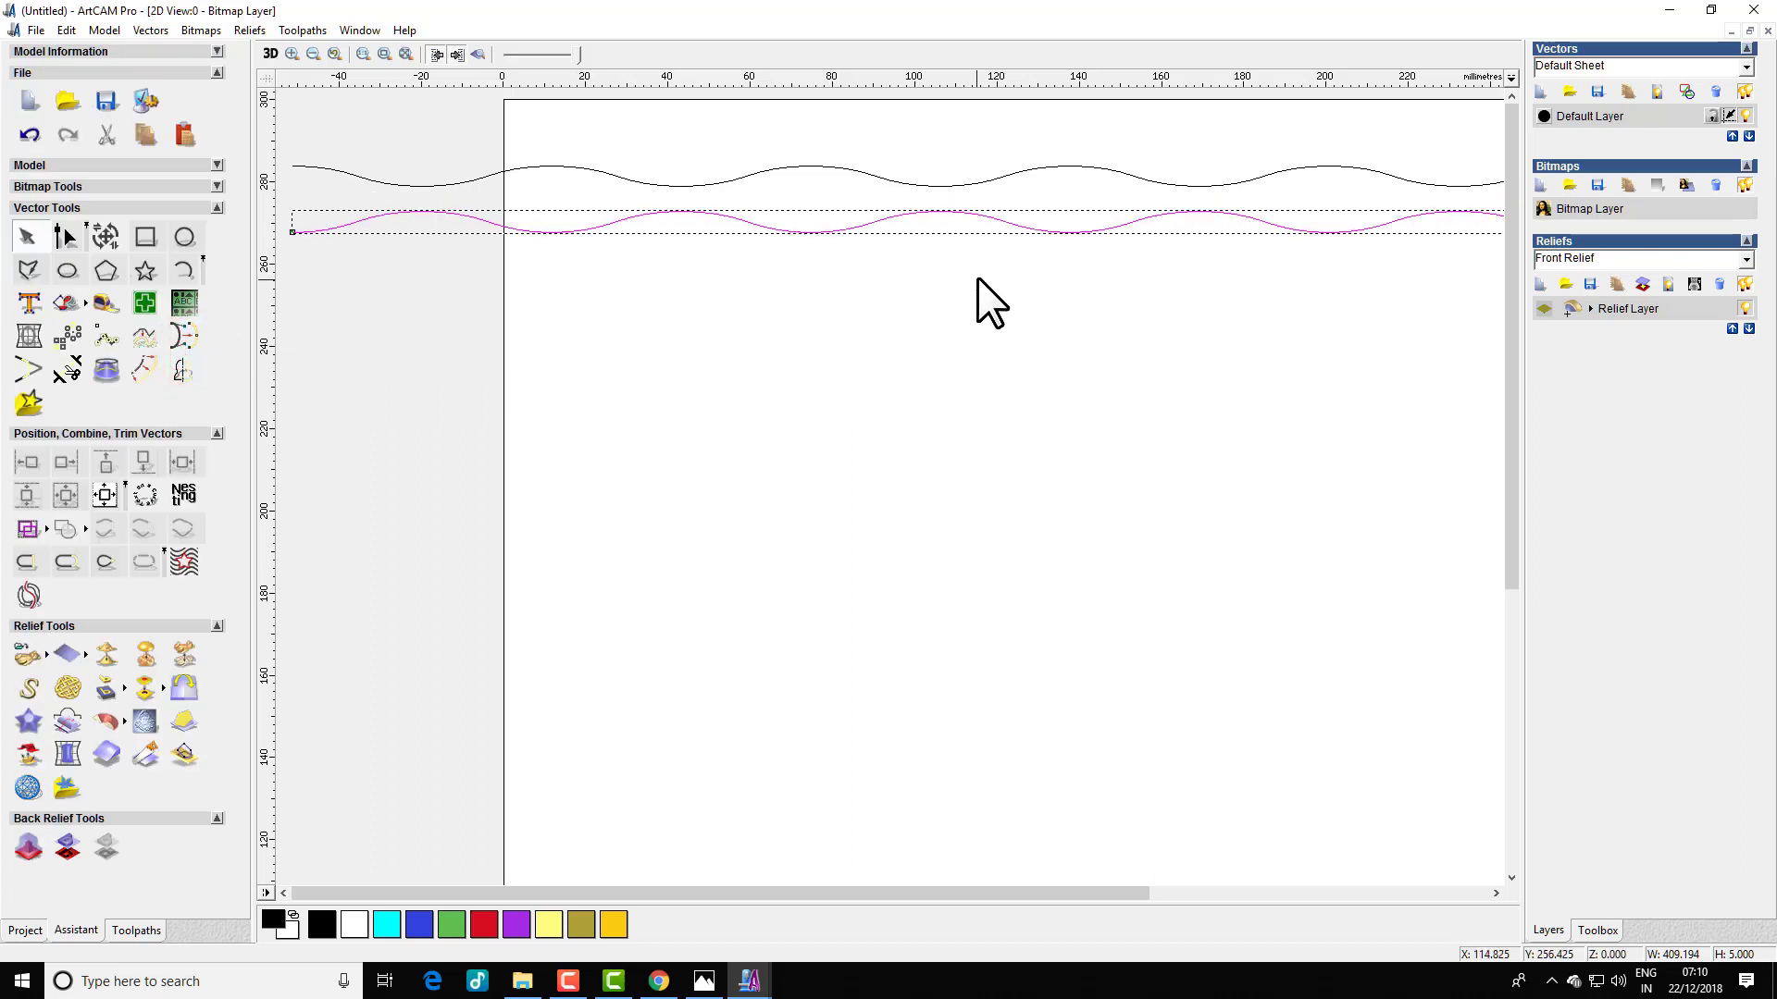
key("F3")
key("Down")
scroll(981, 276, "up", 2)
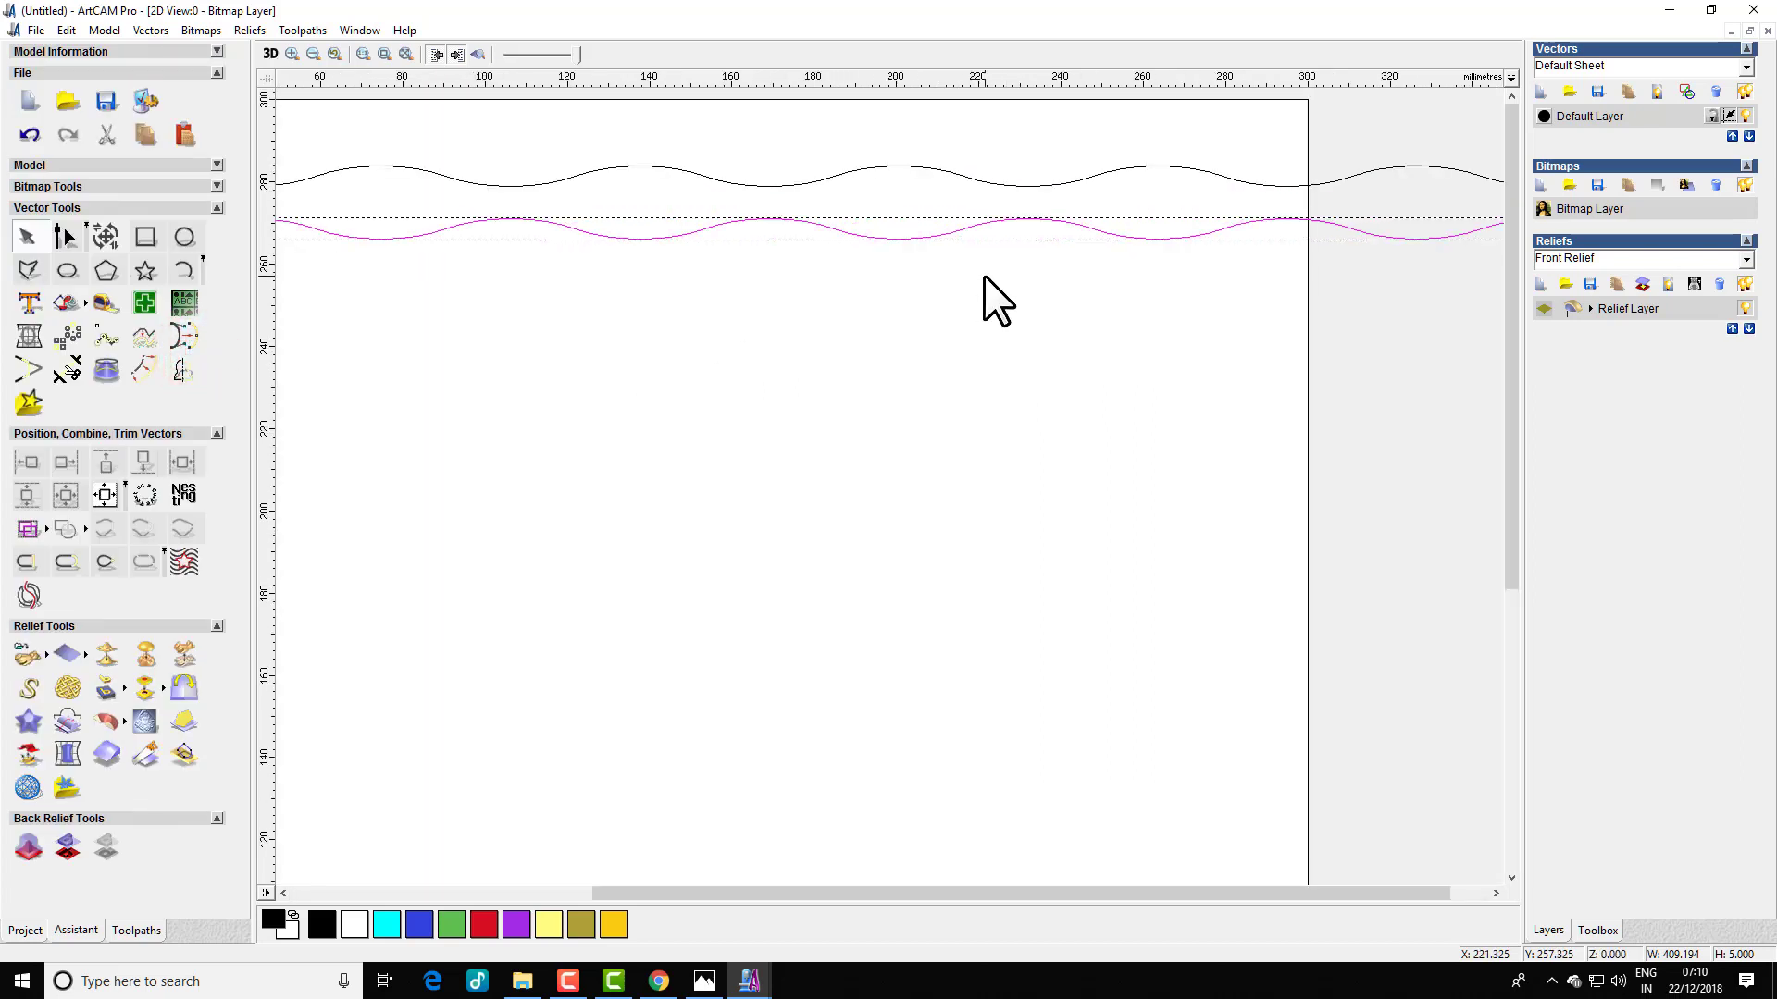
key("Down")
key("Down")
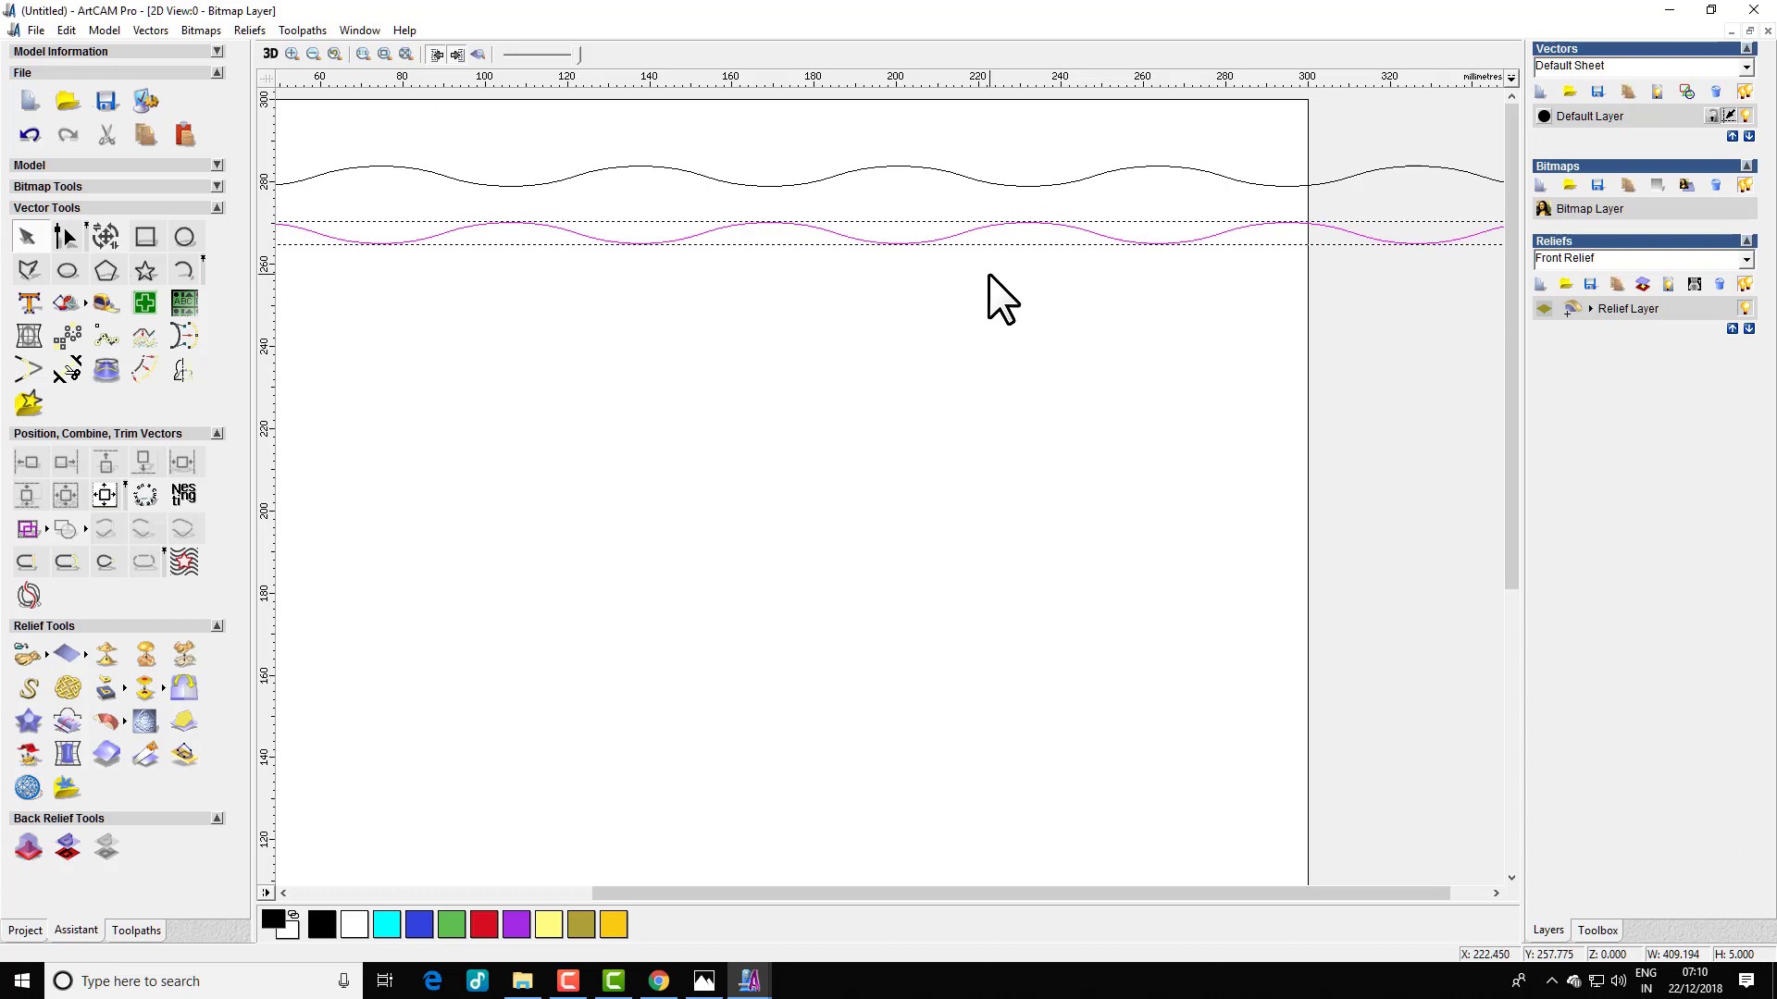
key("Down")
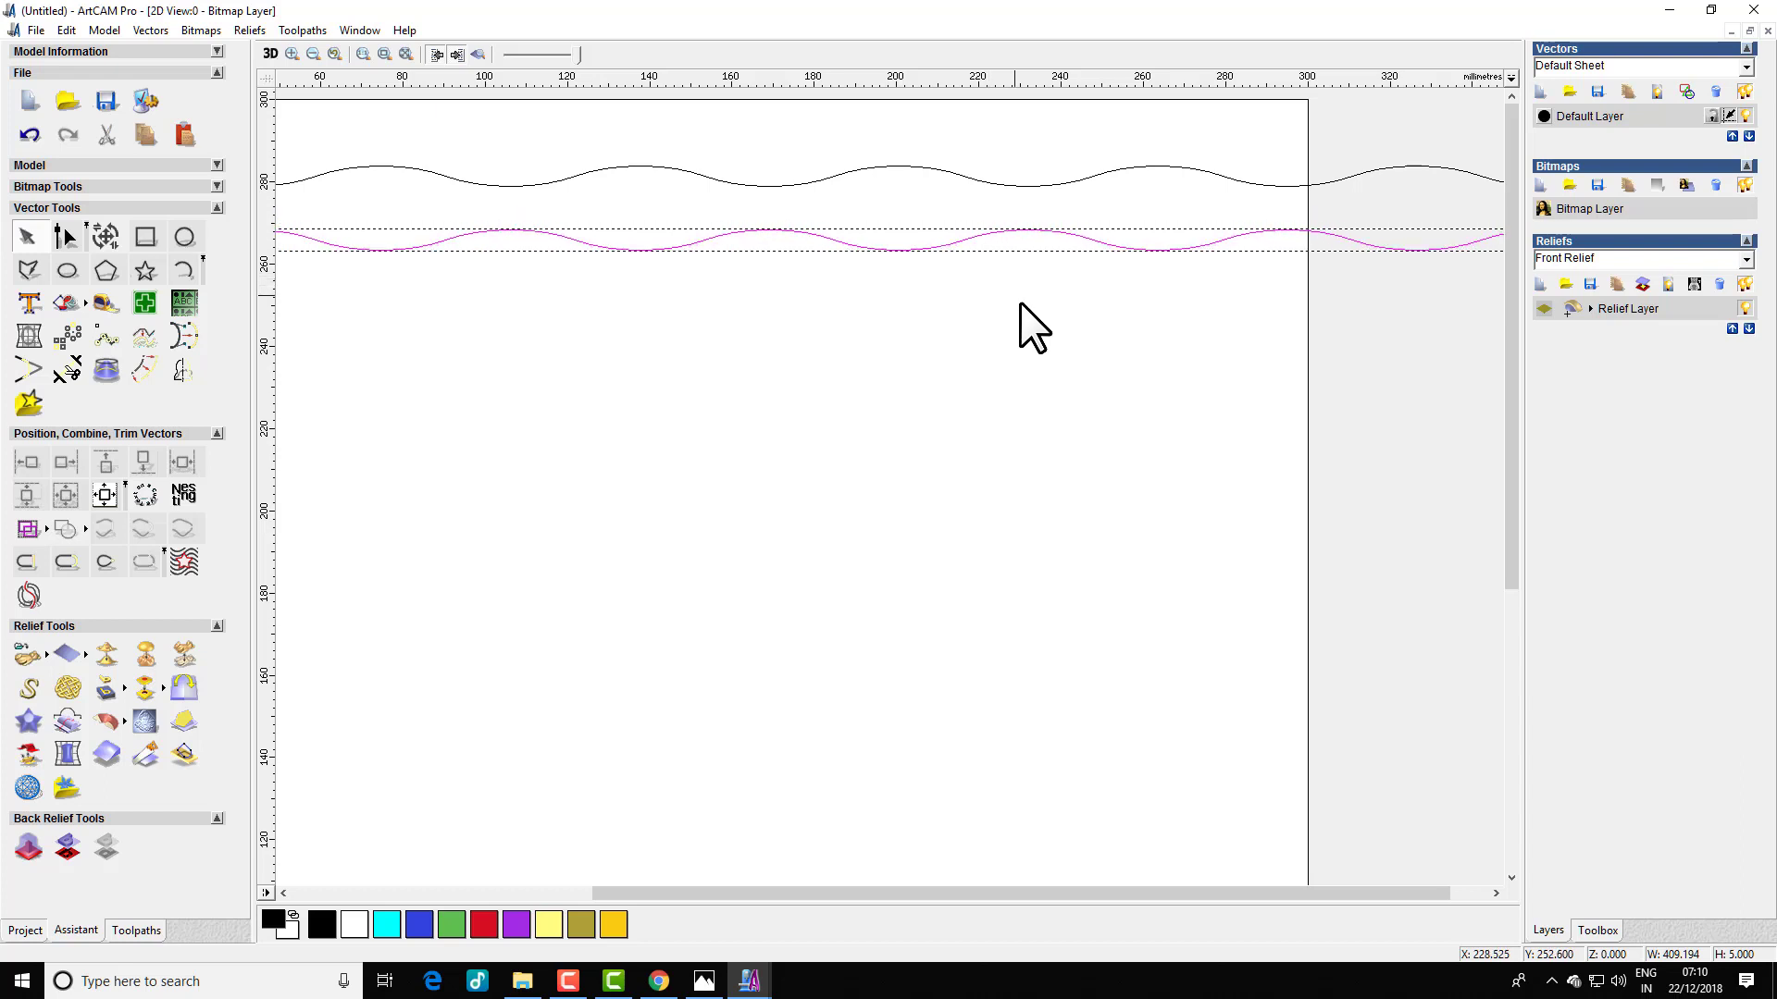
key("F3")
key("Down")
left_click(821, 297)
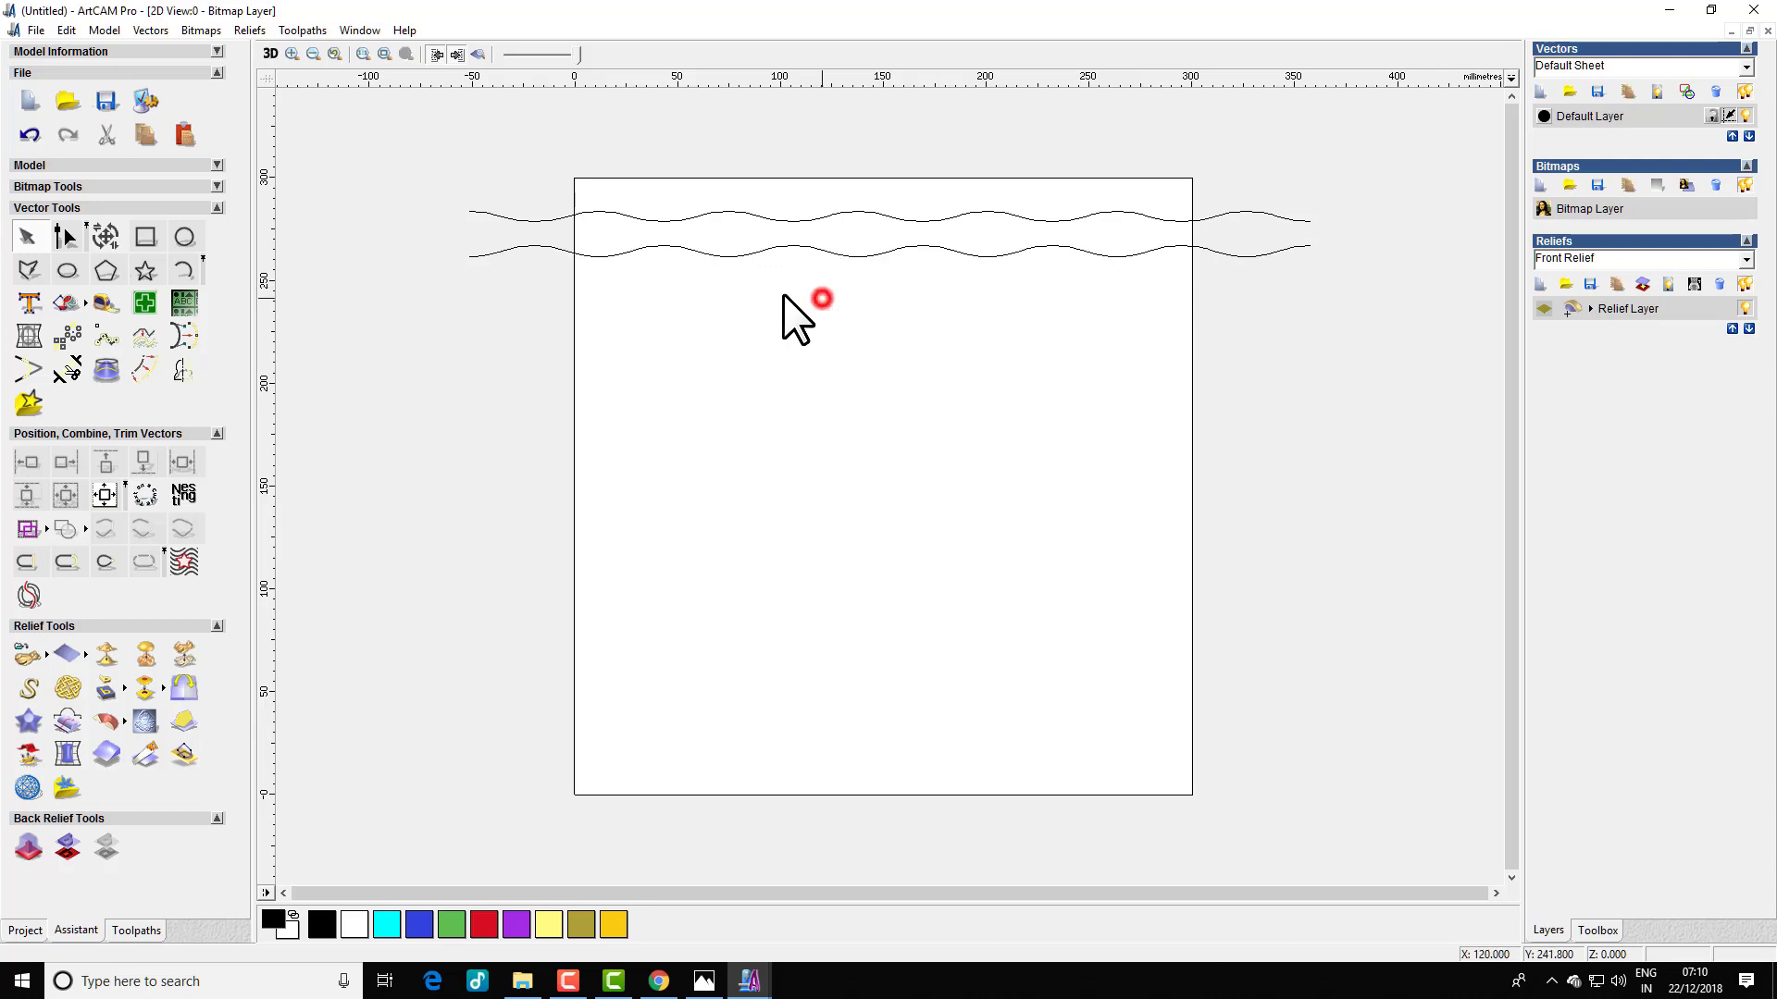
- Mirror the pair of waves vertically about its bottom, keeping the originals
left_click_drag(346, 161, 1369, 326)
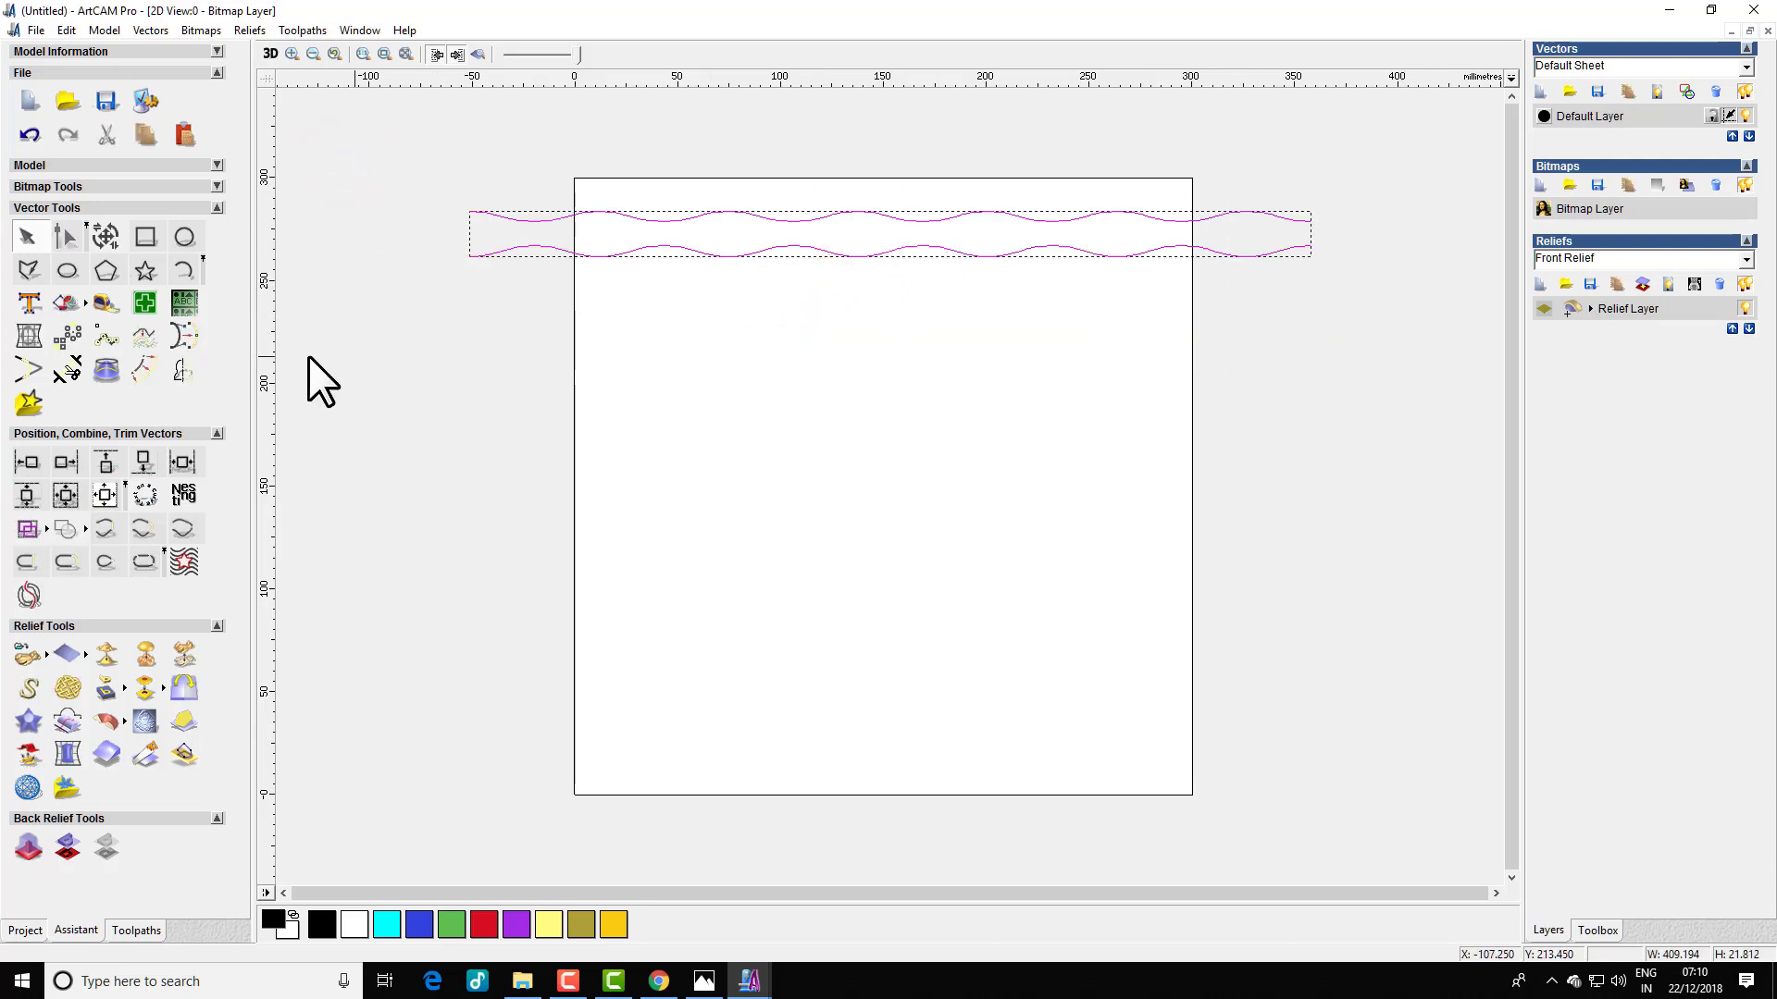
left_click(186, 370)
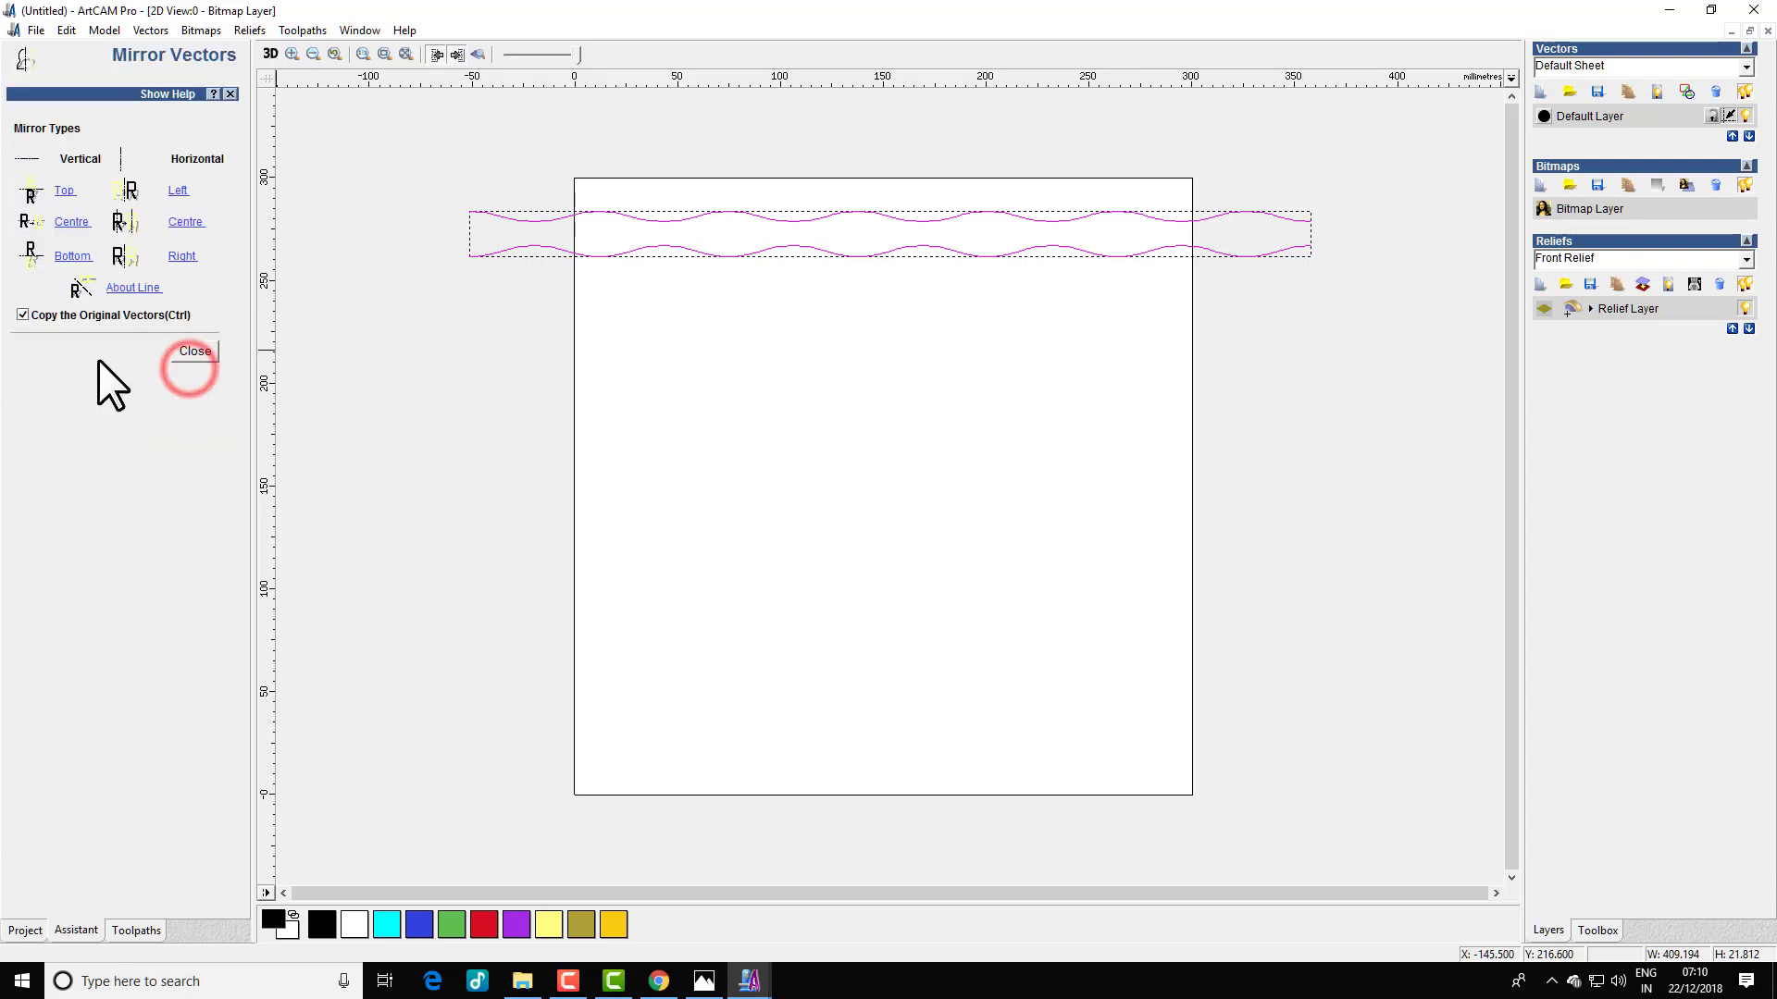
left_click(65, 261)
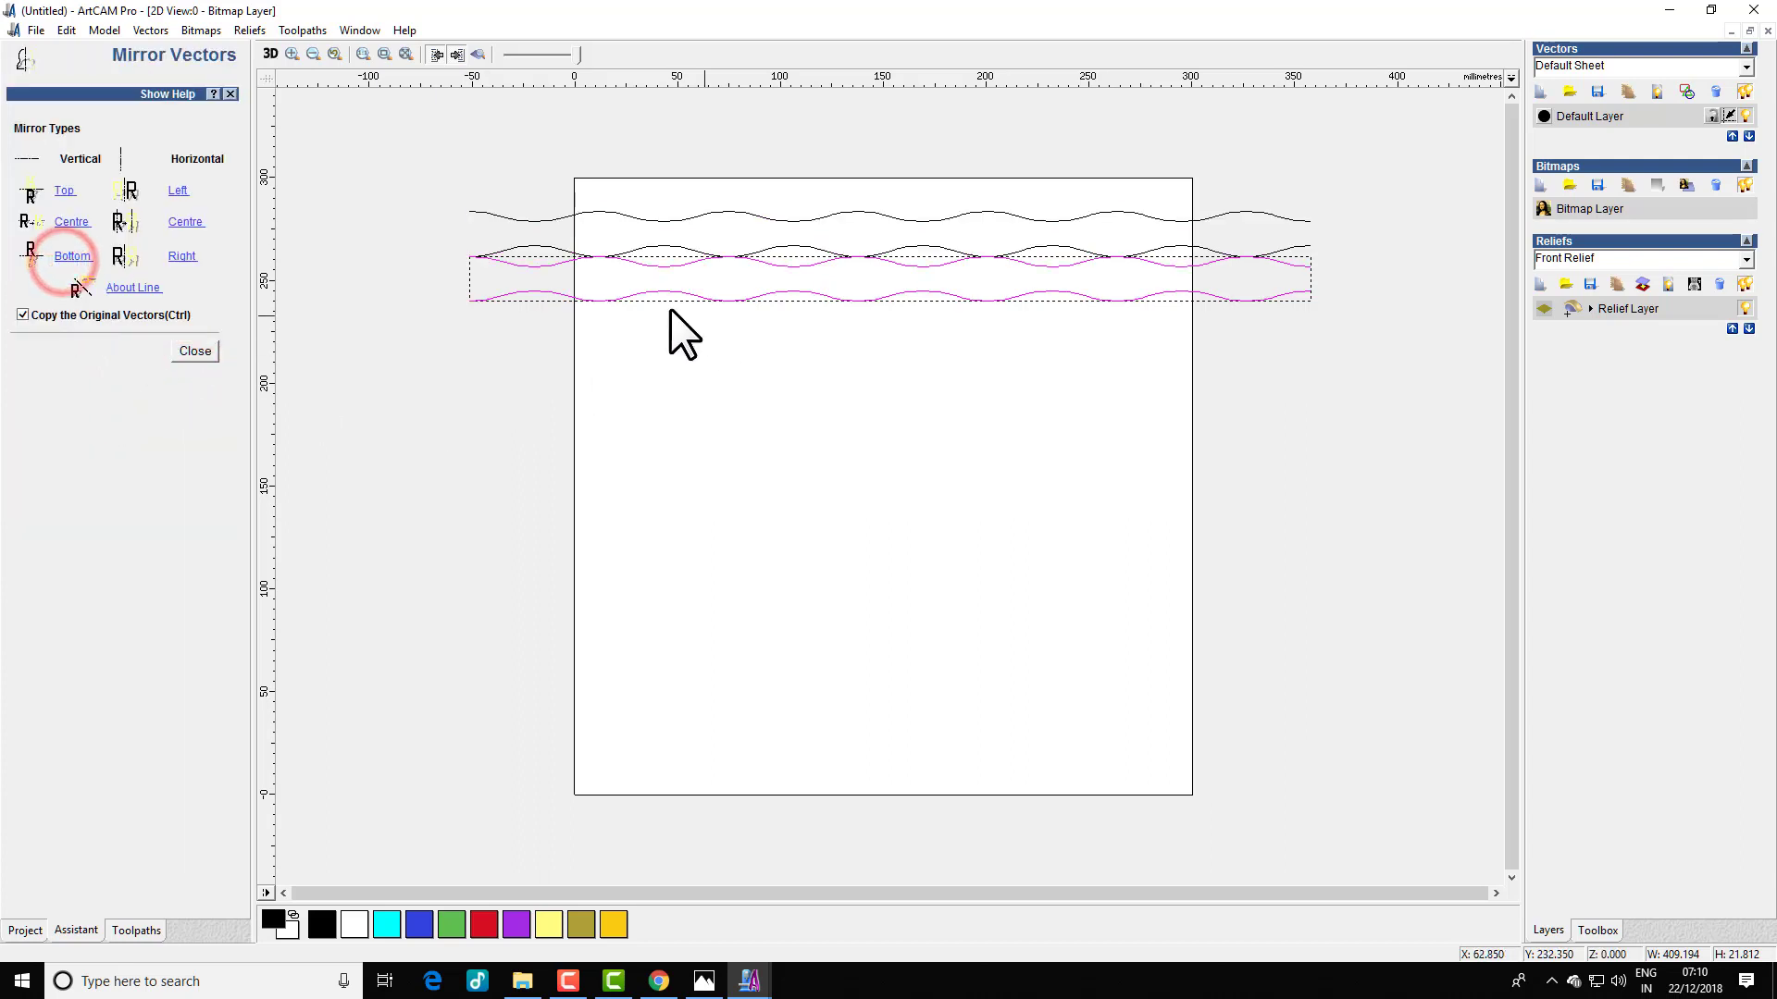
left_click(196, 352)
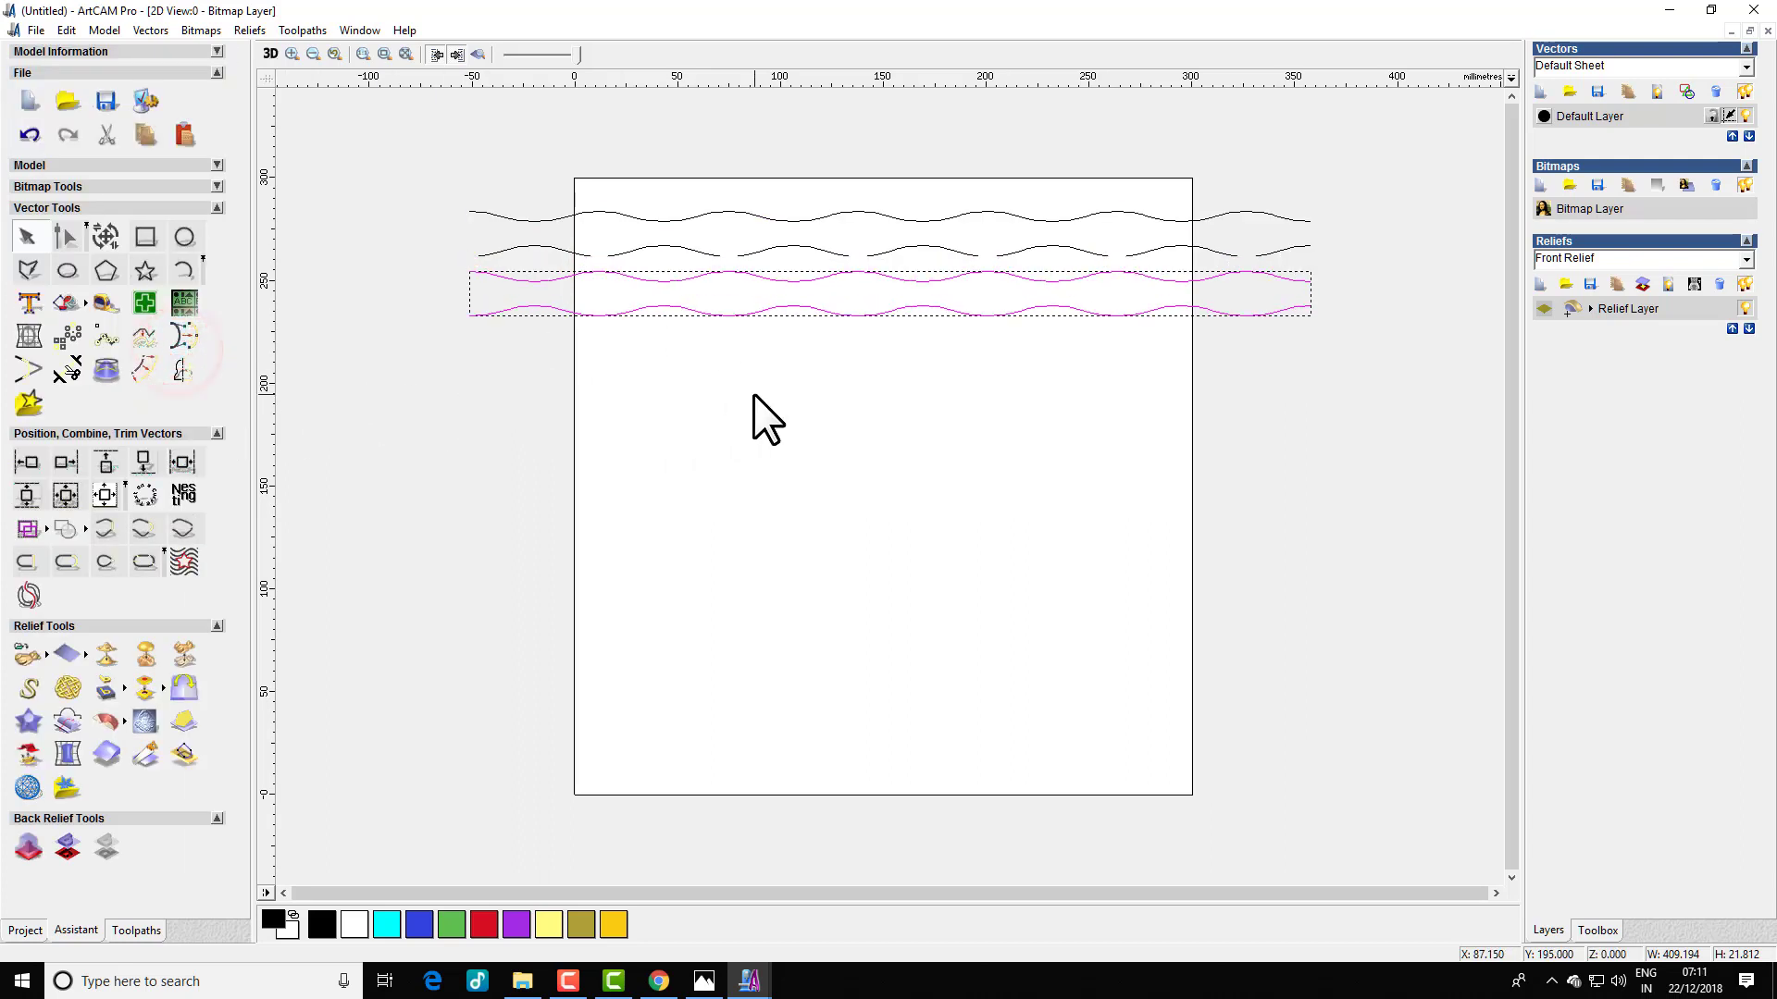
- Nudge the mirrored pair of waves straight down to leave a gap of about 11 mm below the original pair
scroll(827, 311, "up", 2)
scroll(859, 365, "up", 1)
scroll(849, 355, "down", 3)
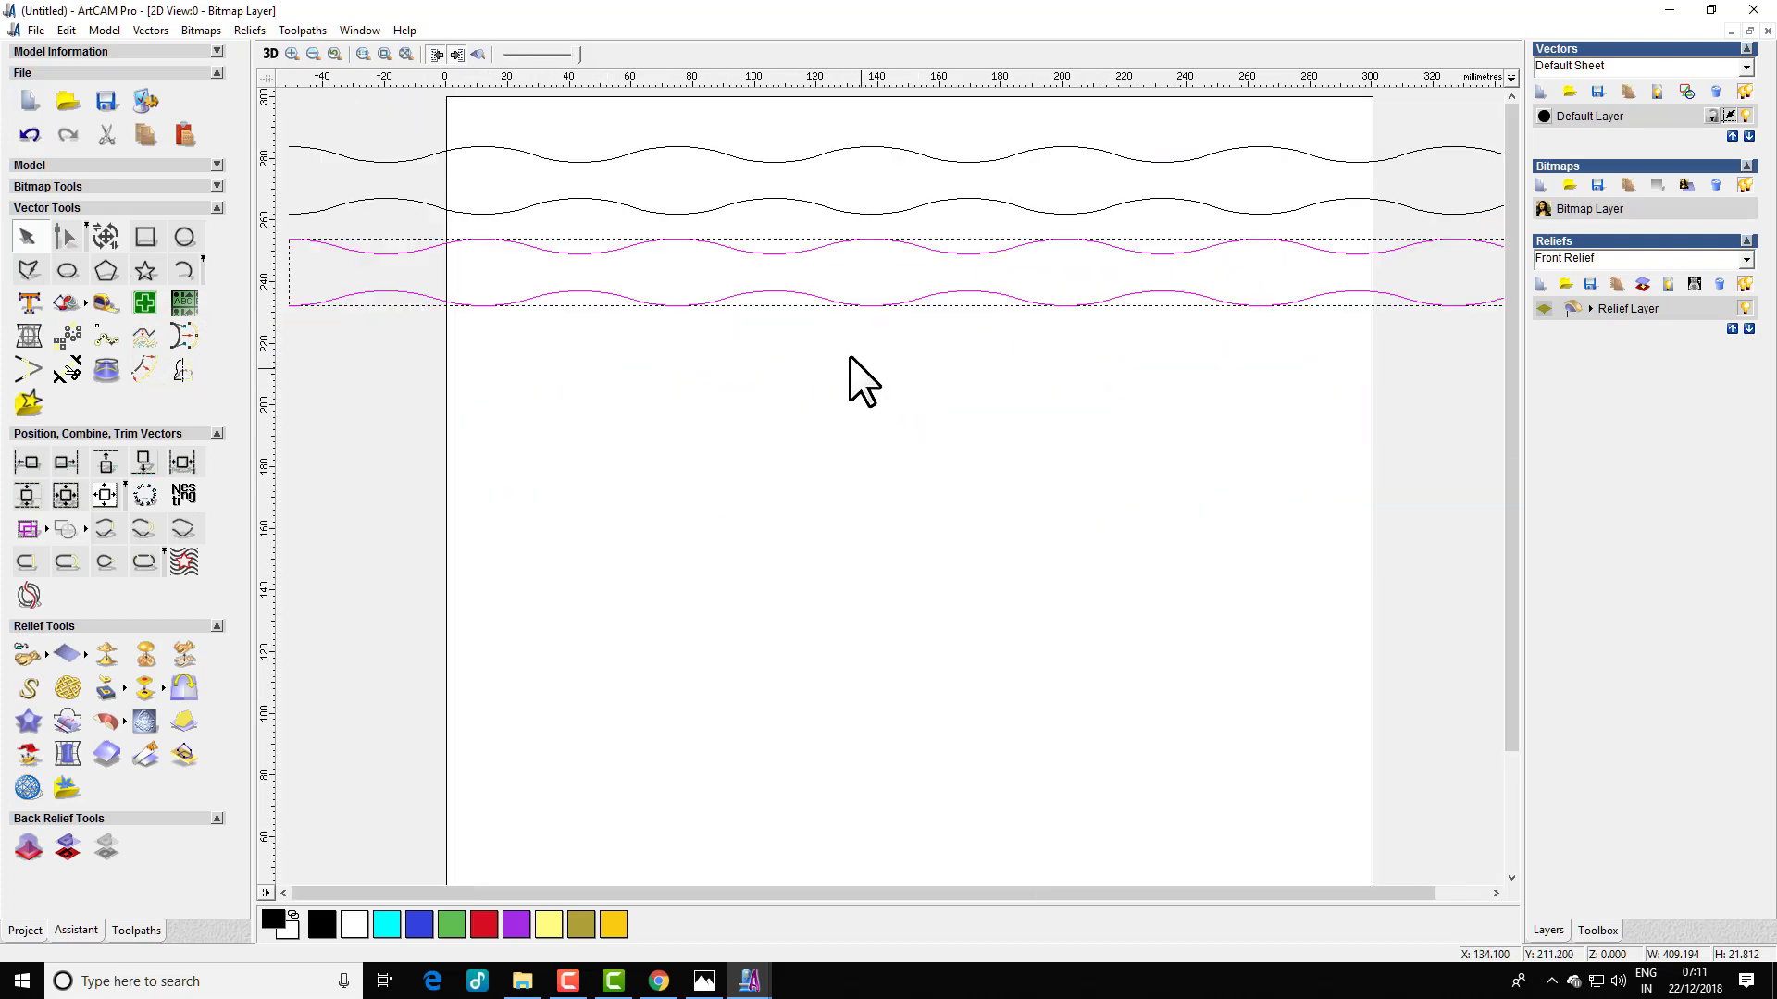
scroll(777, 289, "up", 3)
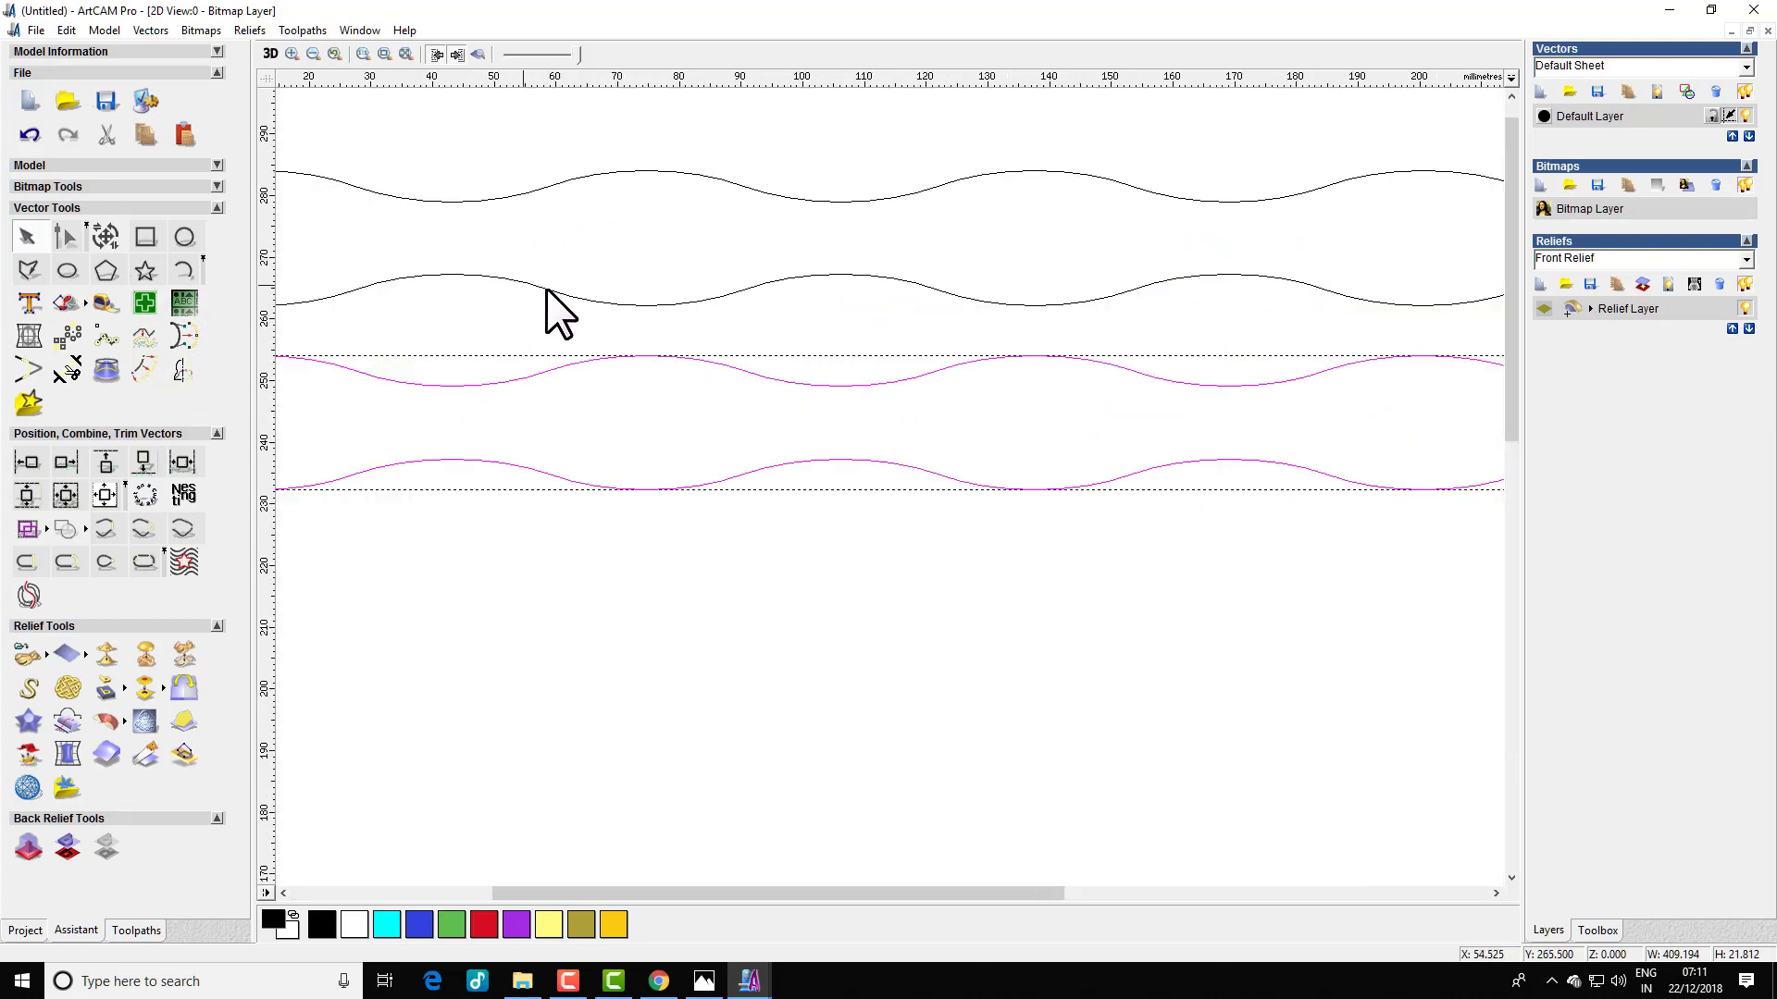
key("Down")
key("Down")
key("Down")
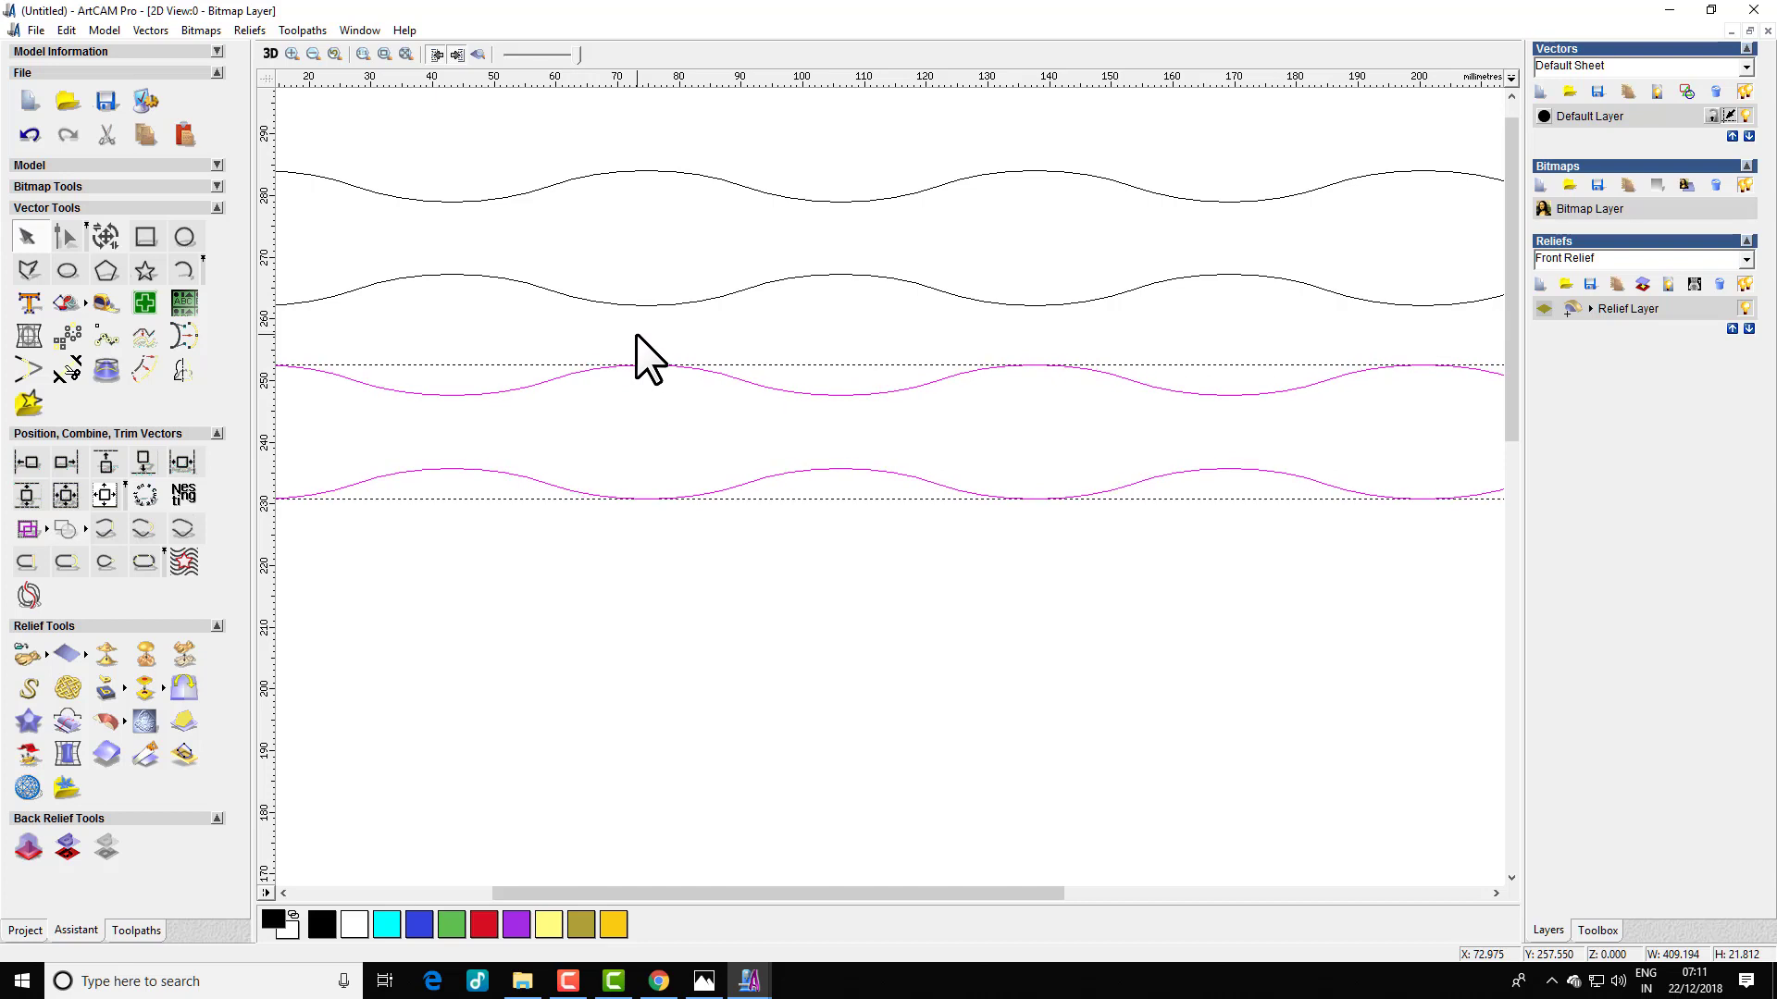
key("Down")
key("Down")
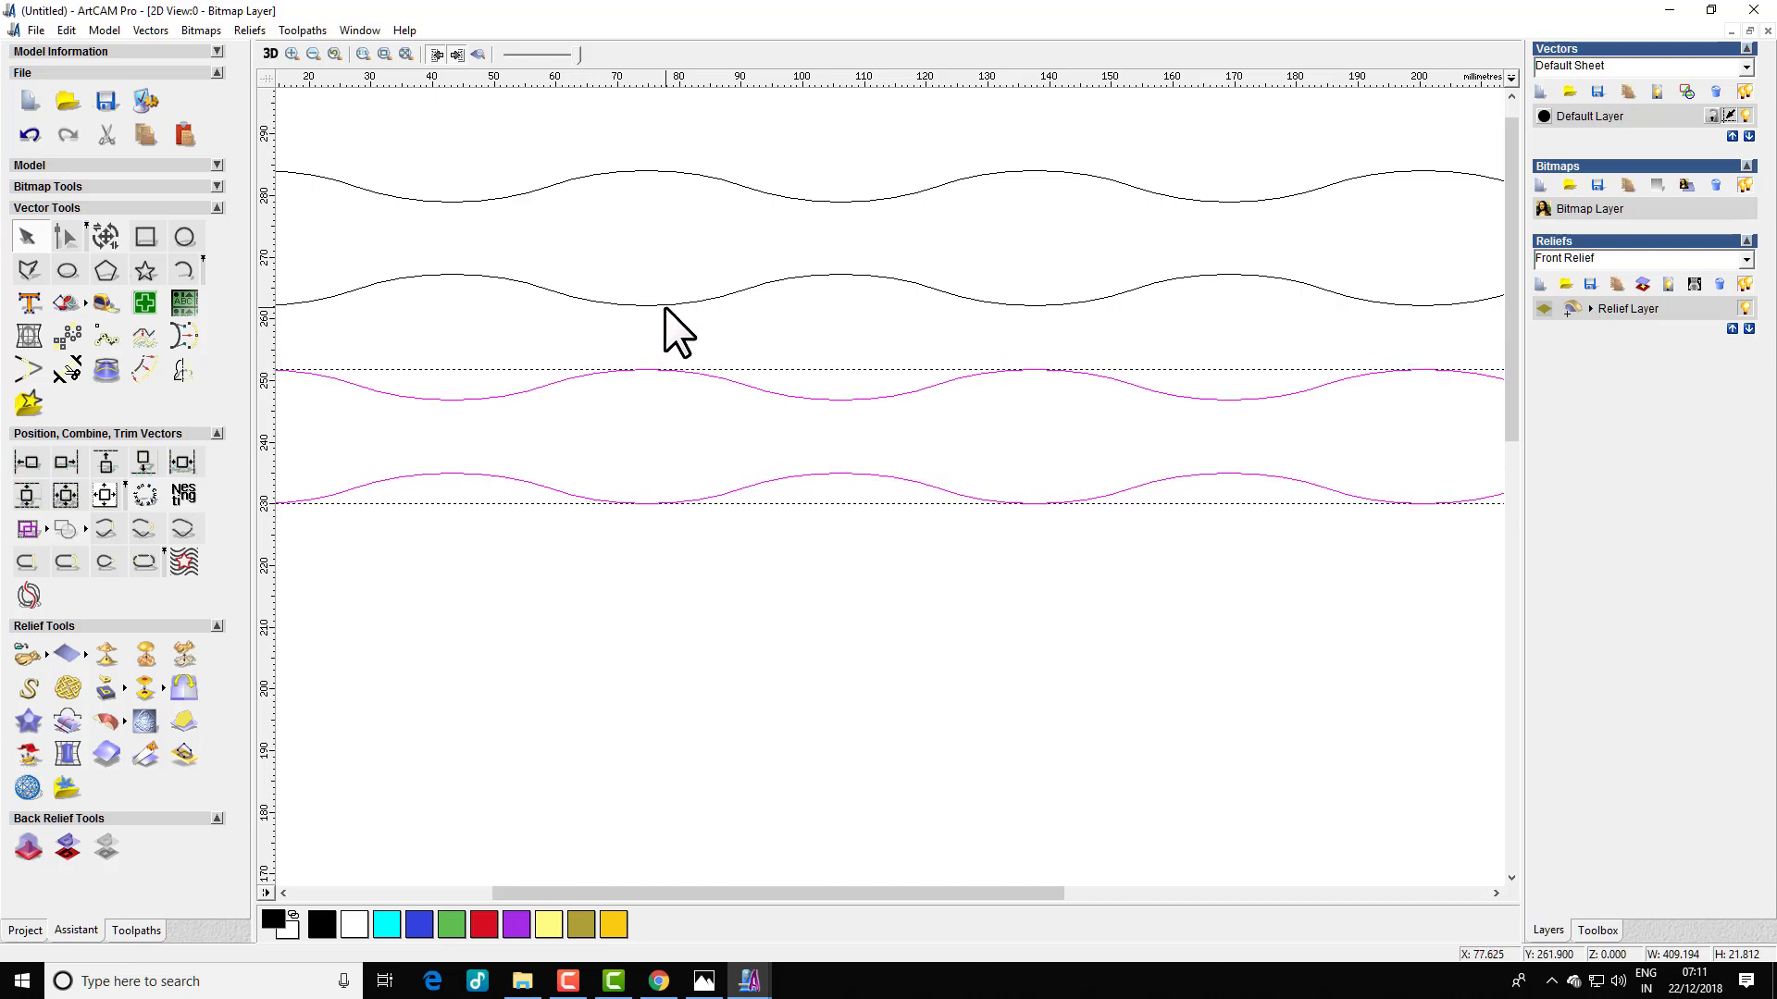
scroll(664, 307, "down", 1)
left_click(666, 392)
scroll(666, 393, "down", 1)
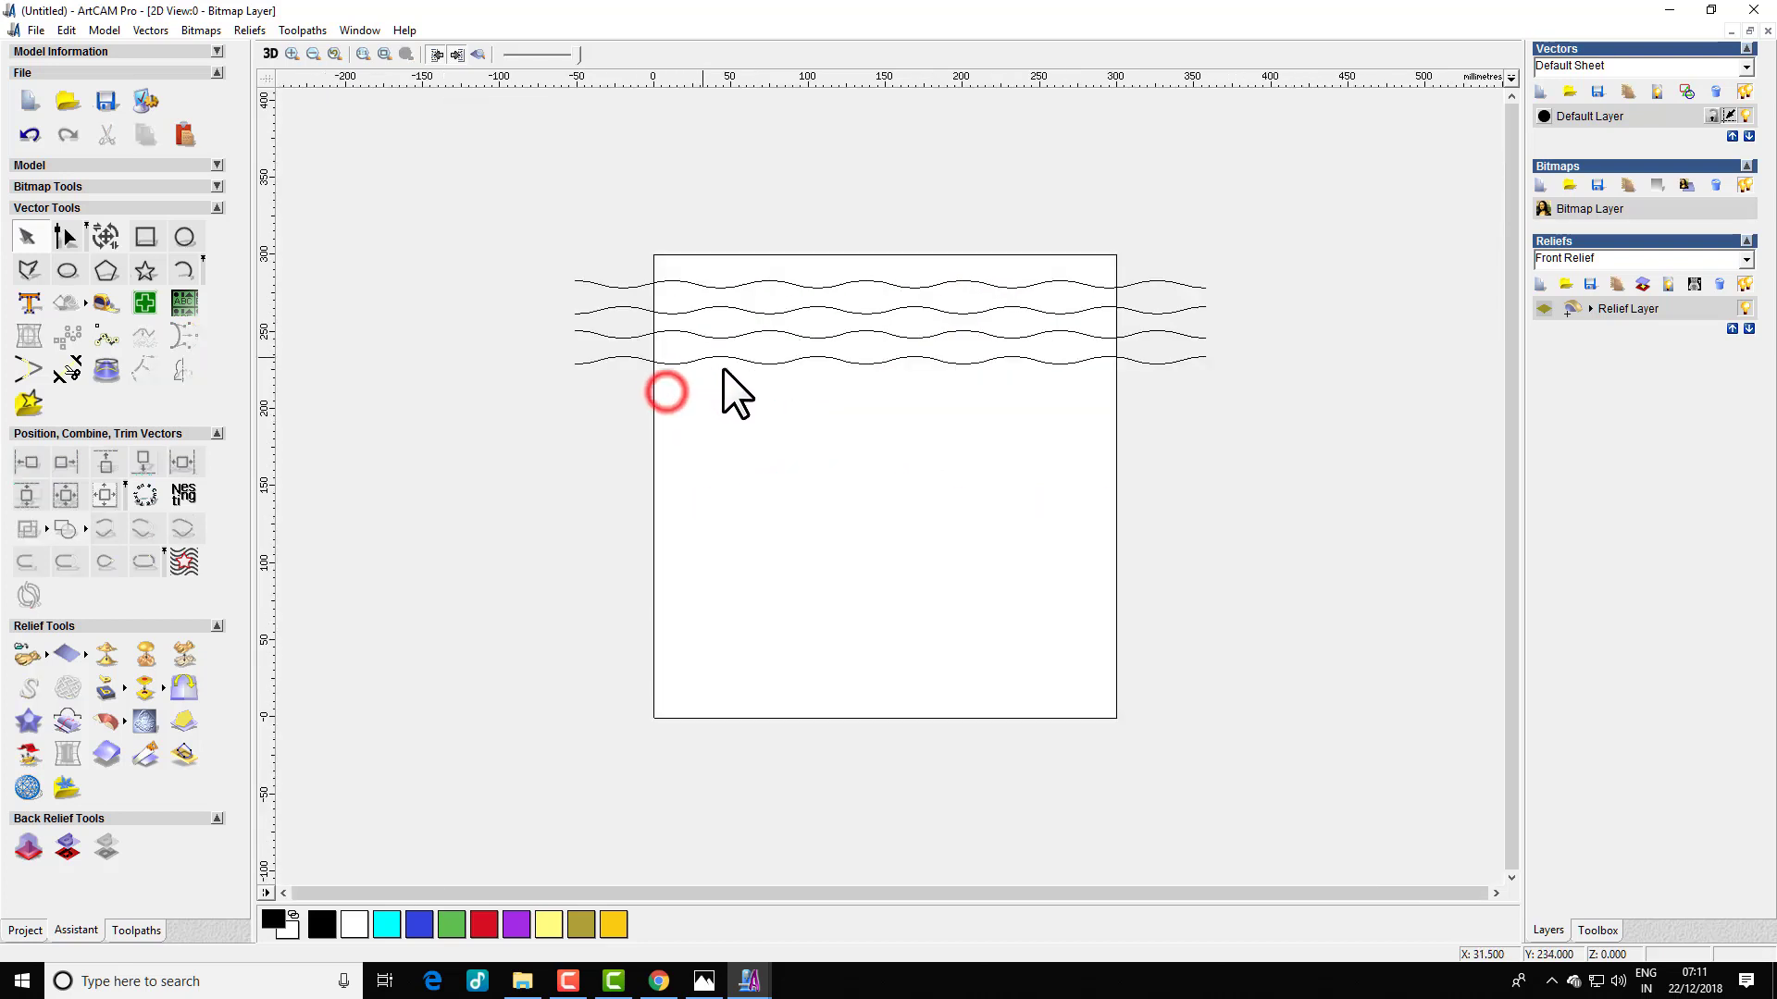
- Mirror all four waves vertically about their bottom, keeping the originals
left_click_drag(513, 257, 1370, 481)
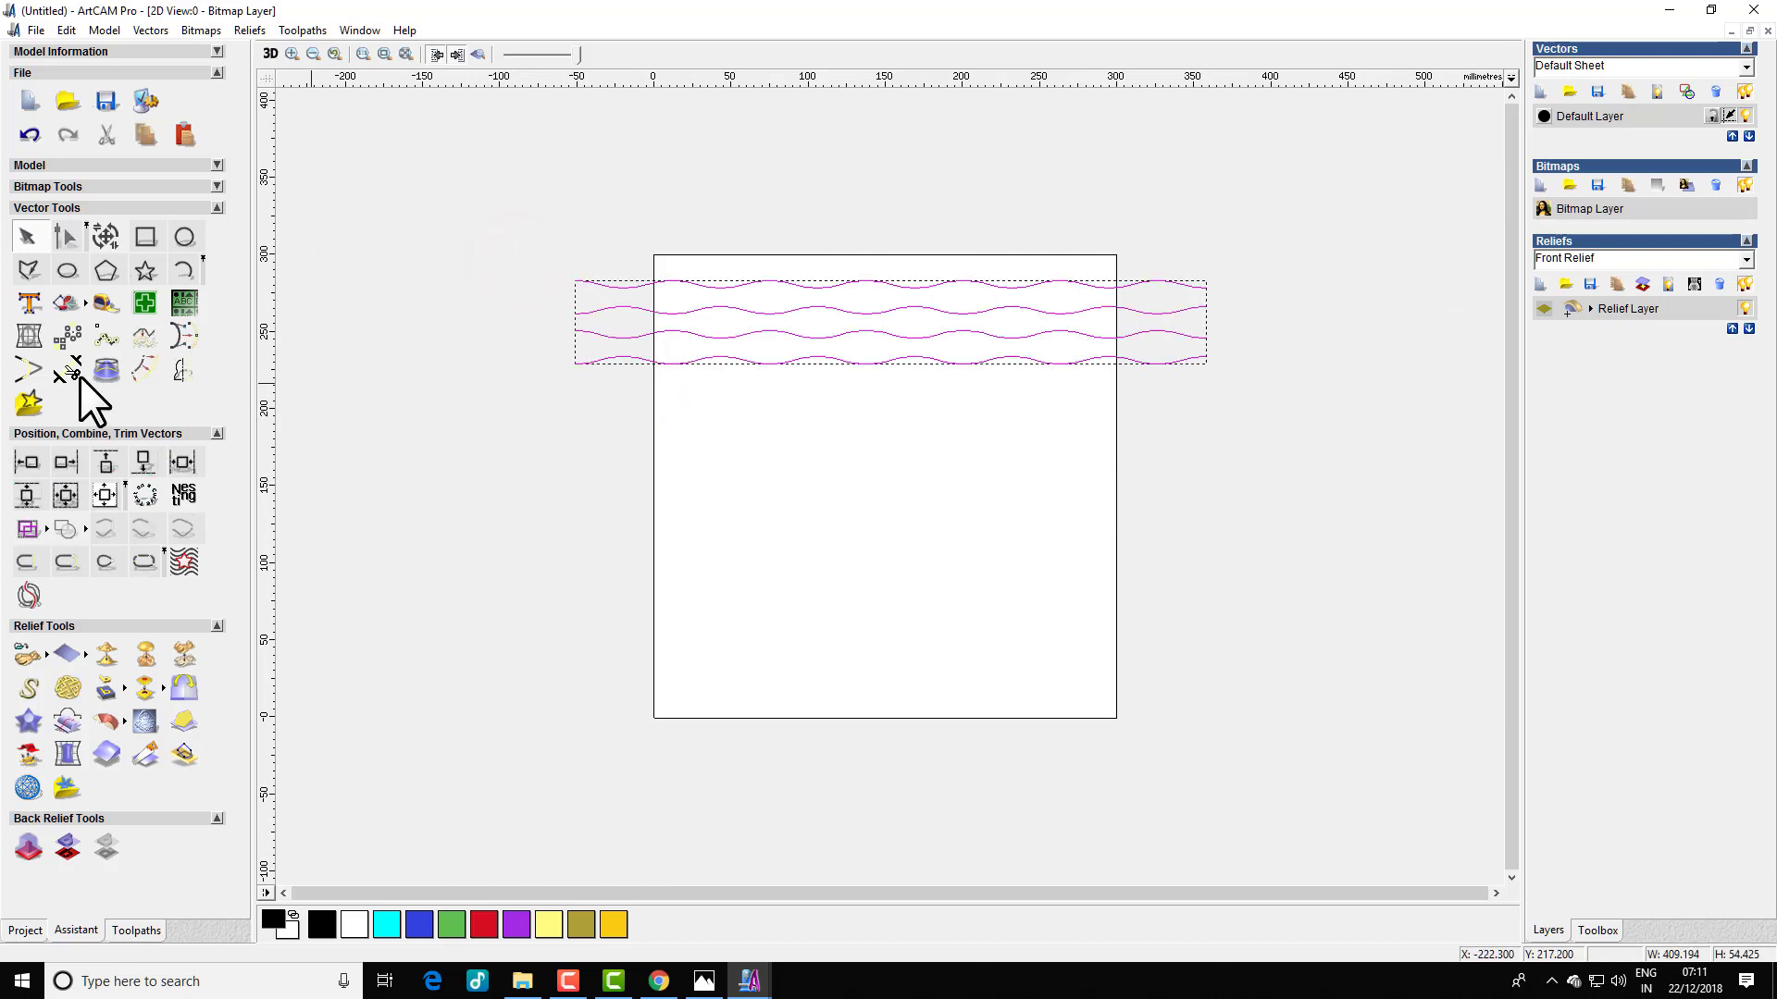
left_click(182, 370)
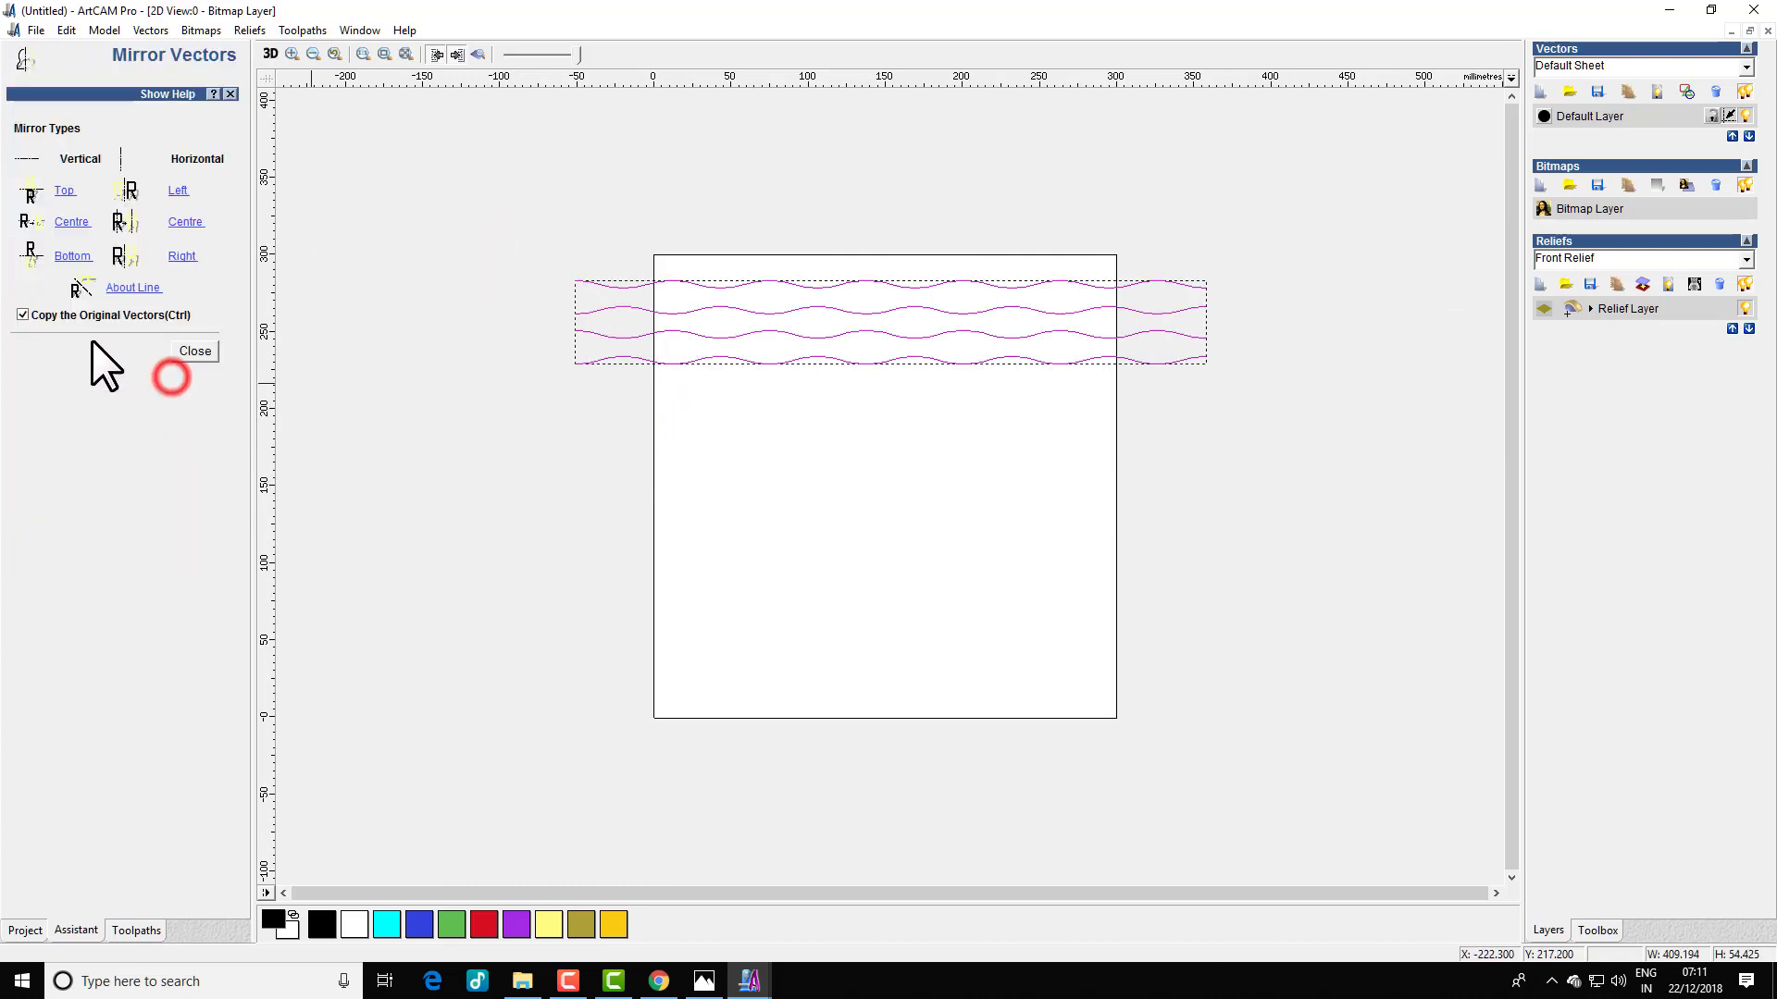
left_click(68, 262)
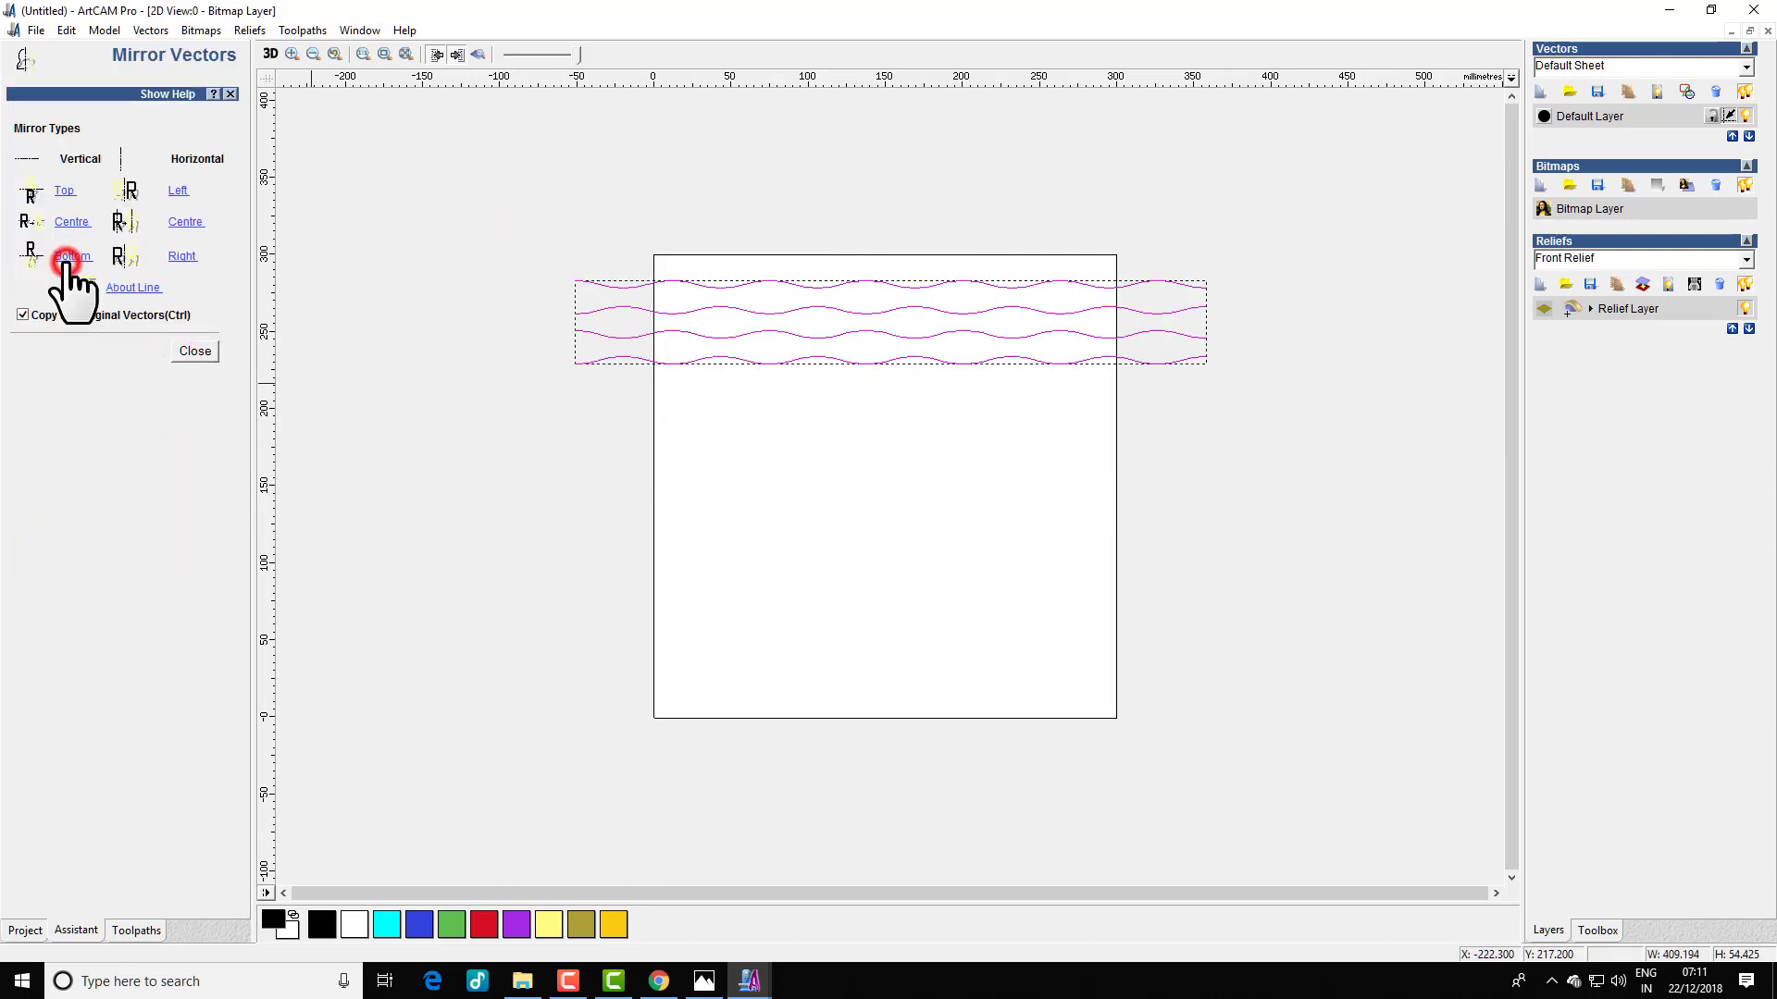
left_click(190, 350)
- Nudge the four mirrored waves straight down to leave a gap of about 13 mm below the original four
scroll(968, 527, "up", 3)
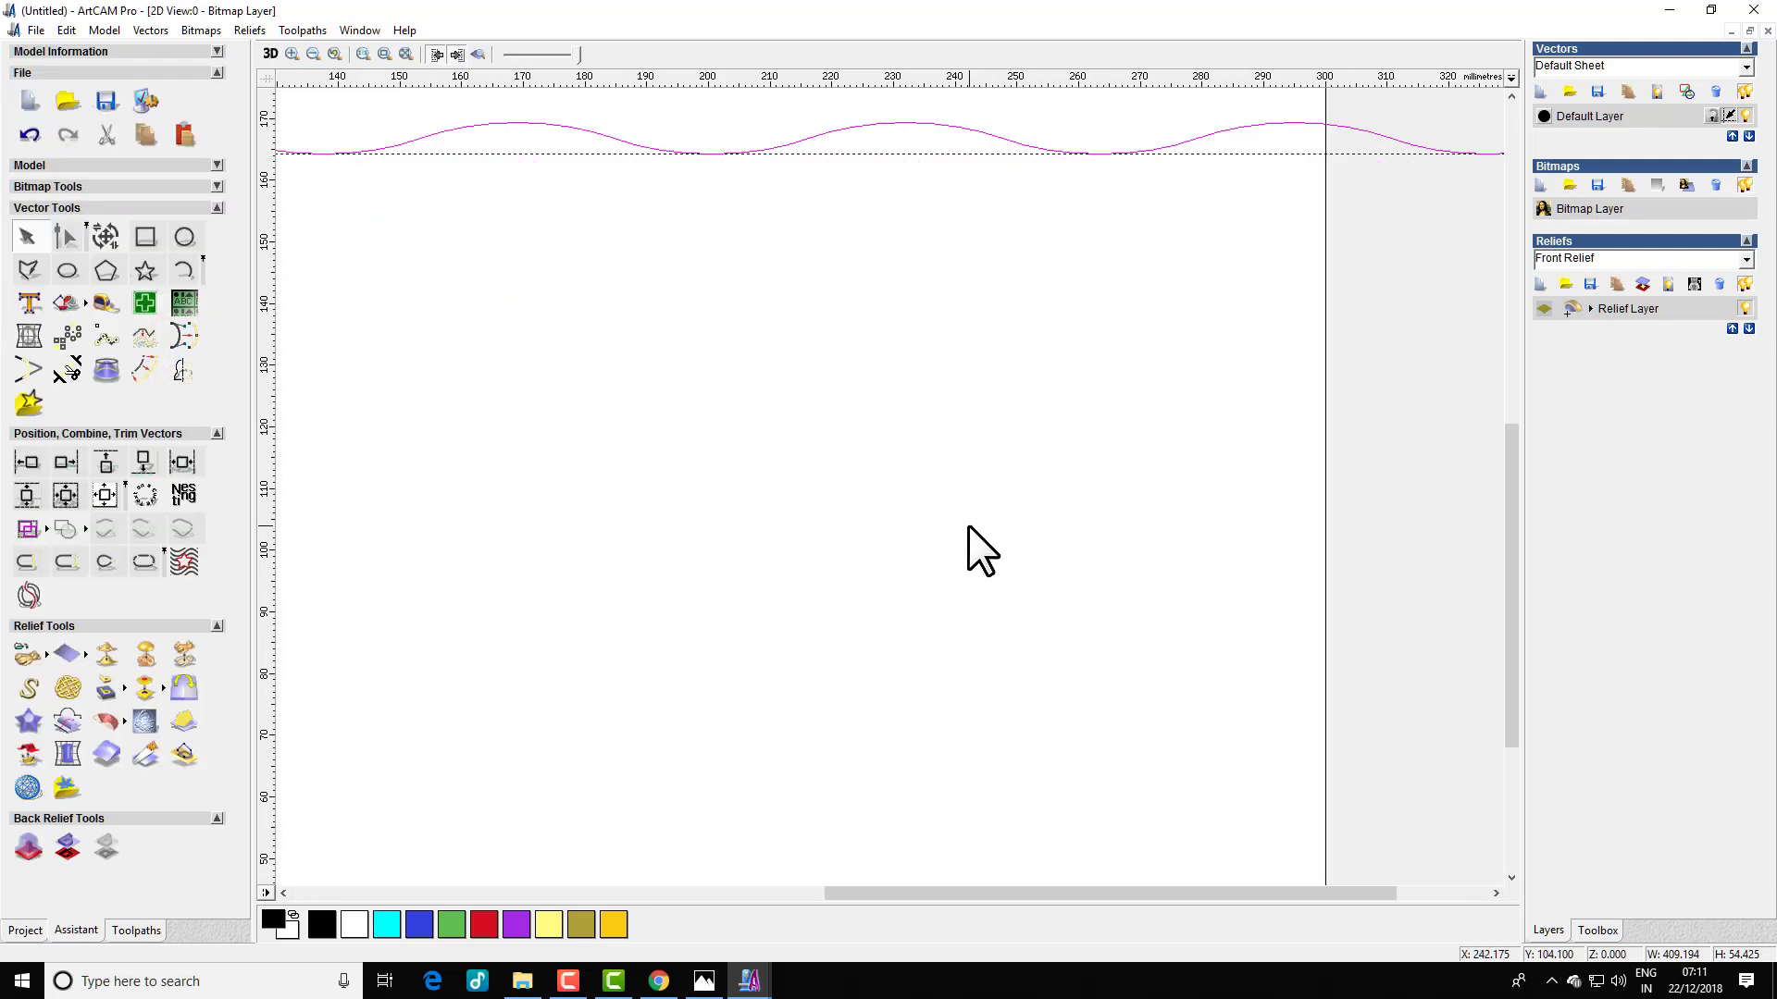
scroll(968, 524, "down", 2)
key("Down")
key("Down")
key("Down")
key("Down")
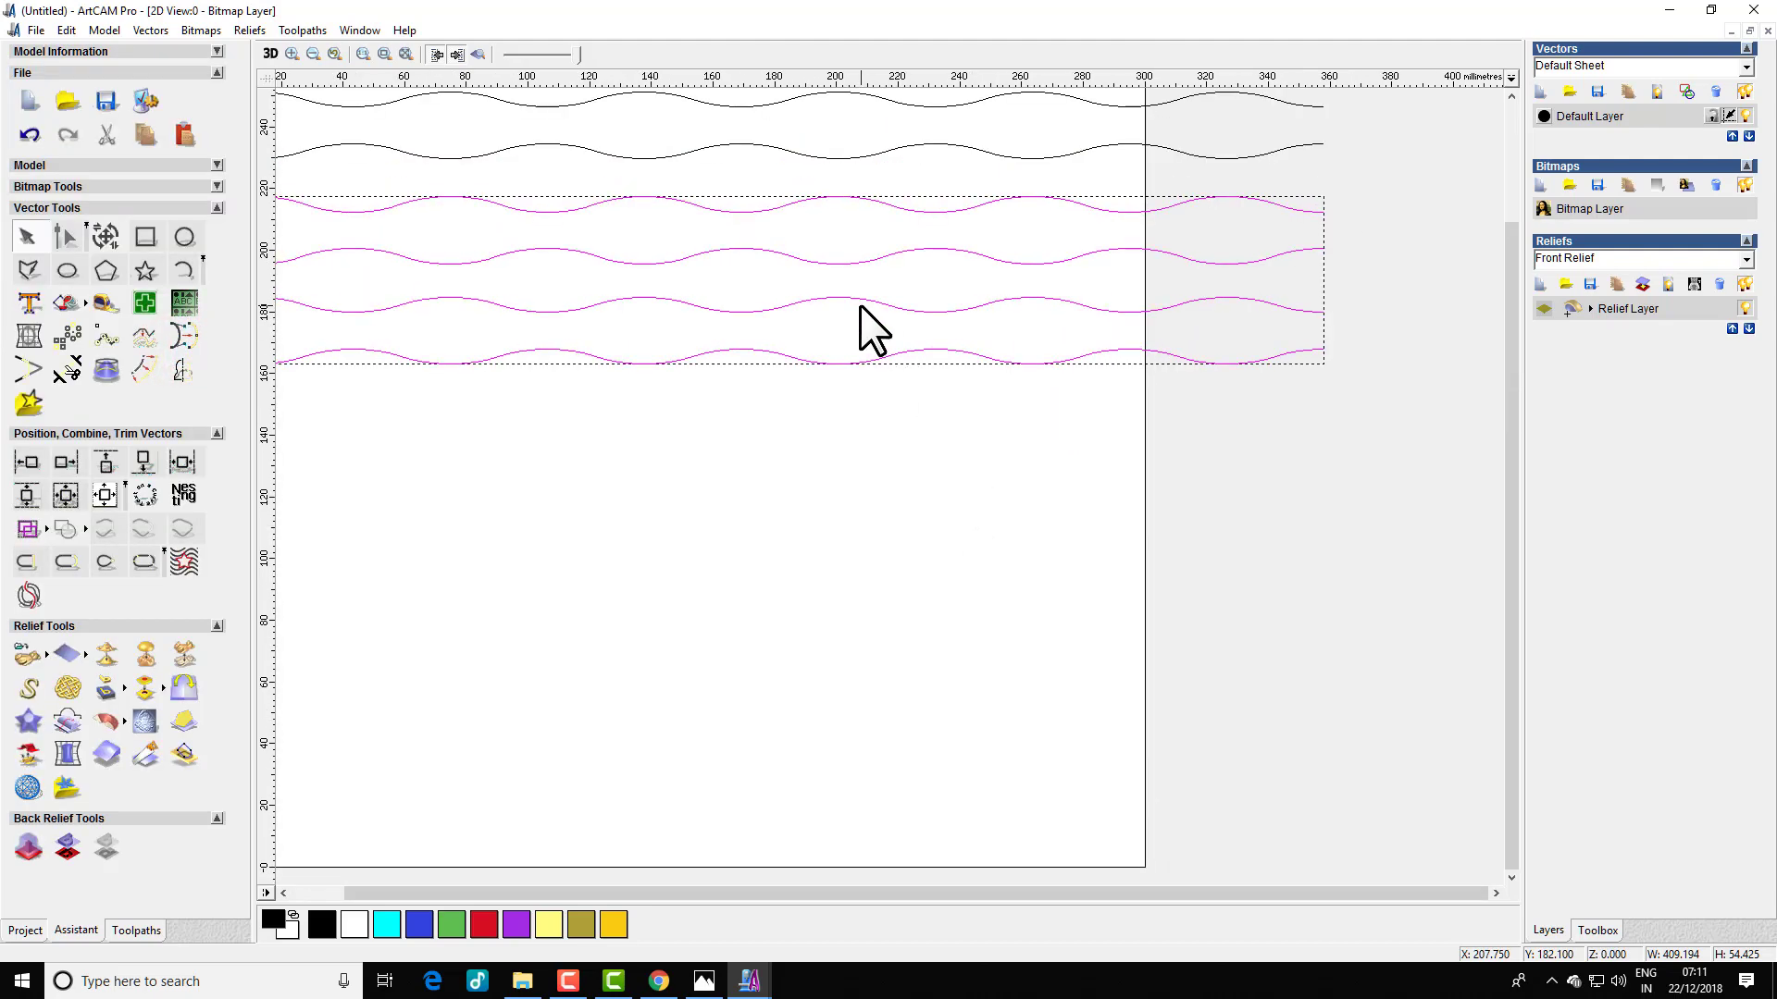
left_click(929, 575)
scroll(929, 576, "down", 2)
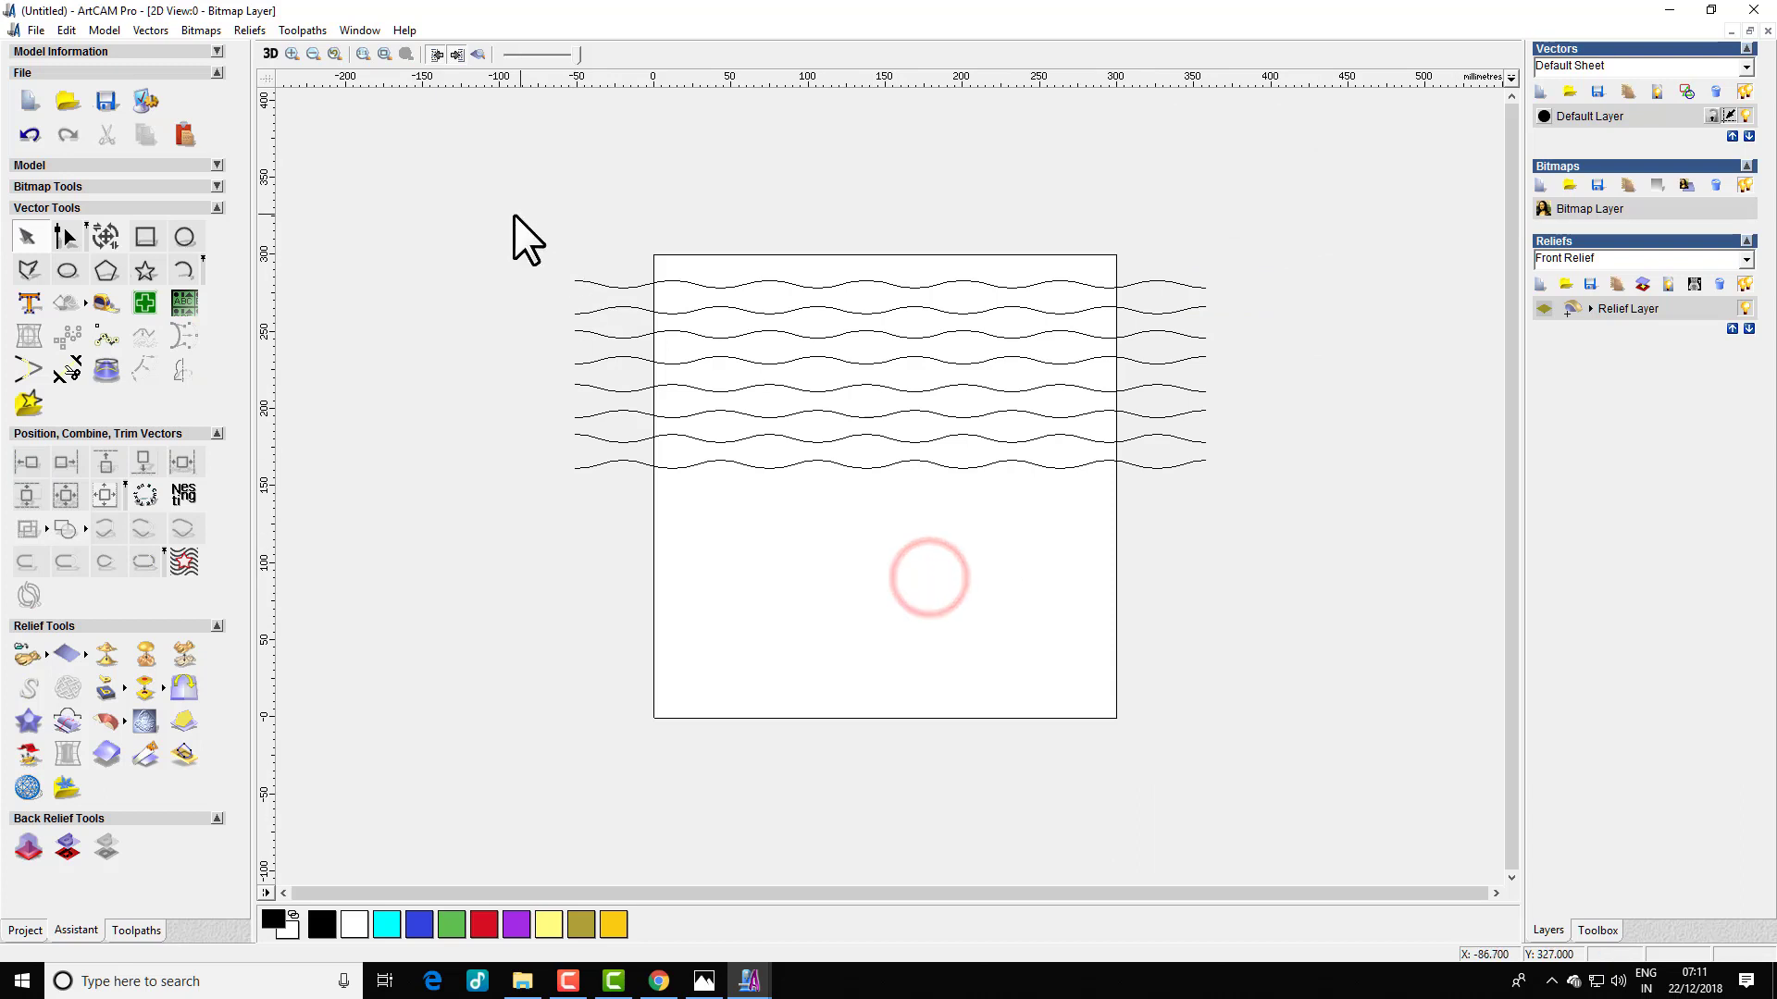
- Mirror all eight waves vertically about their bottom, keeping the originals
left_click_drag(514, 223, 1329, 568)
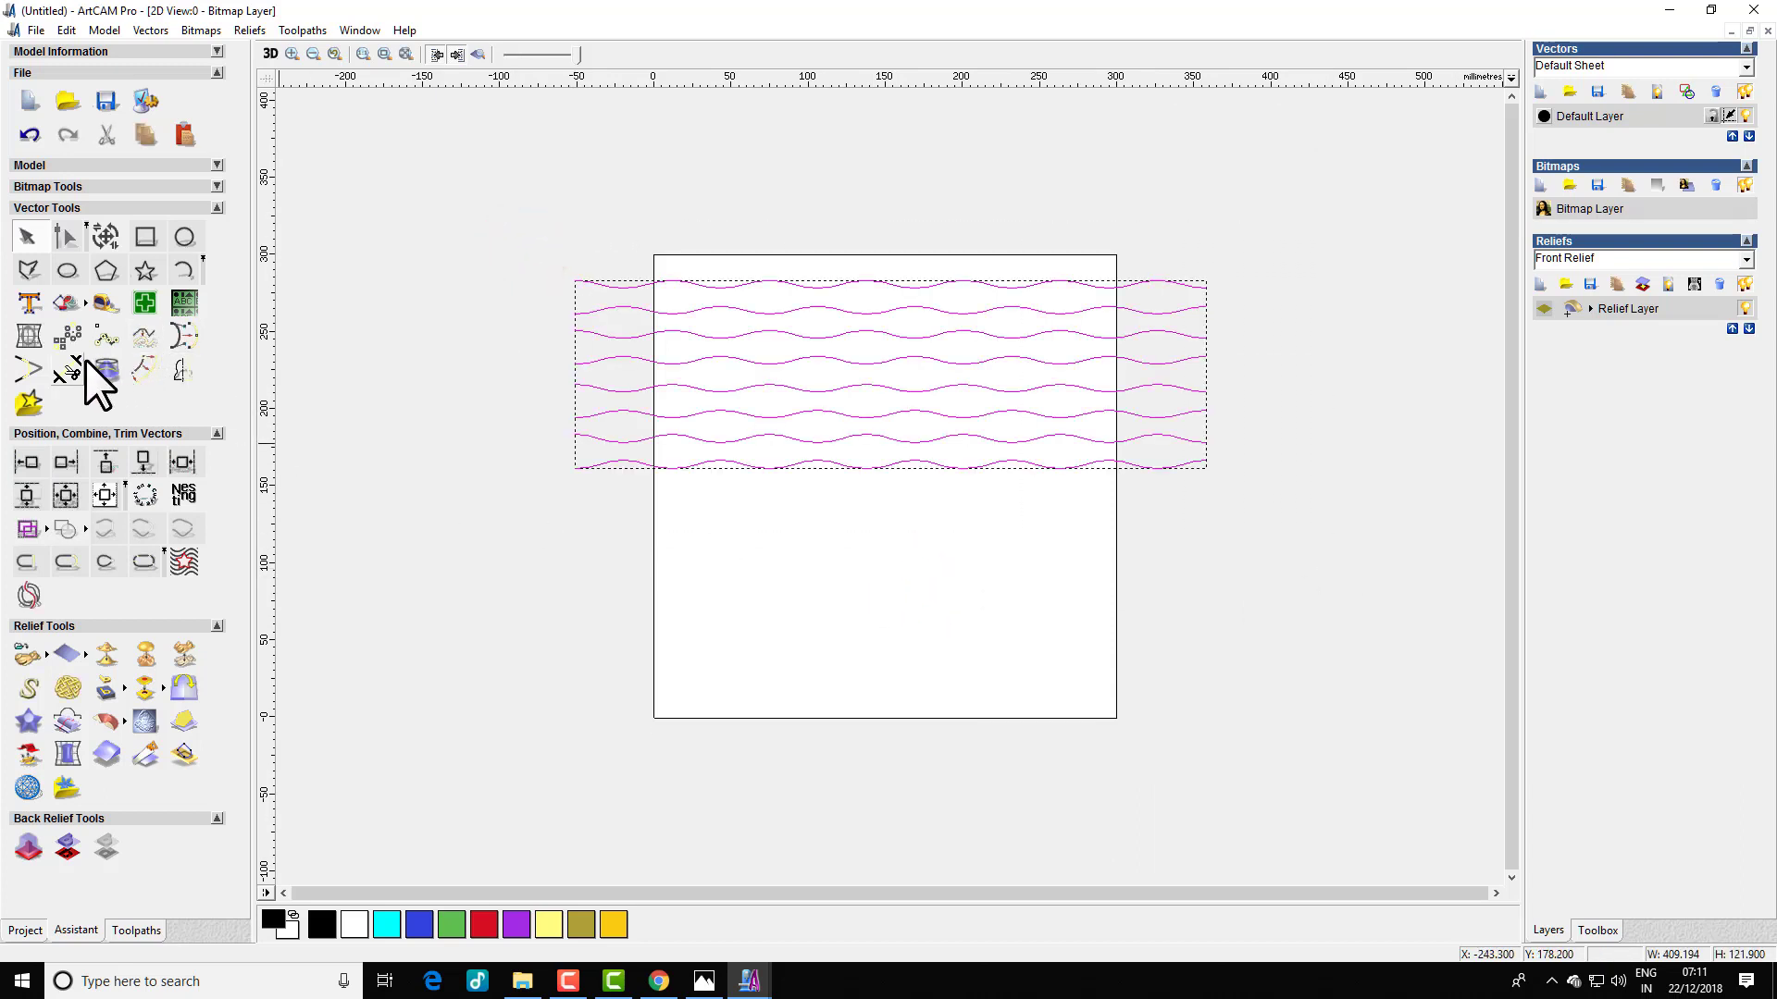
left_click(176, 382)
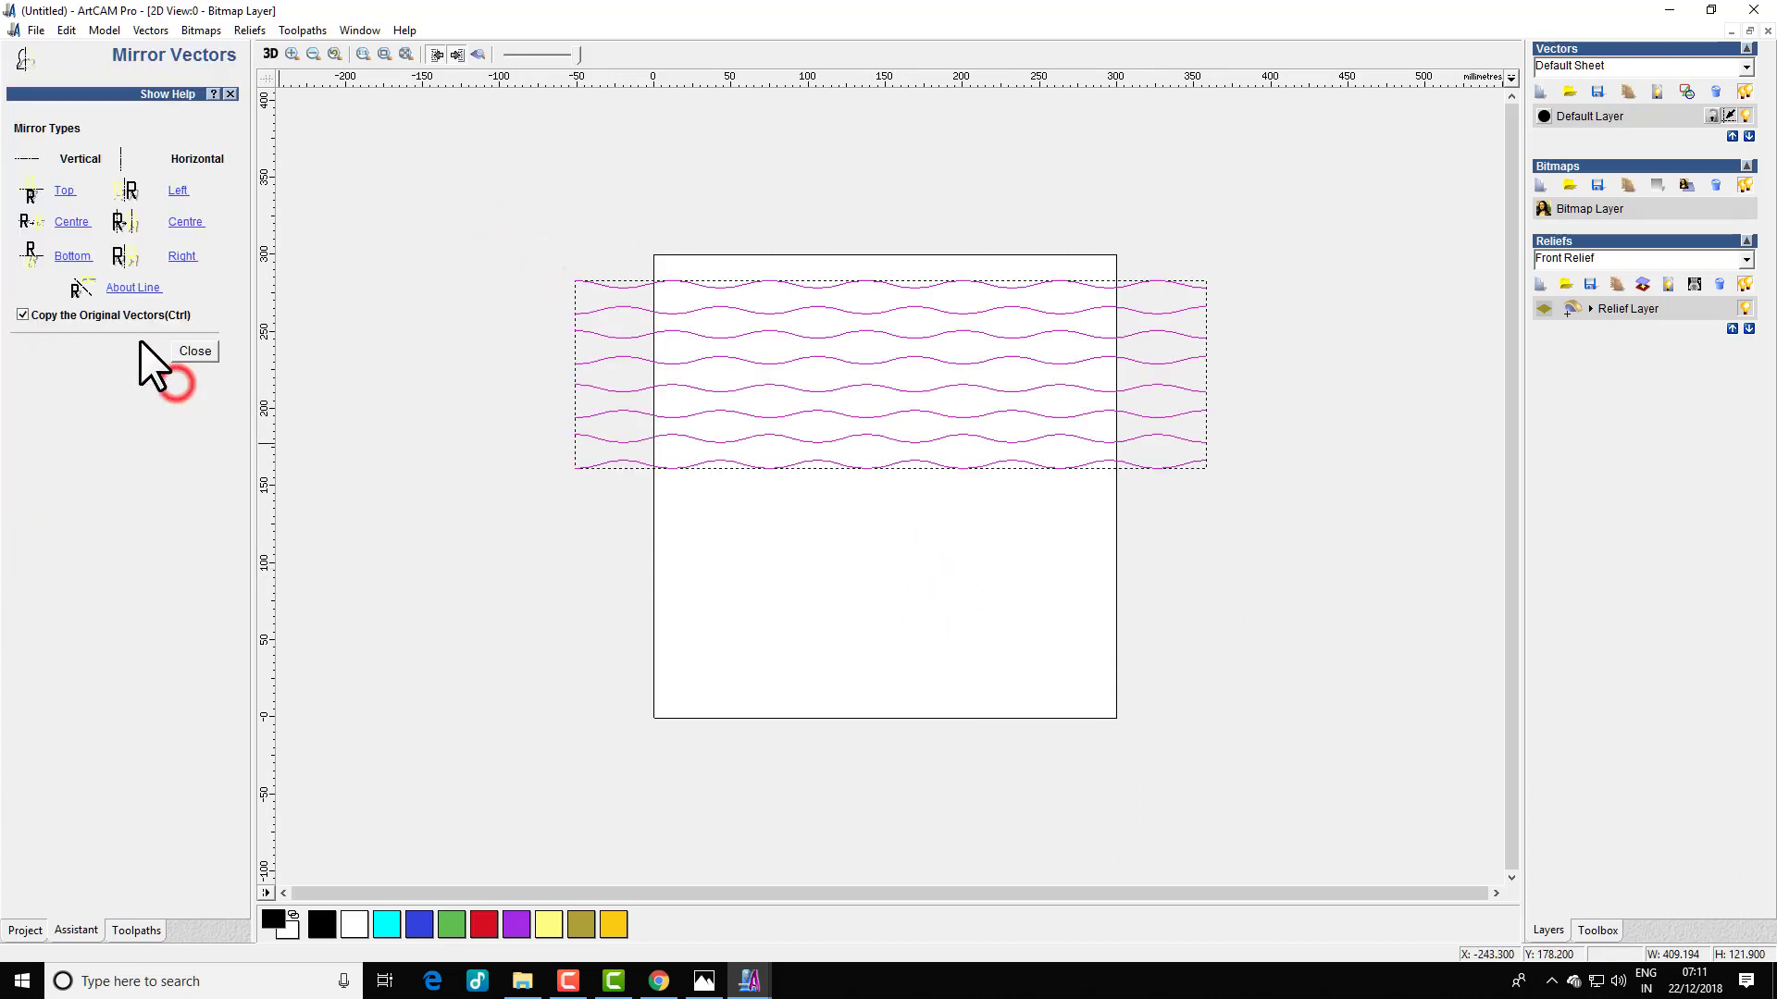
left_click(58, 257)
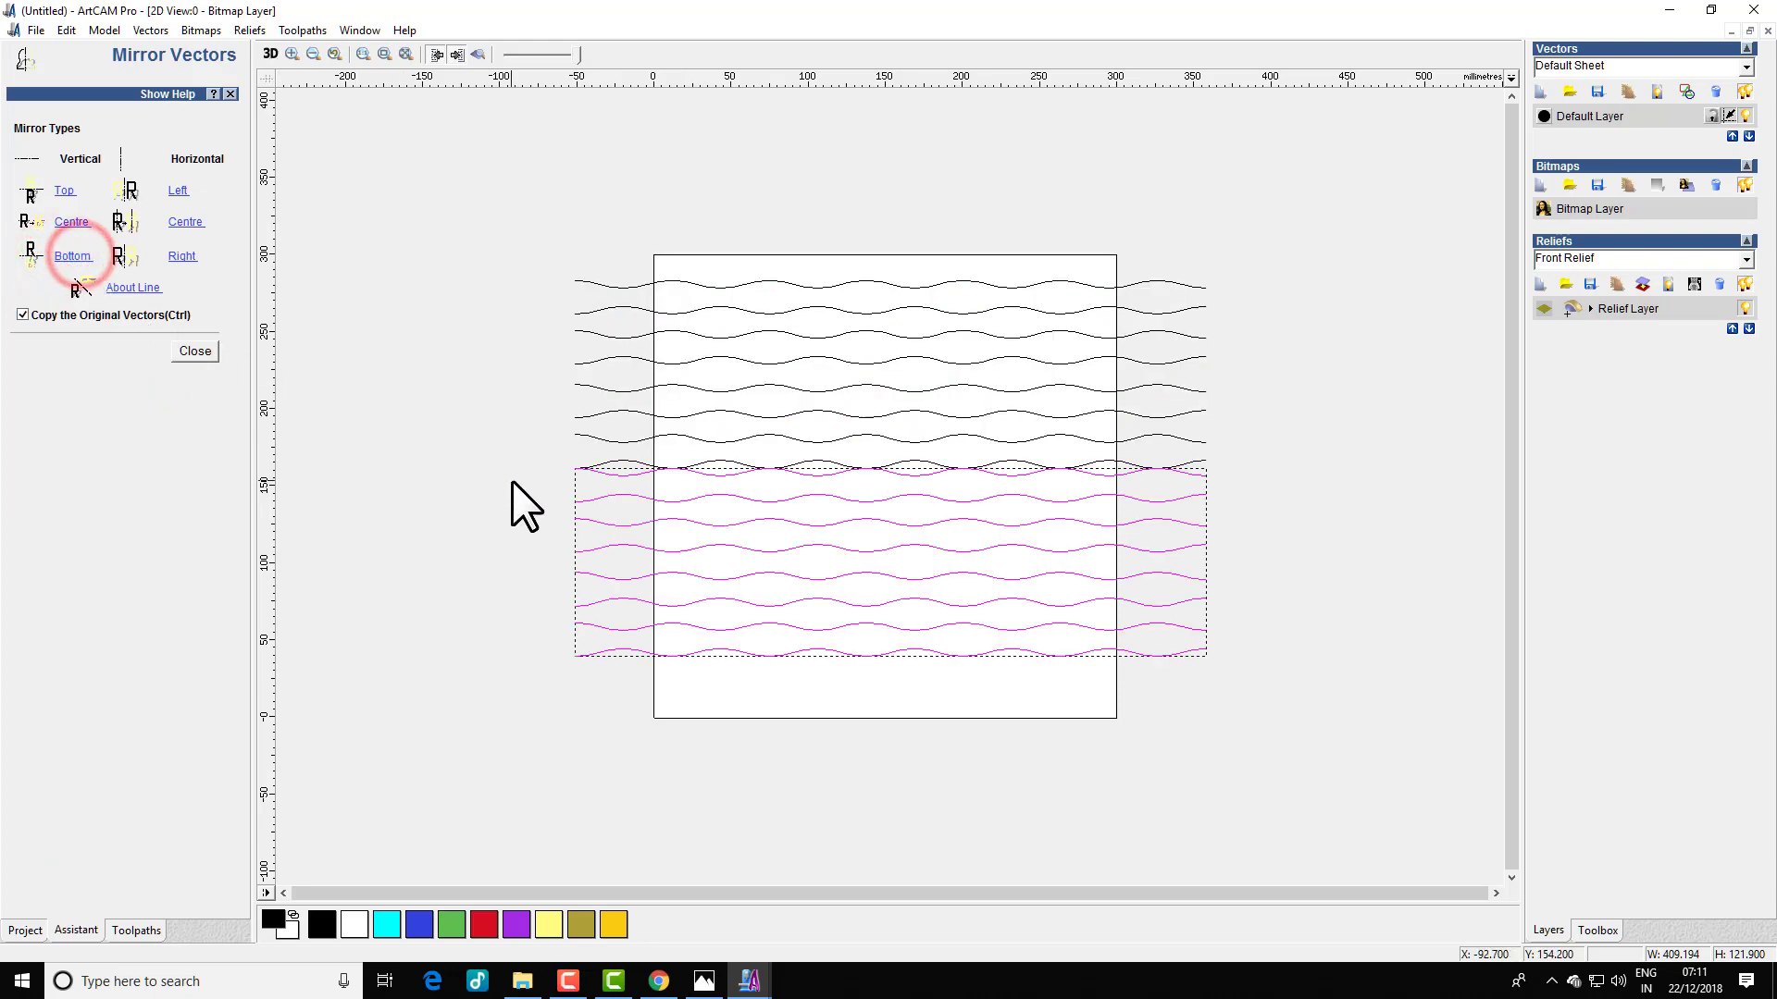
- Move the eight mirrored waves straight down about 12 mm from the original eight
scroll(920, 568, "up", 2)
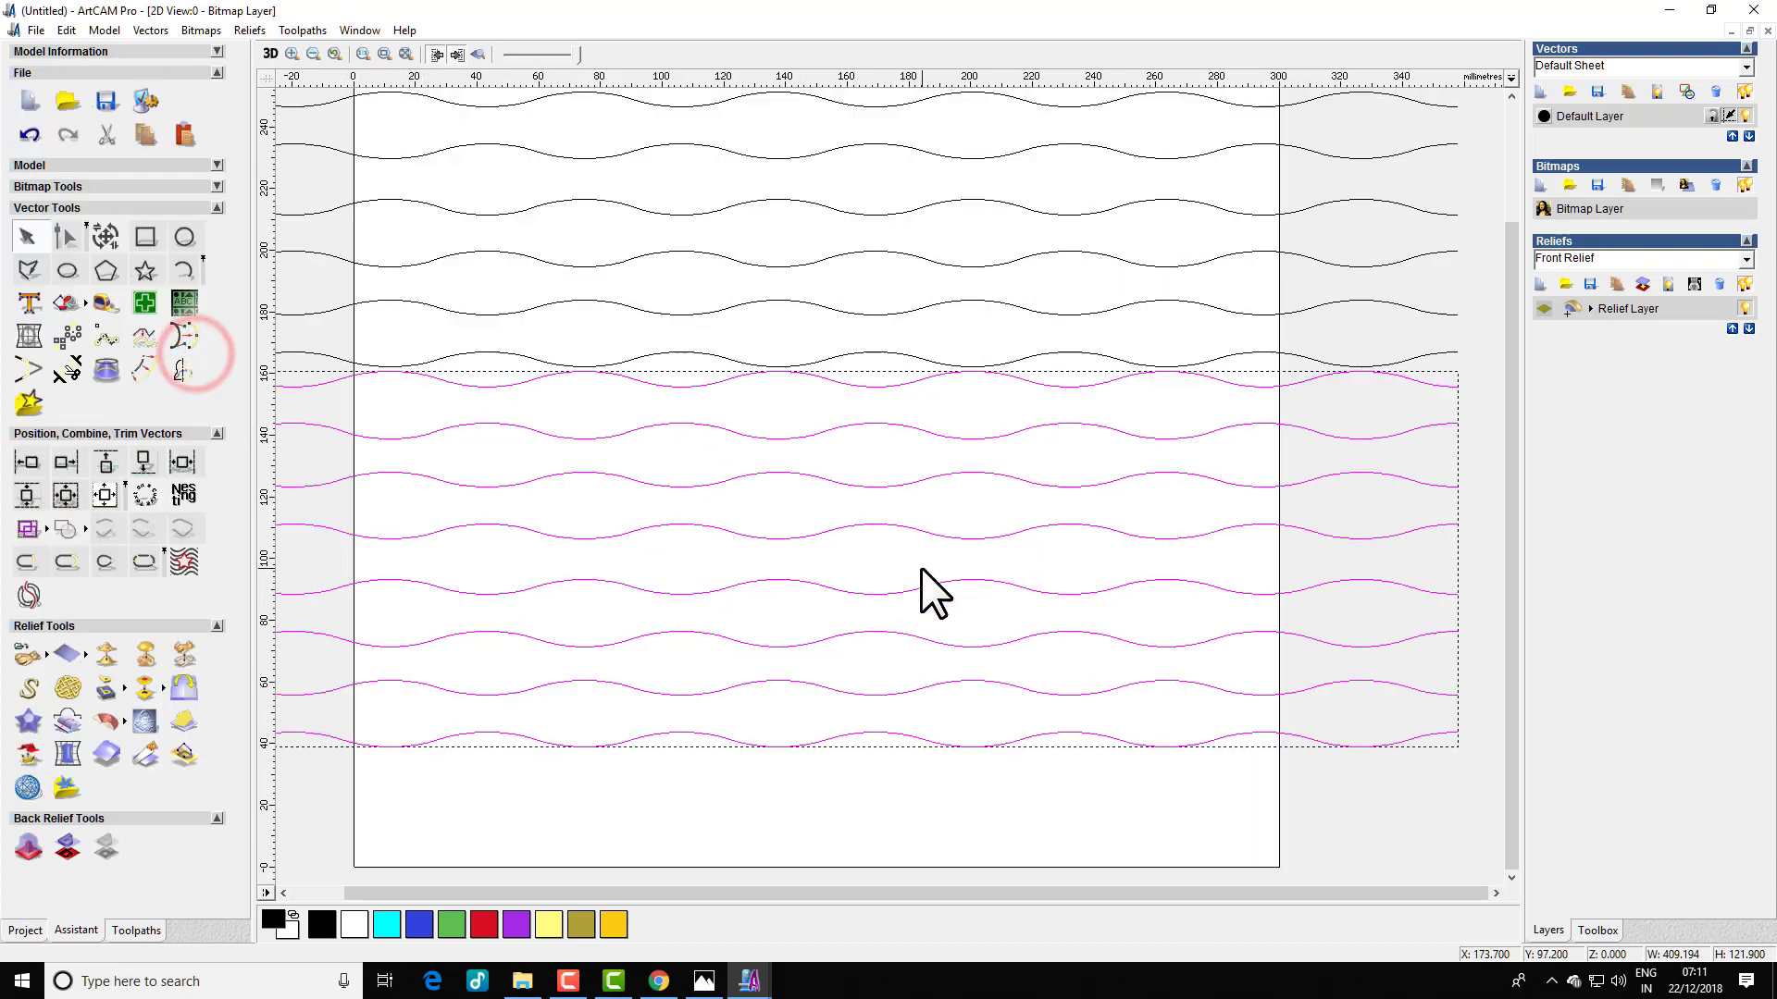
left_click_drag(920, 568, 919, 575)
scroll(919, 576, "down", 4)
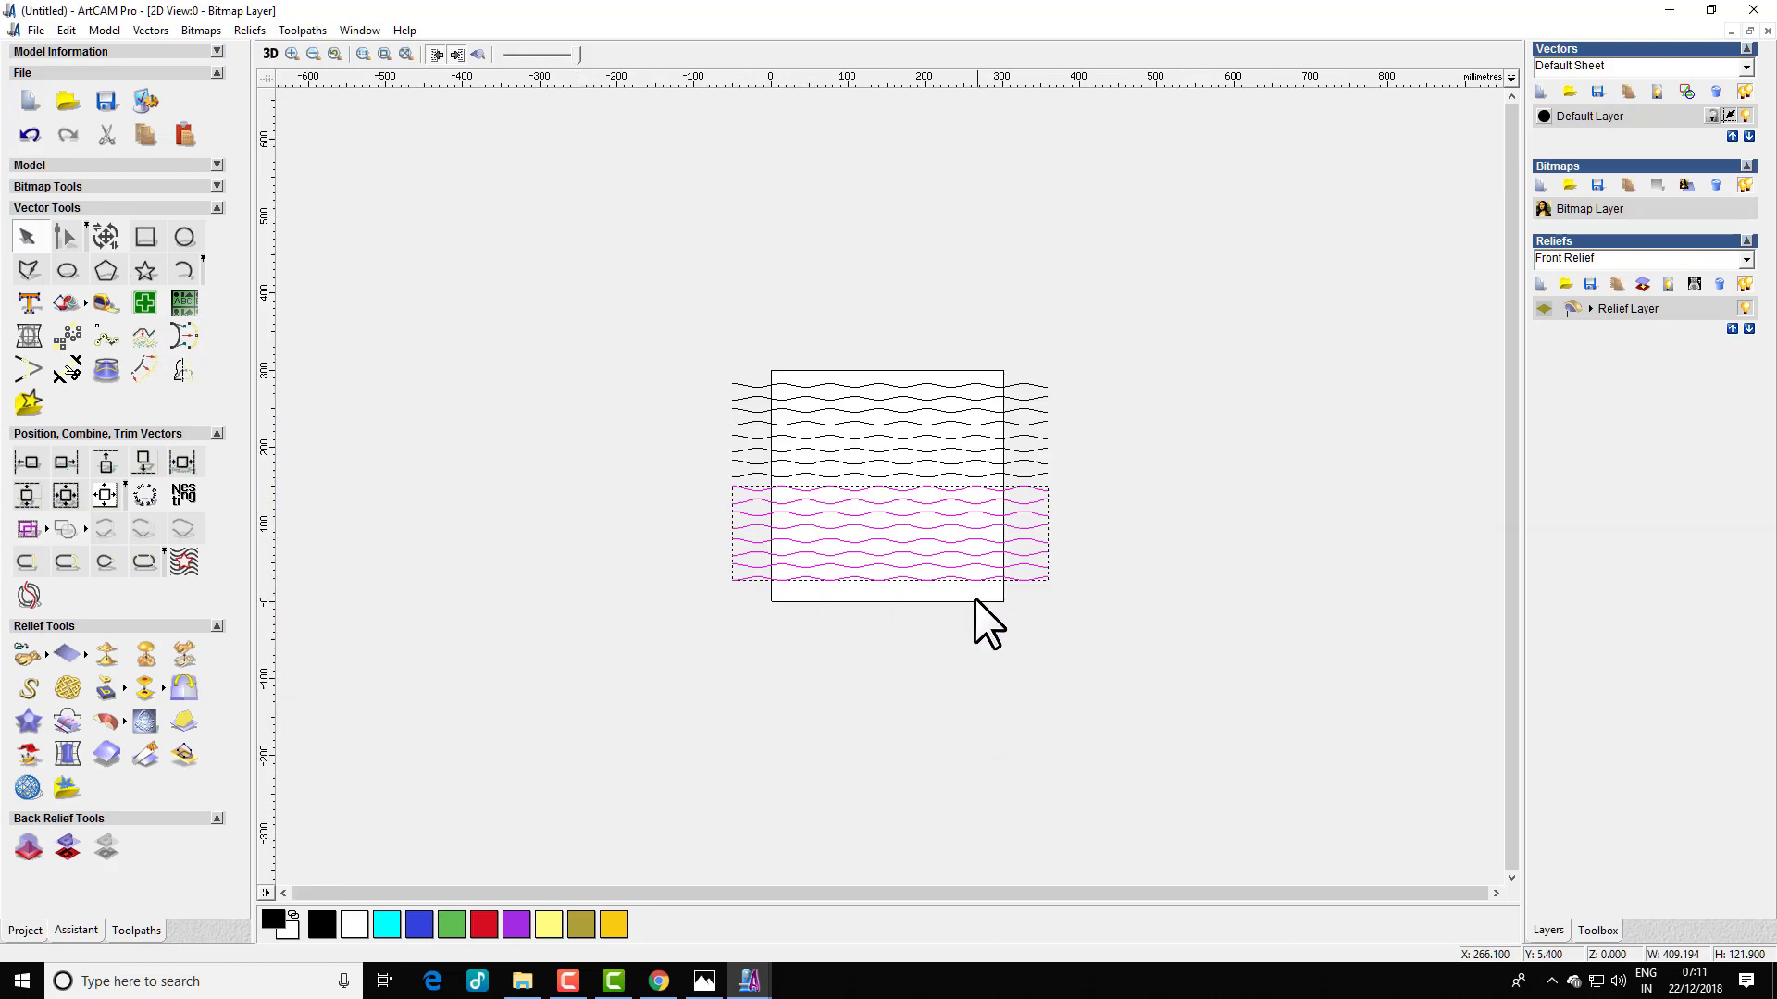
- Mirror all sixteen waves vertically about their bottom, keeping the originals
left_click_drag(630, 314, 1190, 735)
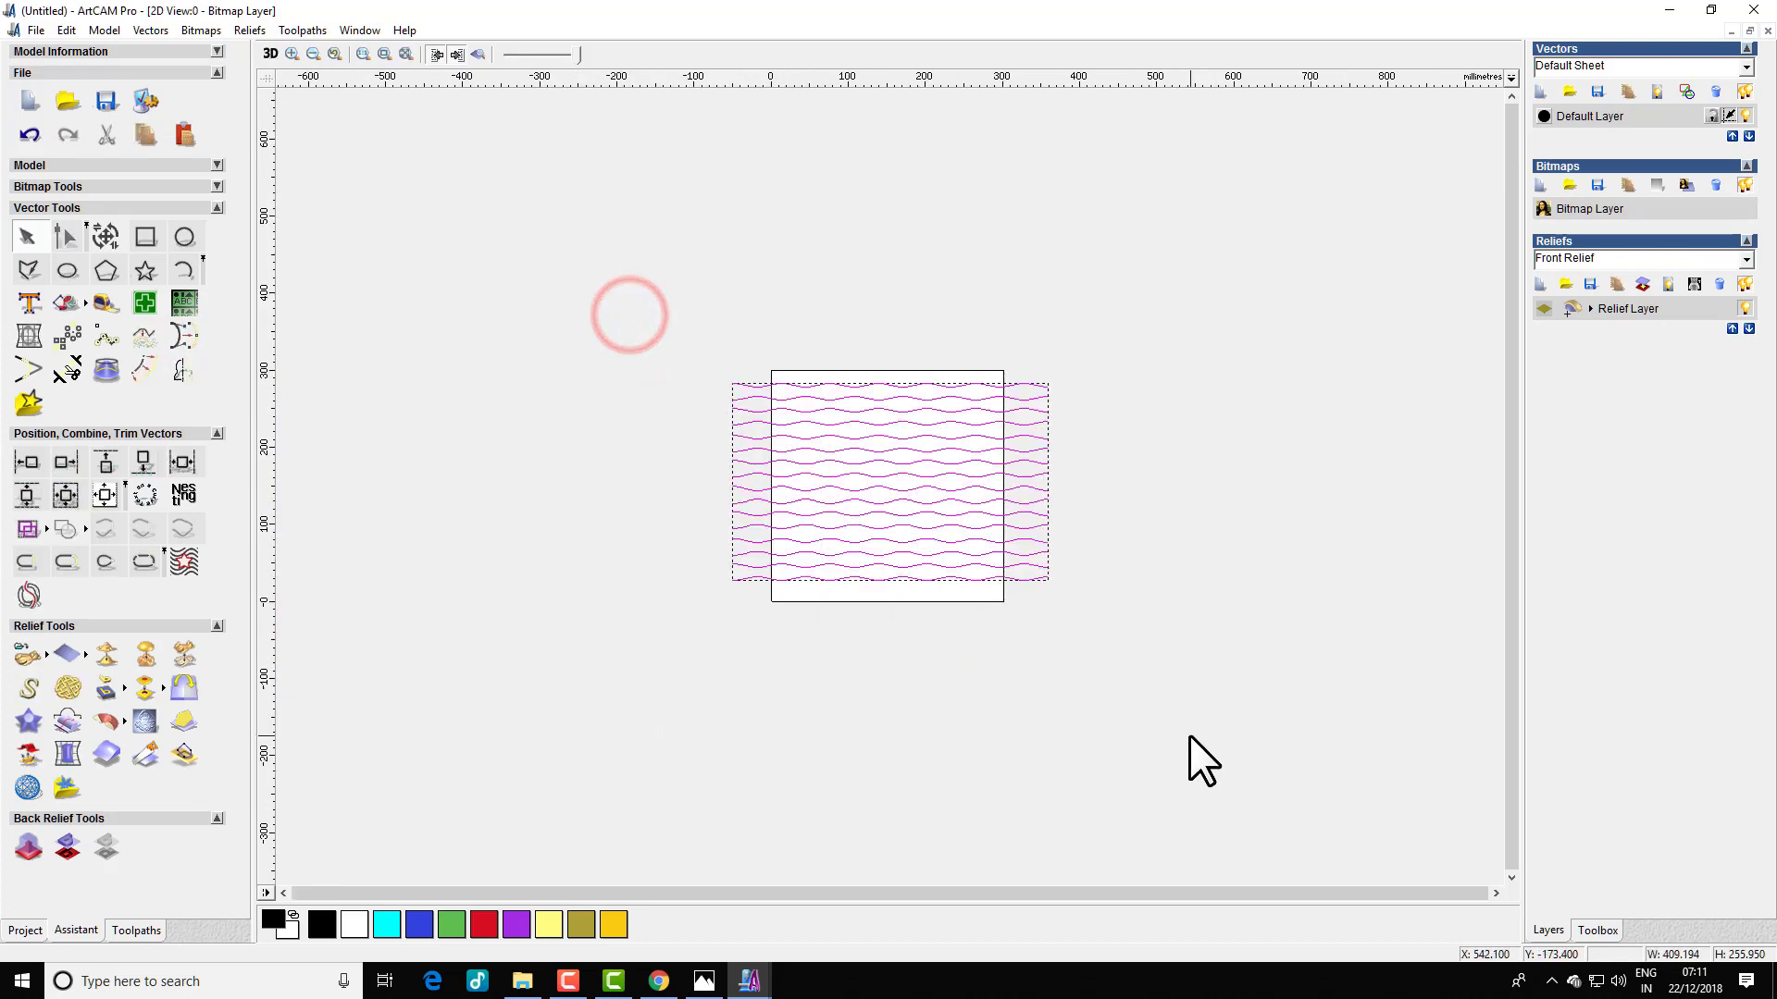
key("F2")
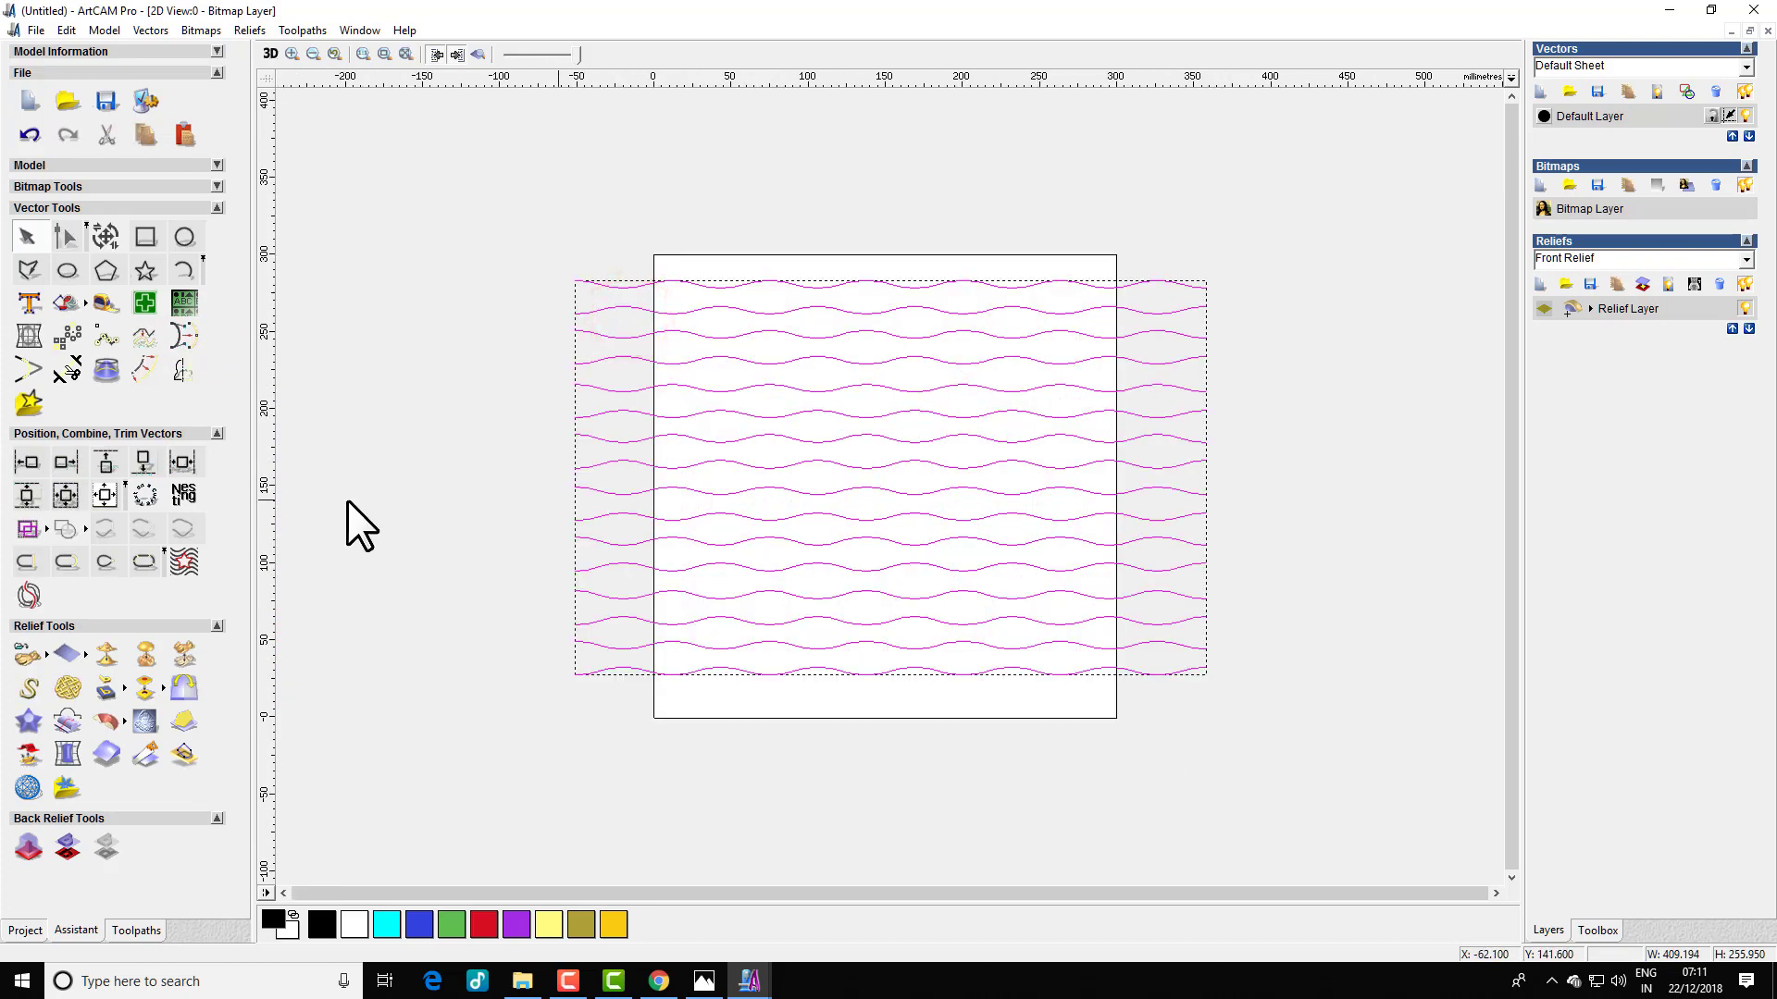
left_click(180, 373)
left_click(70, 256)
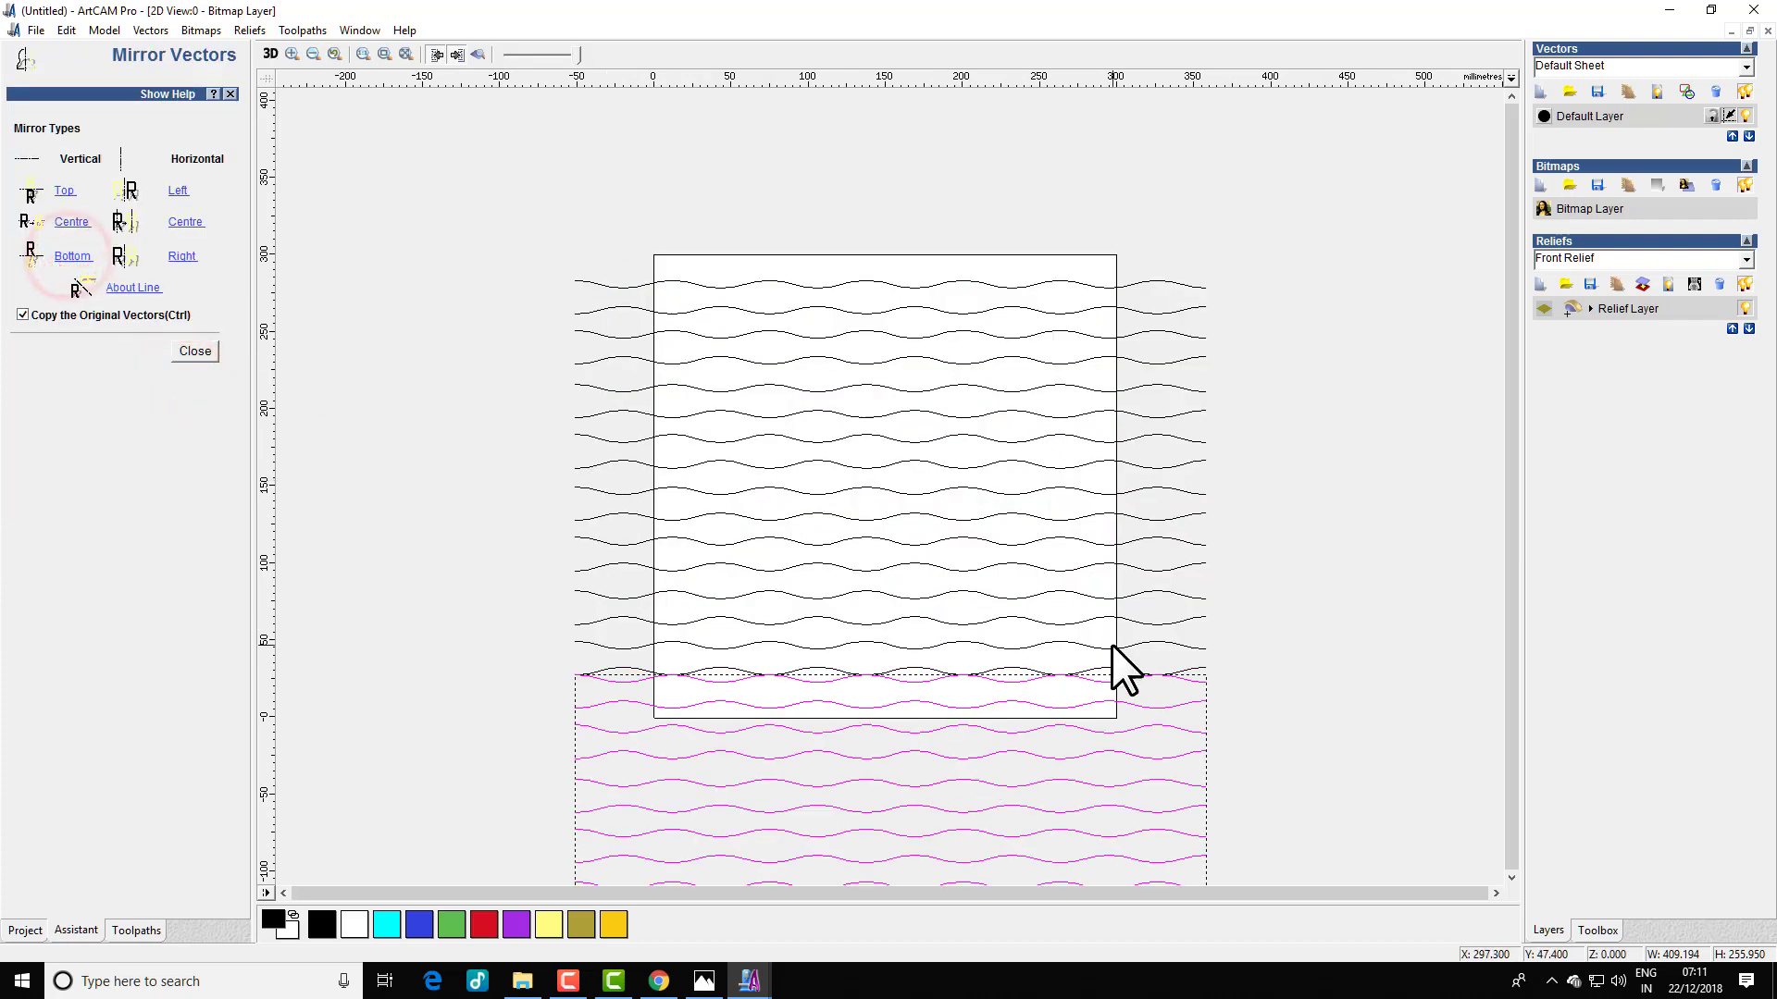
scroll(1157, 664, "down", 2)
scroll(1157, 663, "up", 2)
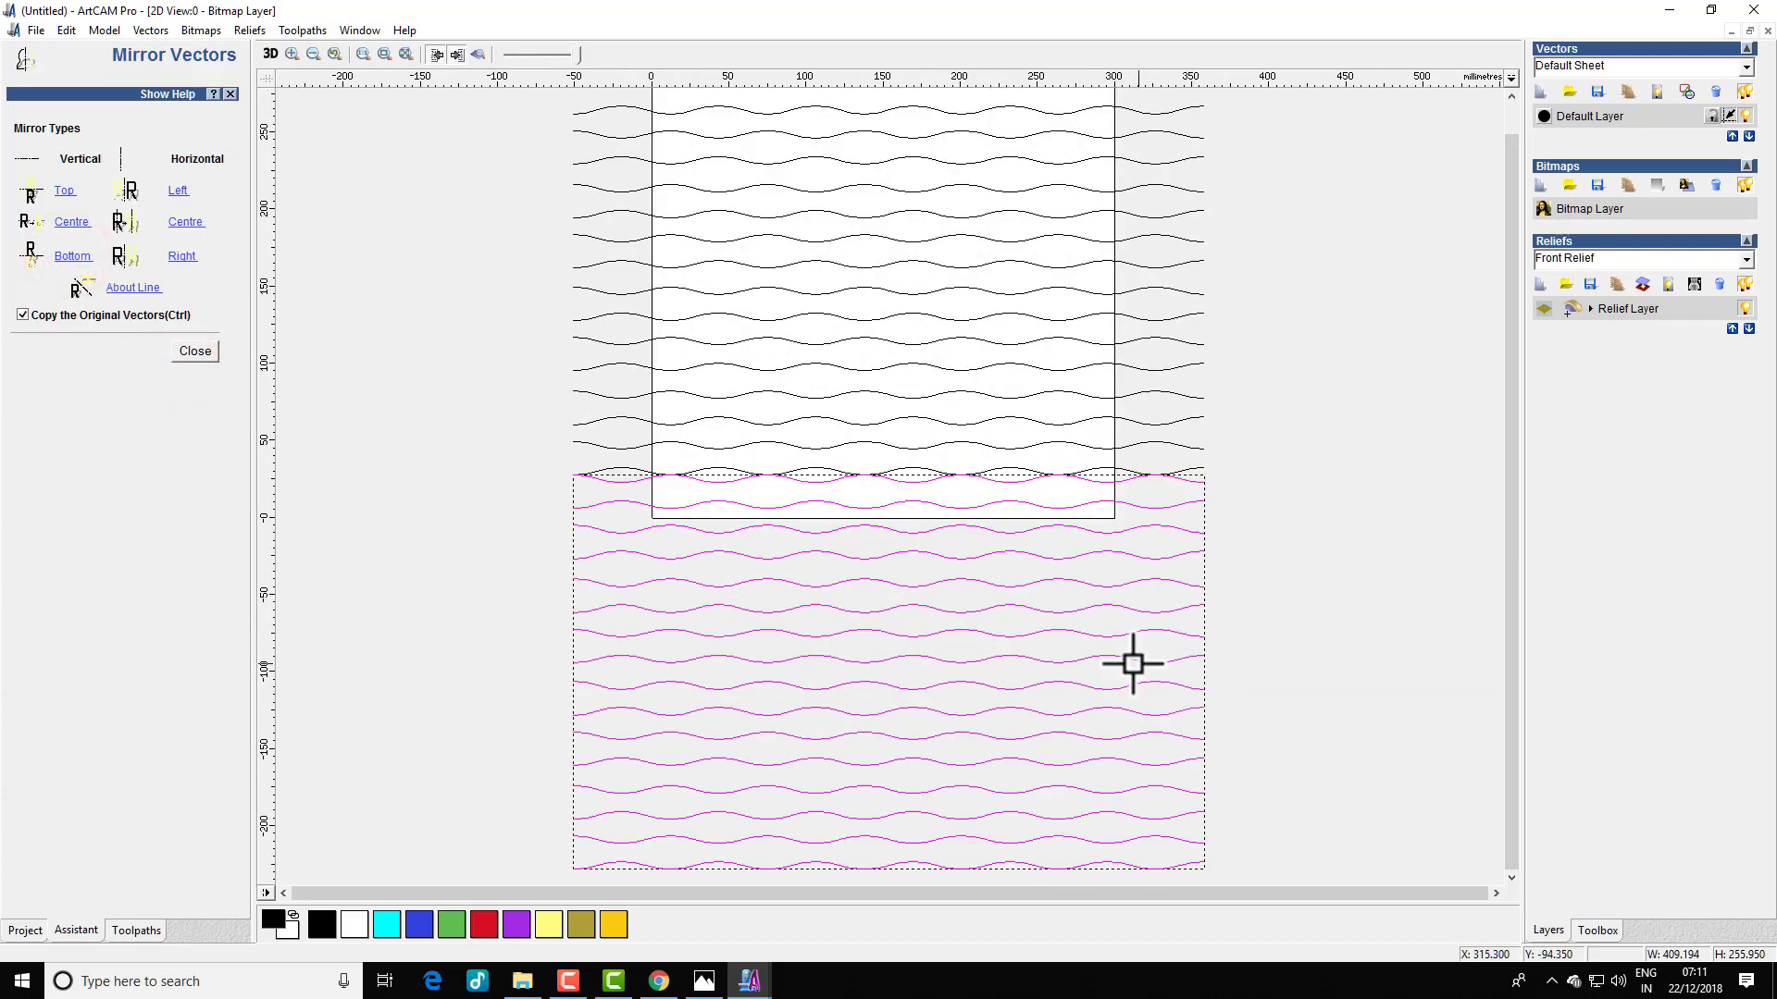
left_click(196, 351)
- Nudge the sixteen mirrored waves straight down to leave a gap of about 13 mm below the original block
key("Down")
key("Down")
key("Down")
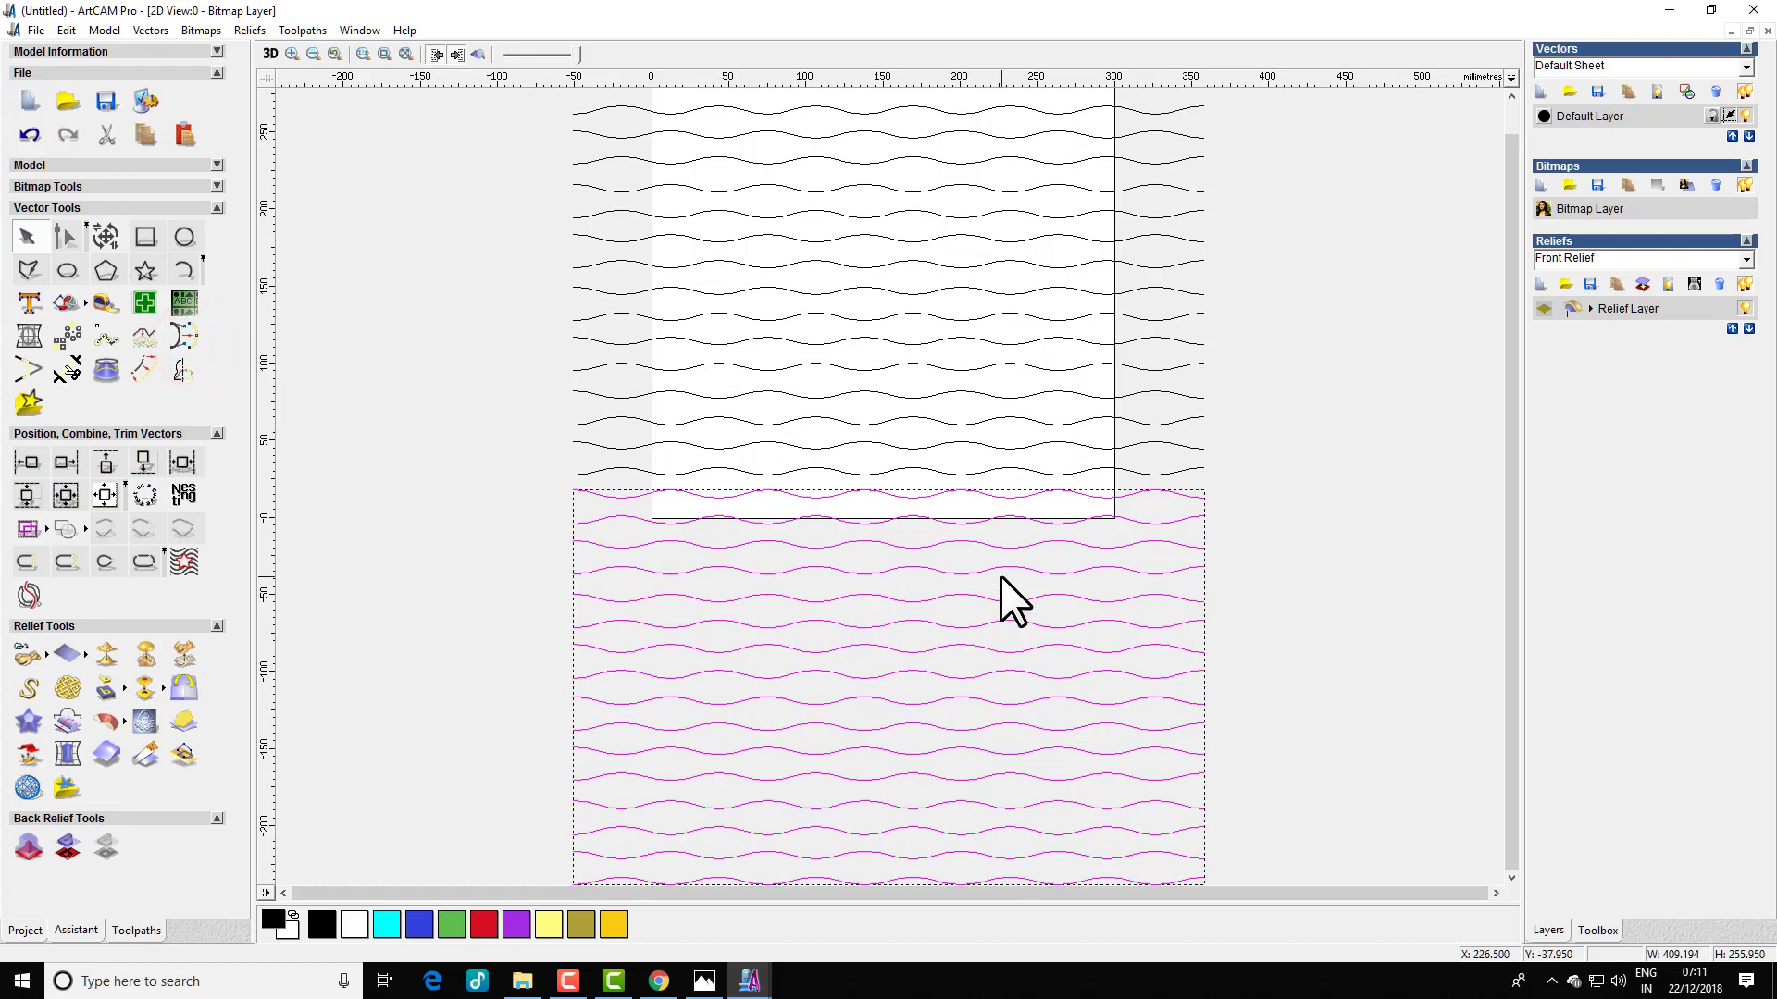
key("Down")
scroll(1001, 575, "up", 2)
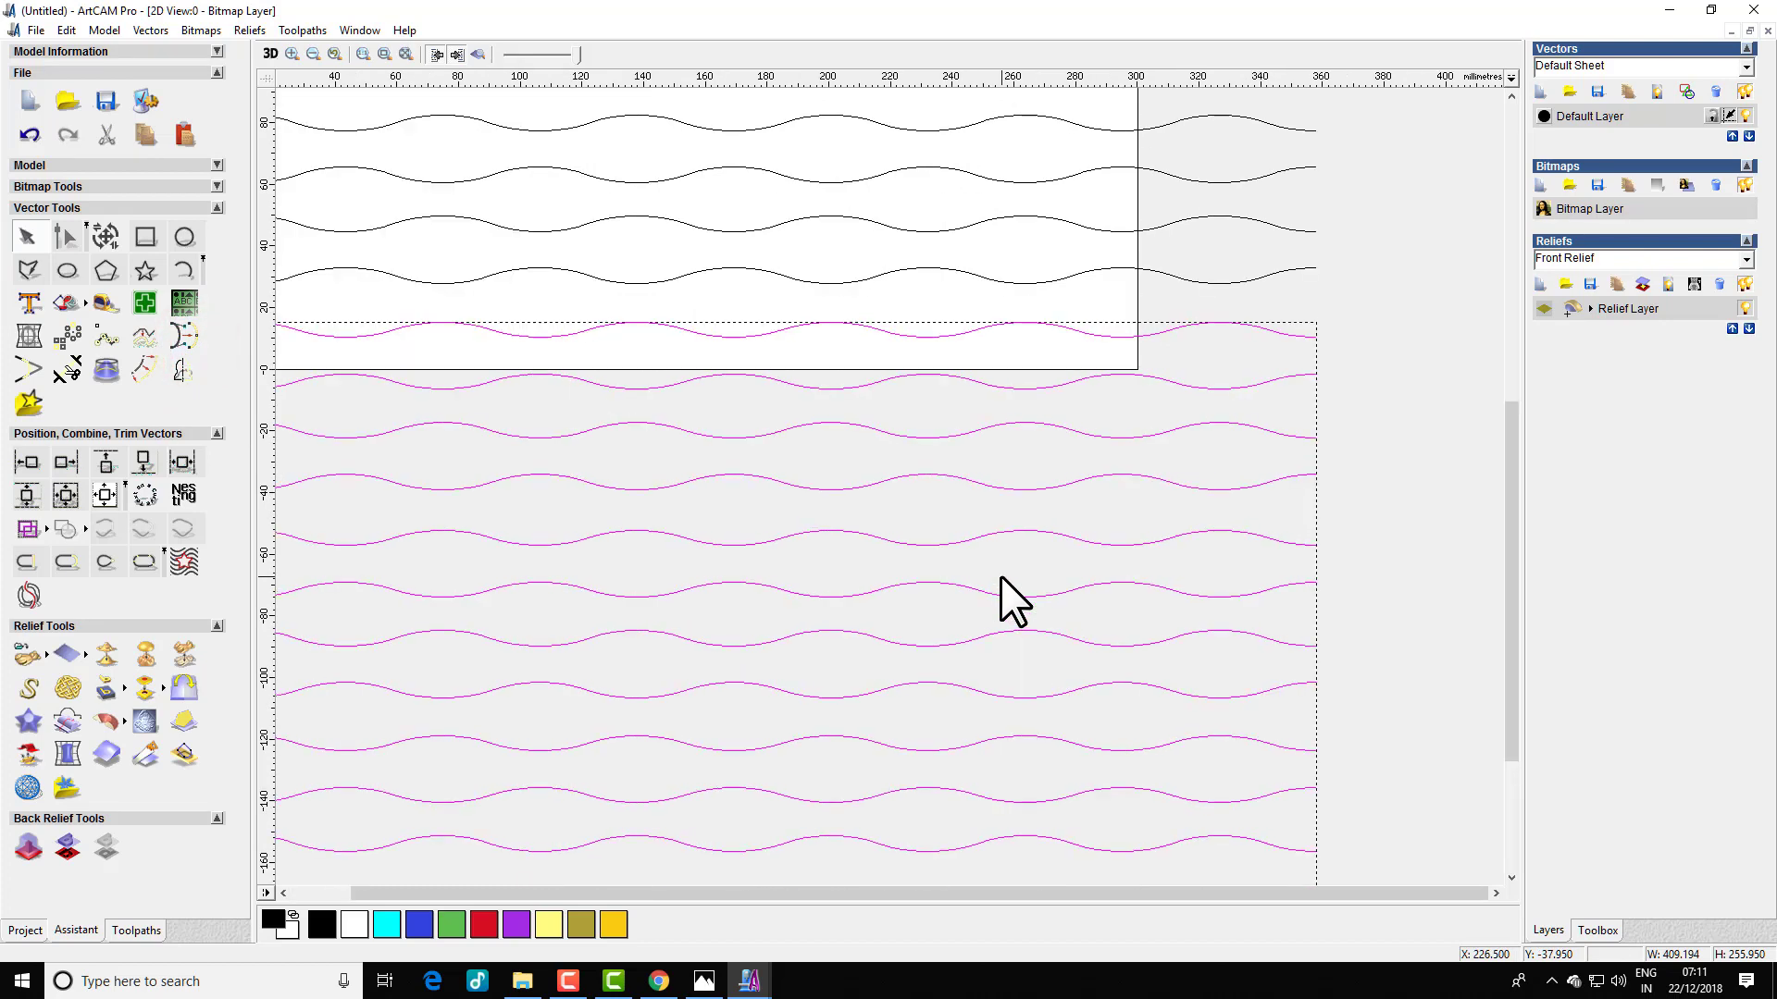
key("Down")
scroll(1001, 575, "down", 4)
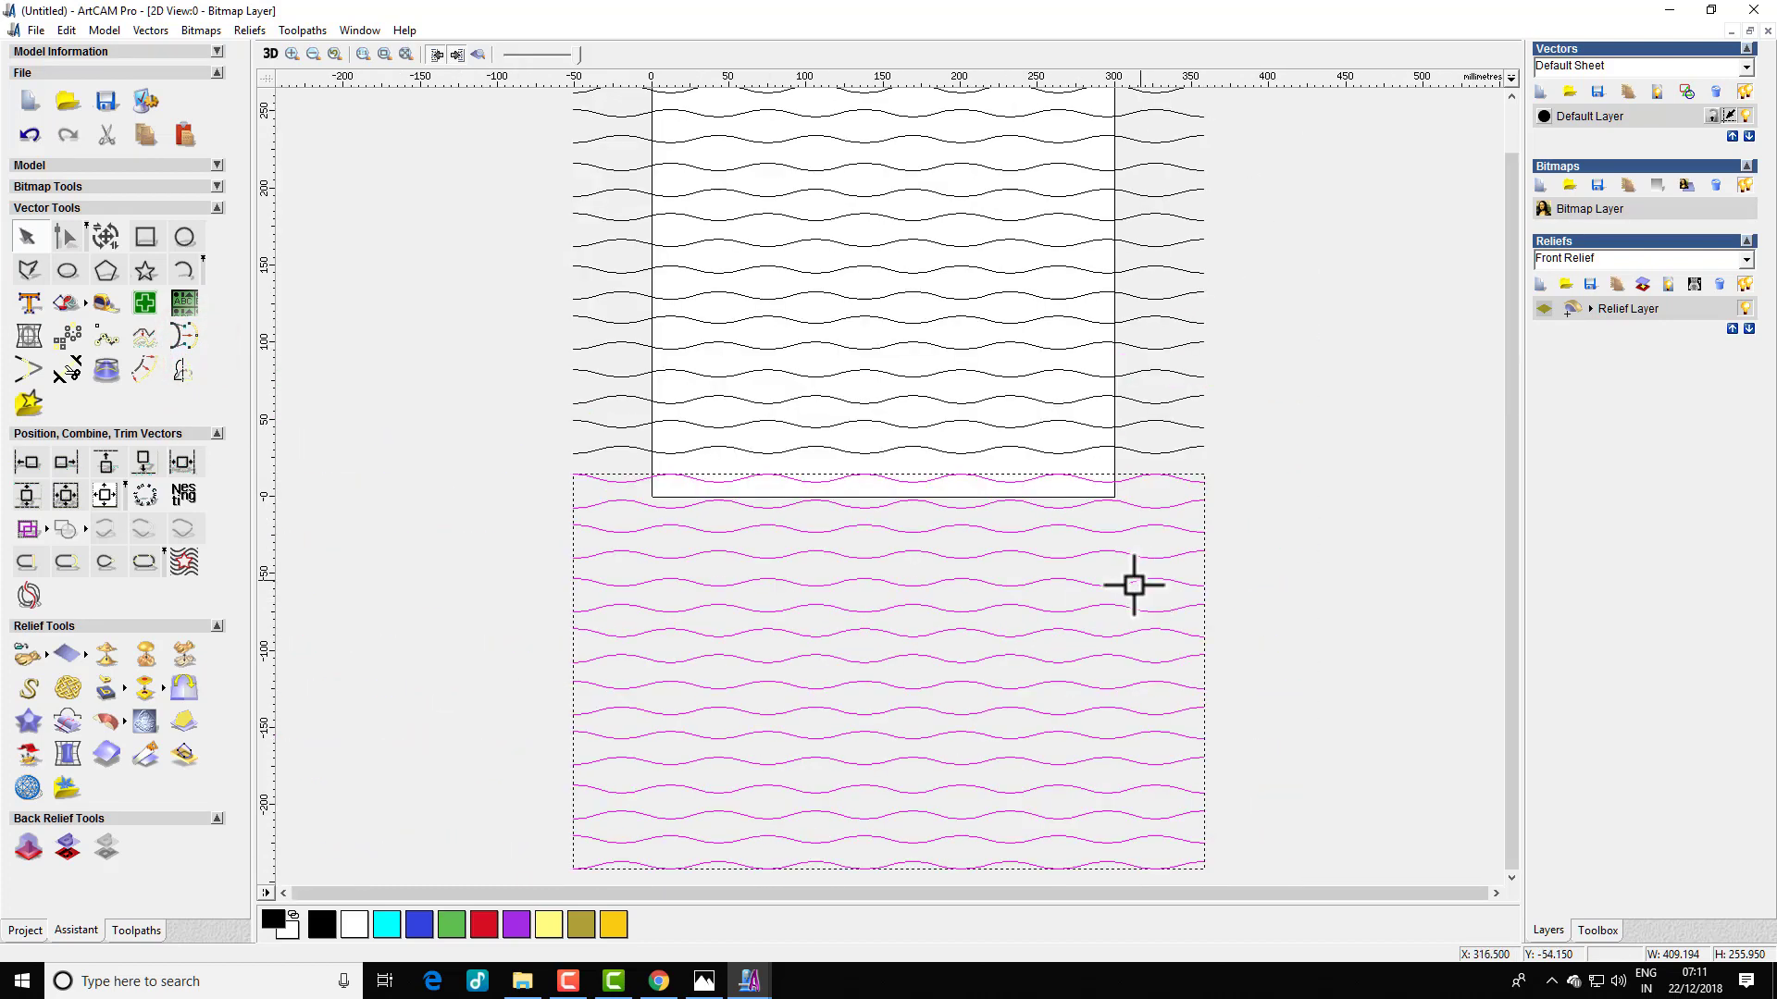
- Delete the lowest seven waves and centre all the remaining waves on the model
left_click_drag(625, 609, 1169, 740)
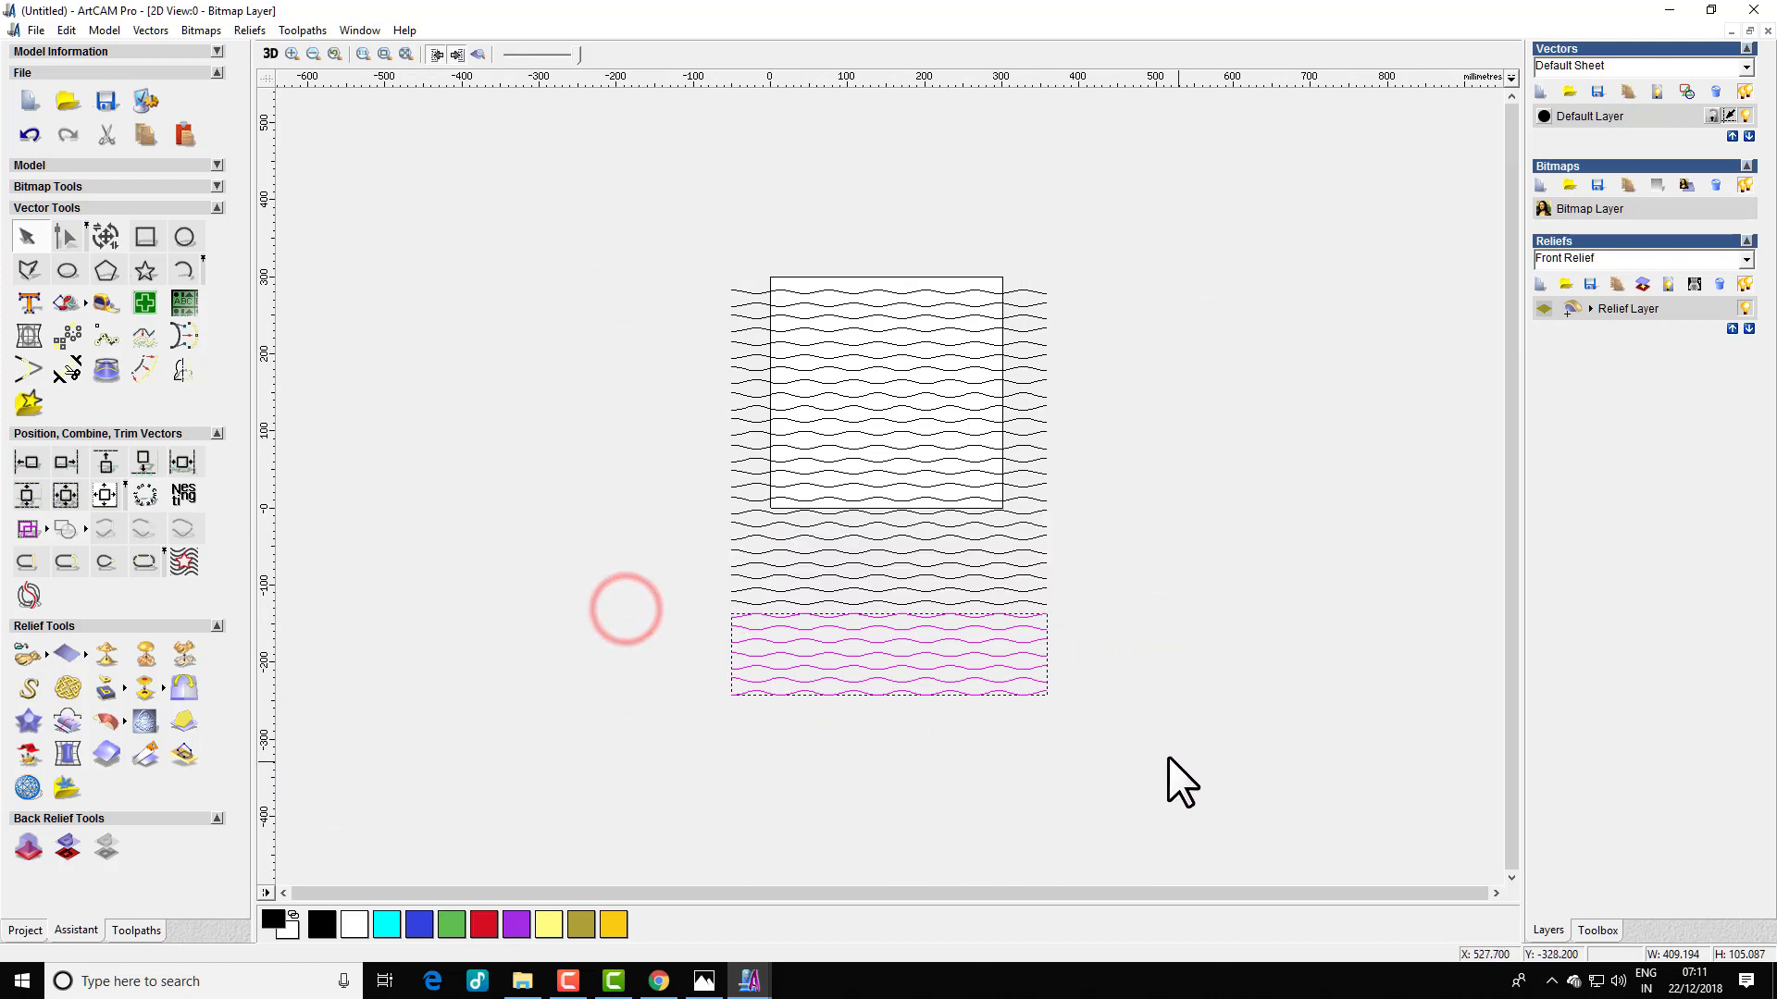
key("Delete")
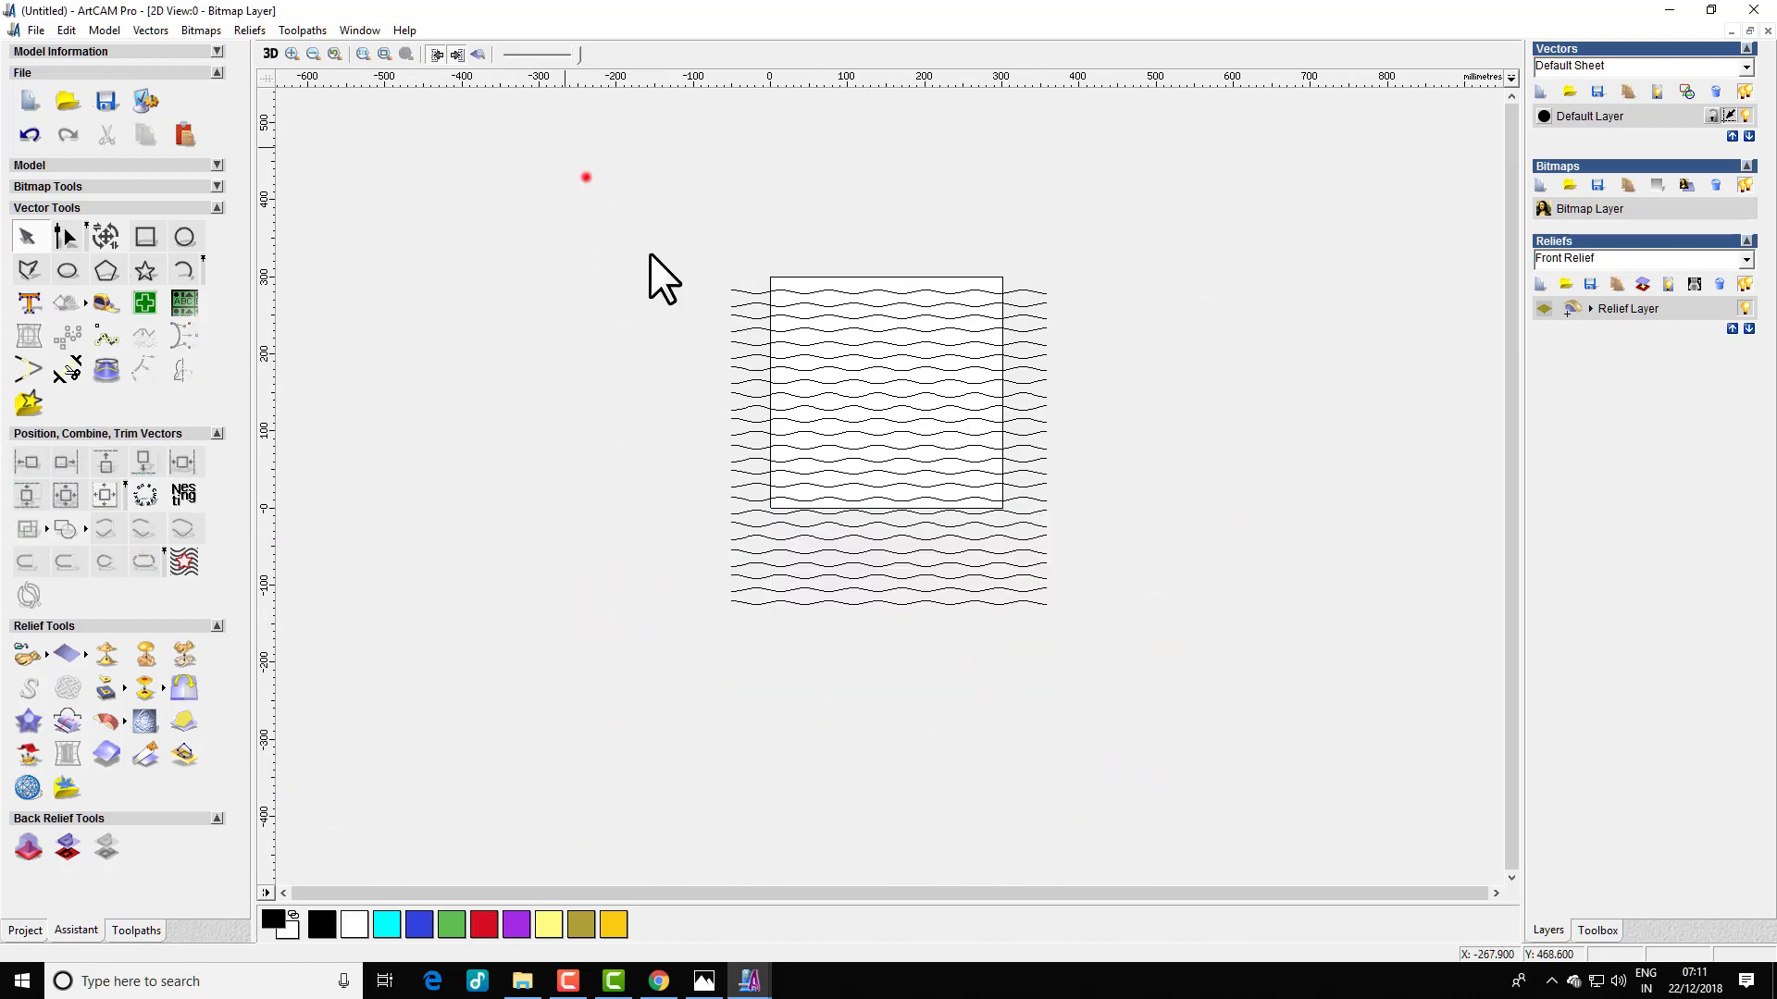
left_click_drag(586, 177, 1241, 771)
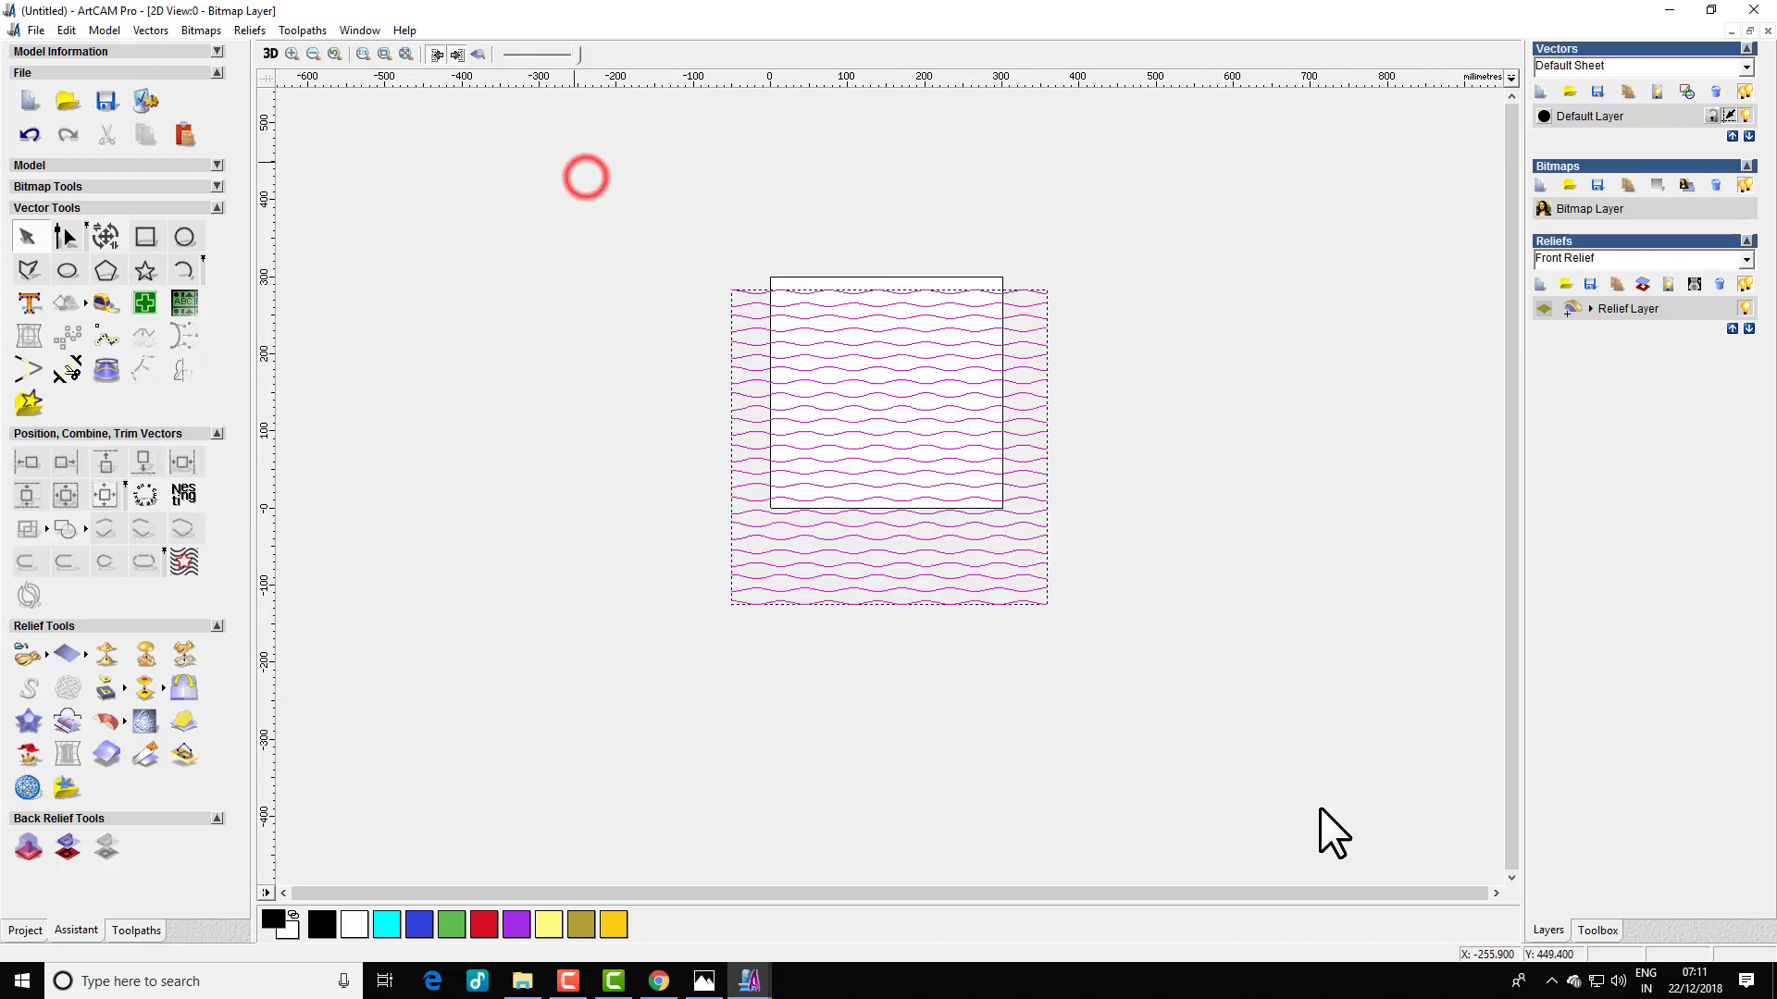
left_click(109, 500)
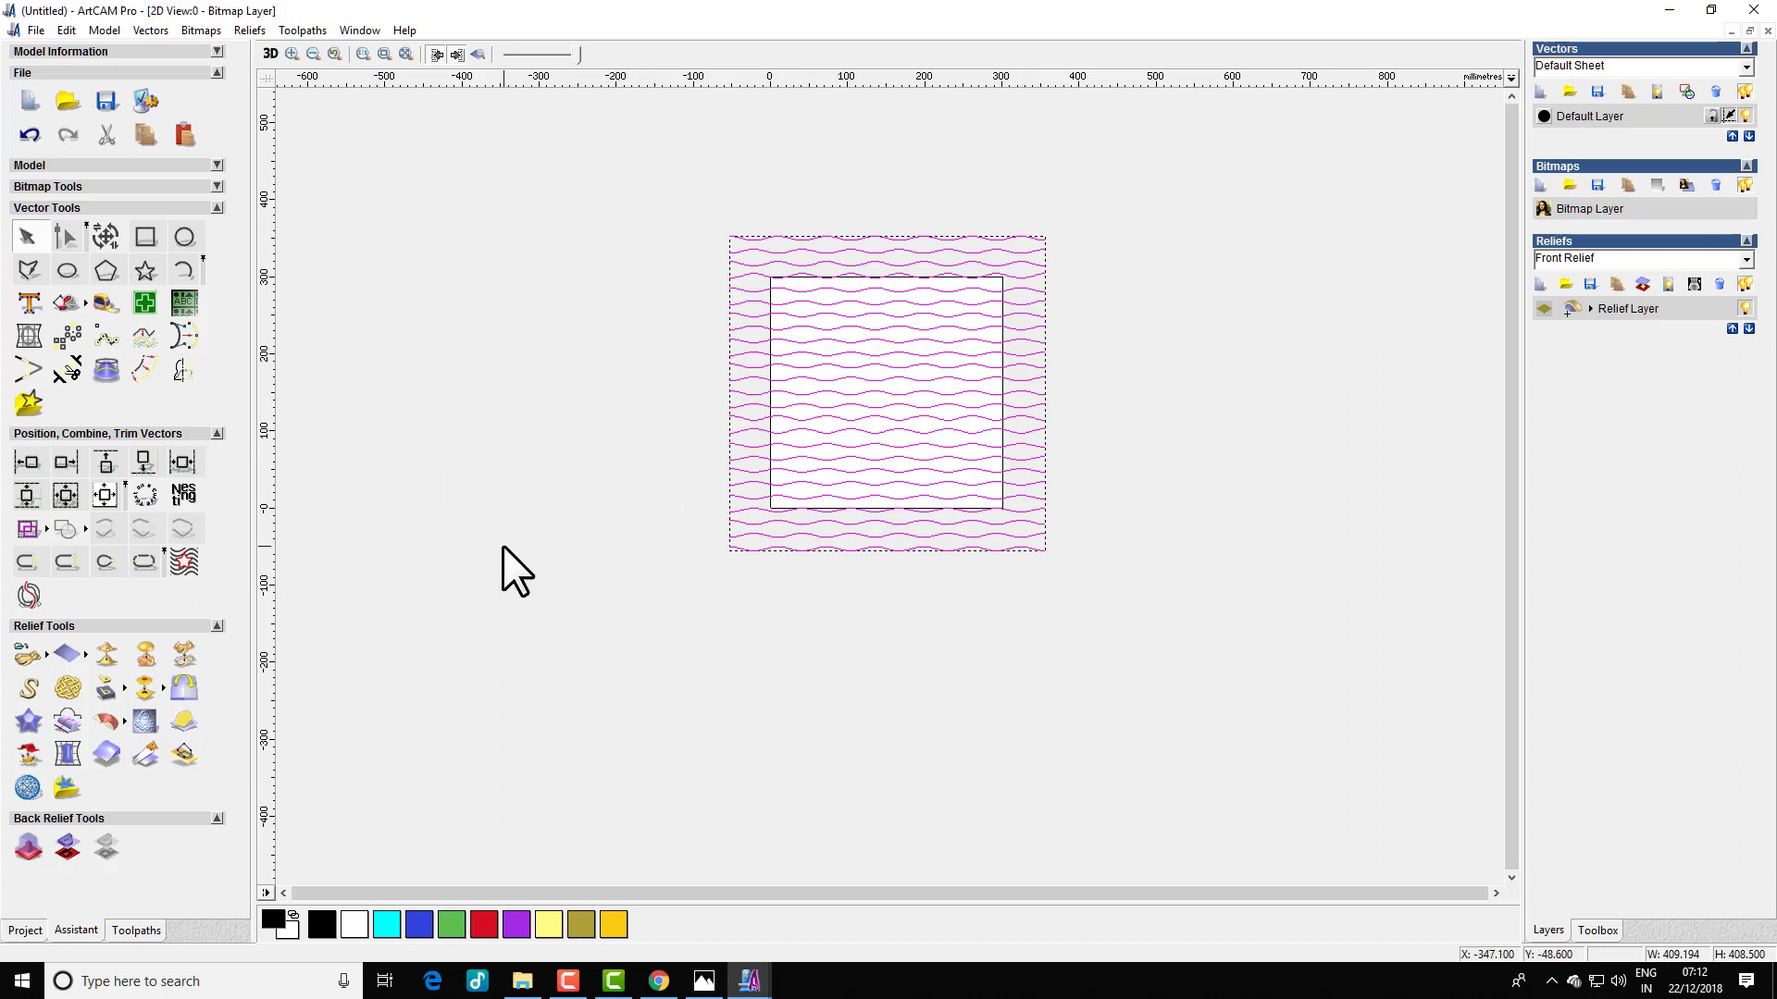
- Create a copy of all the waves rotated 90 degrees about their centre, keeping the horizontal originals
key("ctrl+t")
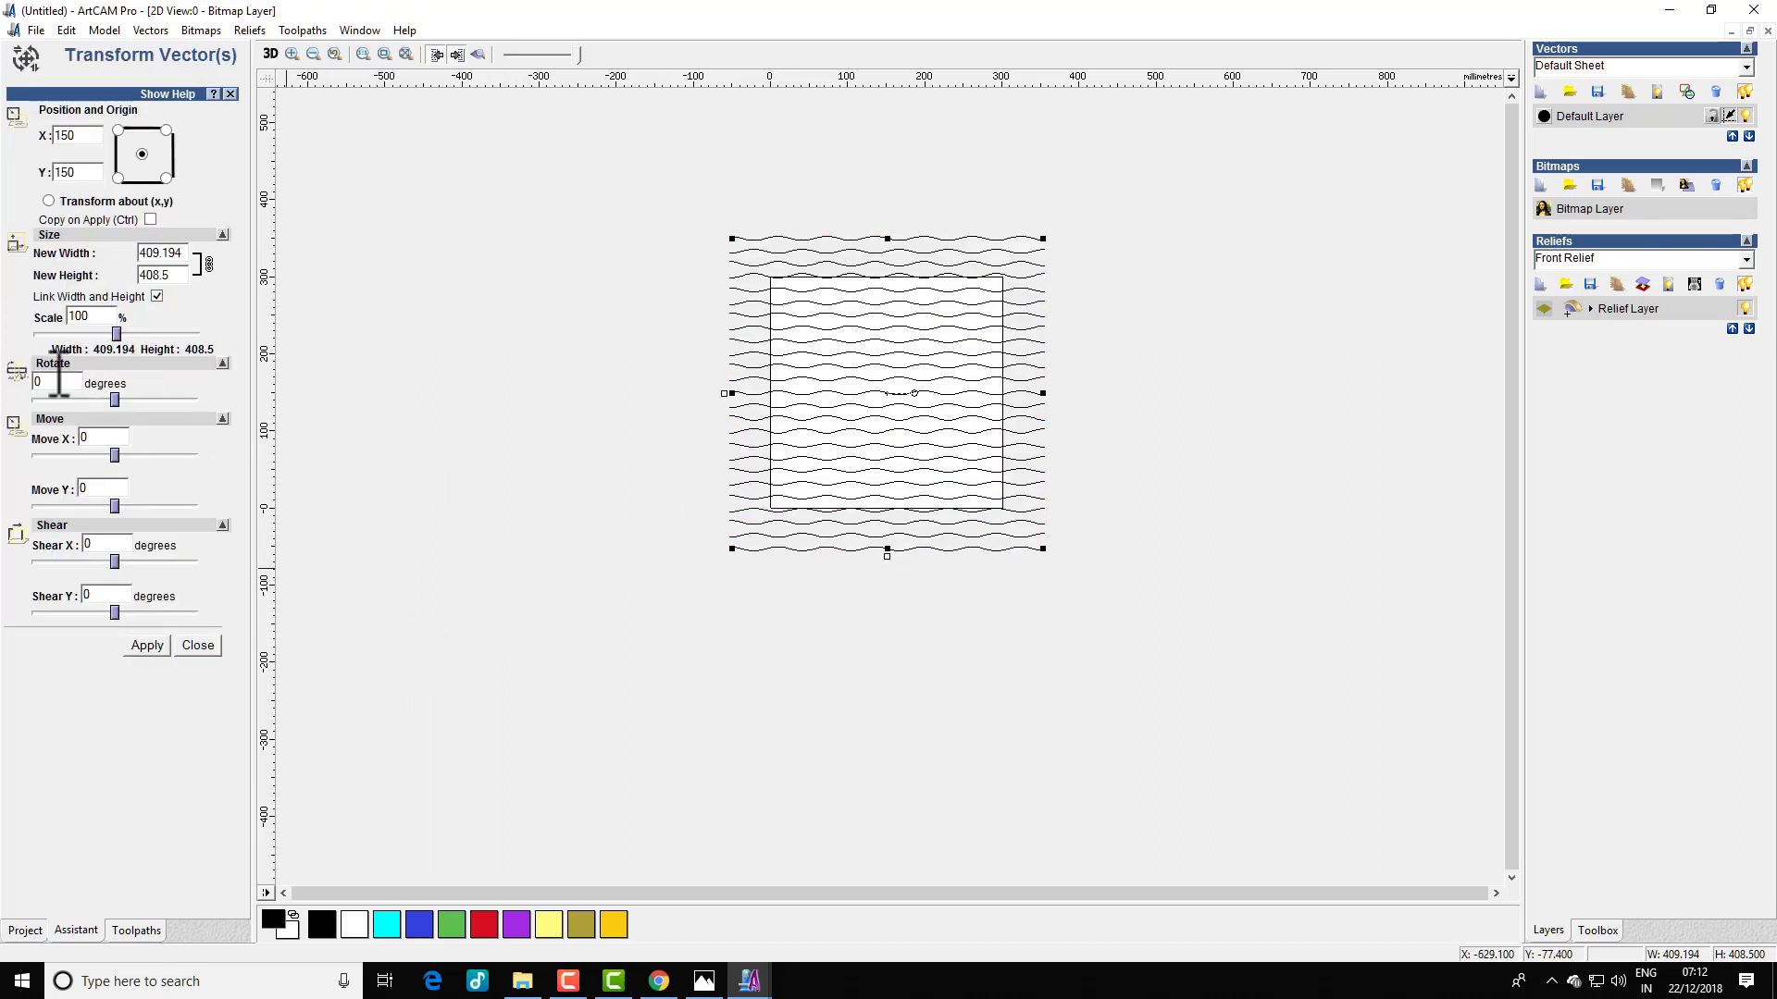
type("9")
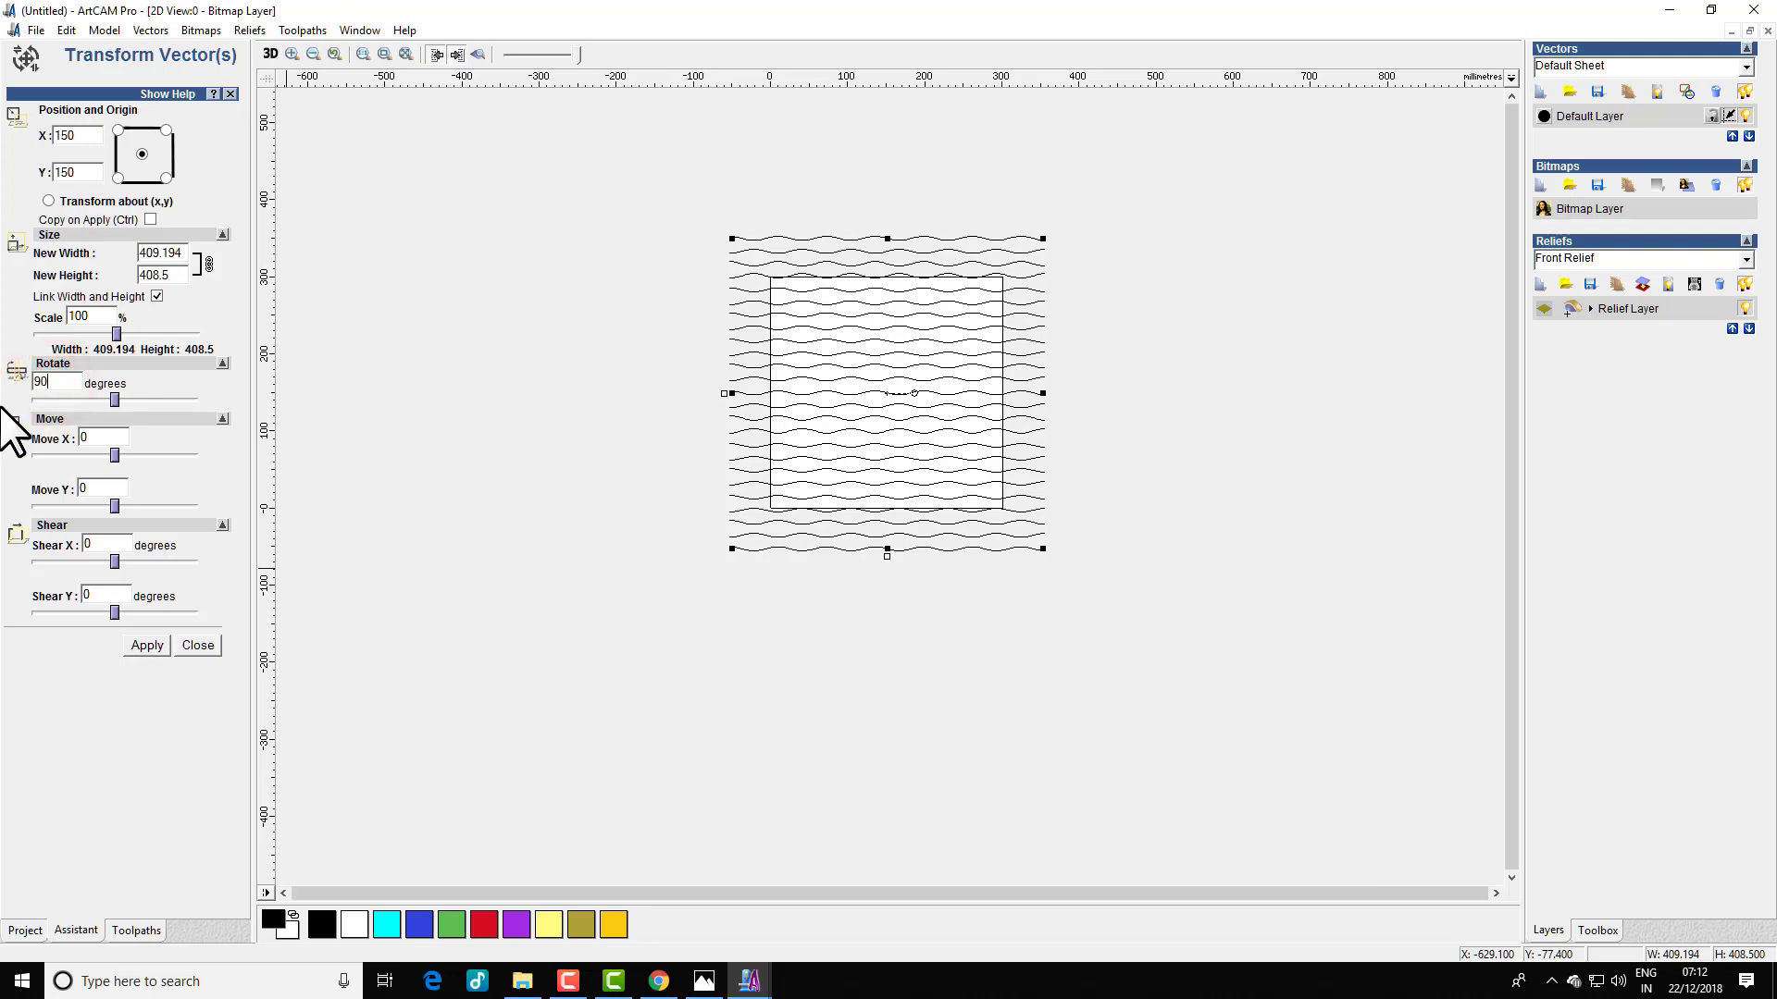
left_click(145, 647)
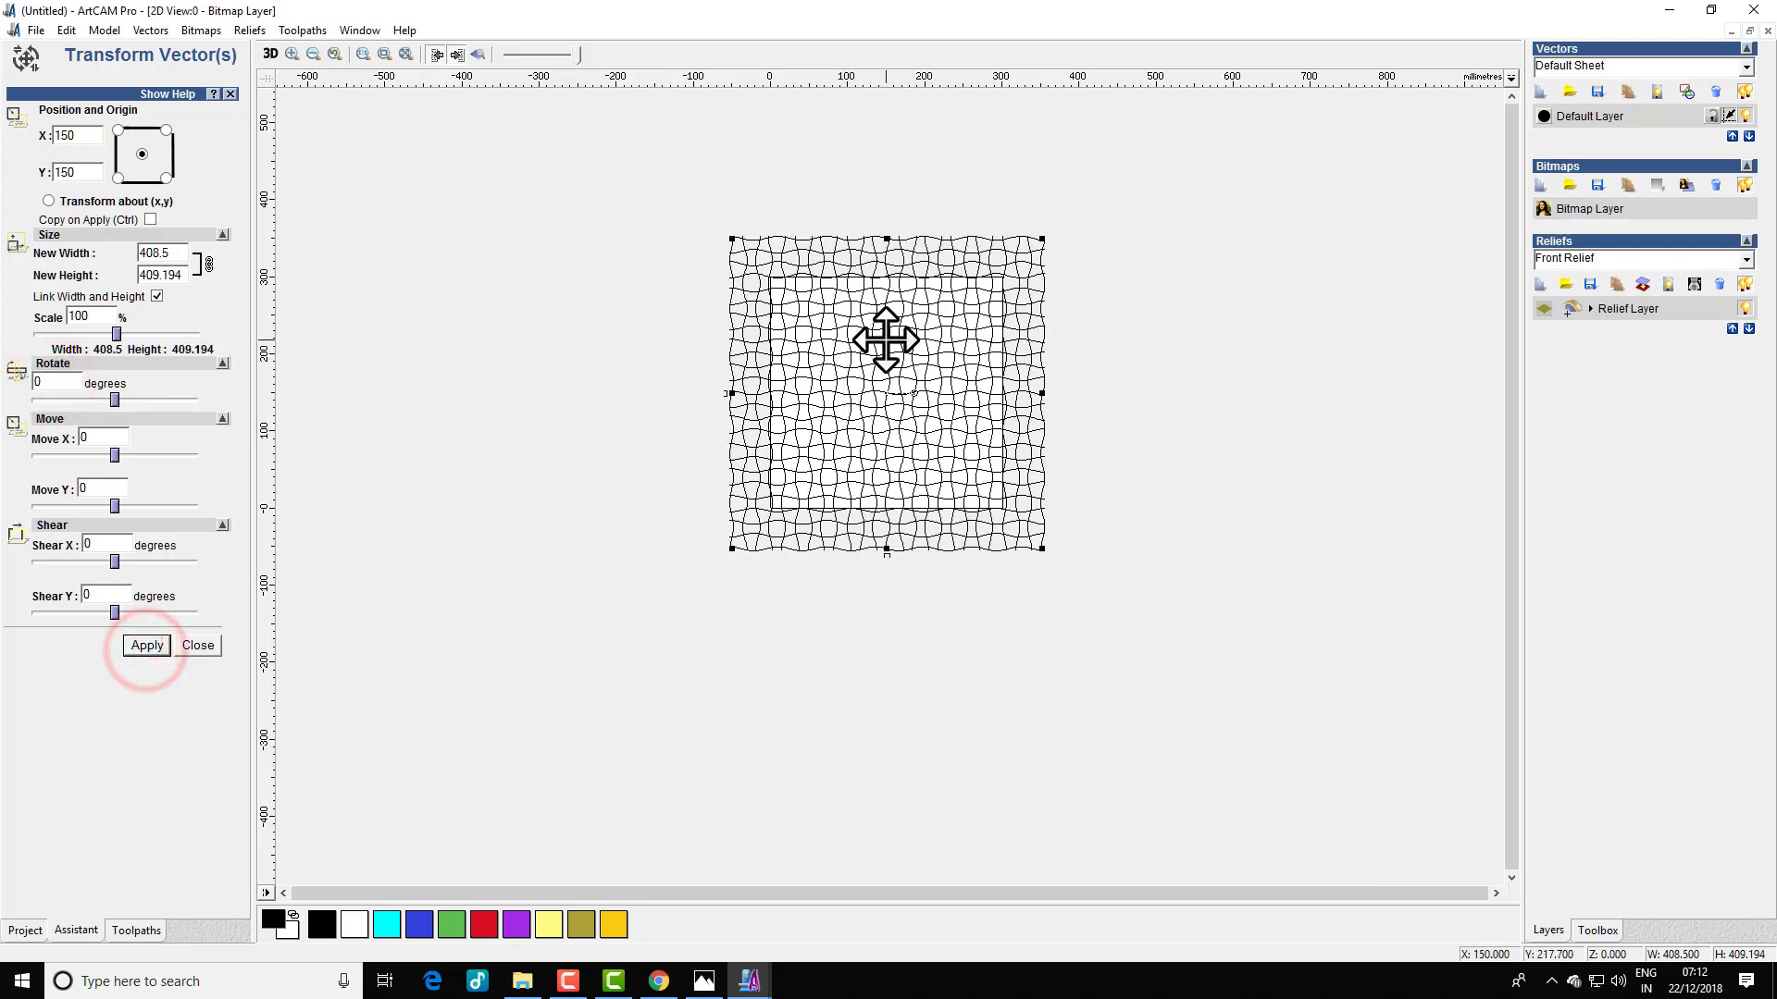
scroll(861, 254, "up", 2)
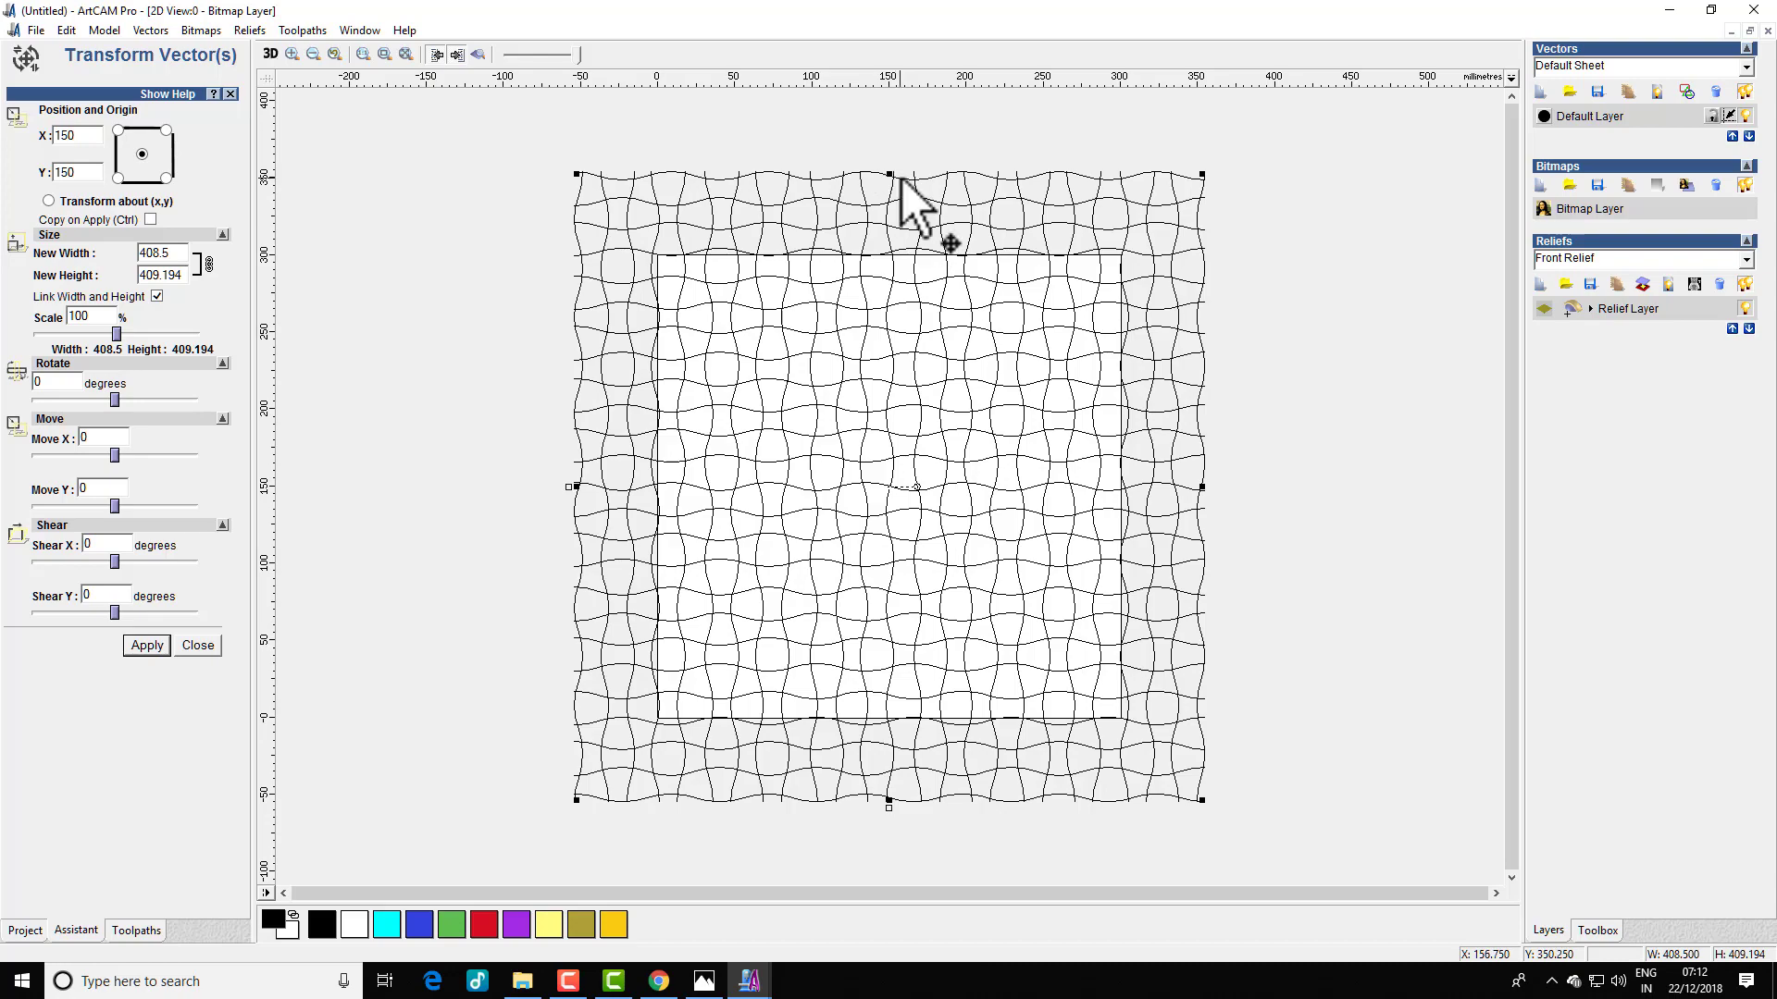
- Stretch the vertical waves beyond both ends of the model to a height of about 626.6 mm
left_click_drag(890, 174, 884, 69)
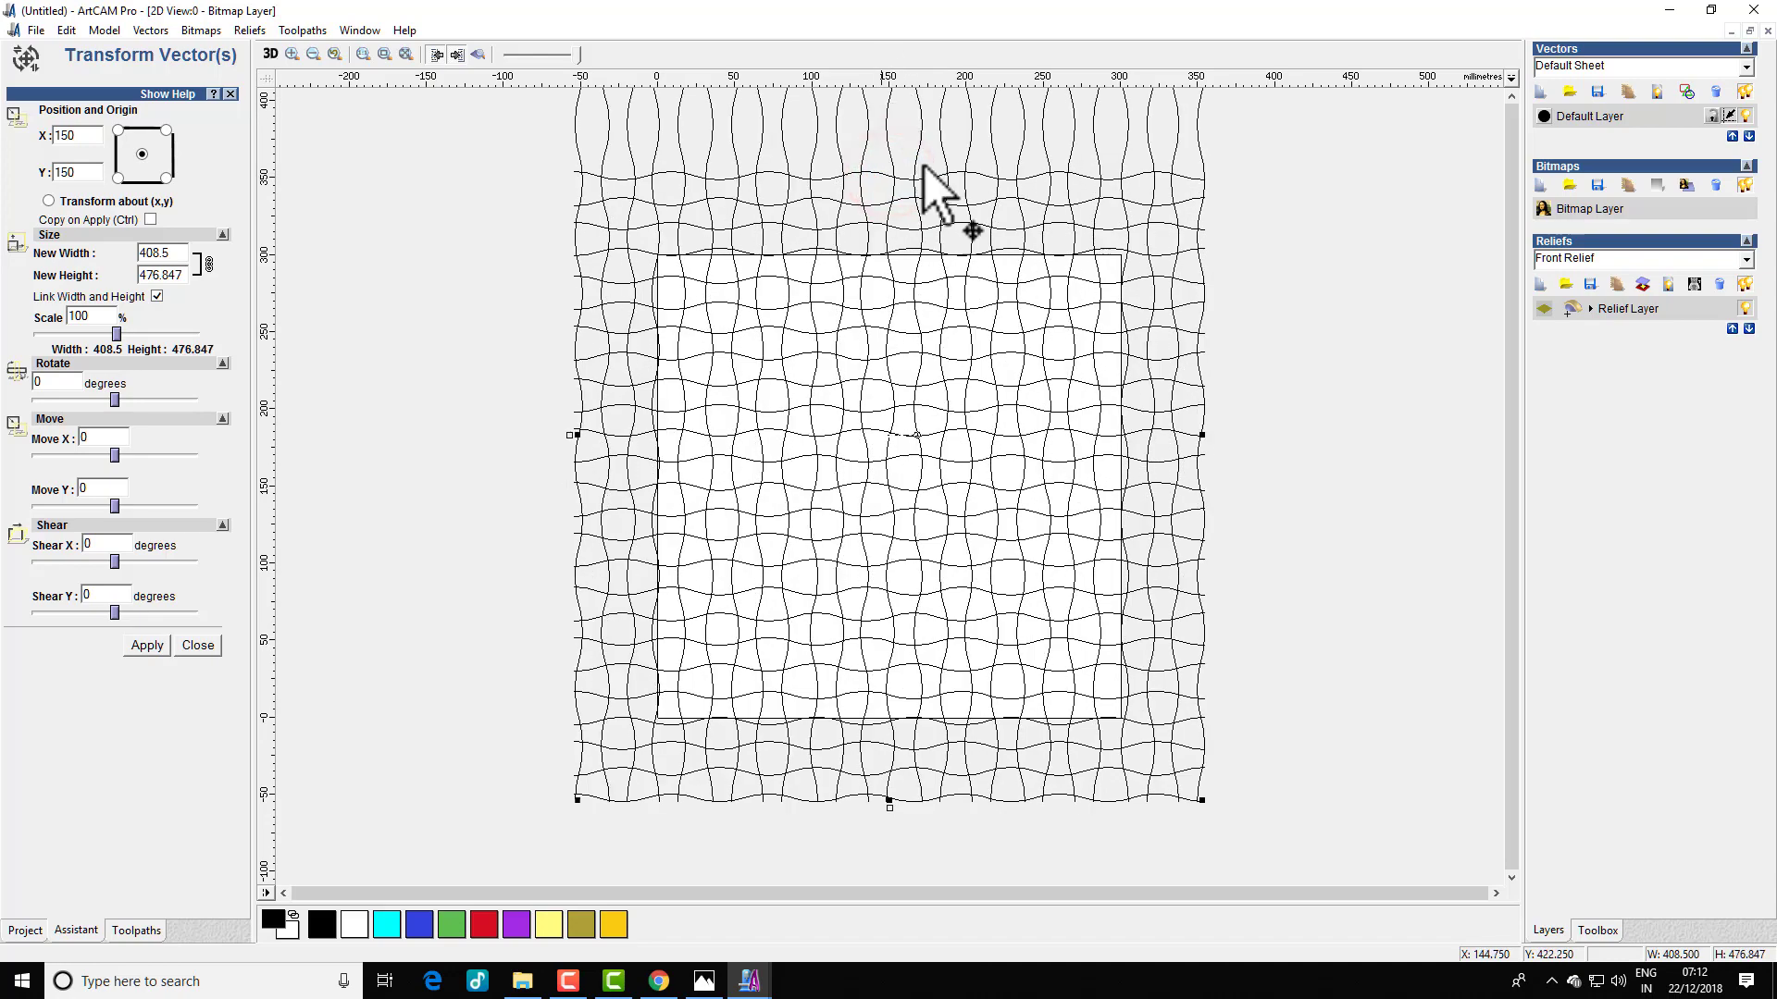
scroll(980, 568, "down", 2)
scroll(887, 631, "up", 2)
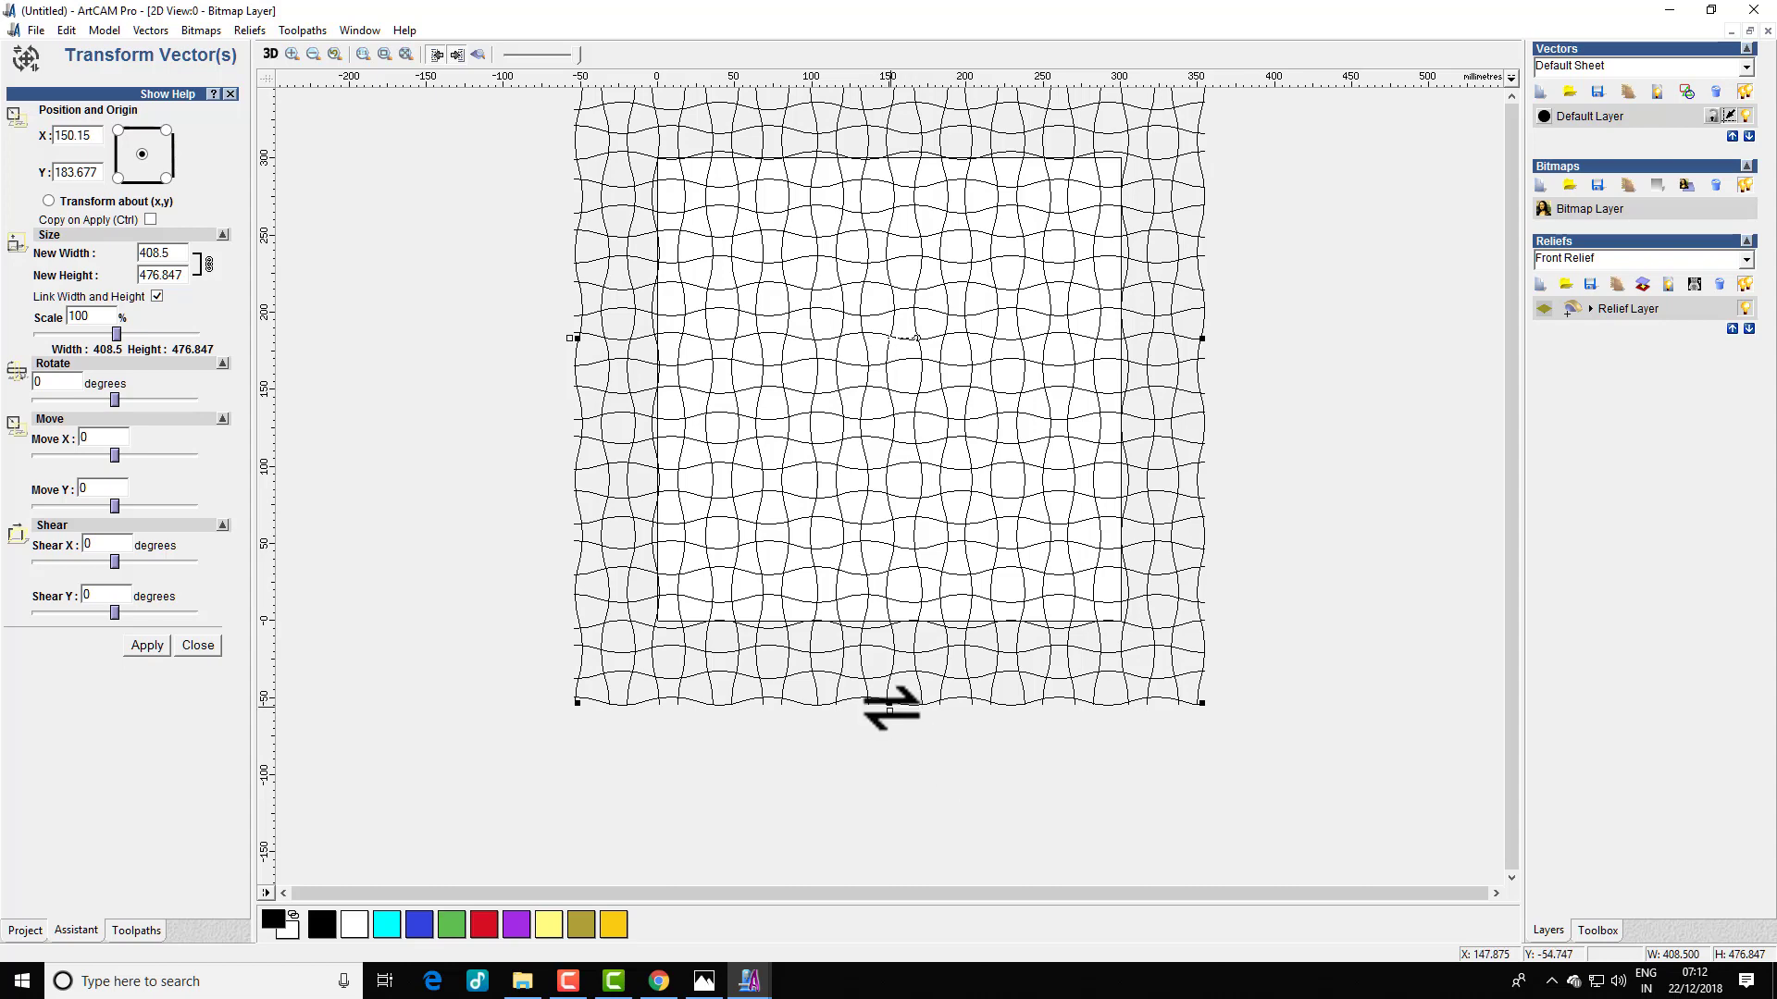
left_click(888, 705)
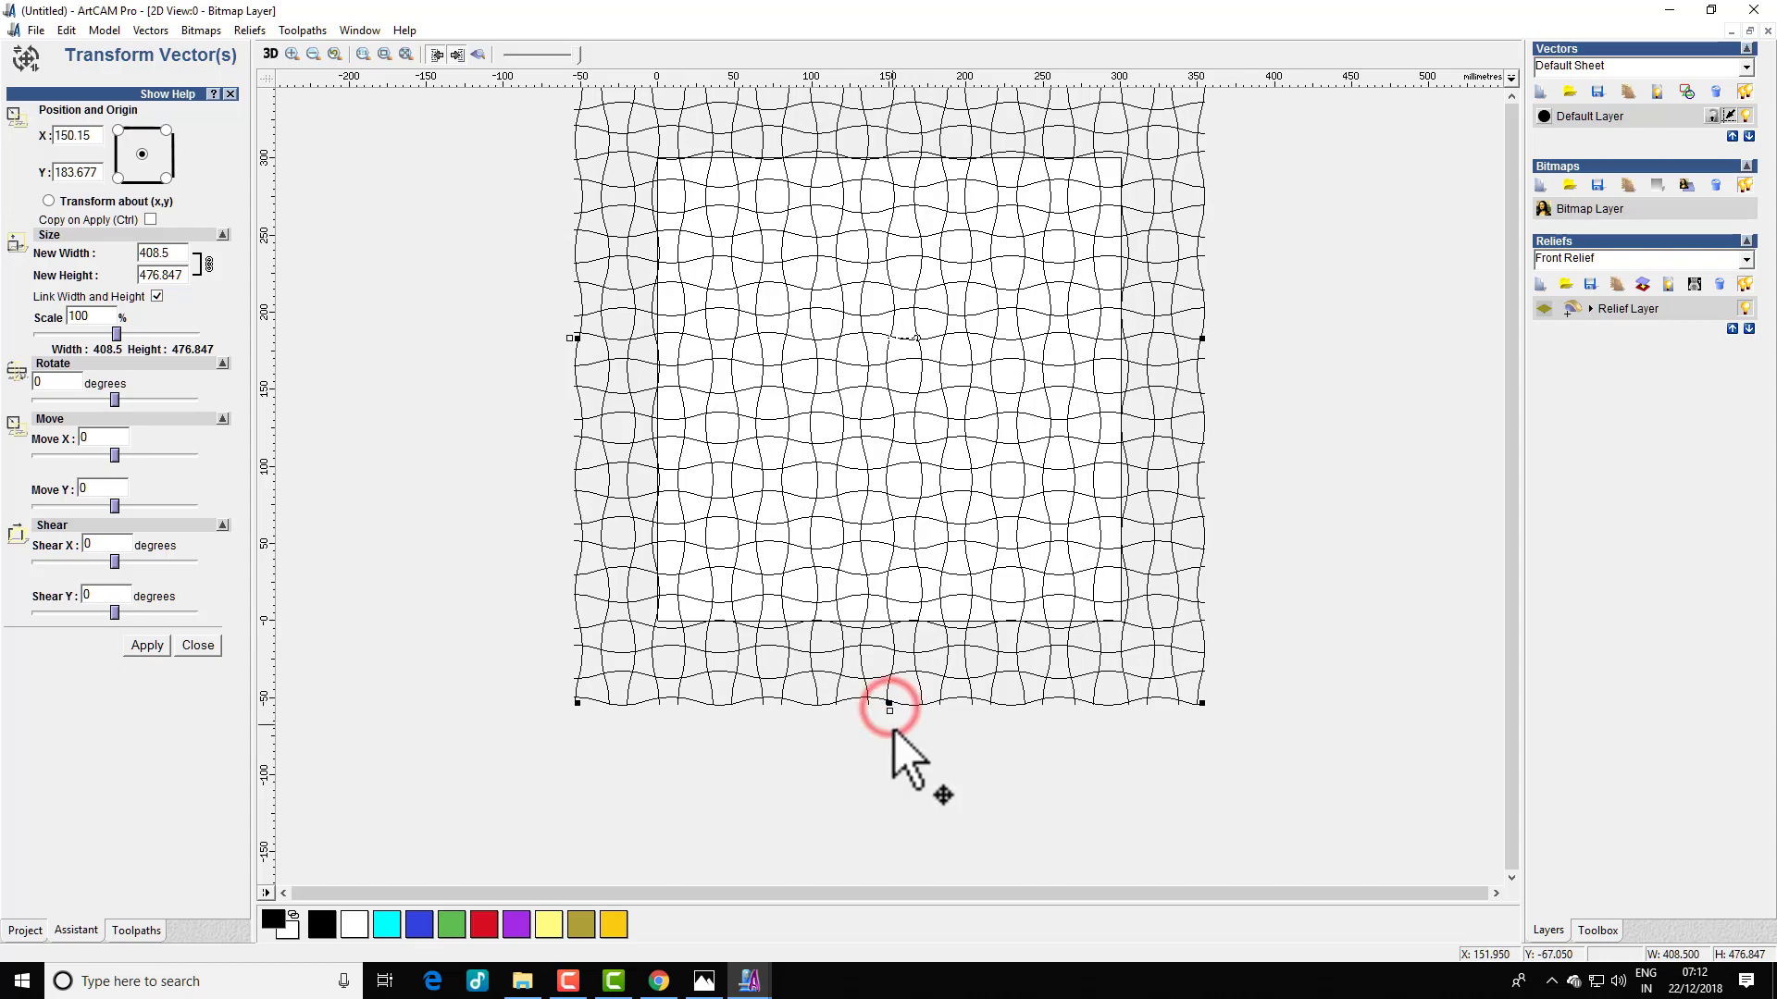
left_click_drag(893, 705, 912, 936)
scroll(1229, 292, "down", 3)
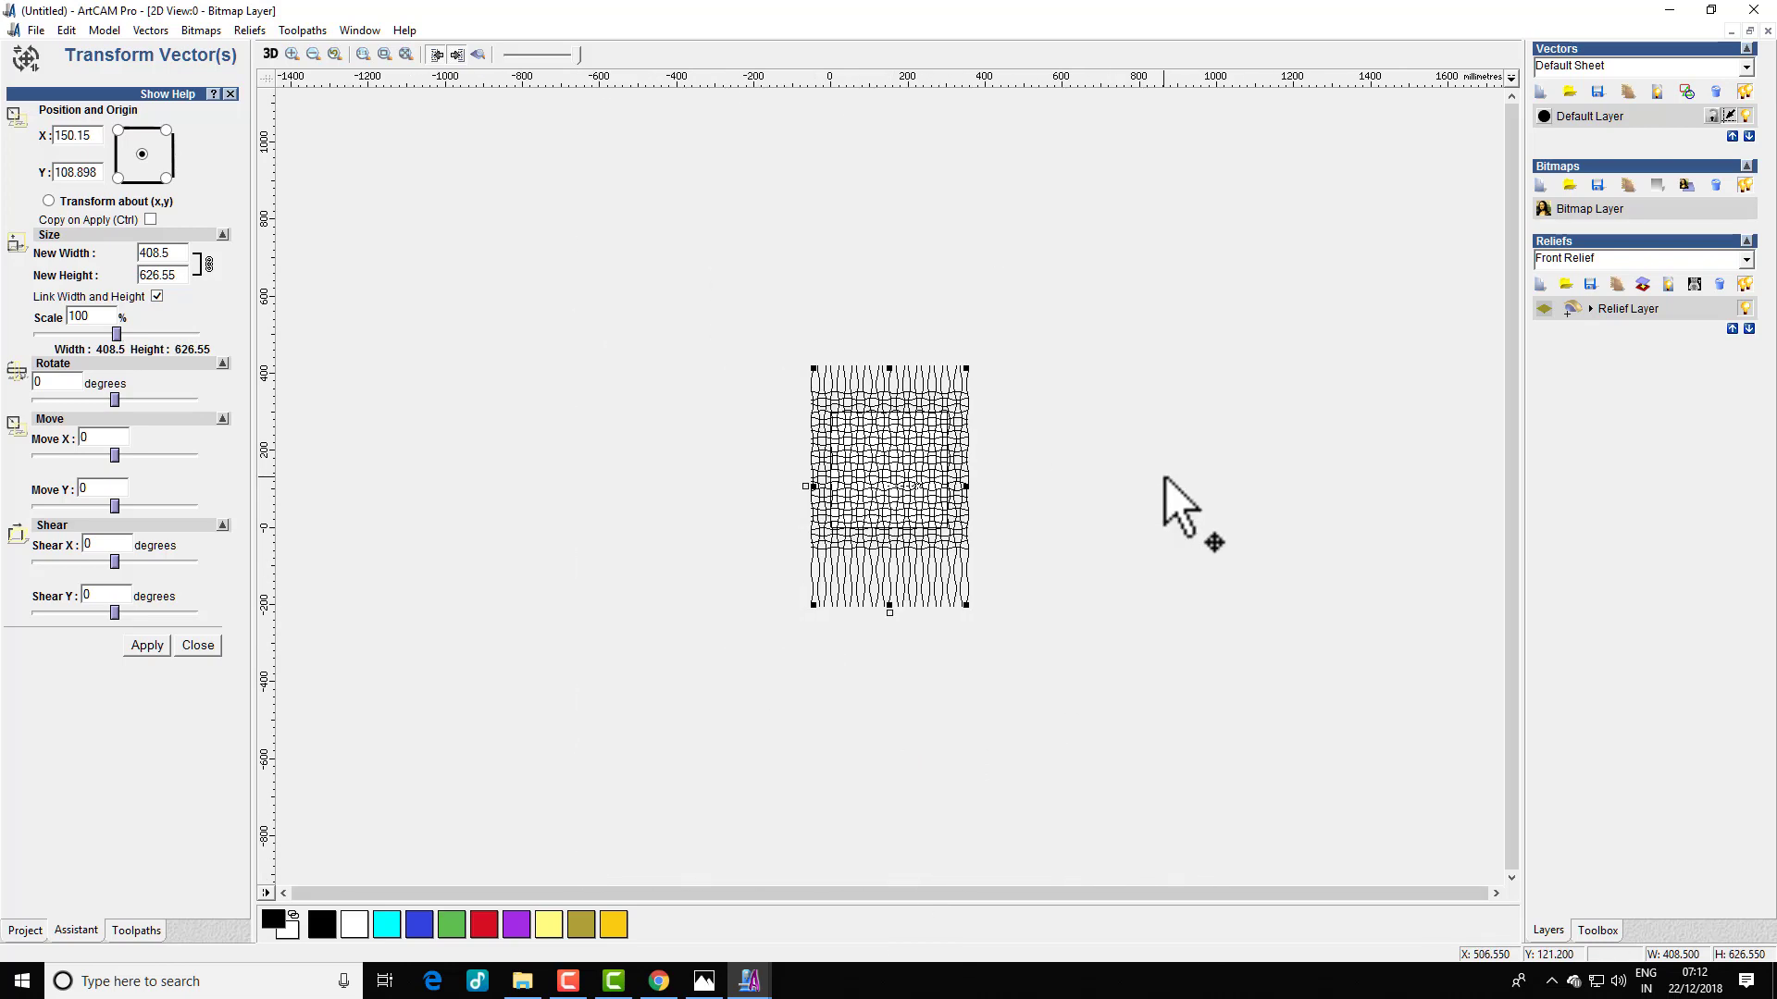
scroll(1174, 503, "up", 2)
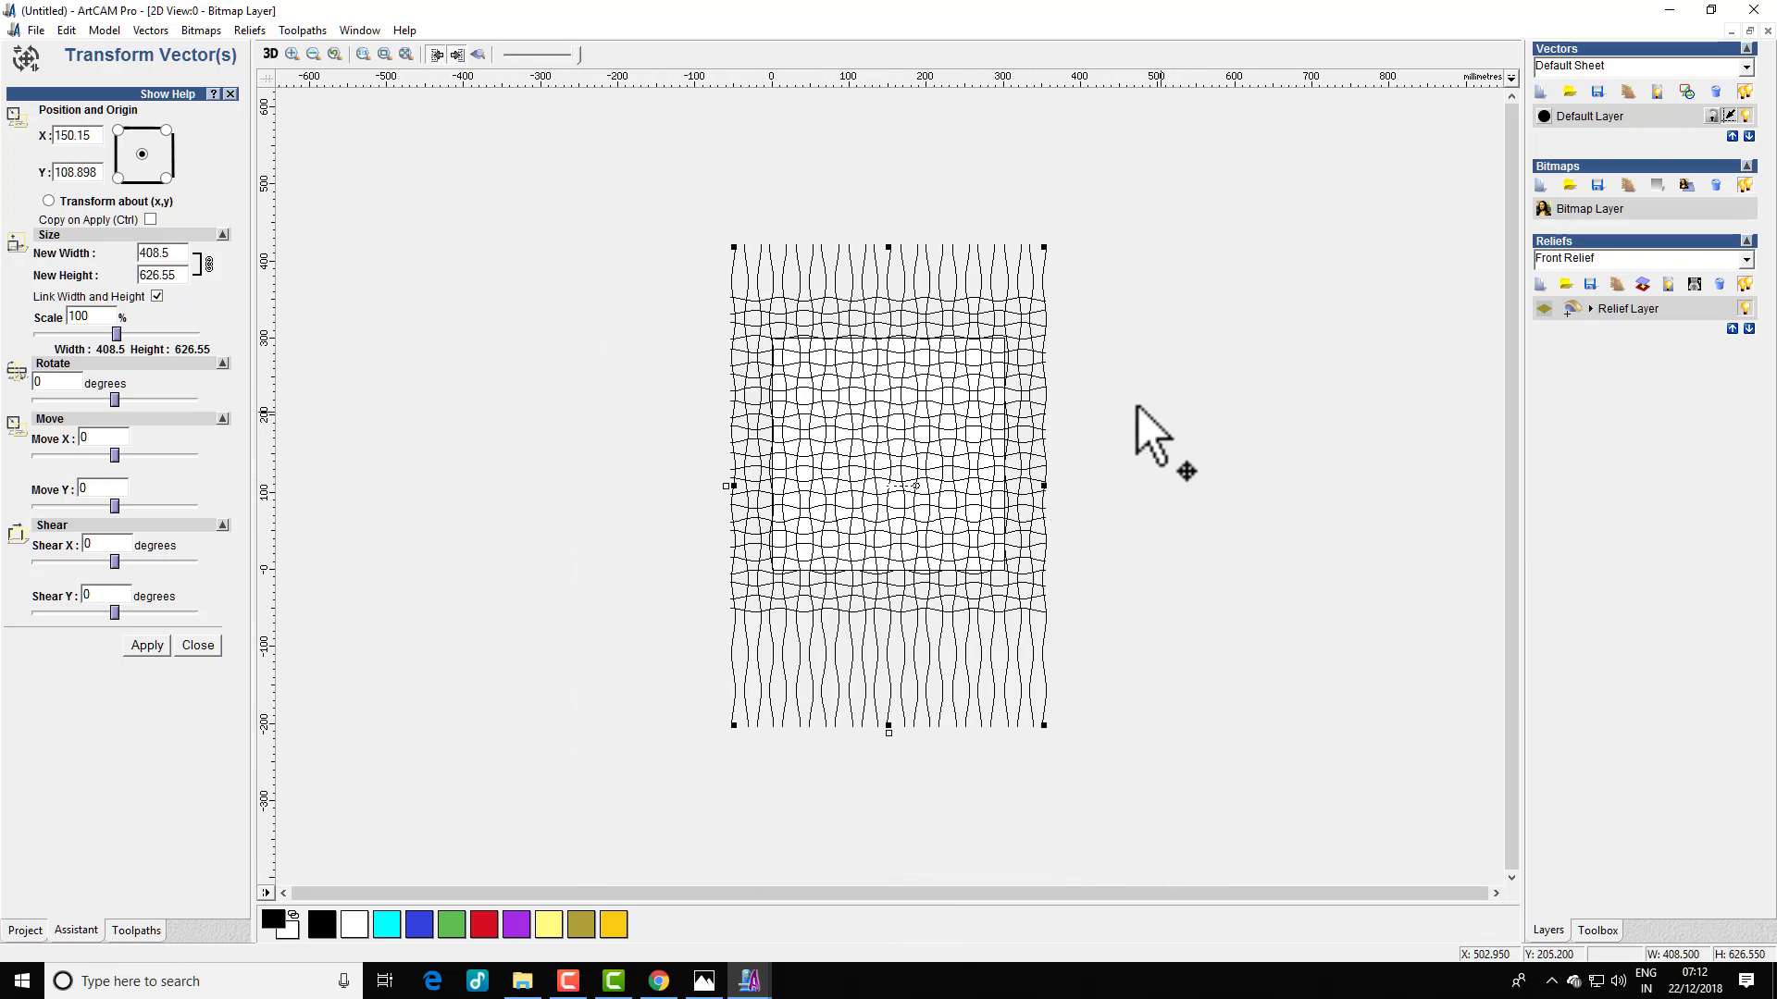
left_click(1109, 401)
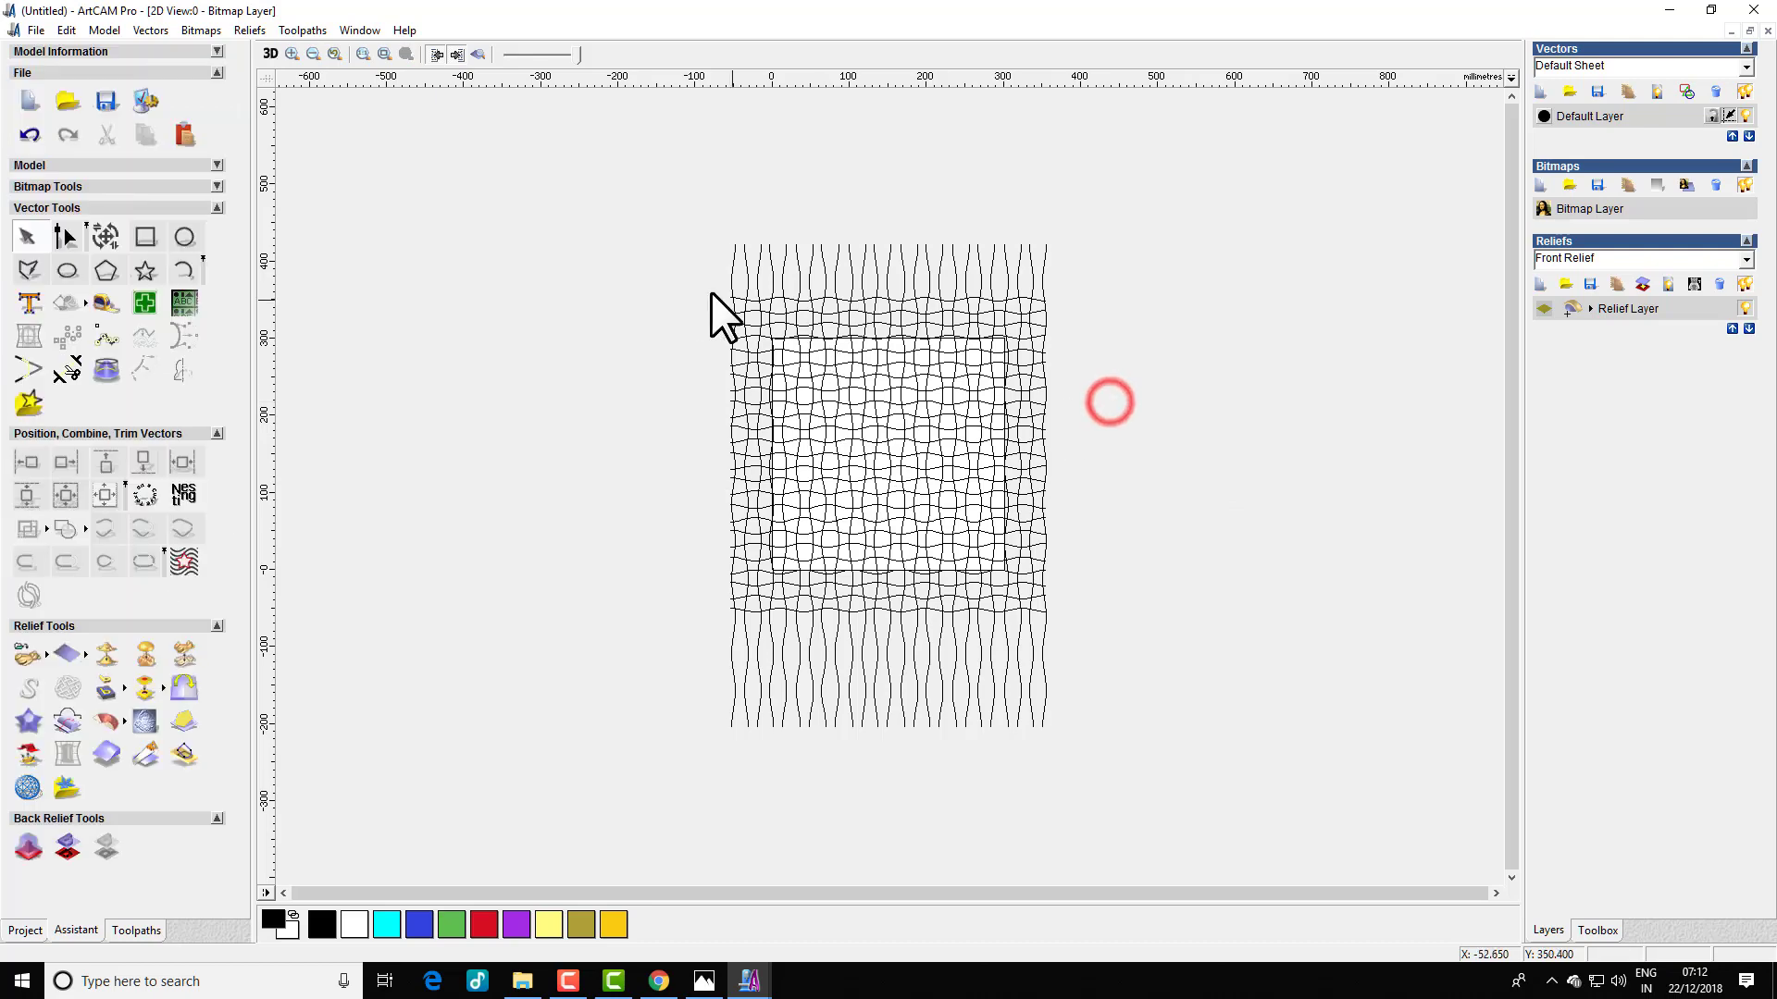
- Select only the horizontal waves and stretch them sideways to a width of about 798.7 mm
left_click_drag(670, 278, 1152, 622)
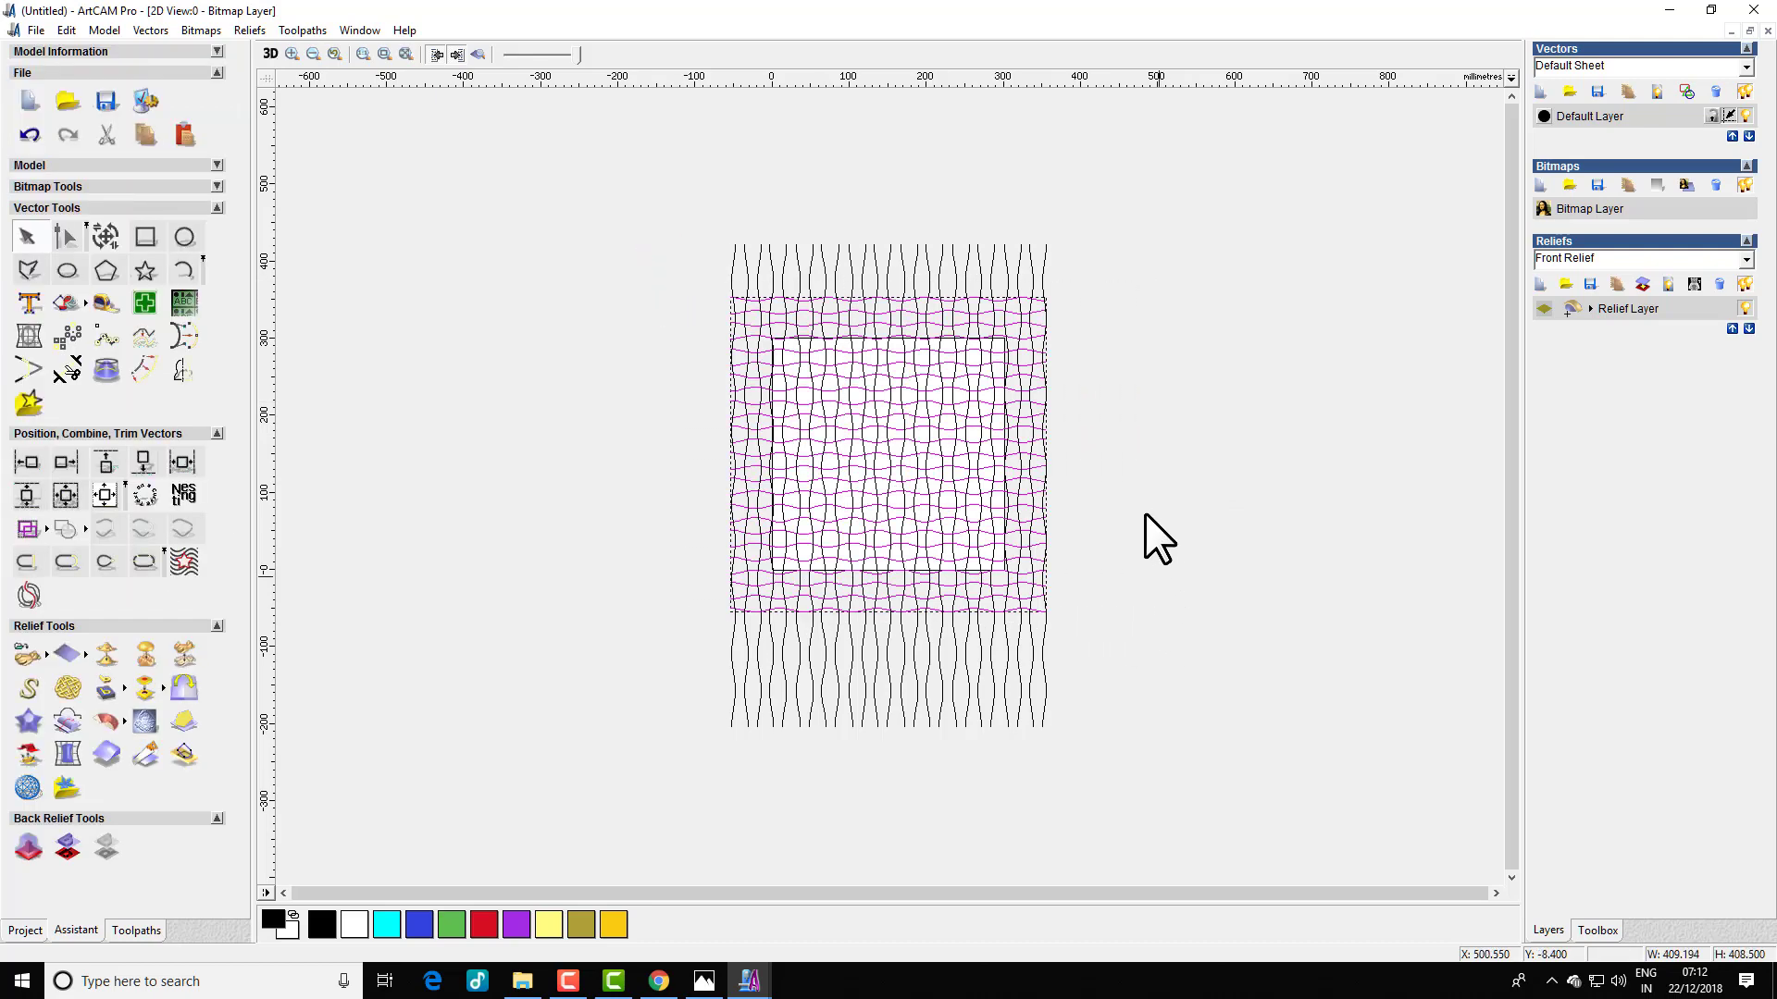
key("t")
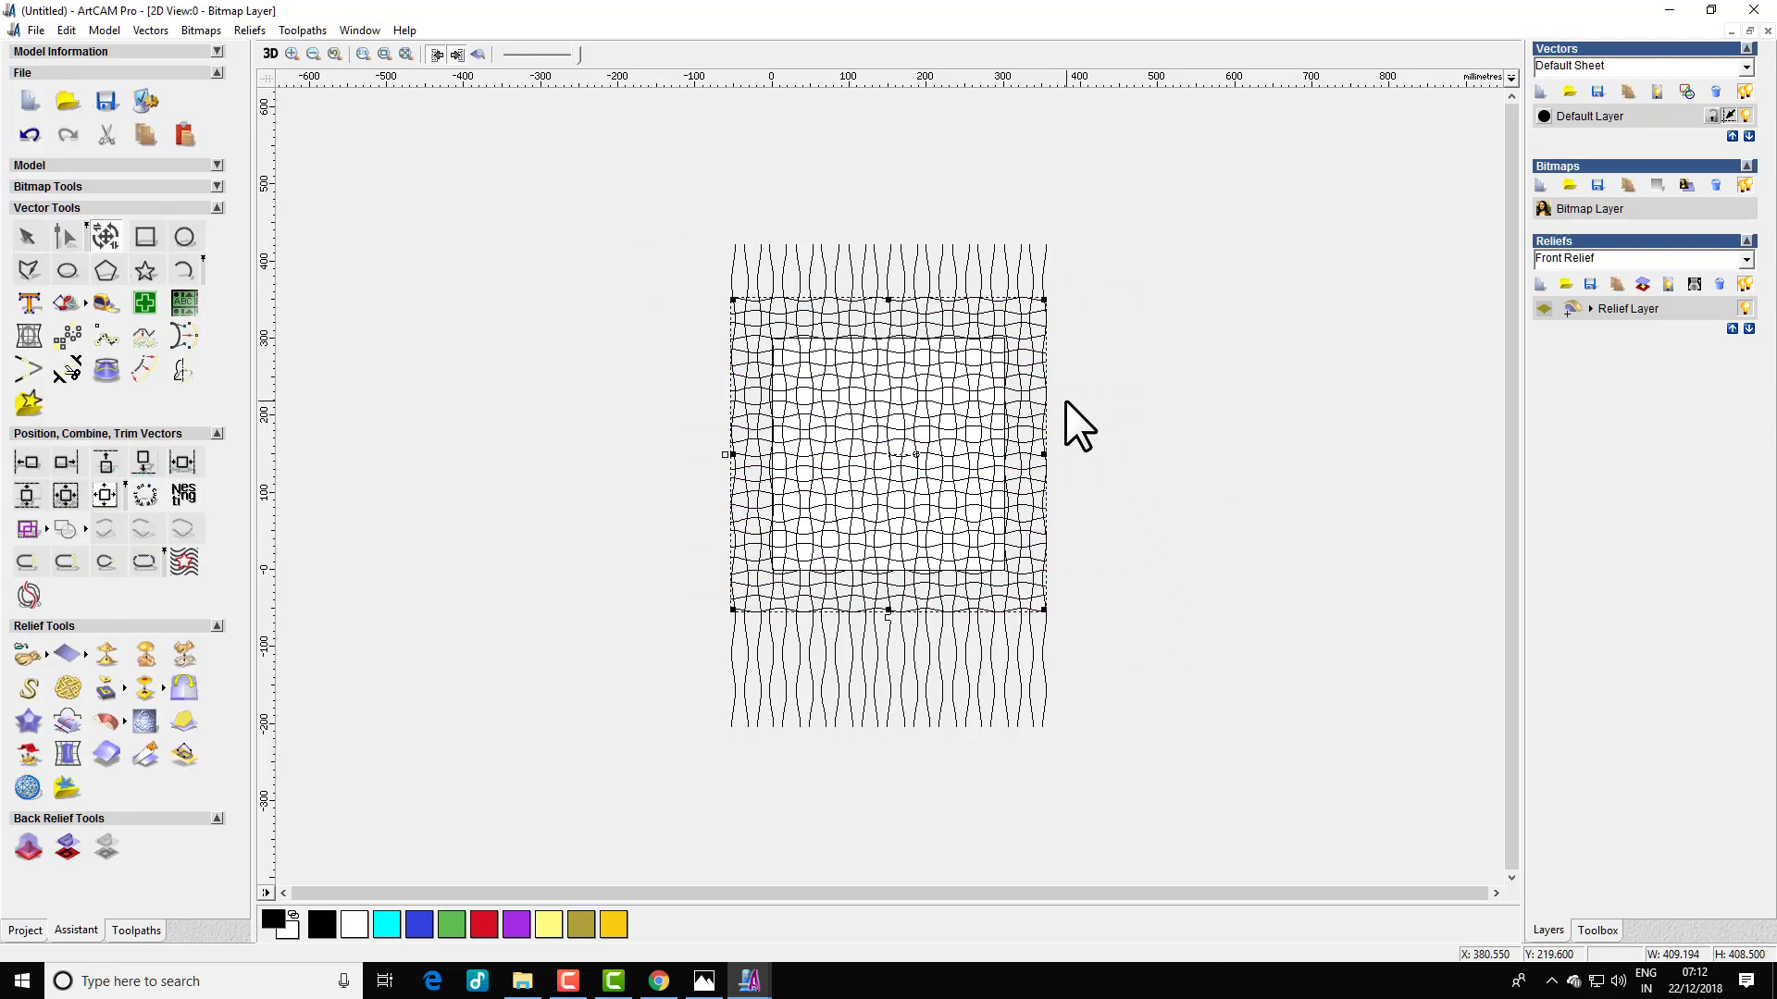
left_click_drag(1040, 455, 1342, 453)
scroll(1028, 455, "up", 2)
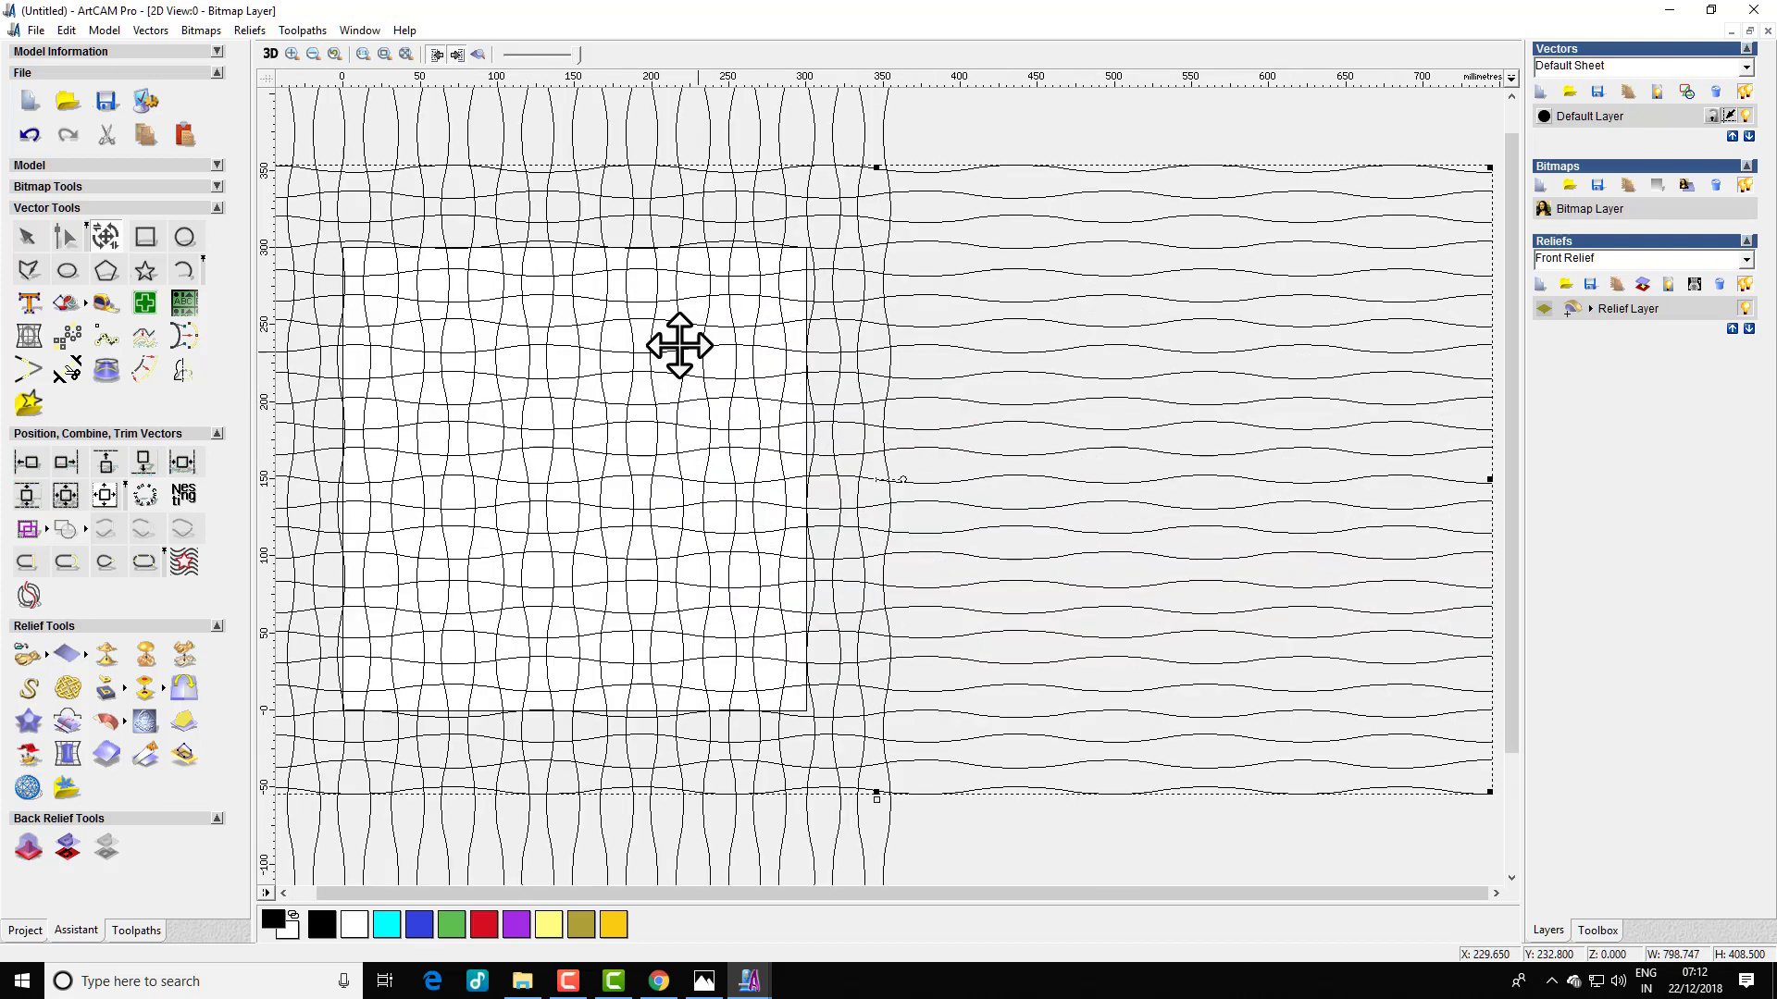
scroll(754, 366, "down", 2)
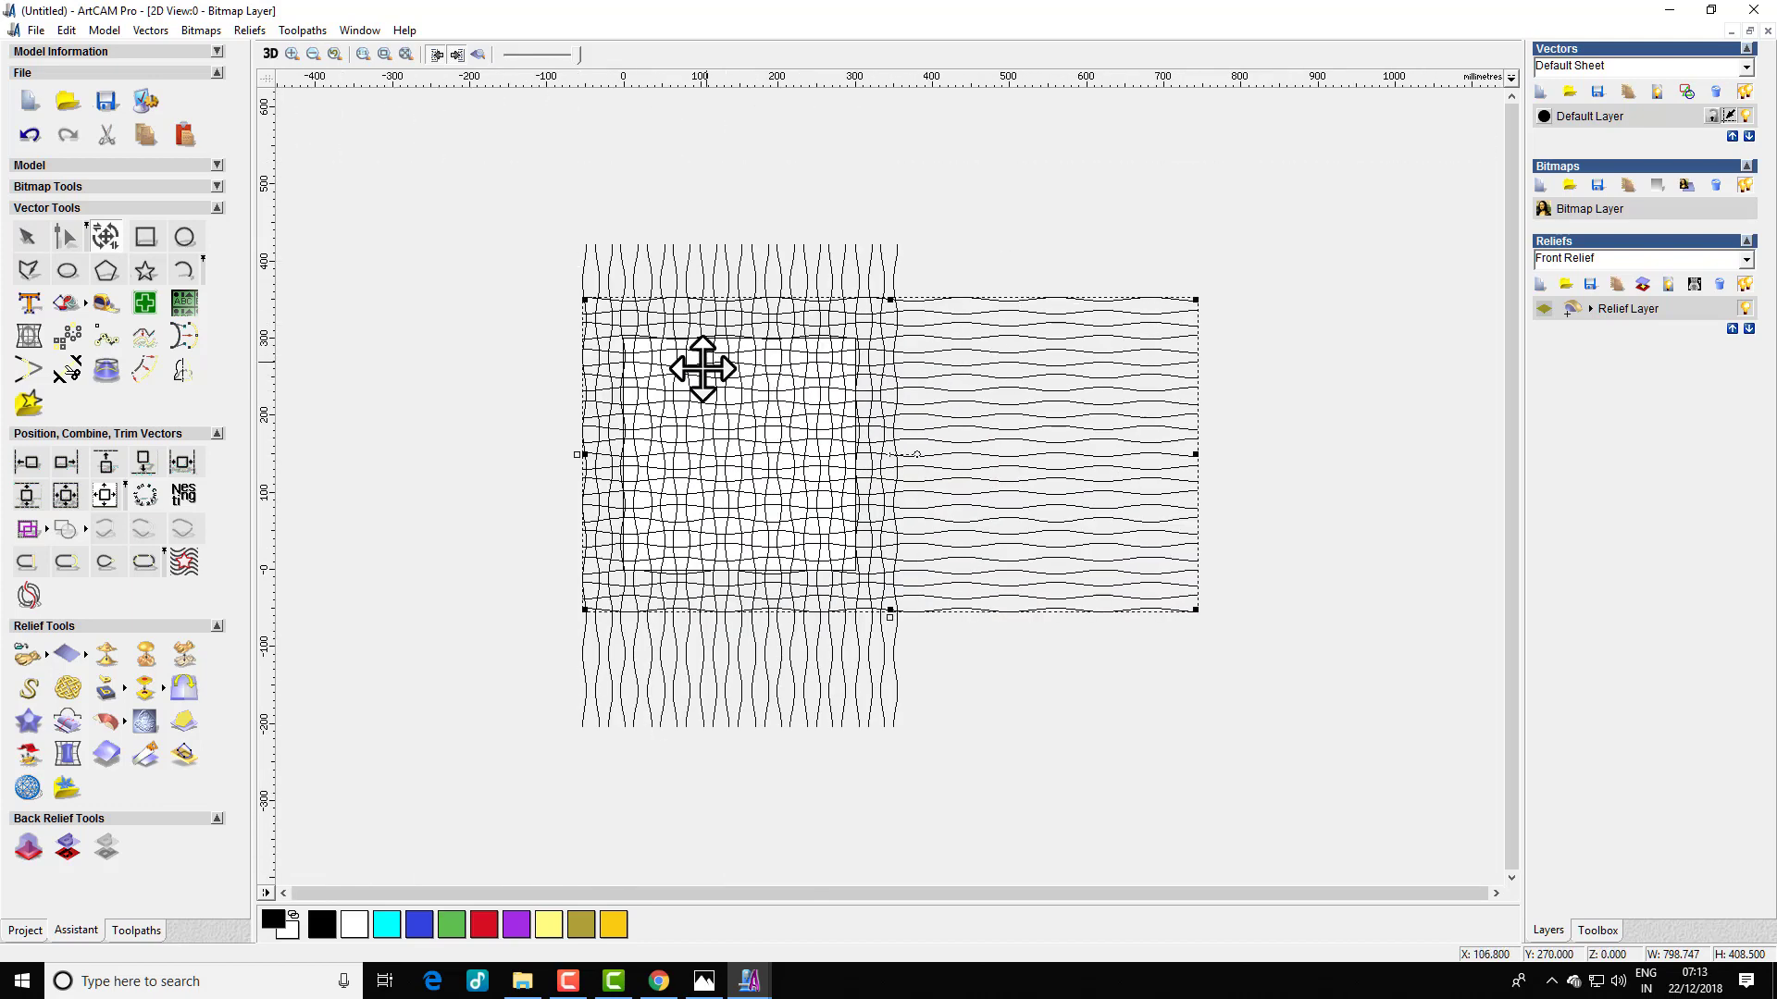
scroll(703, 366, "up", 2)
scroll(814, 380, "down", 2)
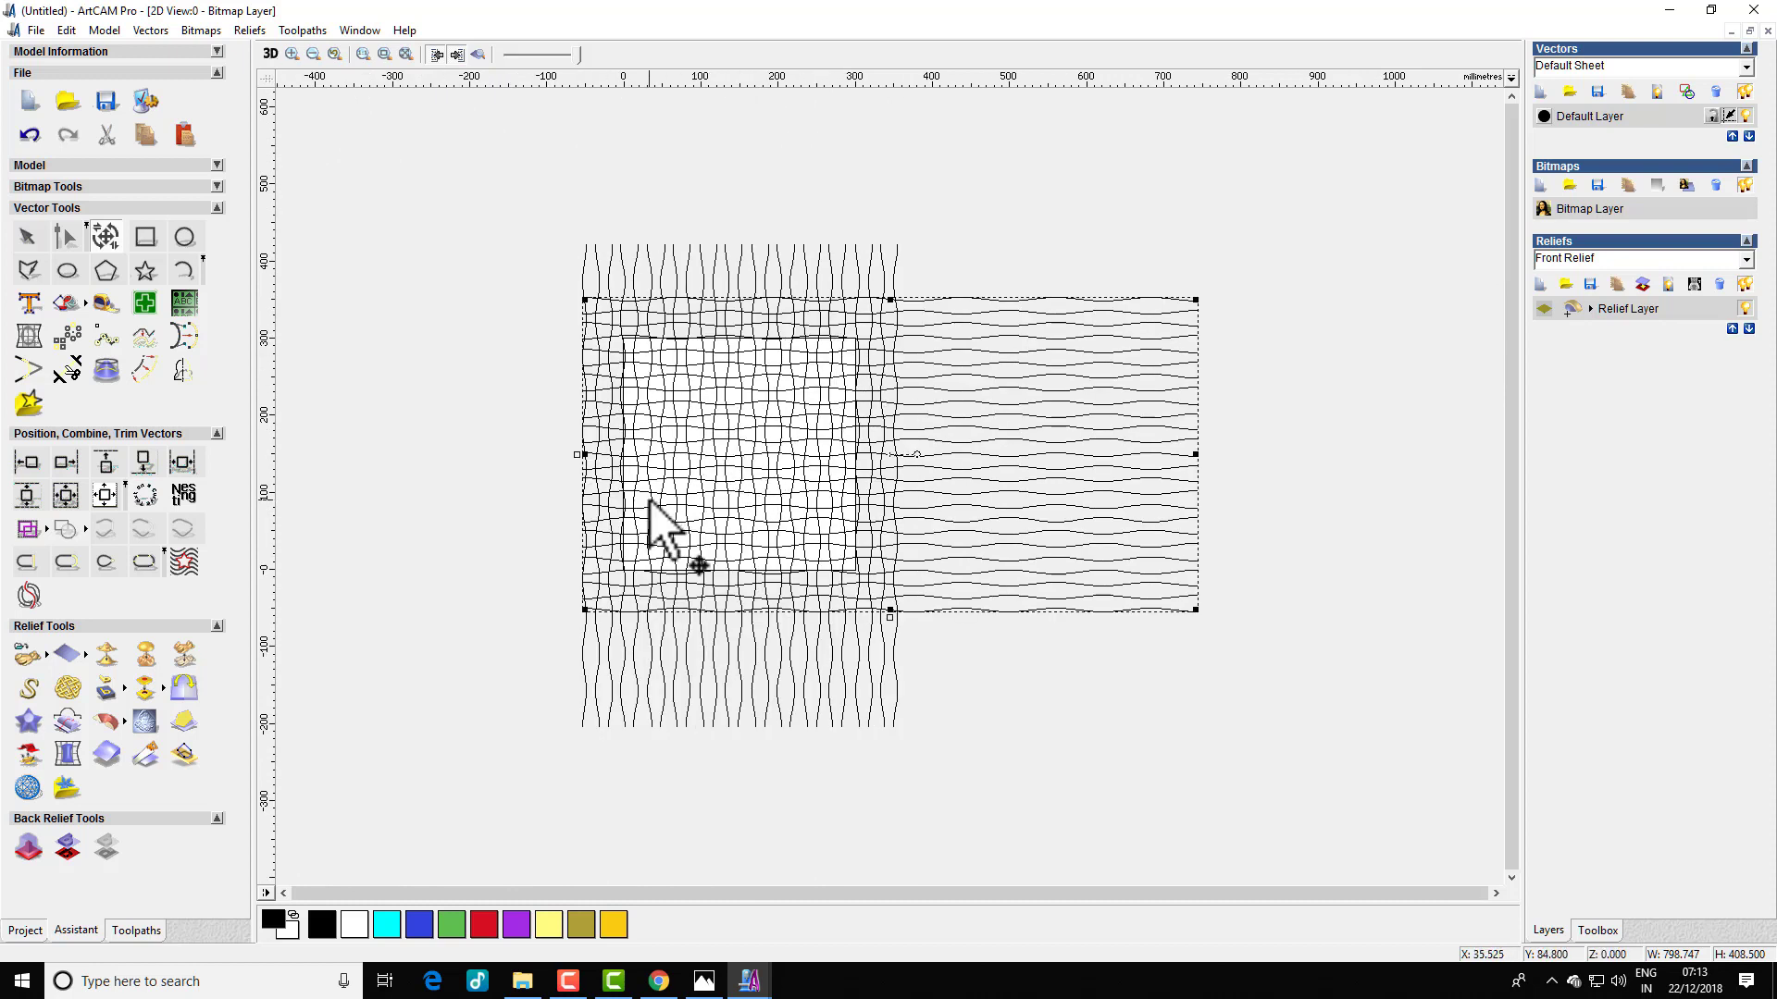
scroll(648, 500, "up", 2)
scroll(657, 504, "down", 2)
scroll(696, 457, "up", 2)
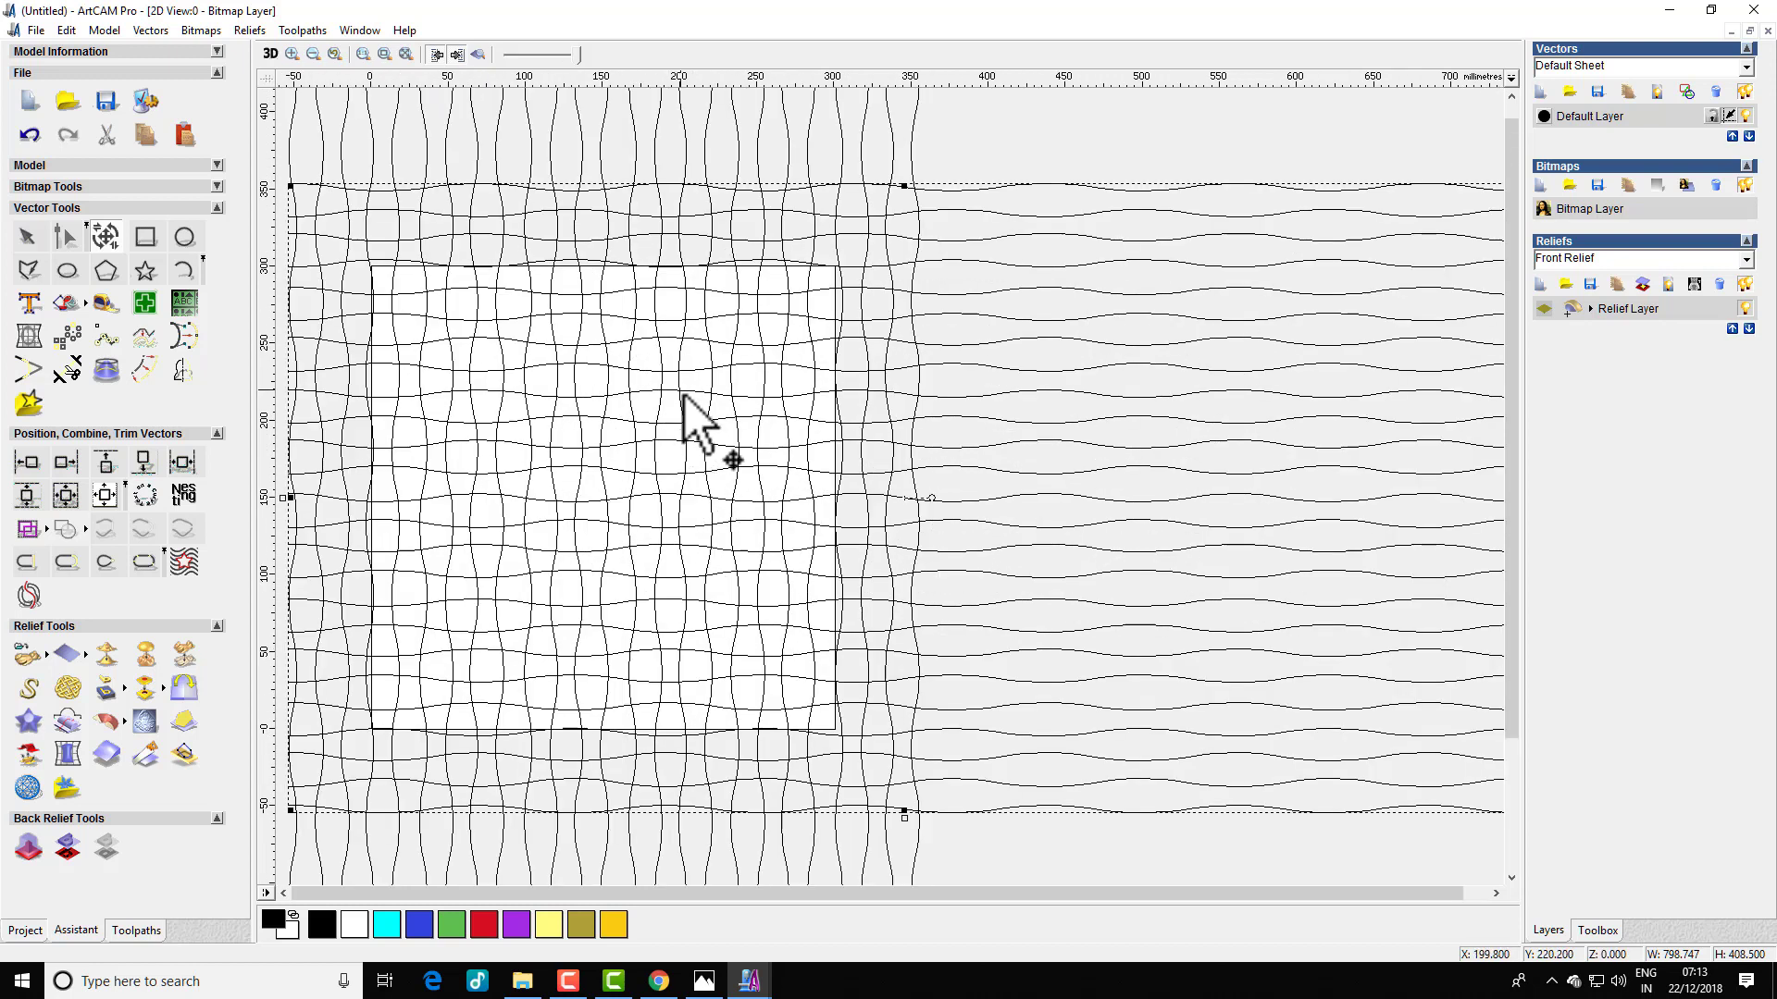
scroll(707, 381, "down", 2)
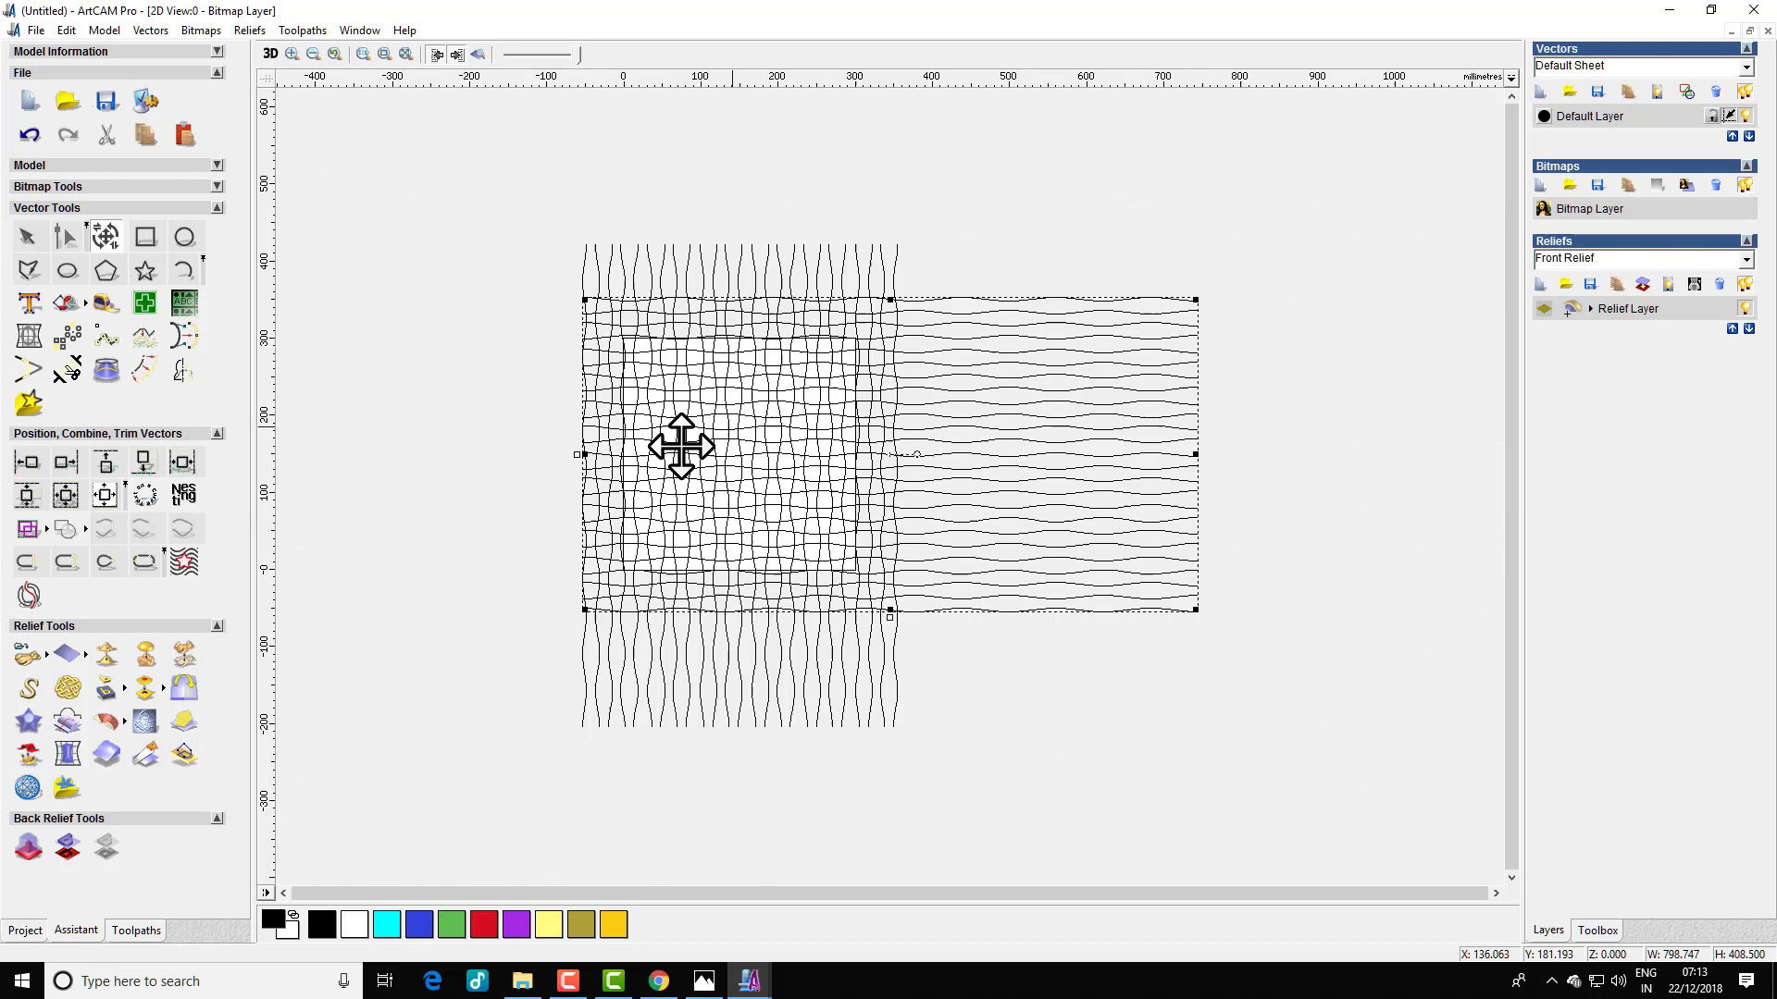
left_click(329, 385)
left_click_drag(518, 242, 1303, 840)
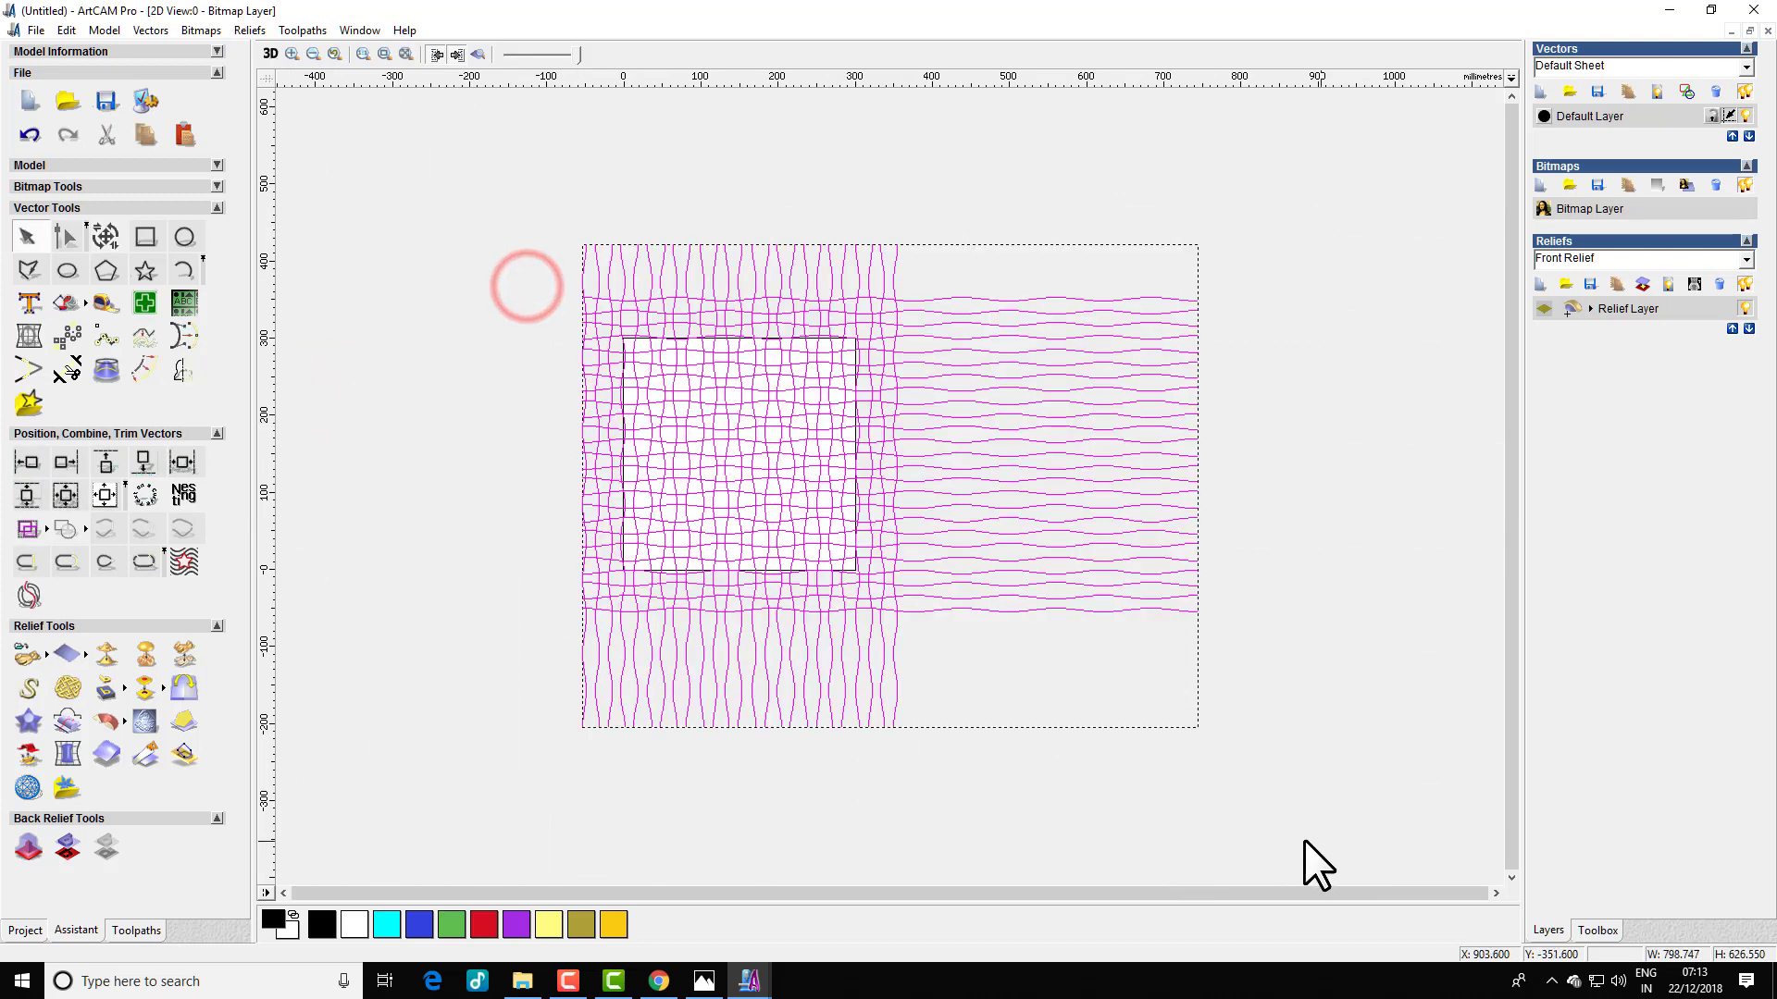
left_click(145, 369)
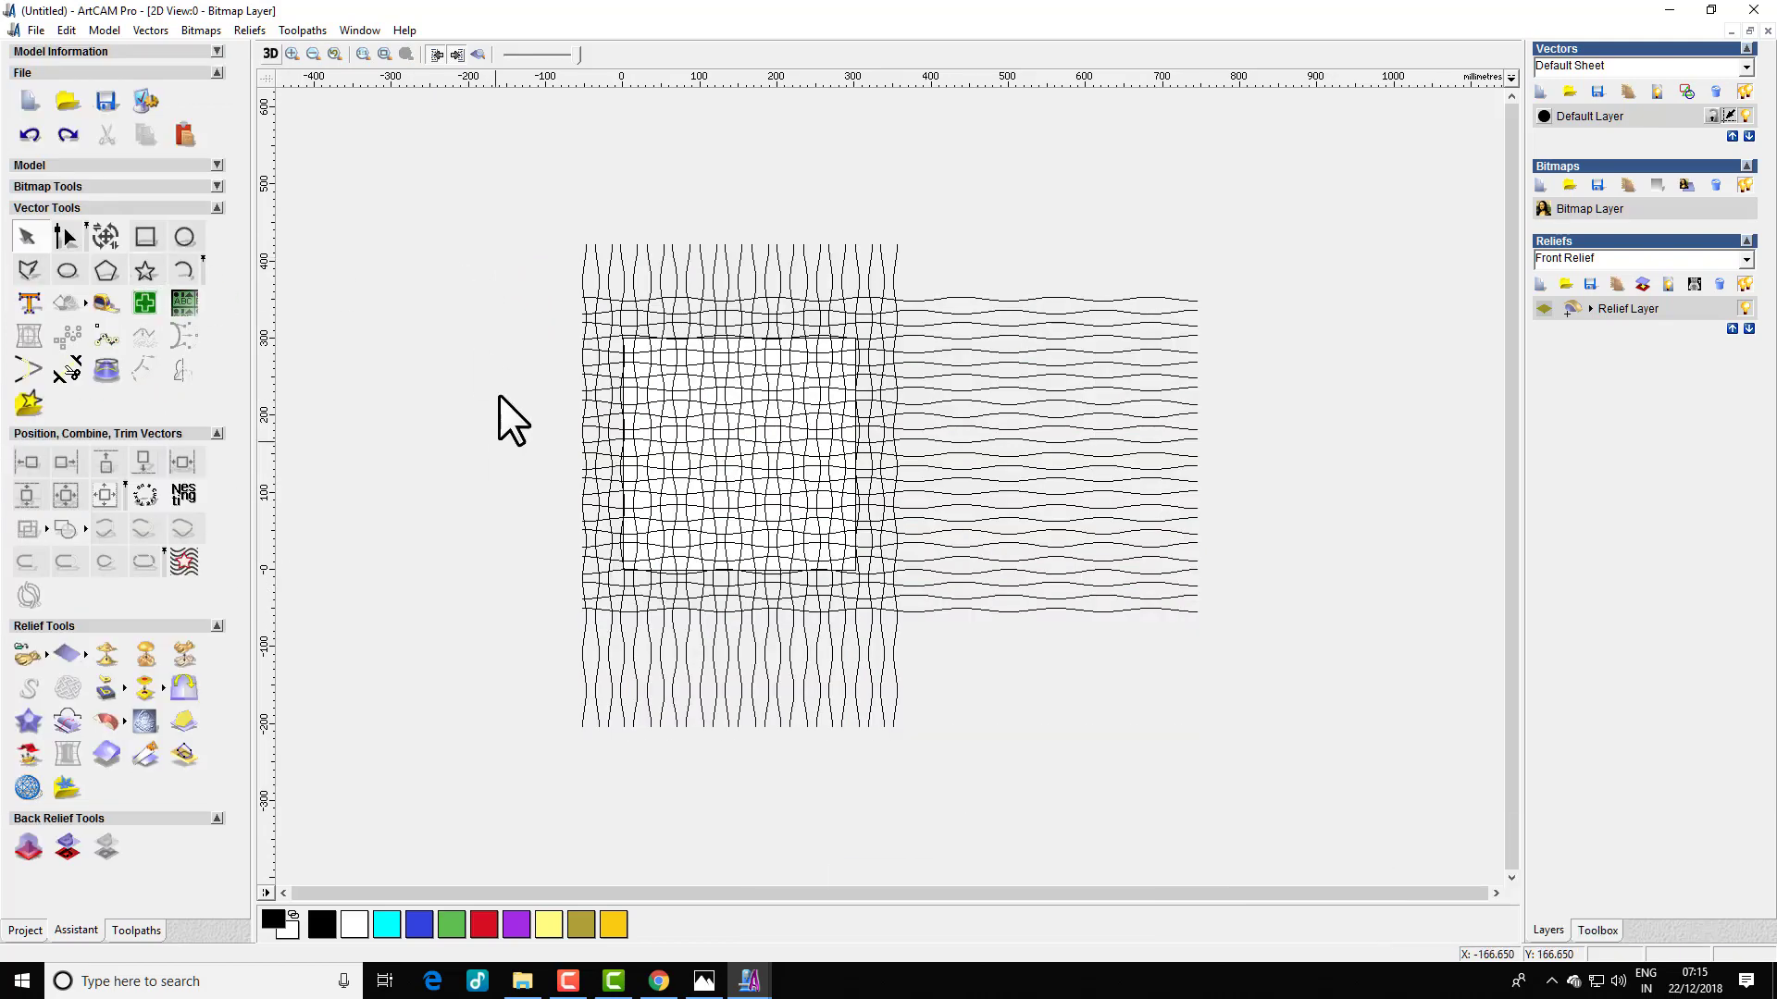
- Select only the horizontal waves and rotate them by 45 degrees about their centre
mouse_move(507, 279)
left_mouse_down()
mouse_move(1069, 656)
mouse_move(1334, 659)
left_mouse_up()
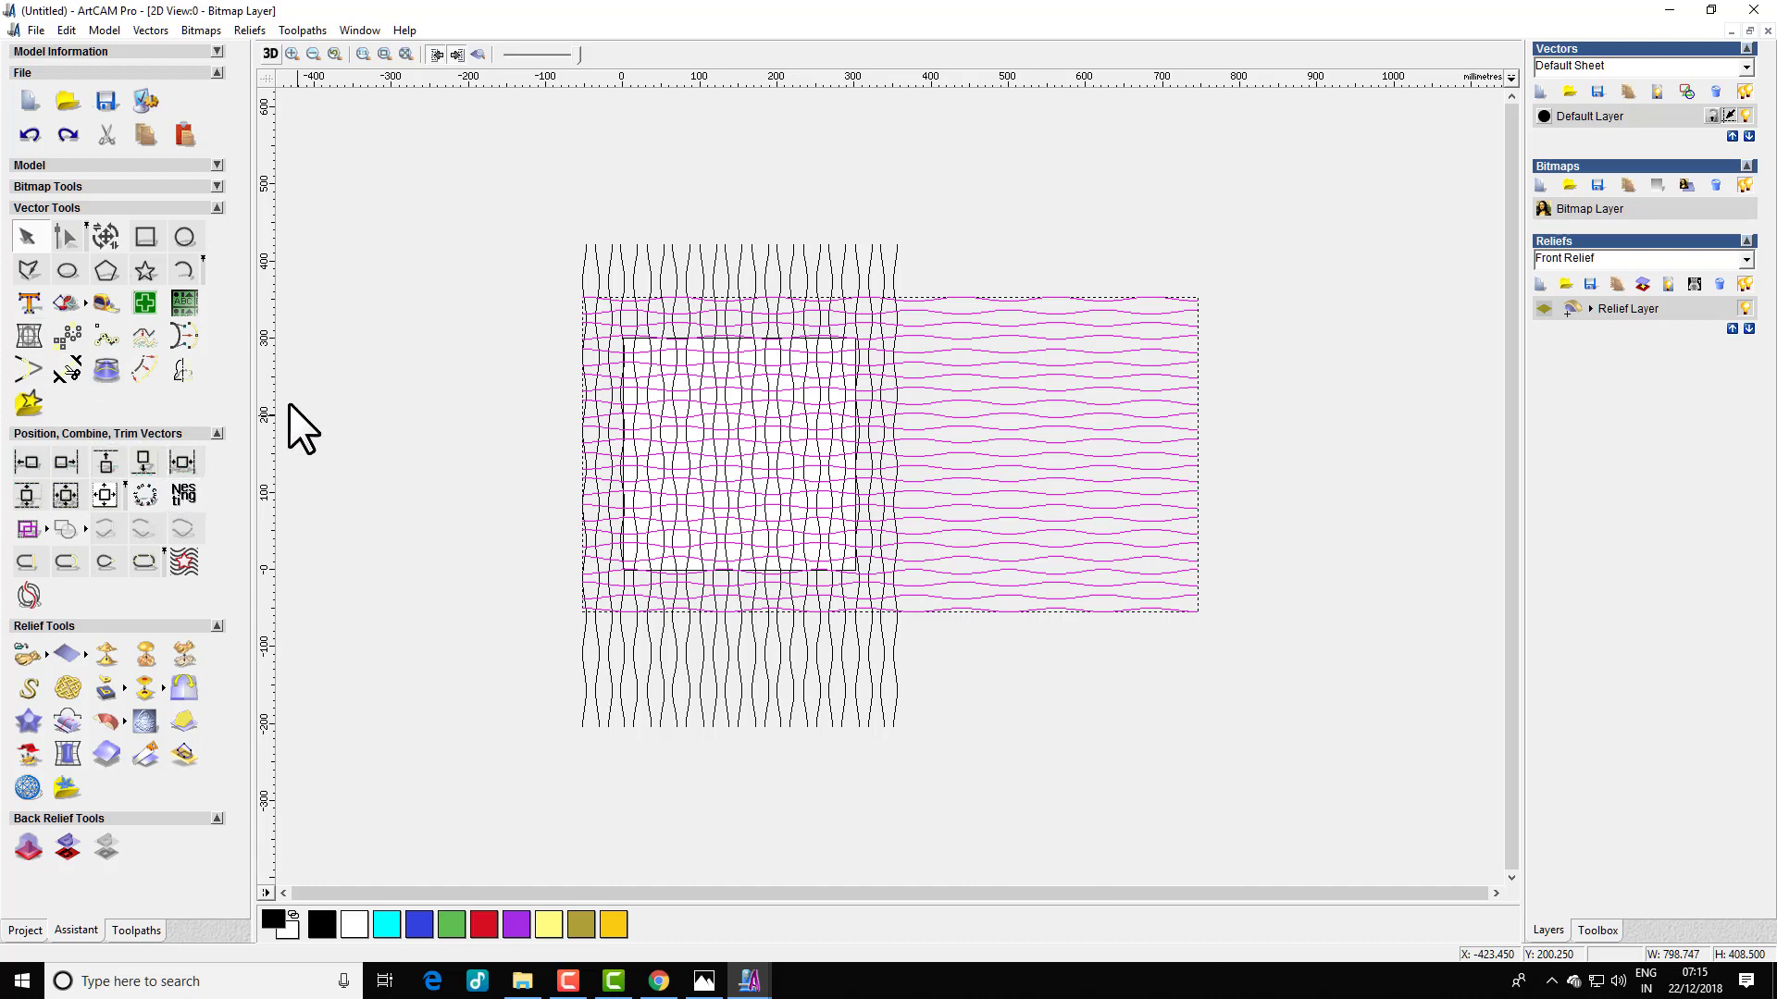
left_click(442, 380)
left_click_drag(486, 273, 1335, 667)
key("ctrl+t")
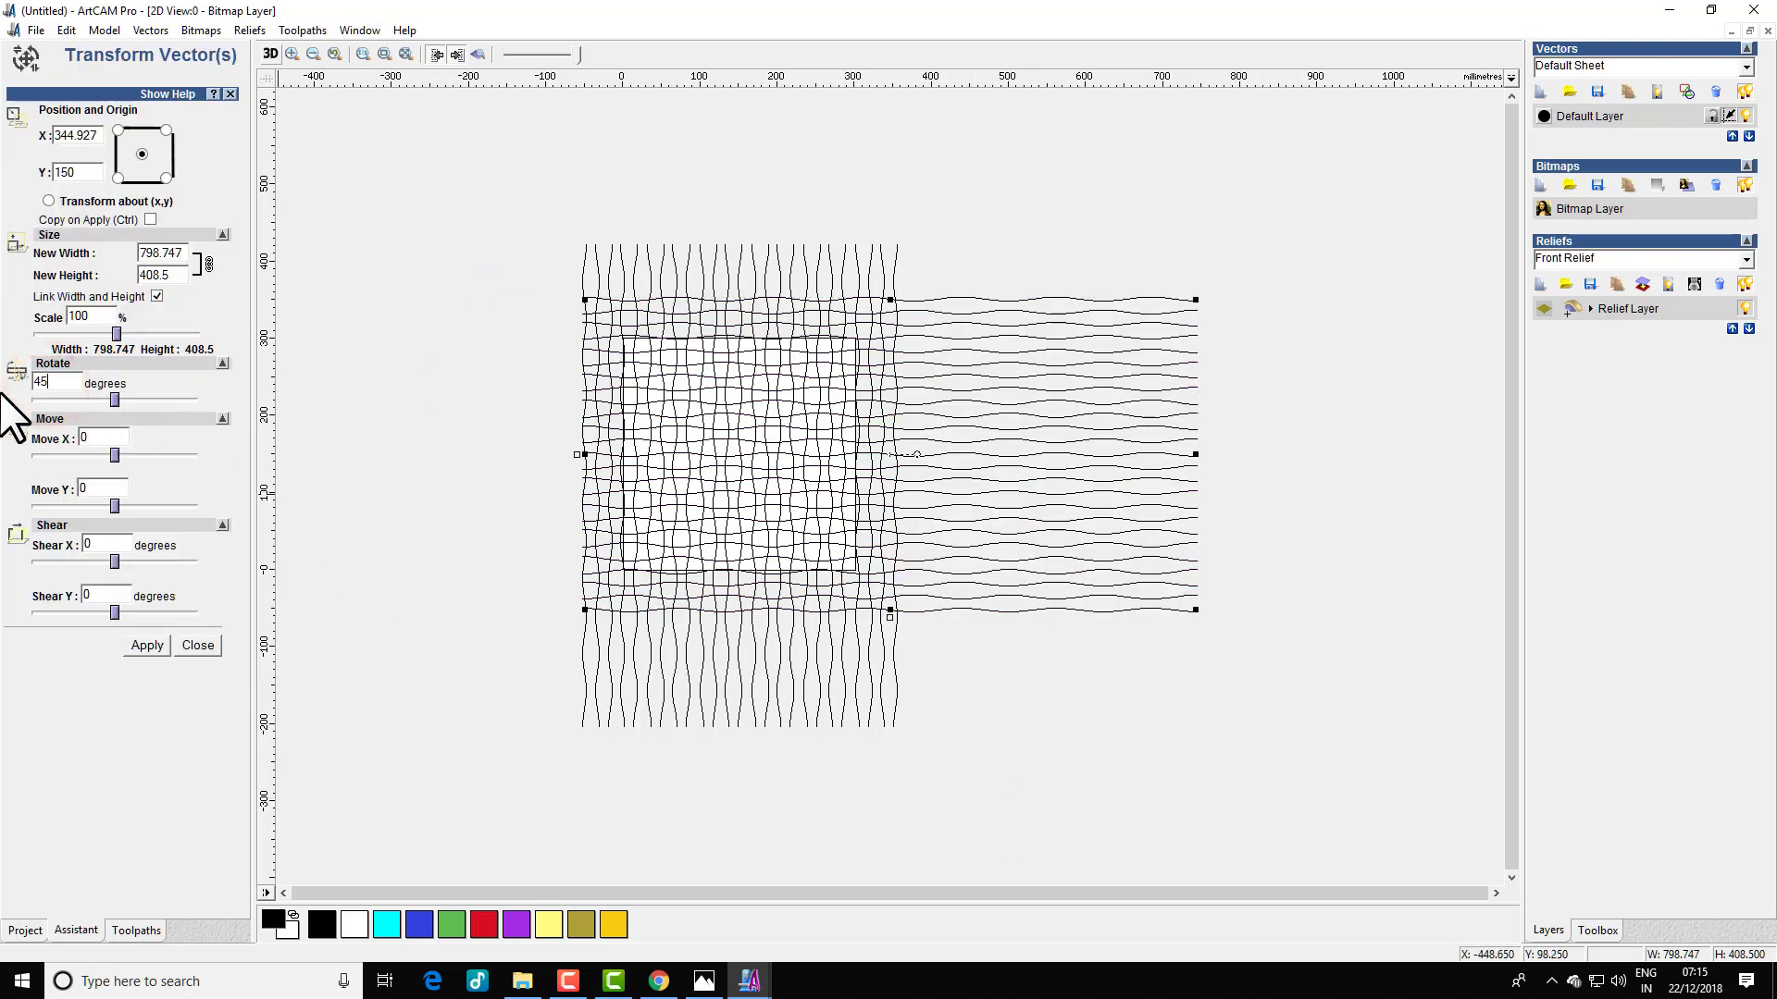
left_click(136, 648)
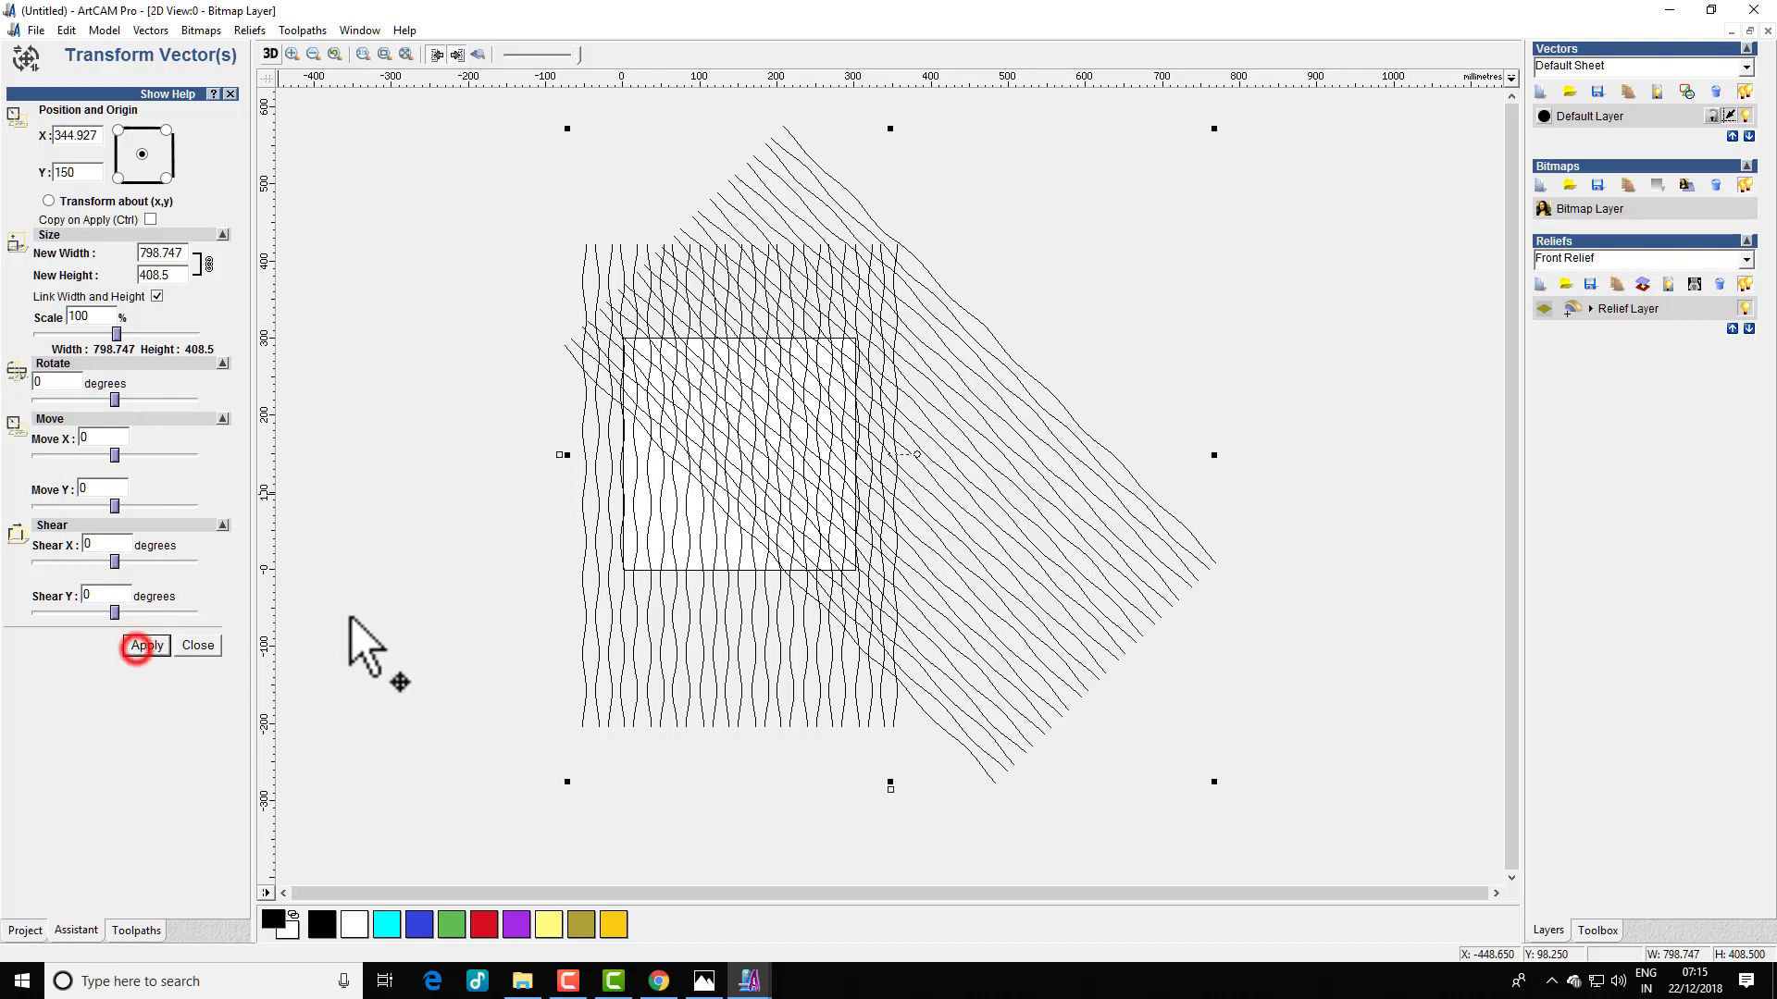
- Enlarge the diagonal waves from their lower-left corner to about 1232 x 1091 mm
scroll(789, 515, "up", 2)
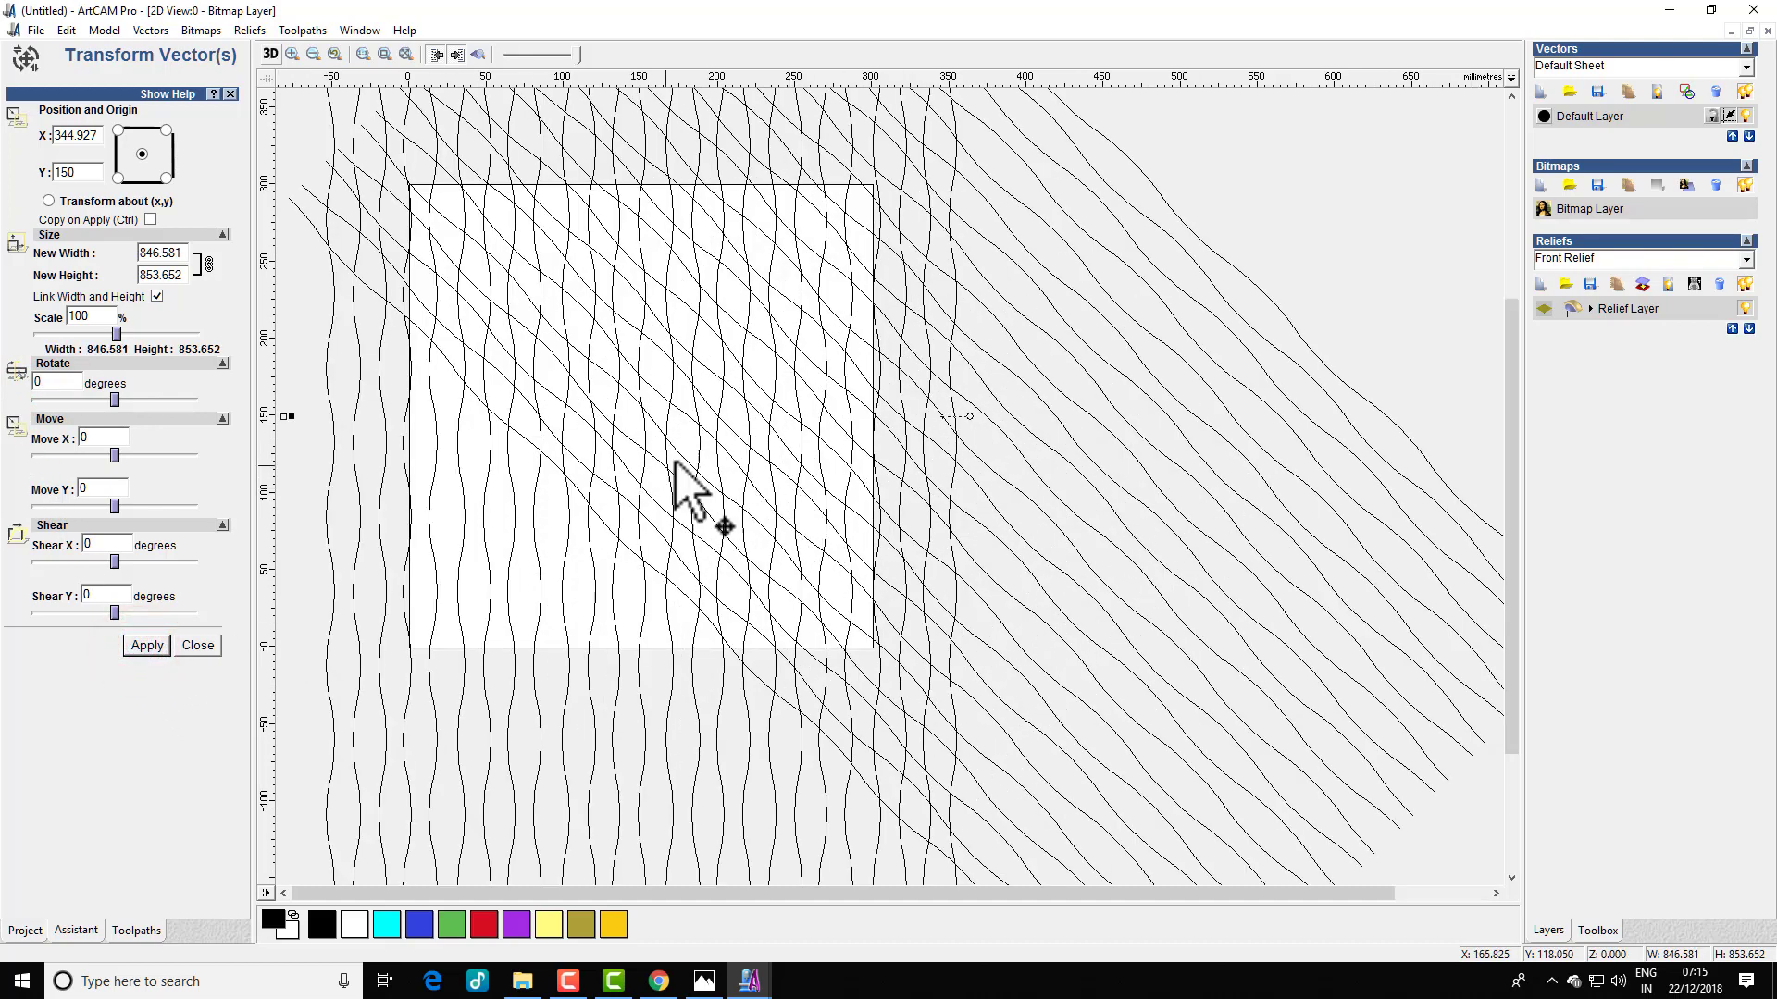
scroll(675, 476, "down", 2)
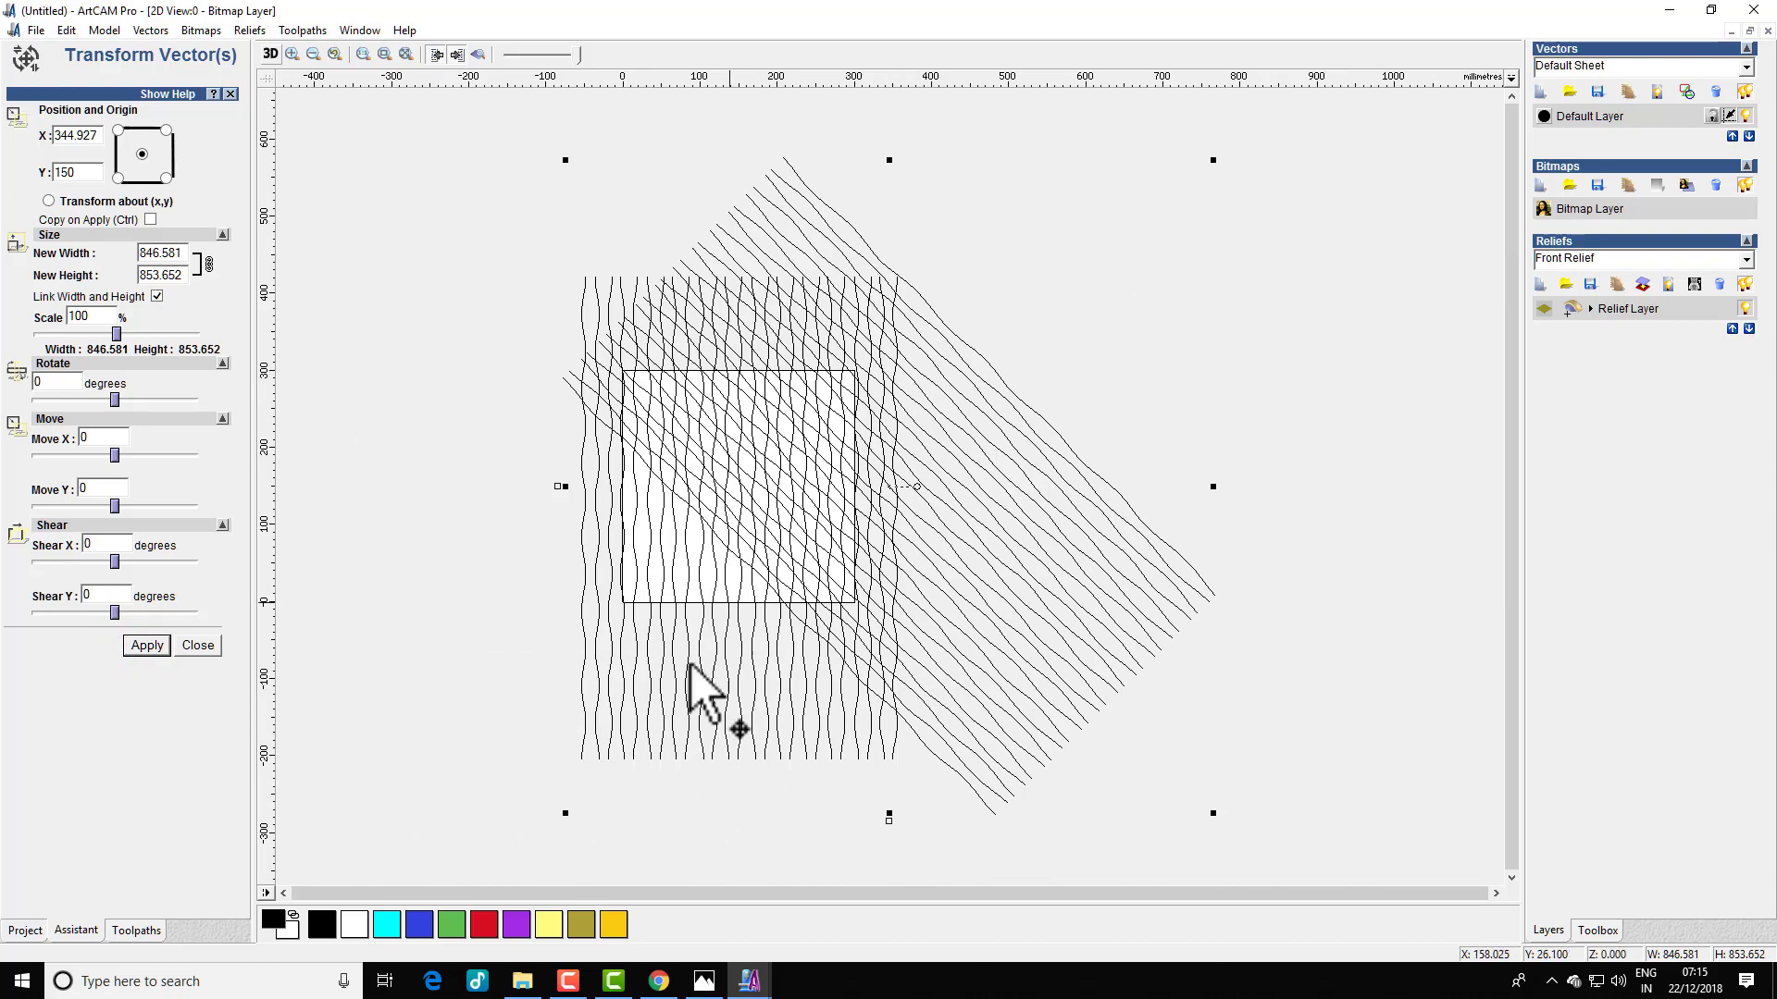
left_click_drag(565, 813, 262, 997)
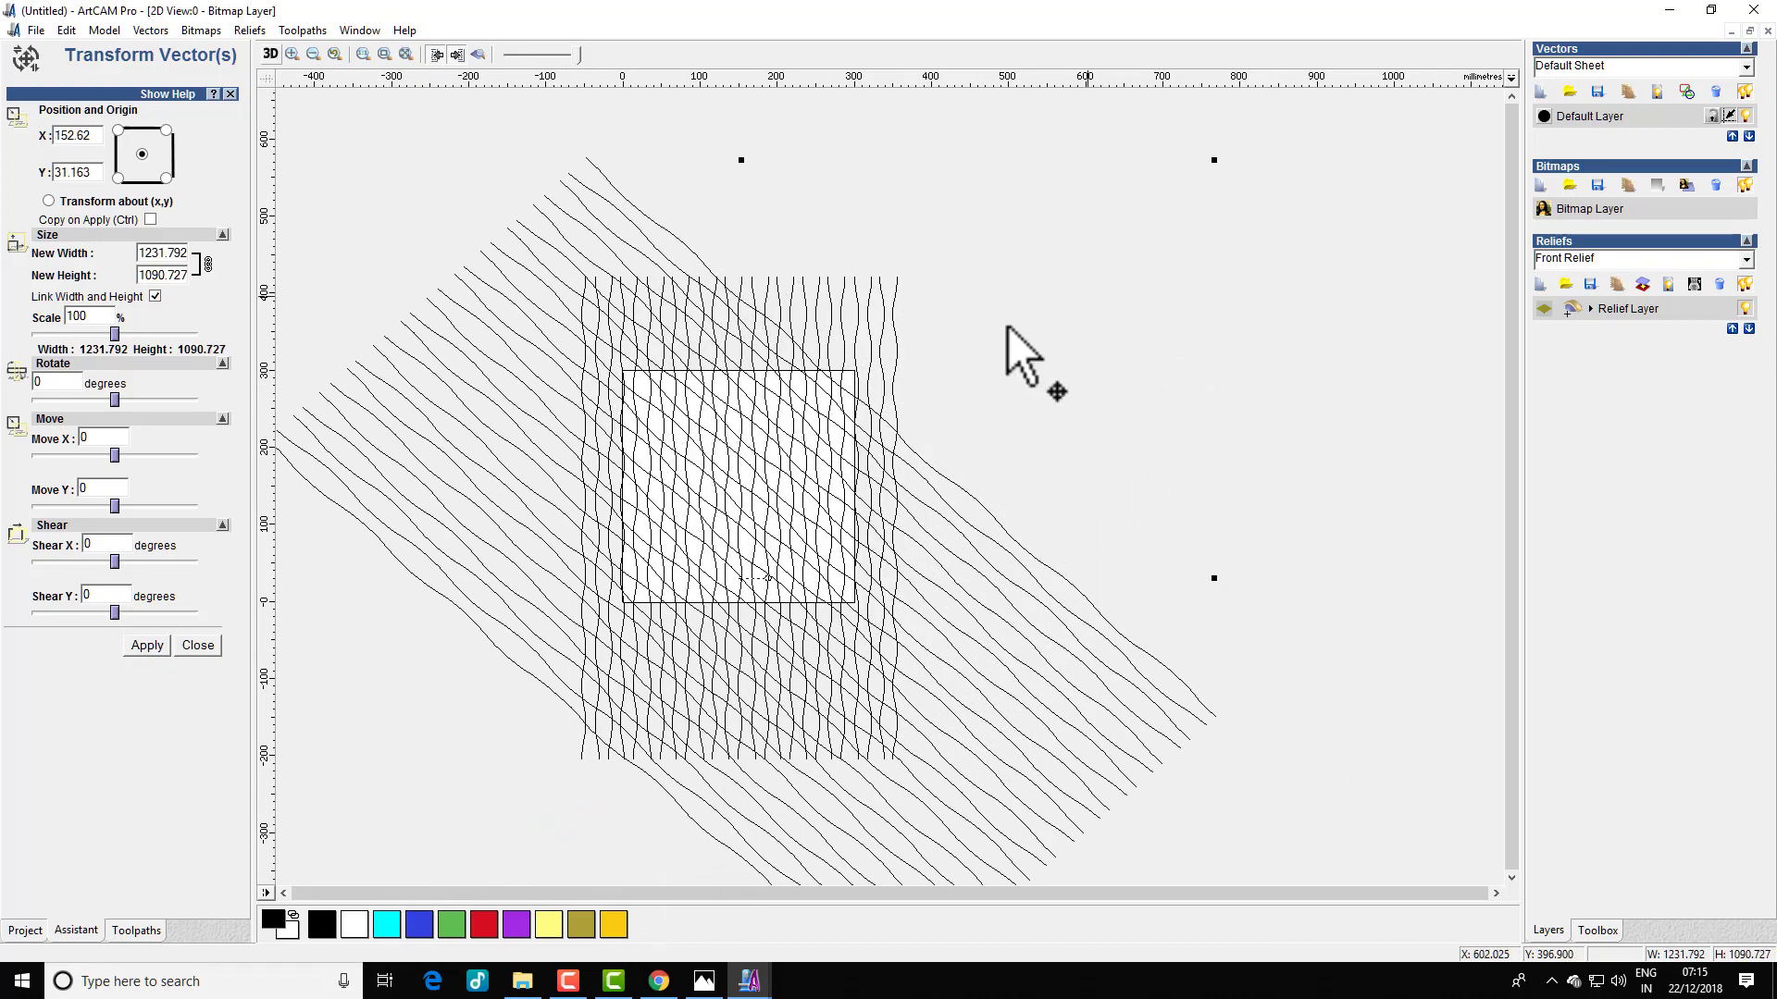
scroll(1027, 371, "down", 2)
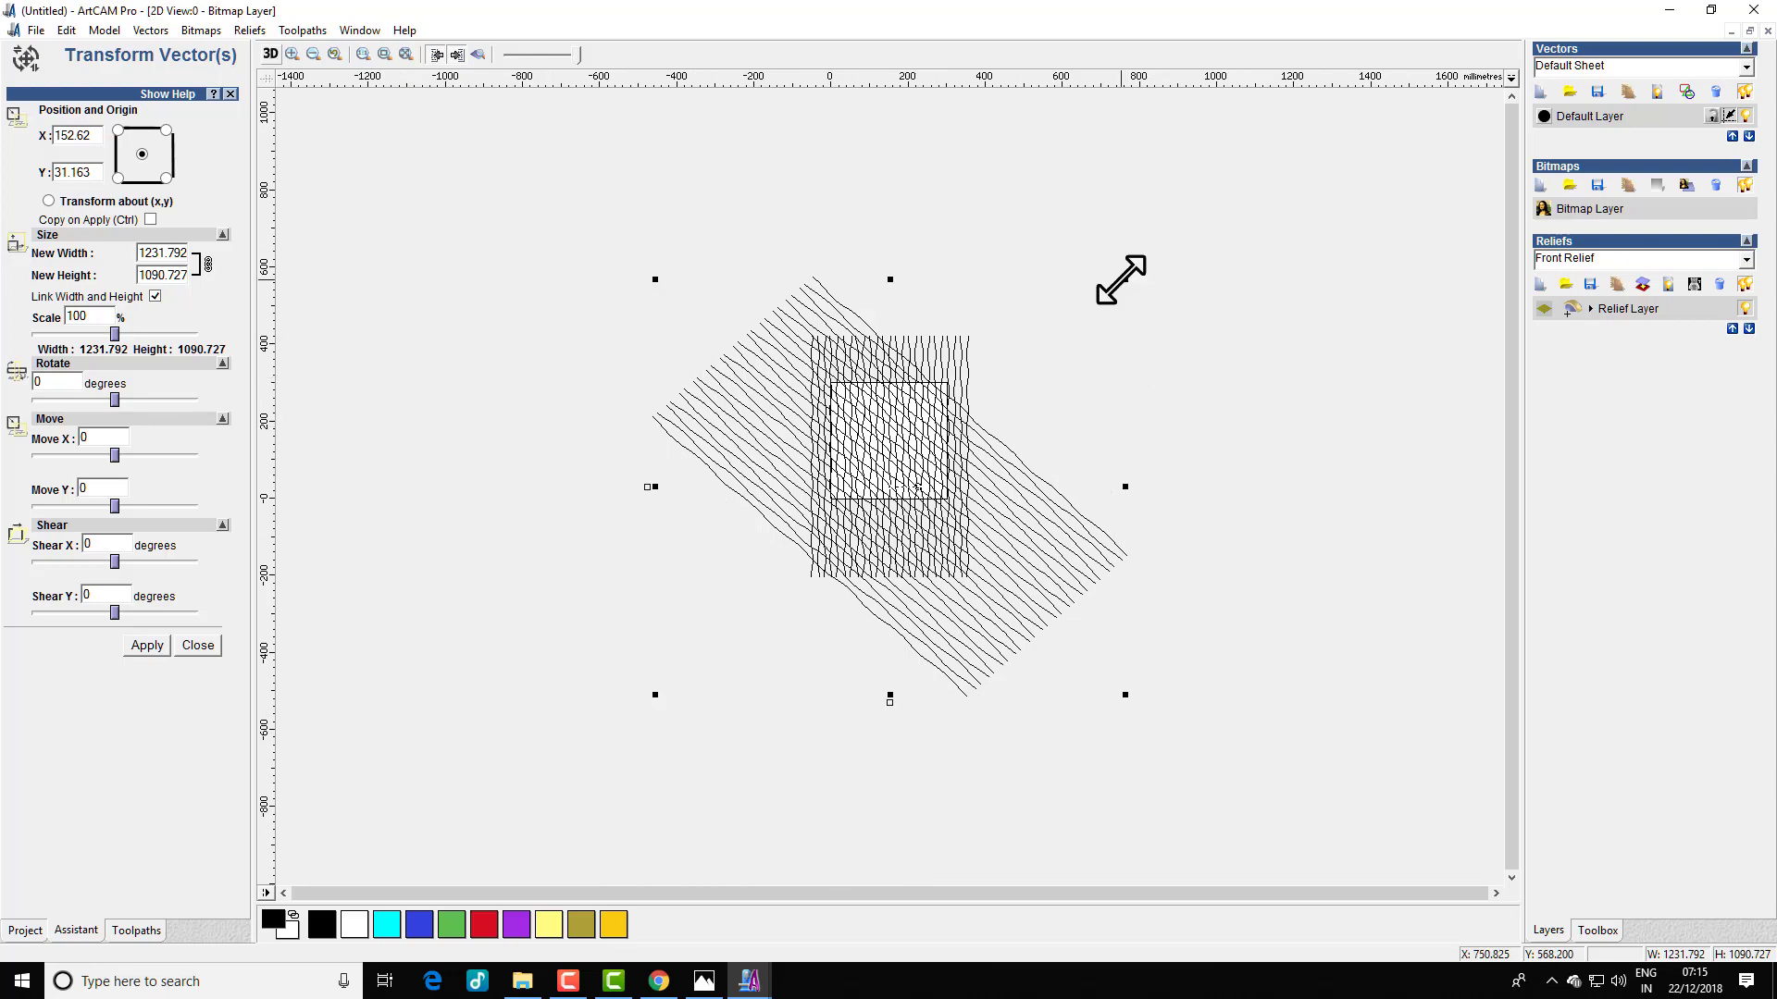
- Enlarge the diagonal waves from their upper-right corner to about 1504.5 x 1262.4 mm so they cover the whole model, and finish the transform
left_click_drag(1122, 279, 1232, 211)
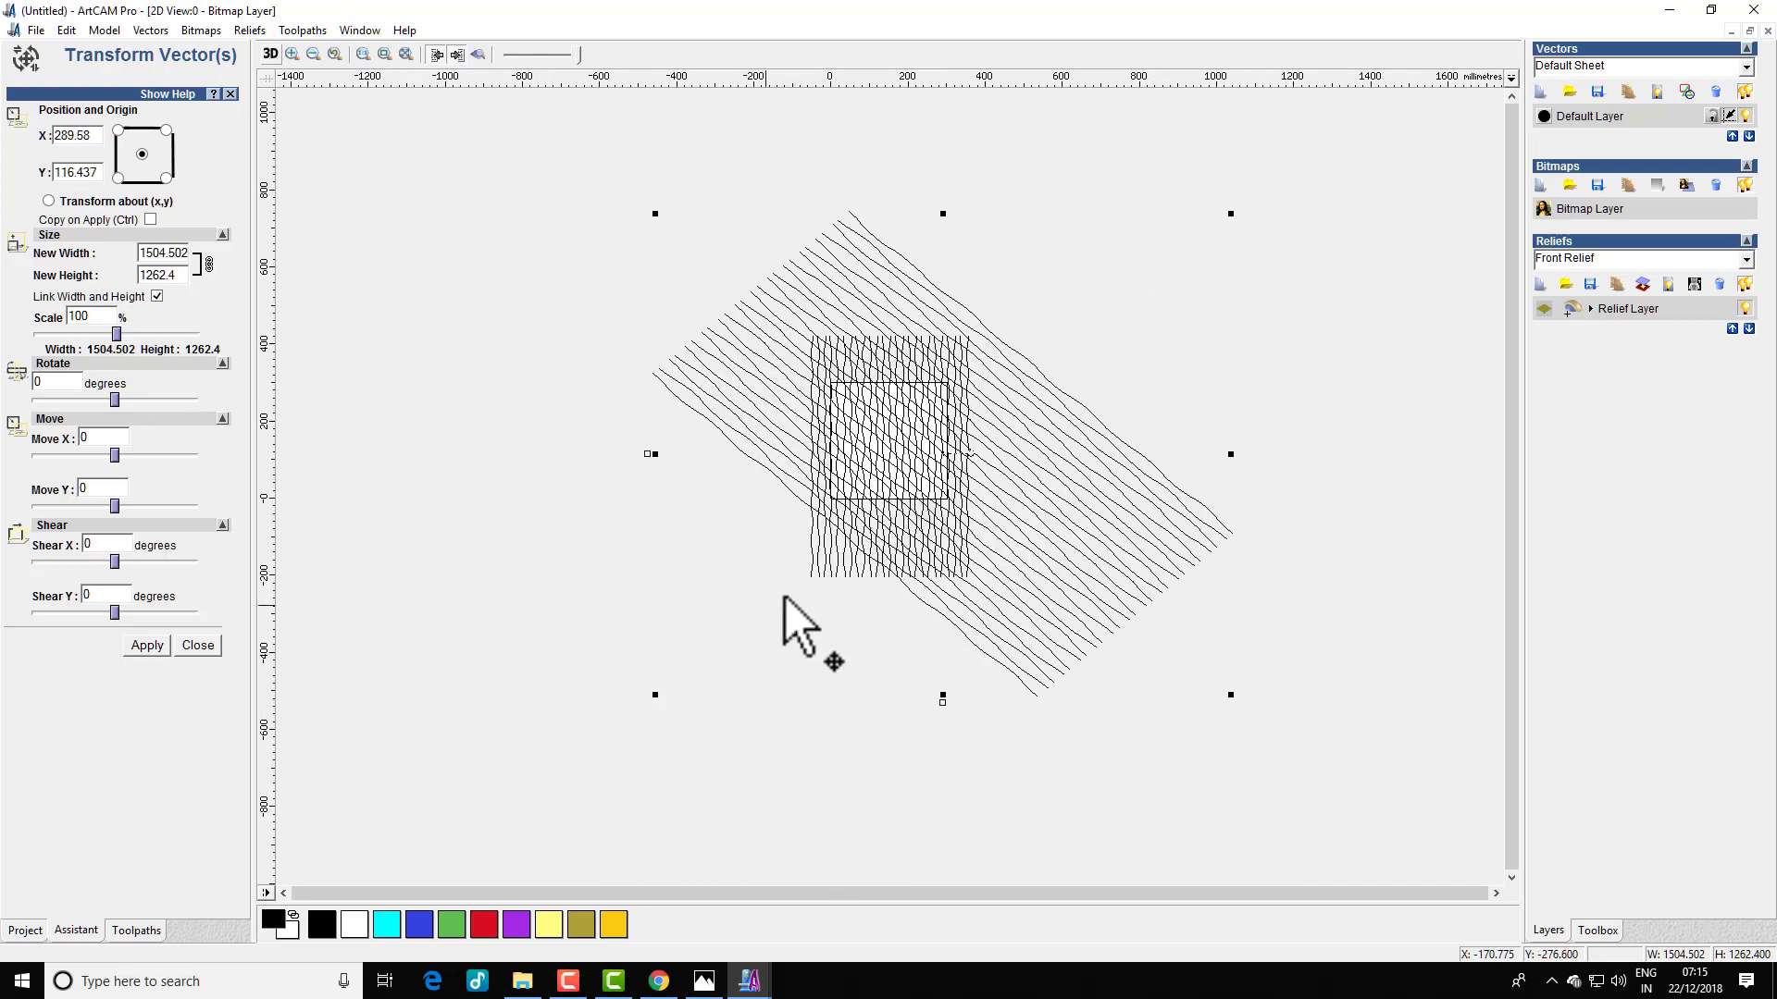
scroll(906, 547, "up", 2)
scroll(733, 210, "up", 2)
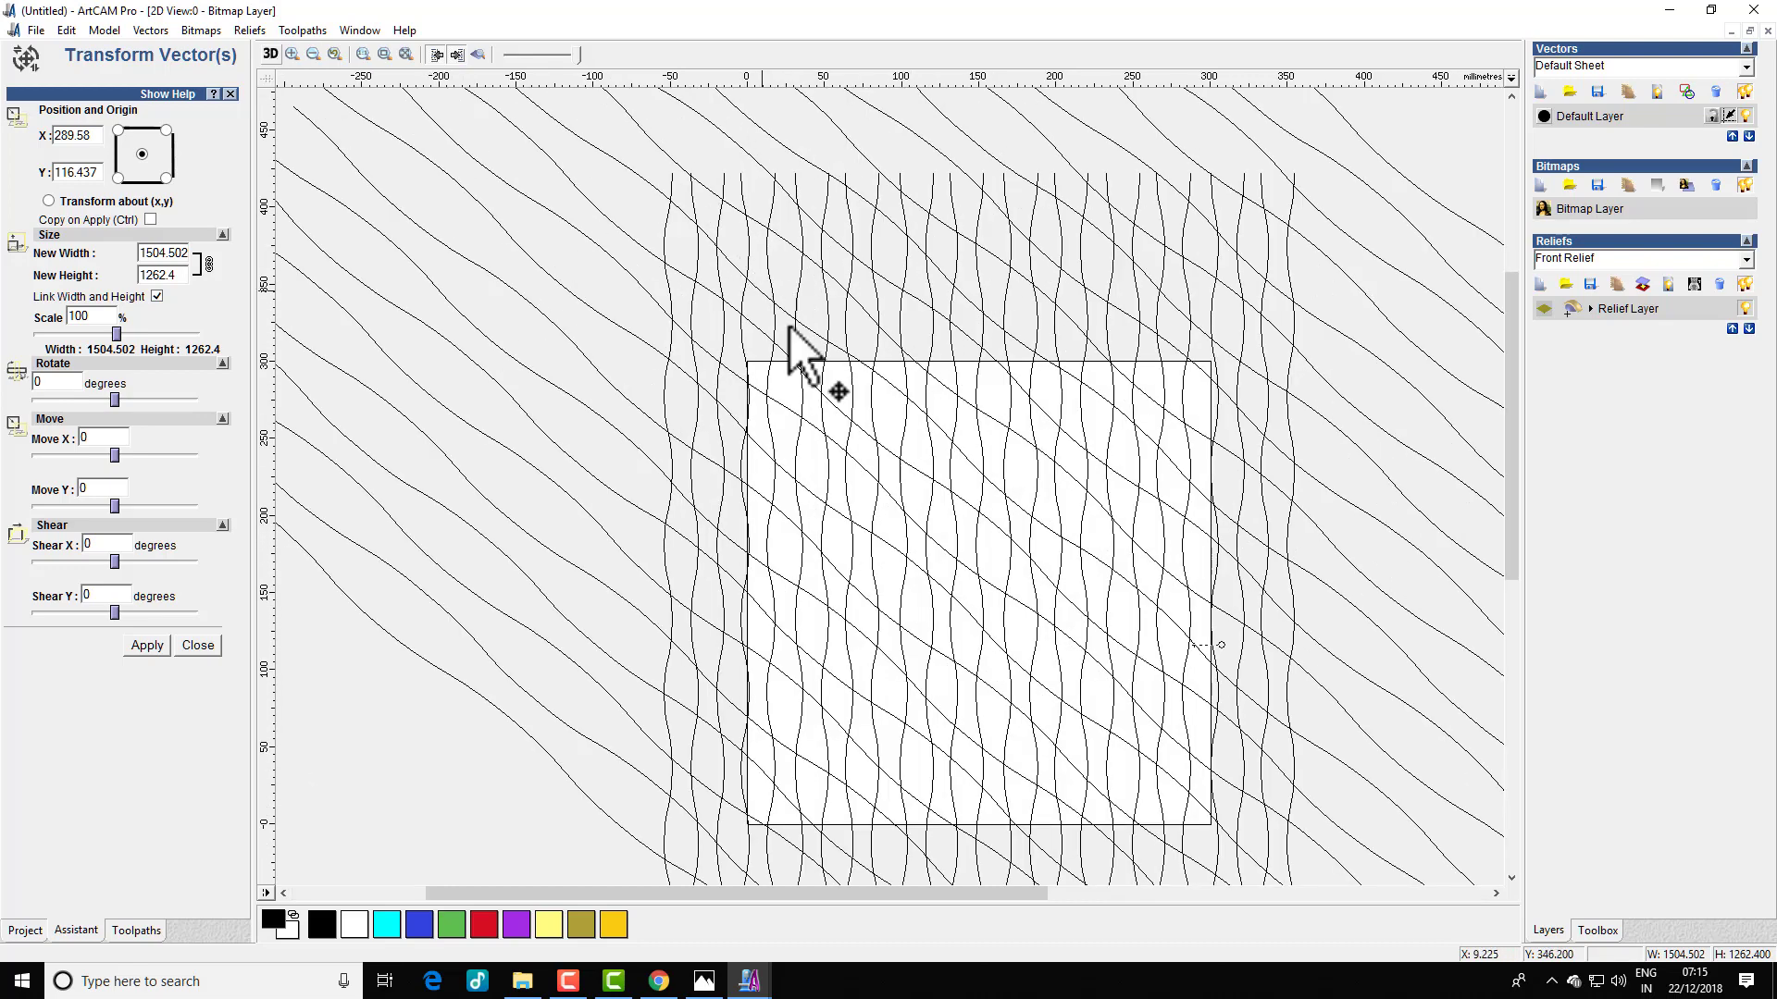
scroll(832, 444, "down", 2)
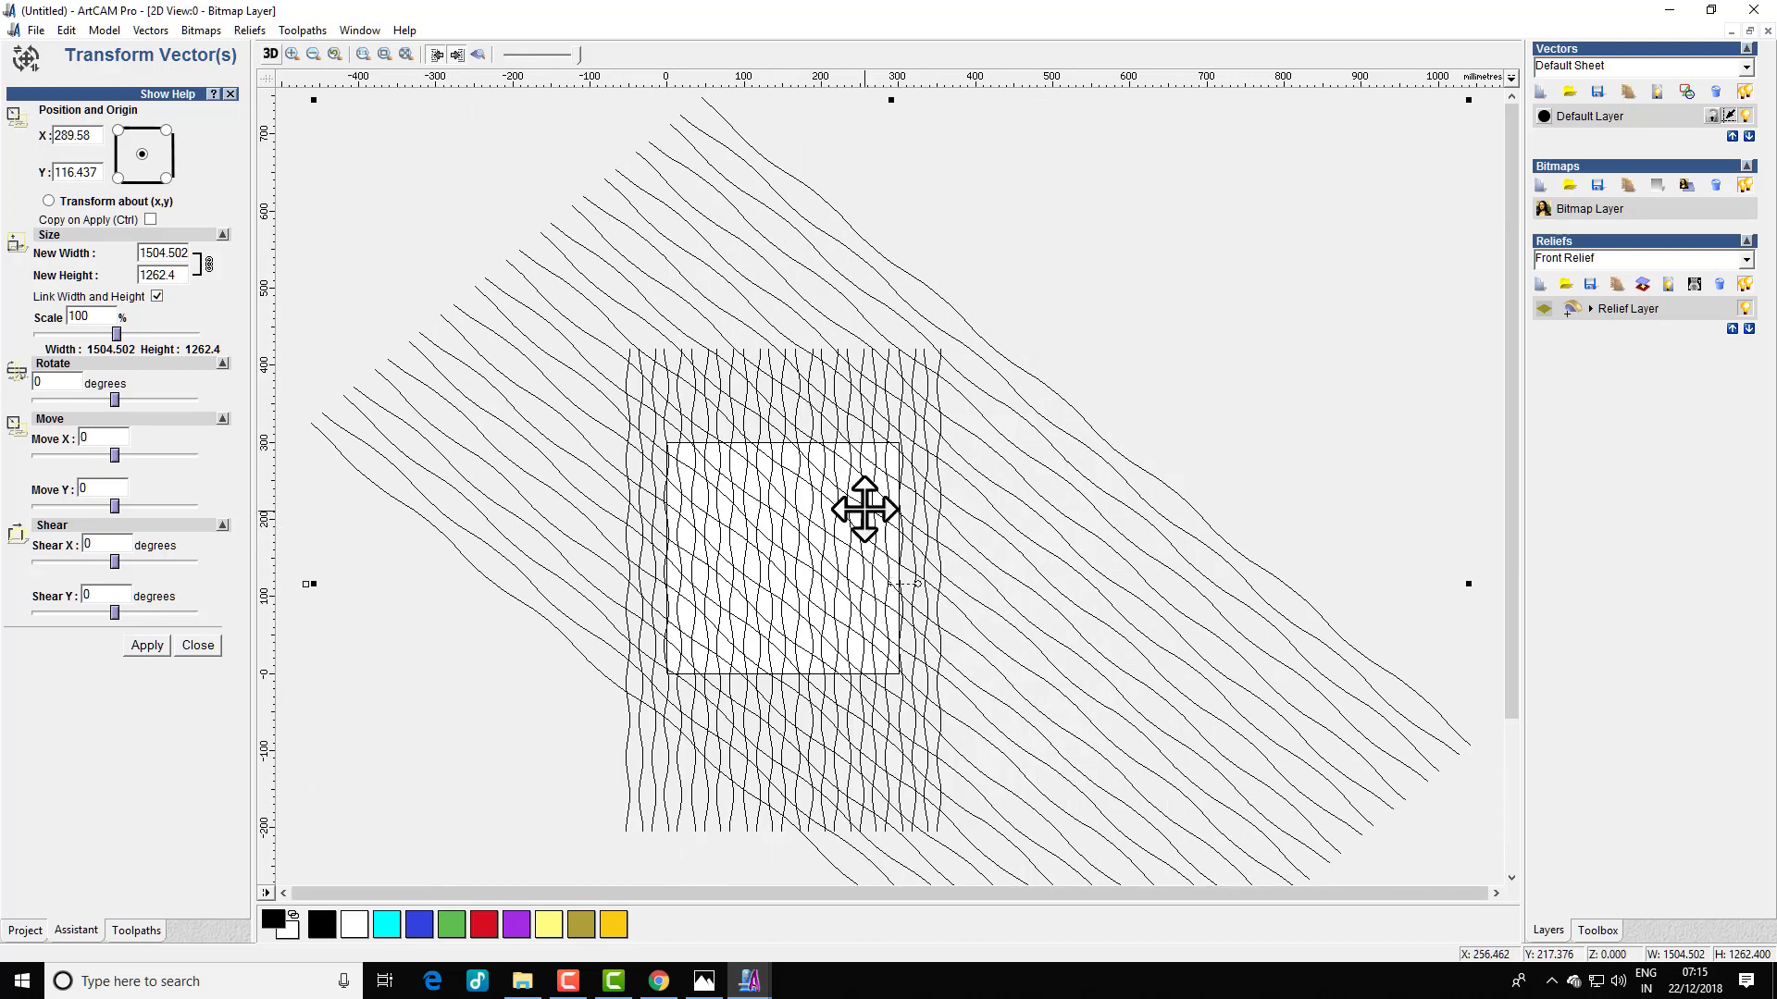
scroll(861, 508, "down", 2)
scroll(1037, 338, "up", 2)
scroll(1027, 349, "down", 2)
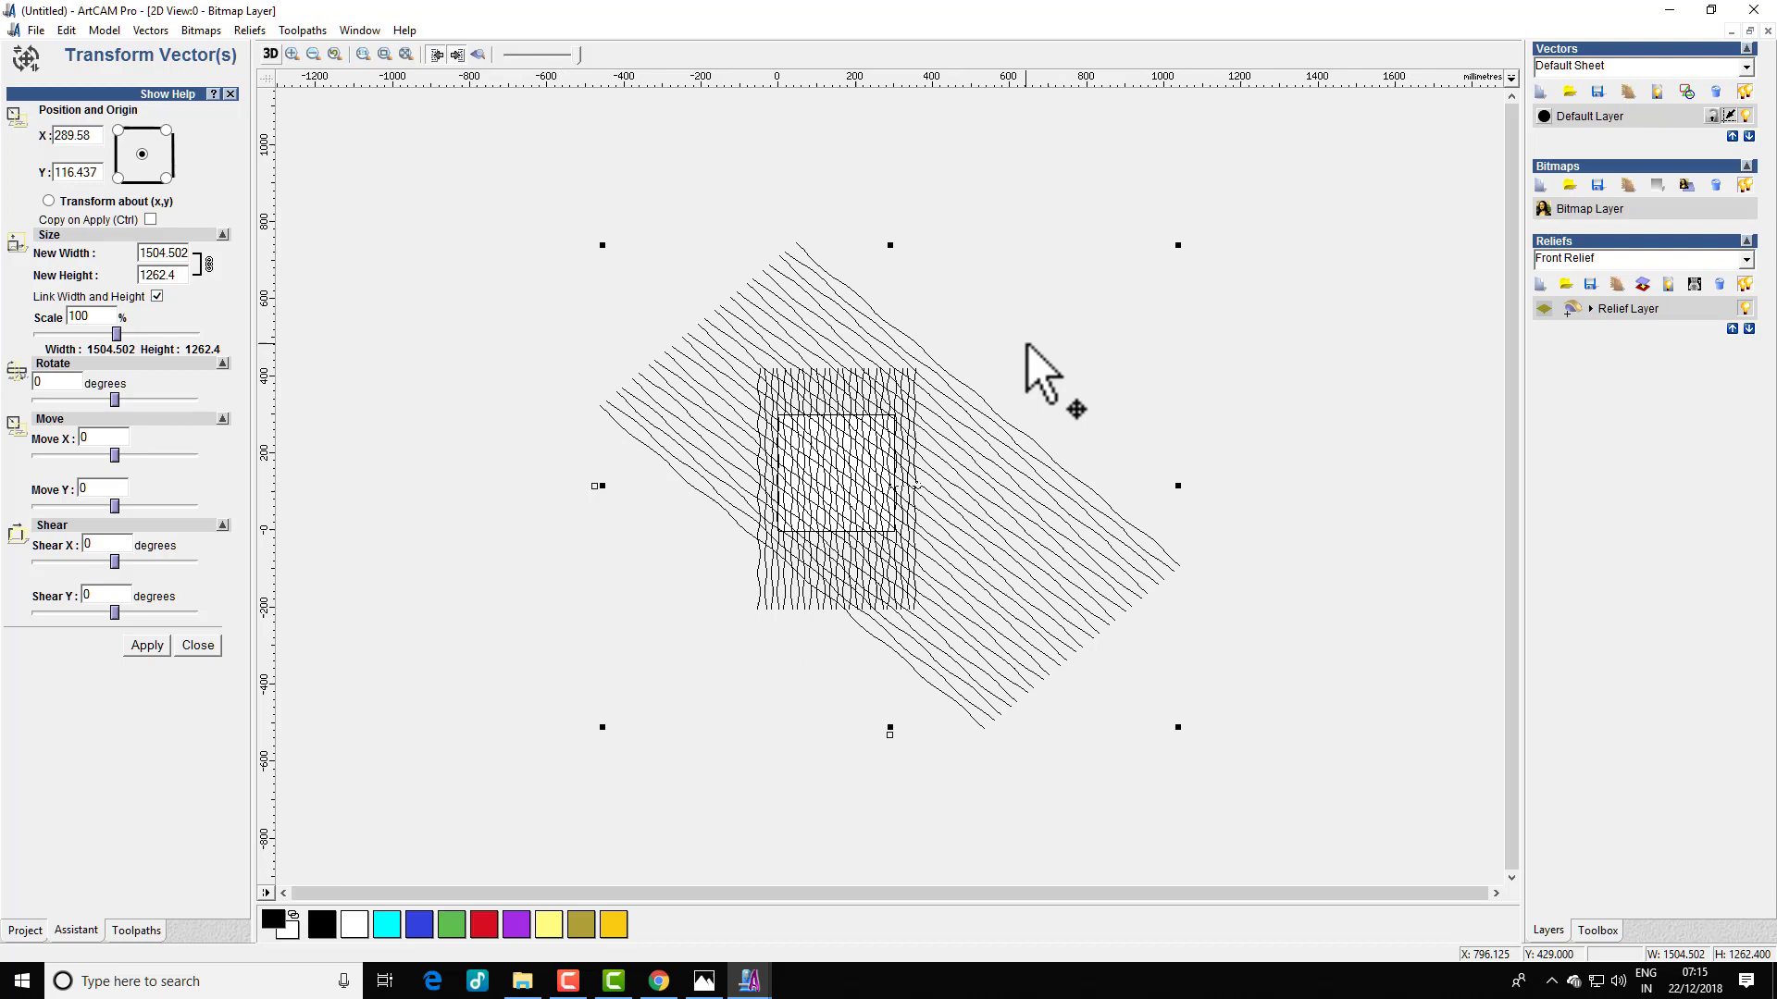
left_click(147, 646)
left_click(196, 646)
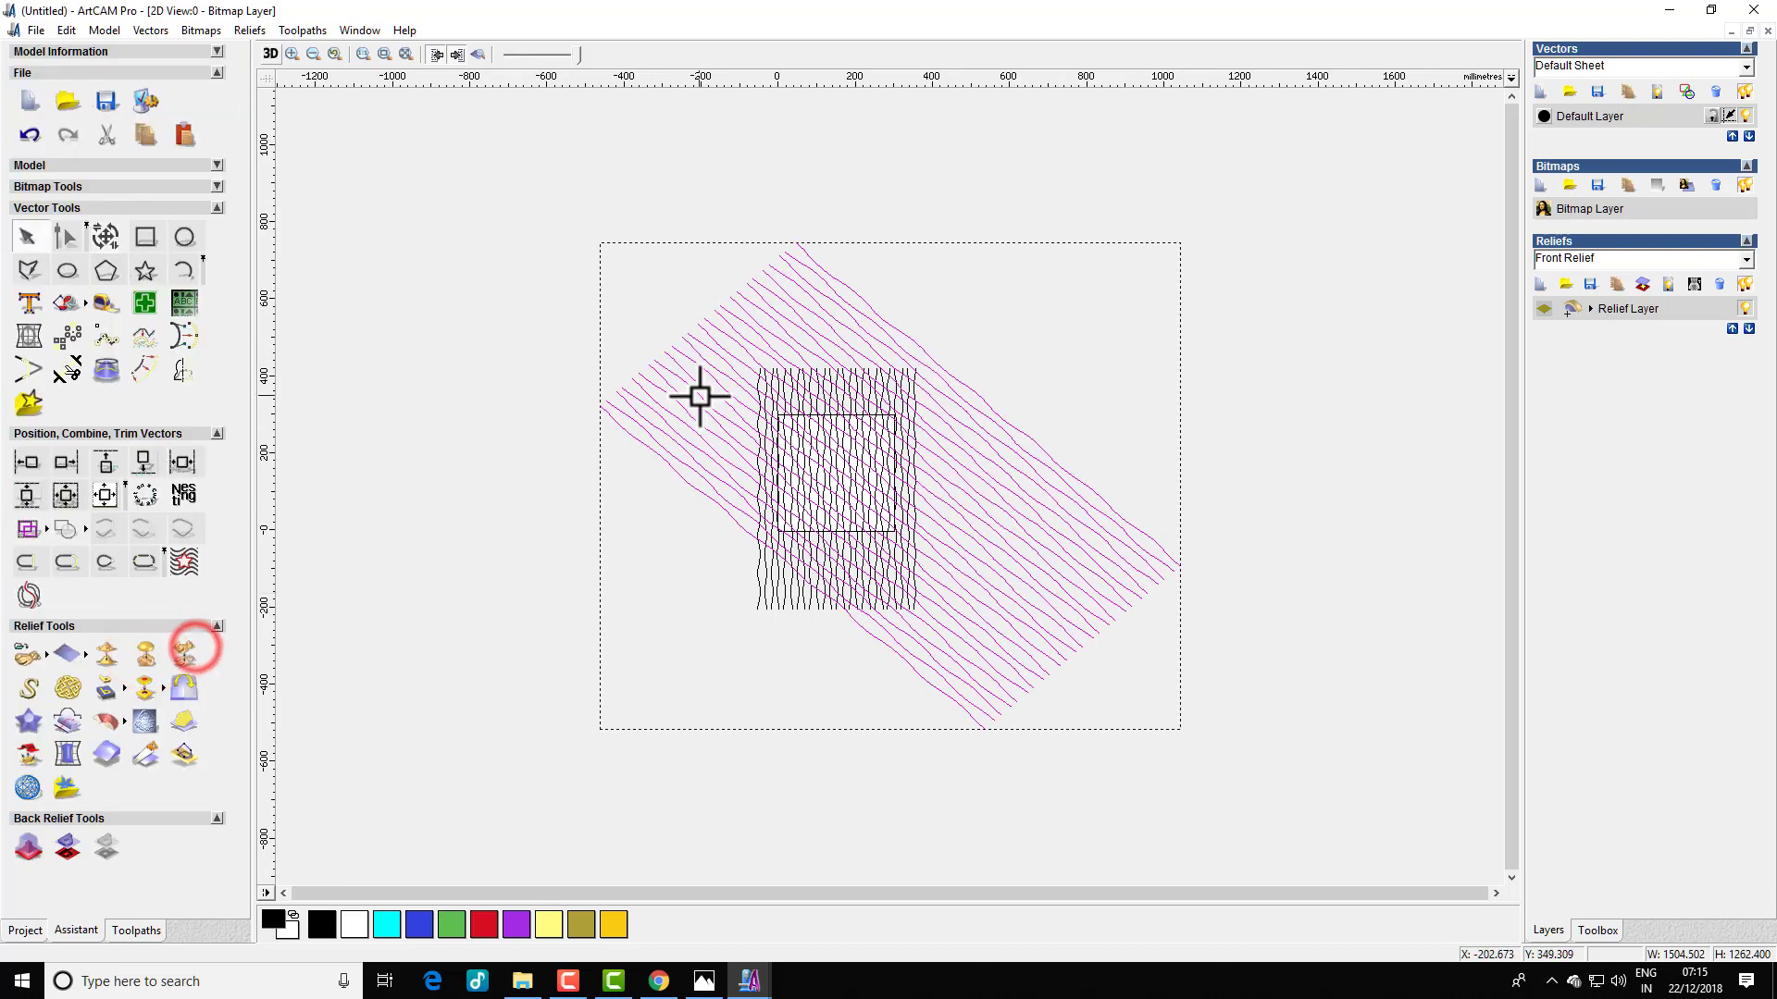
- Offset all vertical and diagonal waves by 1 mm on both sides with sharp corners, deleting the original vectors
left_click(585, 281)
left_click_drag(522, 193, 1290, 833)
scroll(1263, 779, "up", 2)
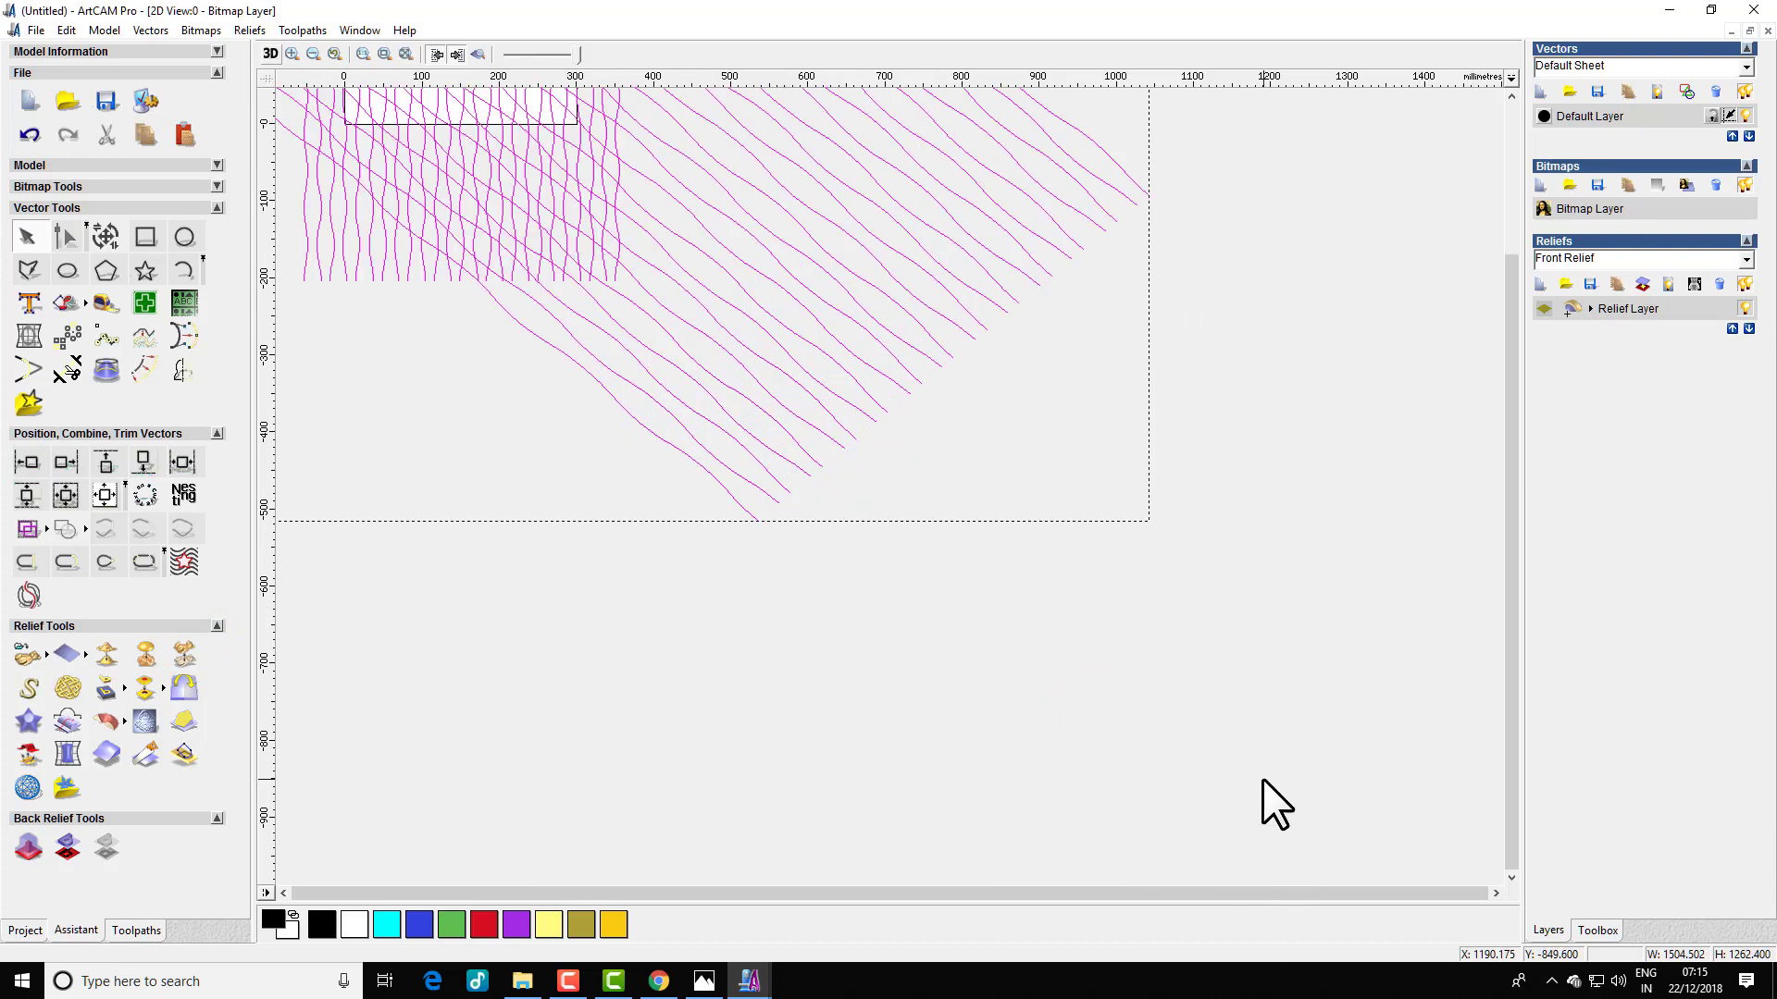
scroll(1262, 783, "down", 2)
scroll(1008, 702, "up", 2)
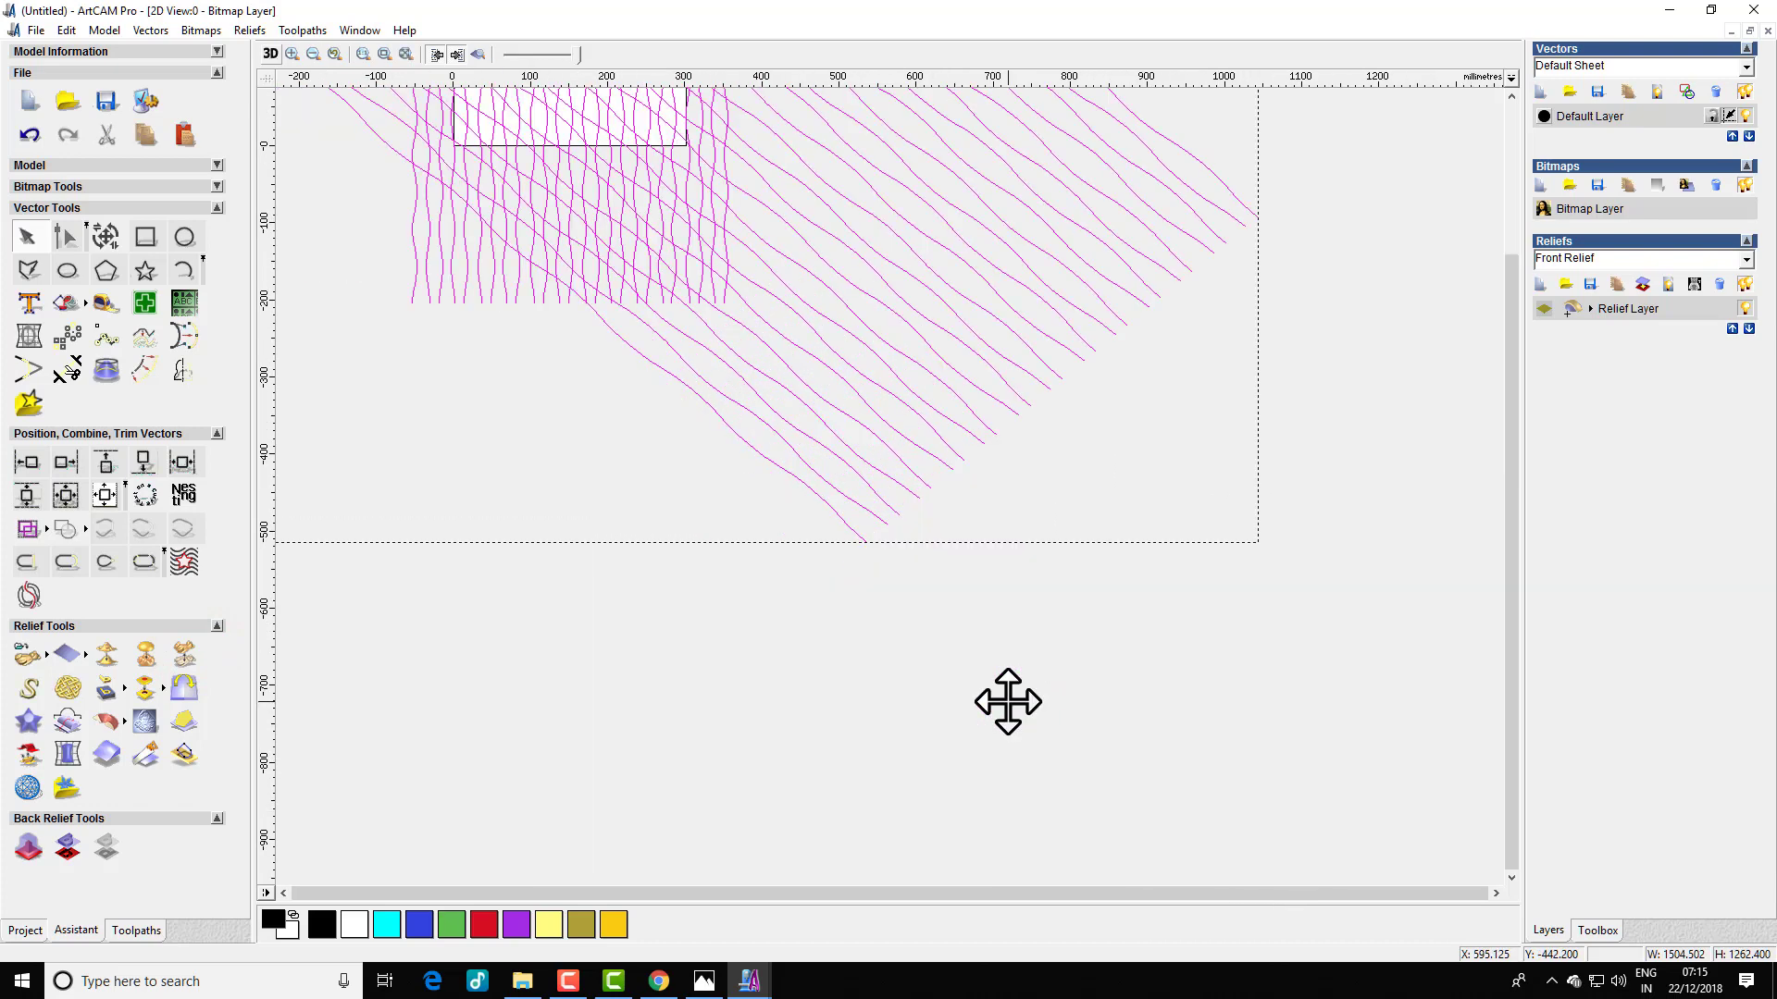
left_click(147, 372)
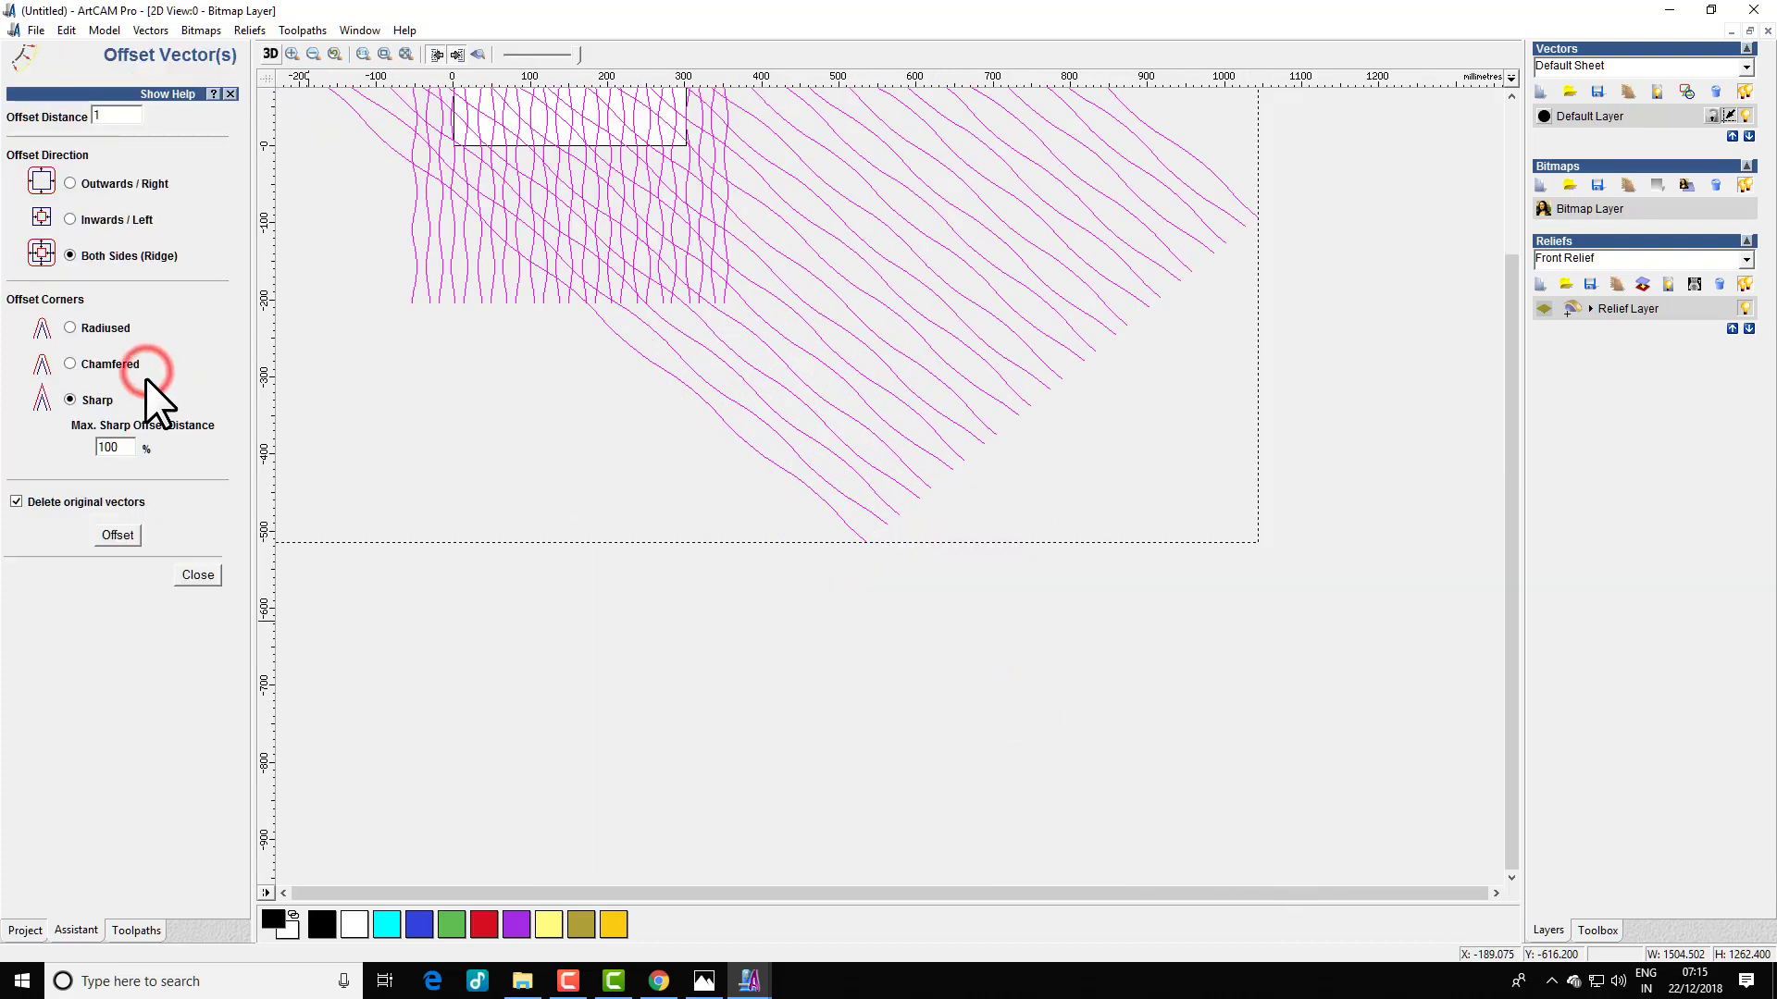
left_click(112, 114)
key("ctrl+a")
left_click(118, 535)
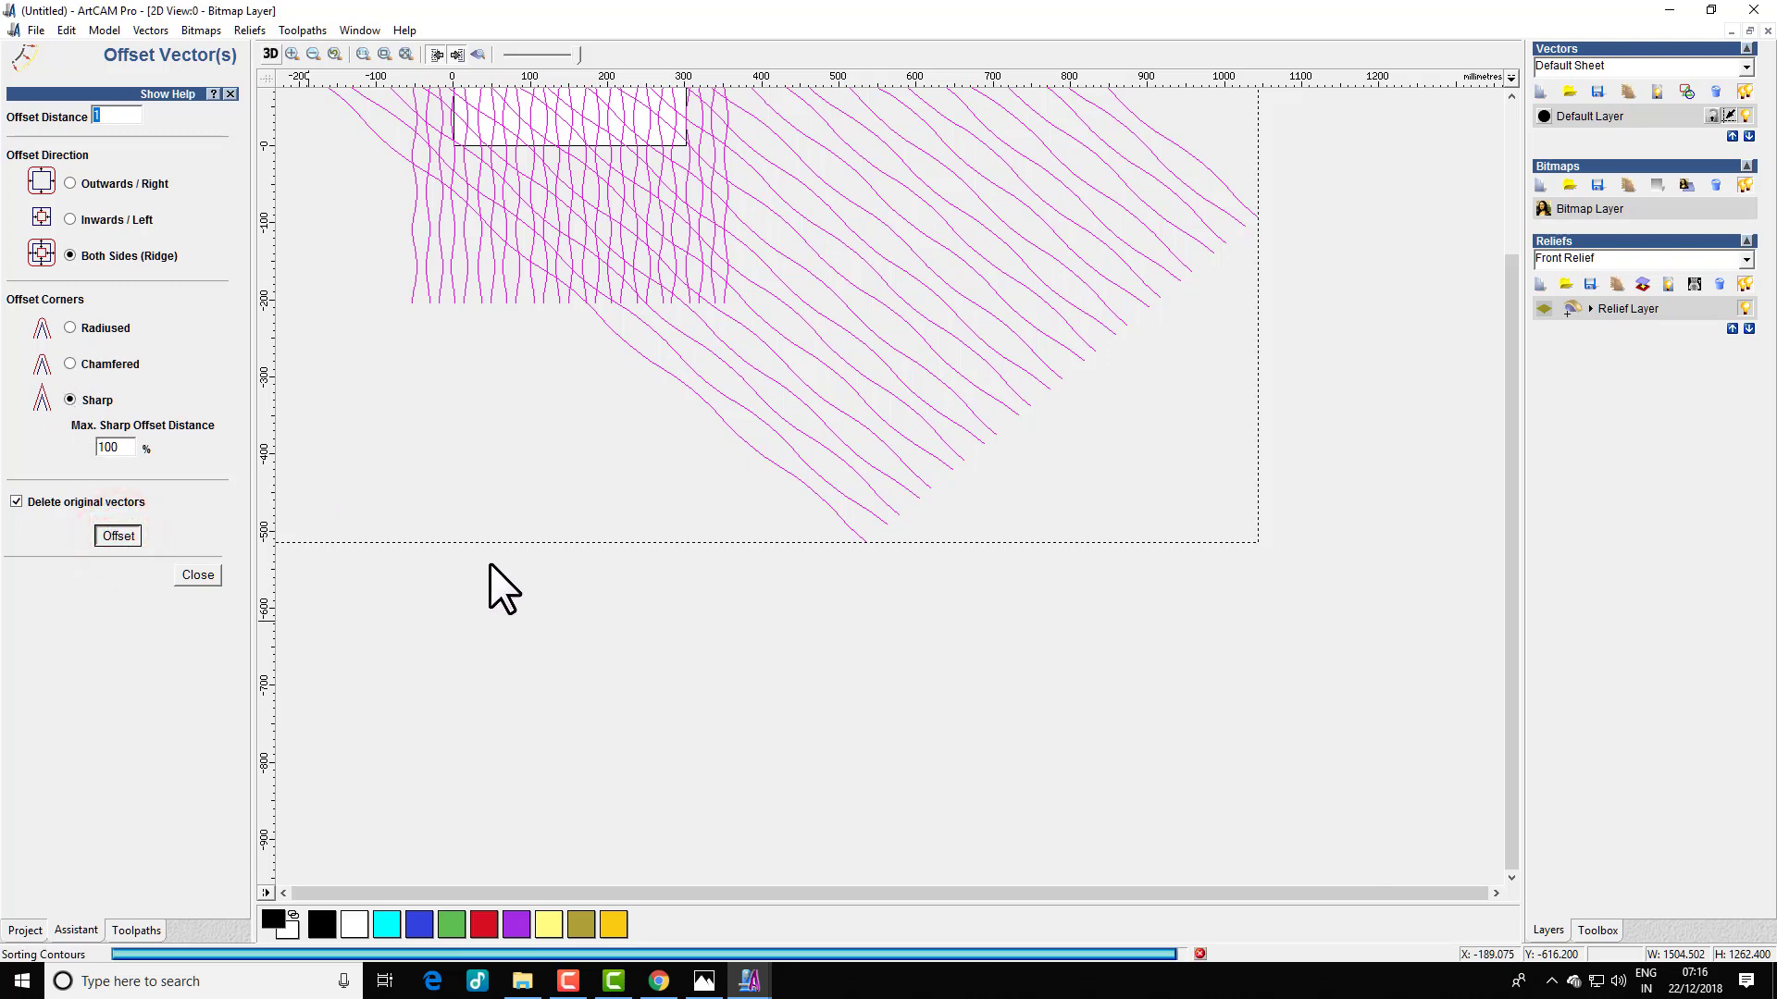
scroll(702, 373, "up", 3)
scroll(730, 425, "down", 3)
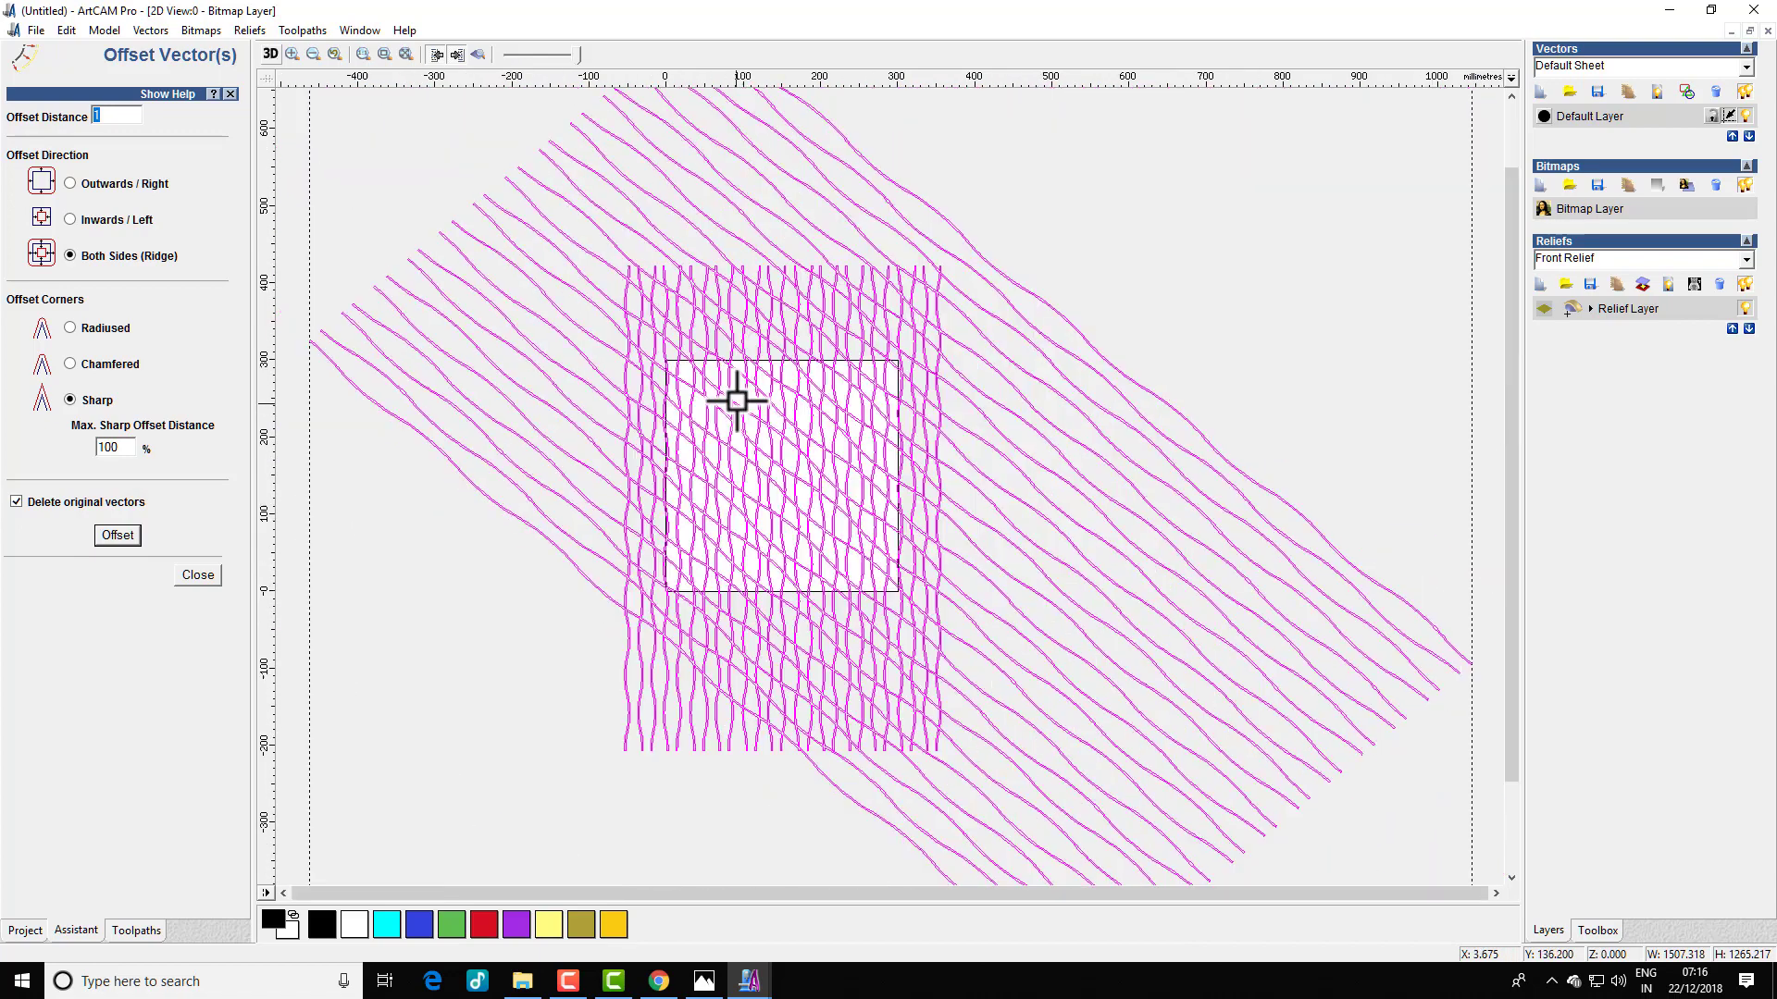
- Delete the outer lattice outline with the ridge ends that protrude beyond the closed cells
left_click(347, 232)
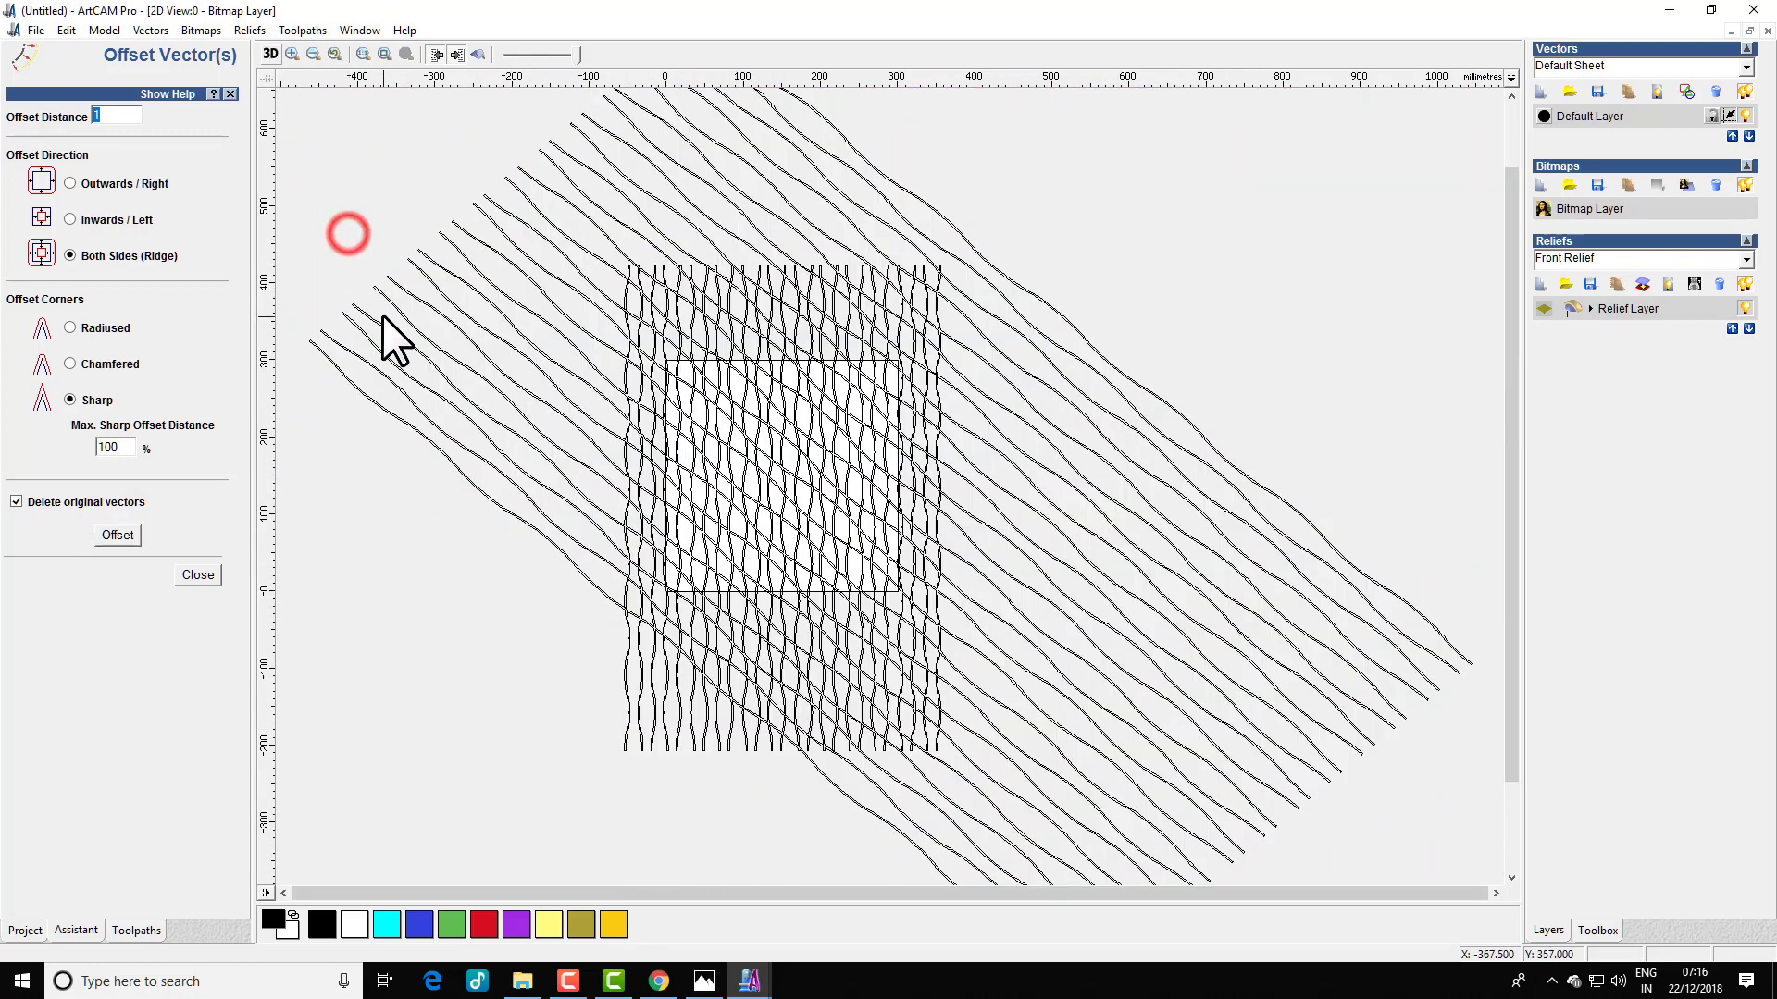
left_click(382, 294)
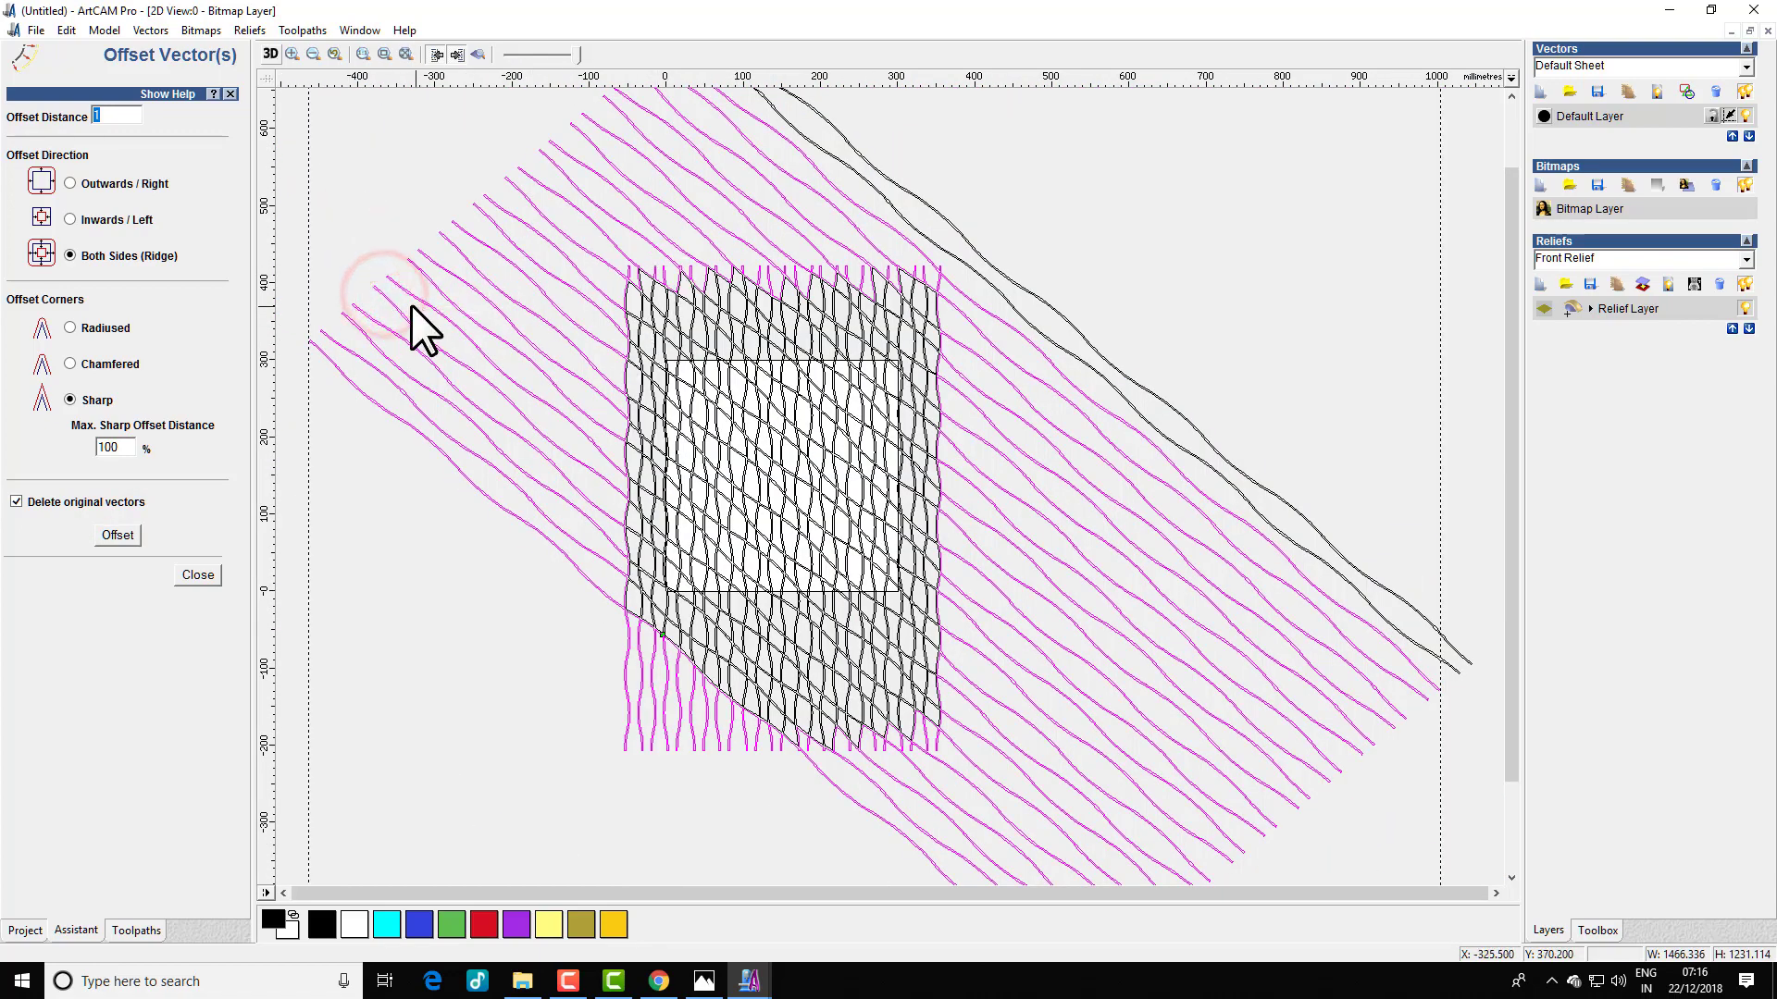
scroll(879, 231, "down", 1)
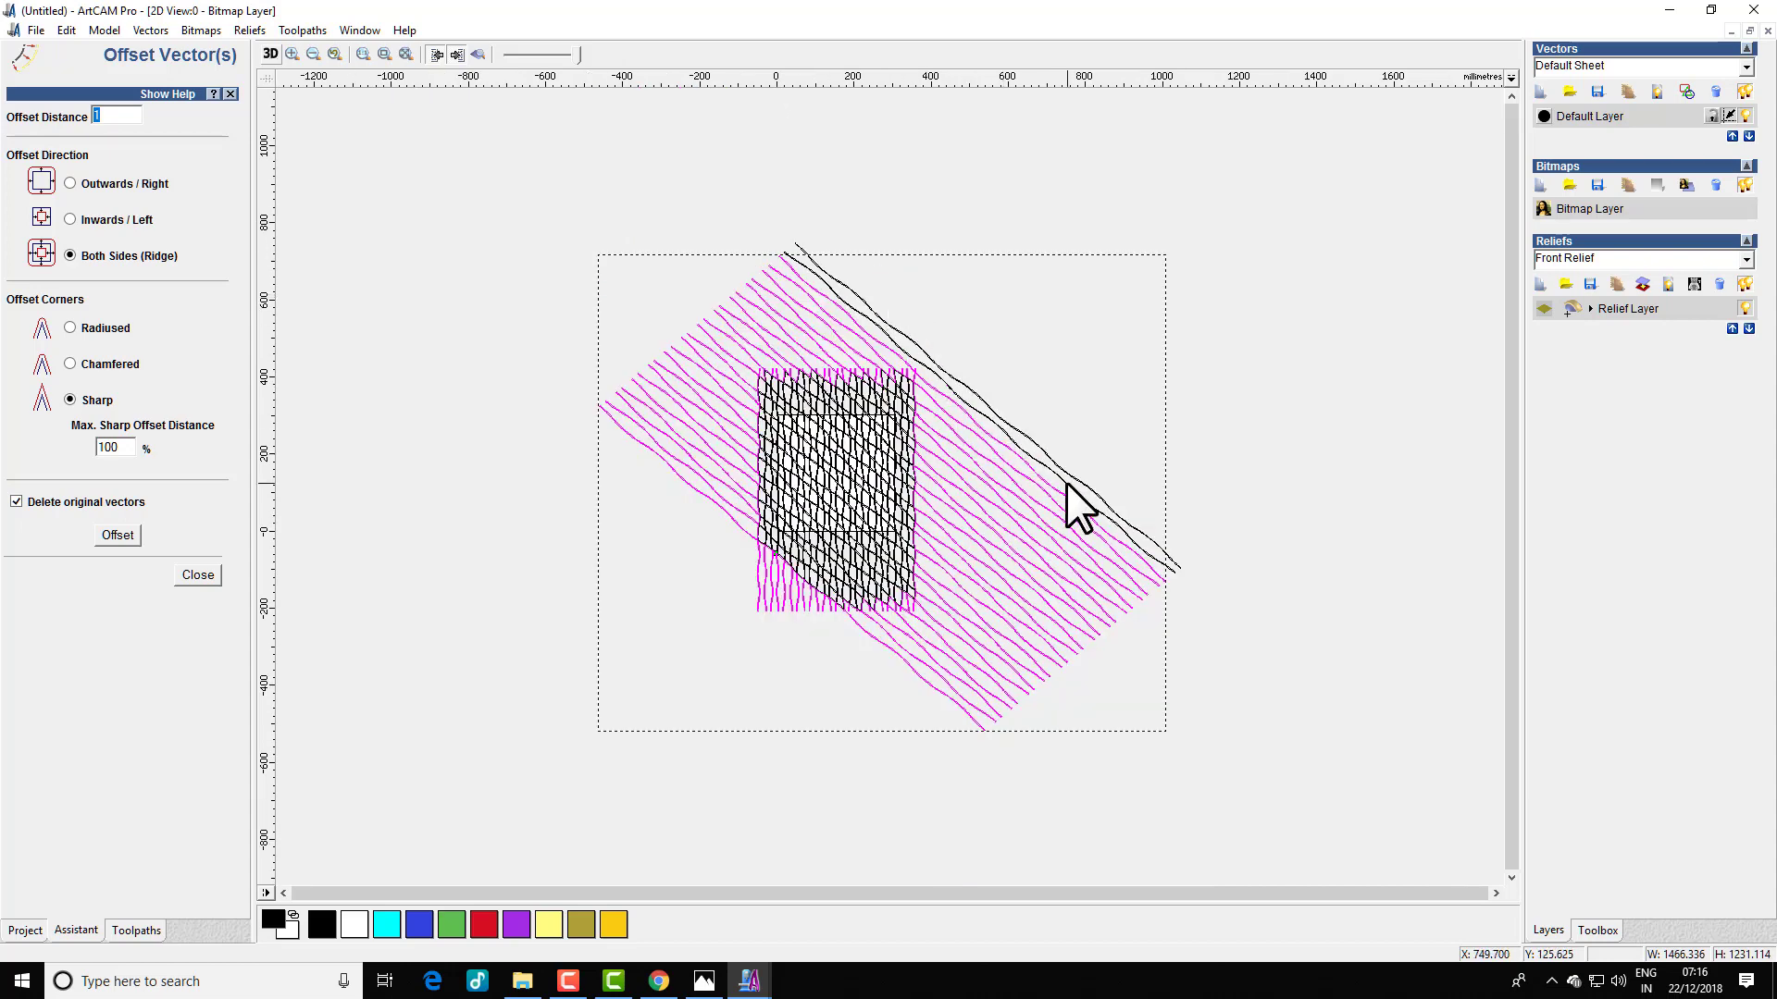
key("Delete")
- Delete the two stray diagonal waves beside the lattice and finish the vector offsetting
left_click_drag(742, 216, 1374, 568)
left_click(1174, 407)
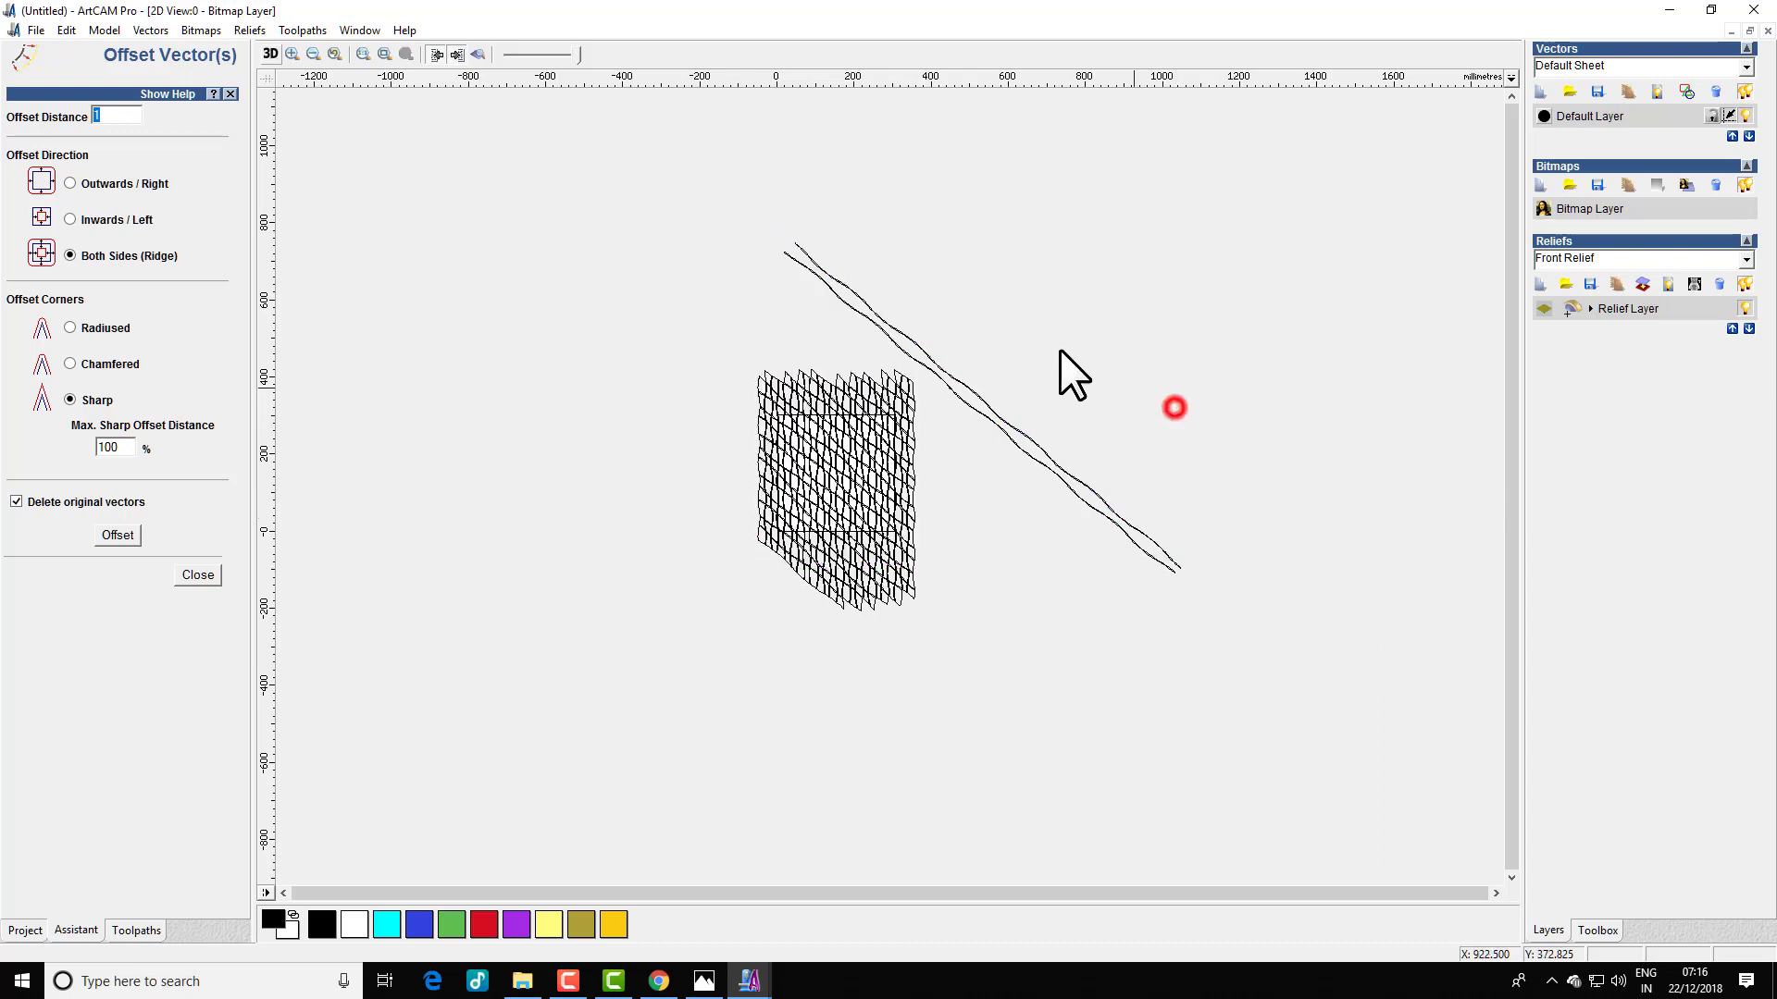
left_click(974, 390)
key("Delete")
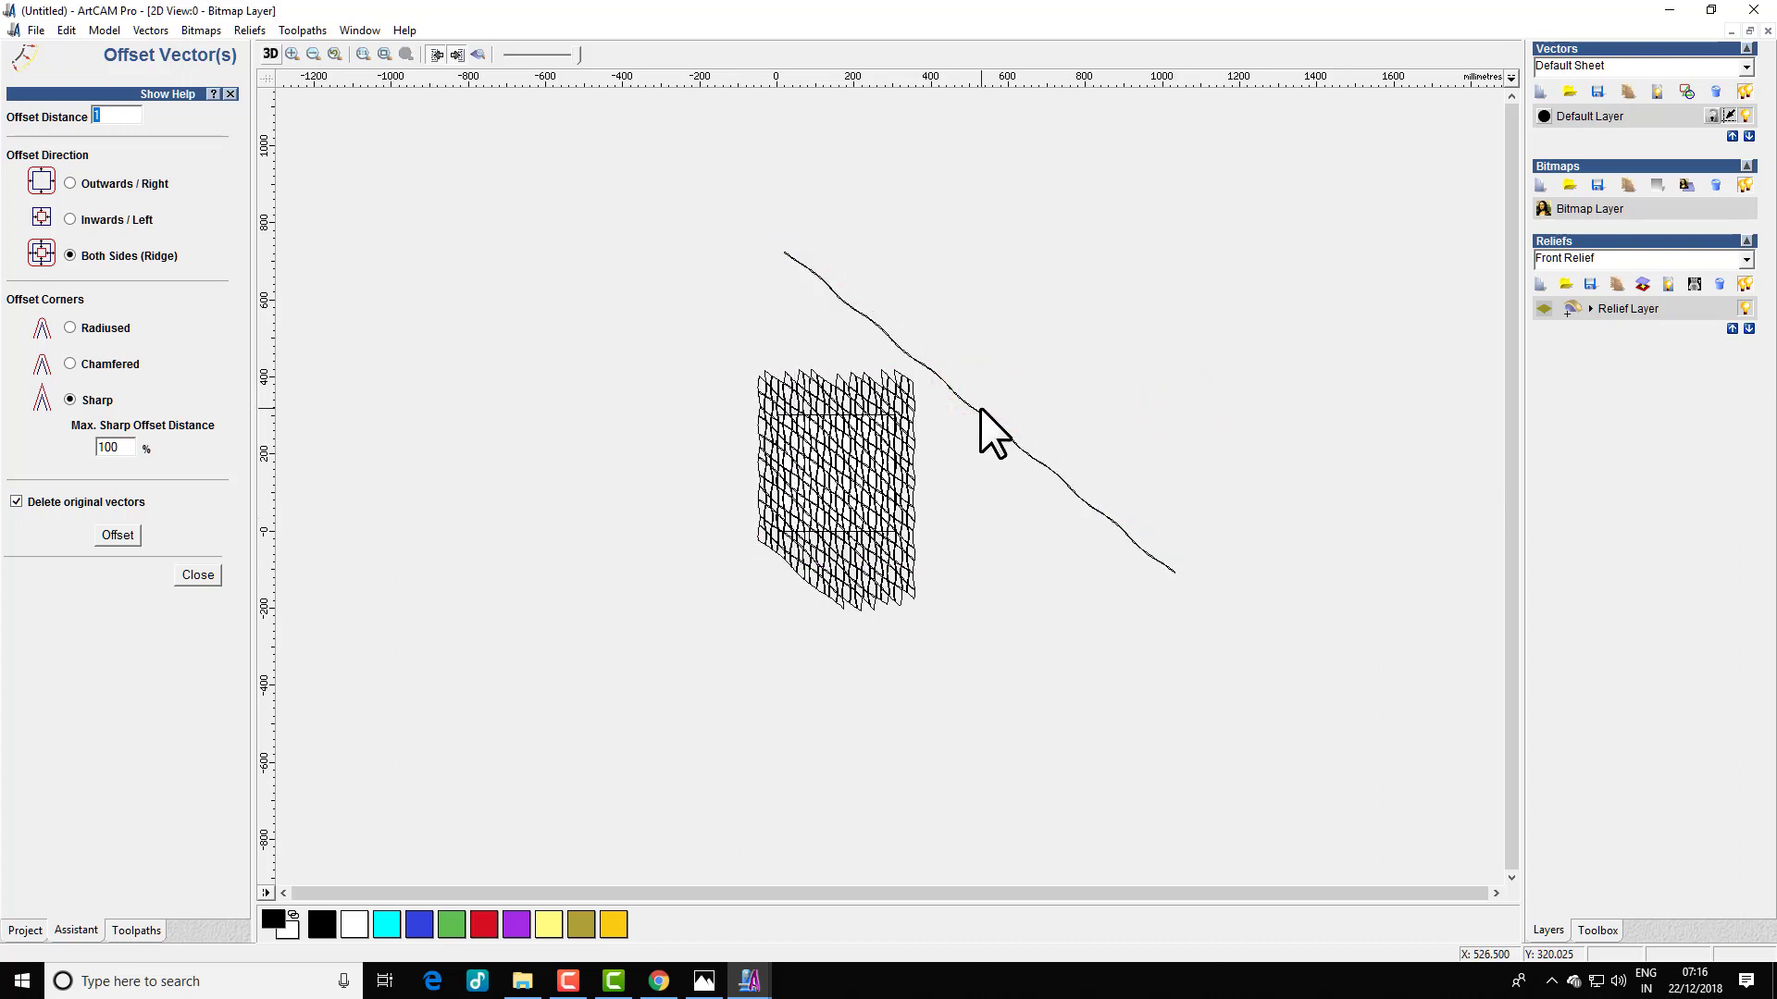
left_click(980, 408)
key("Delete")
scroll(892, 439, "up", 2)
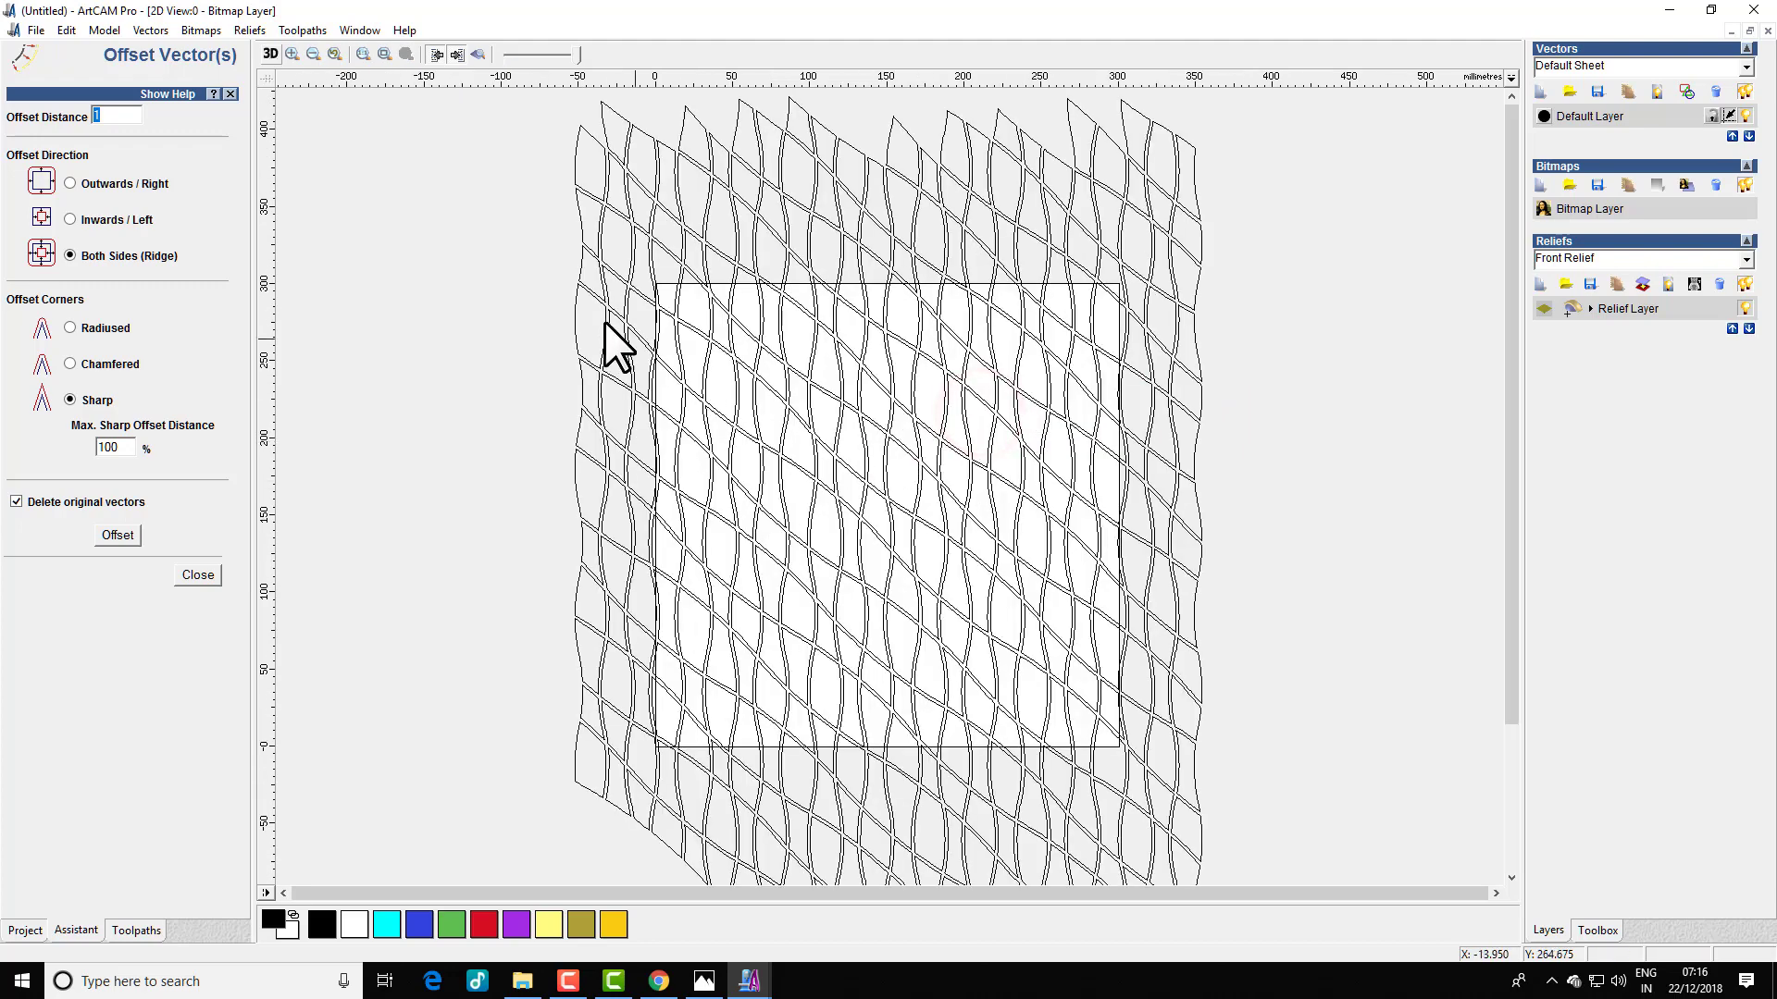
left_click(195, 574)
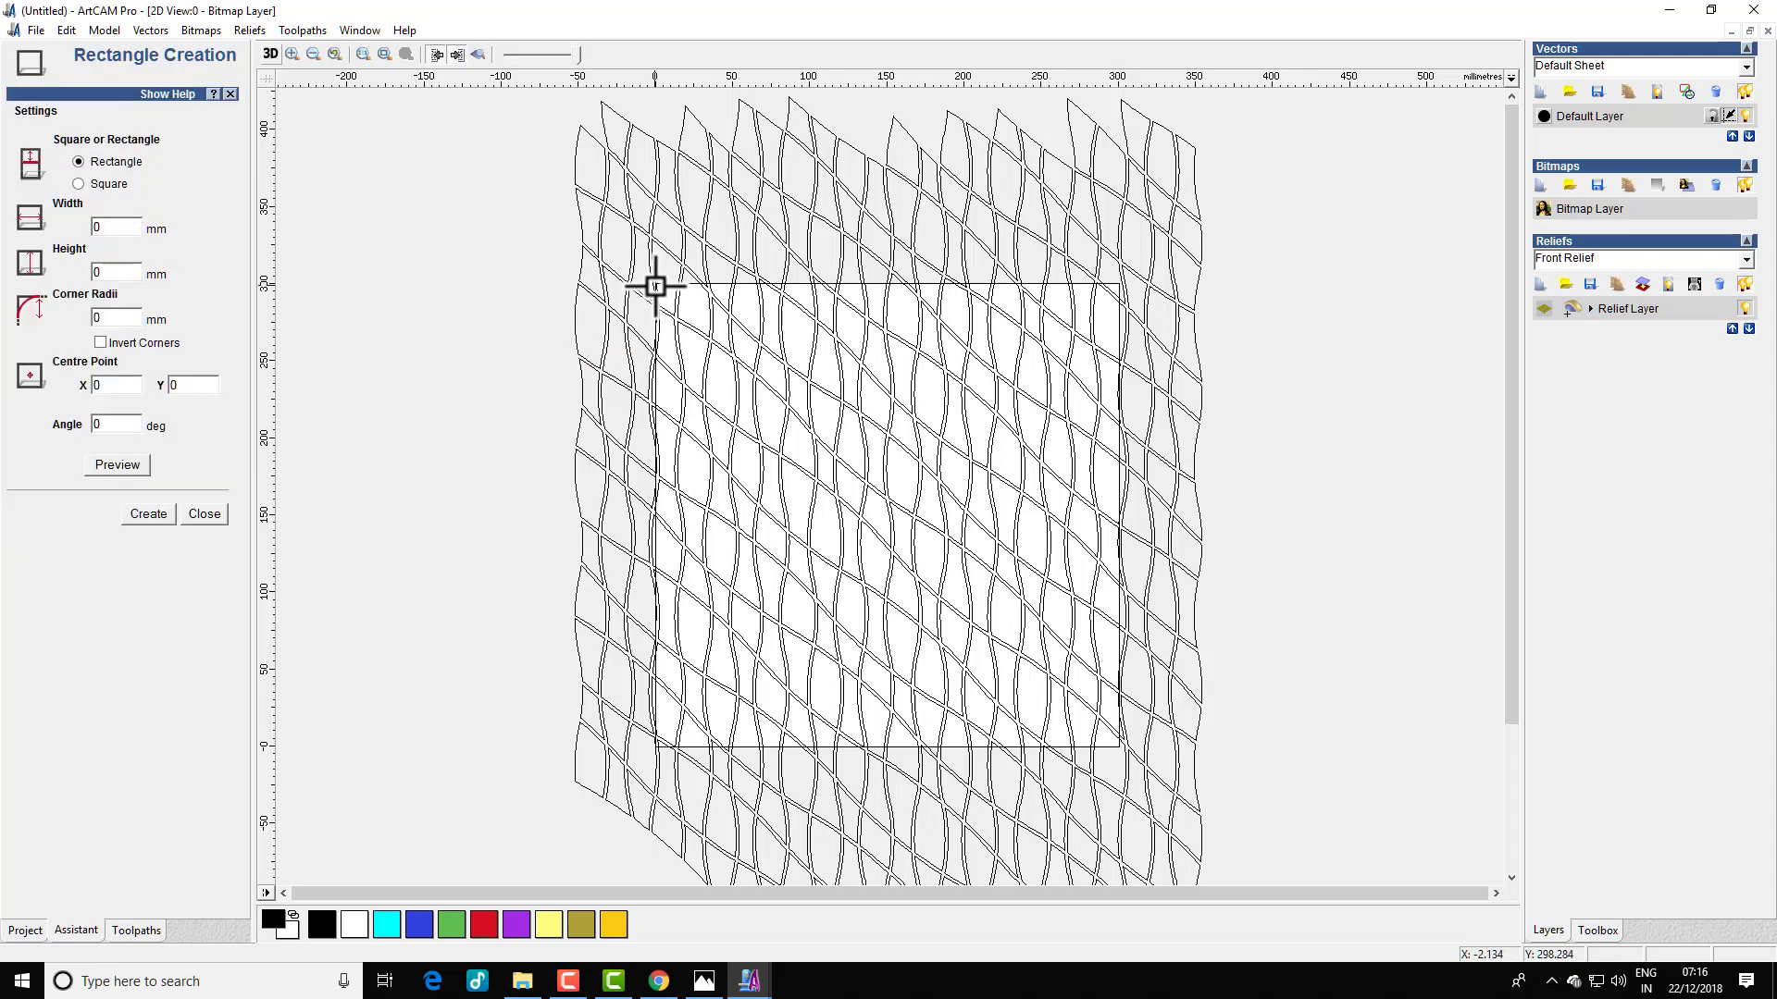
- Draw a rectangle about 305.6 x 298.5 mm over the model boundary and centre it in the page
left_click_drag(655, 286, 1124, 749)
right_click(1357, 498)
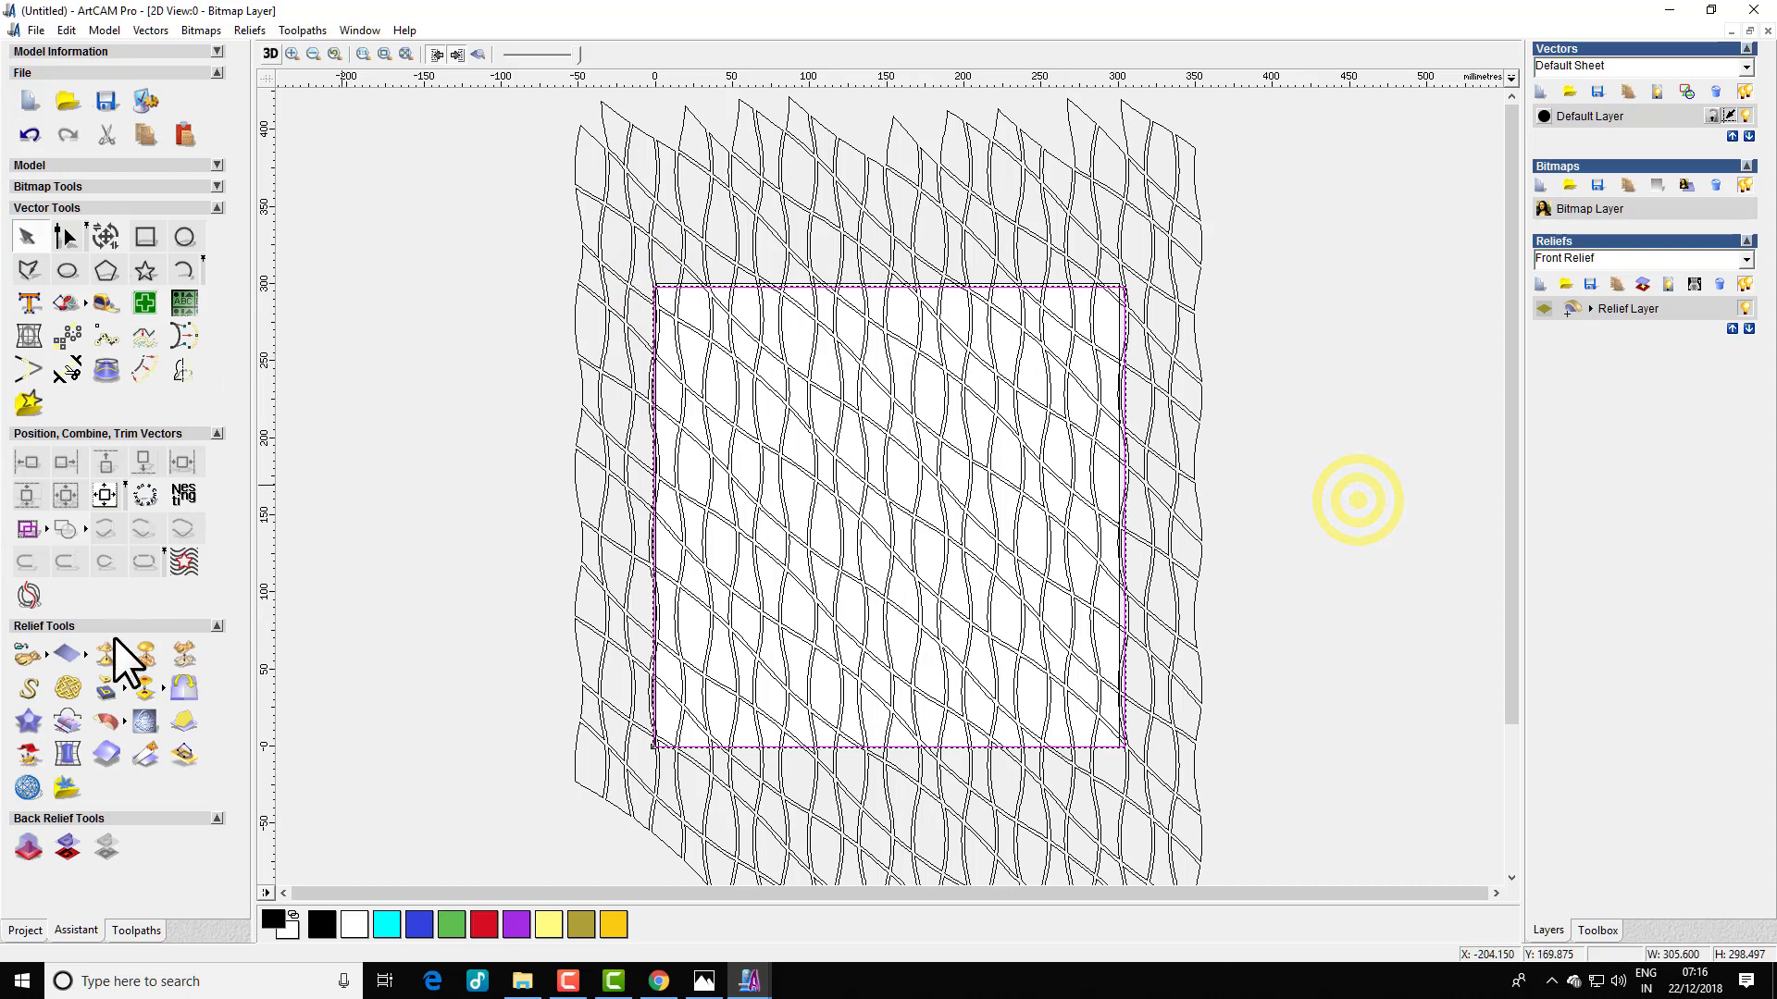
left_click(102, 488)
left_click(322, 309)
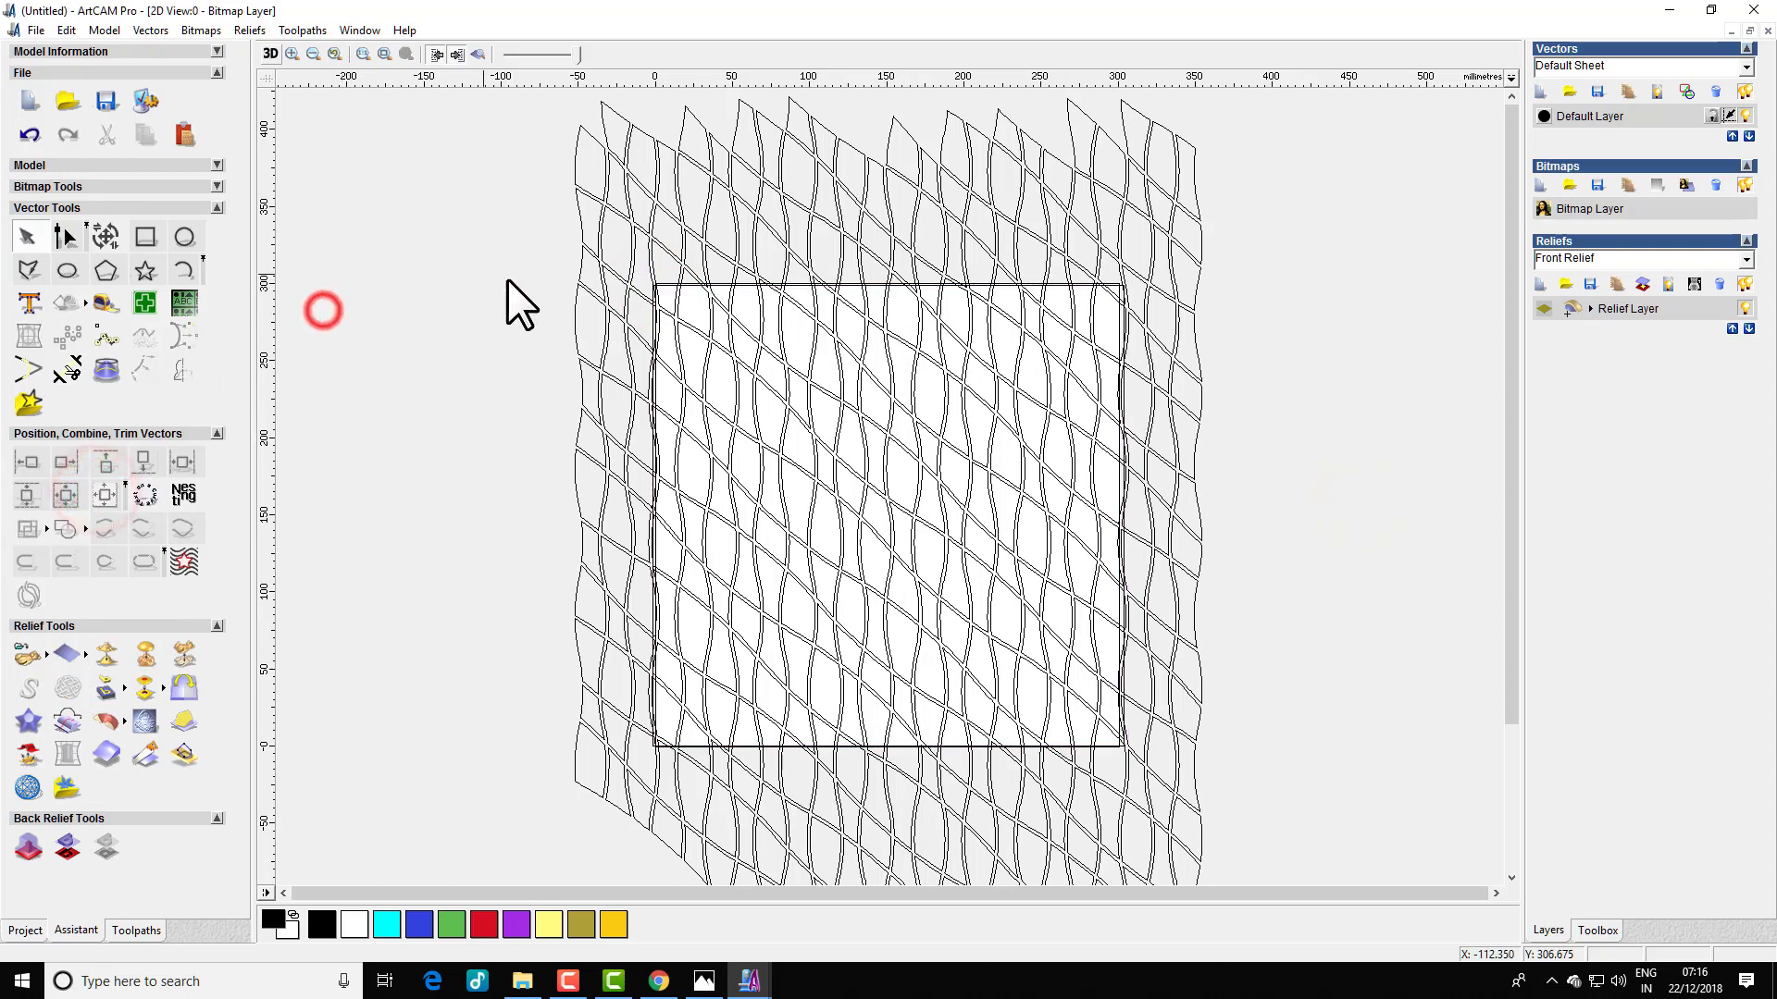
- Delete the lattice cells that lie well below the model's lower edge
scroll(611, 315, "down", 1)
scroll(726, 352, "up", 1)
scroll(557, 363, "down", 1)
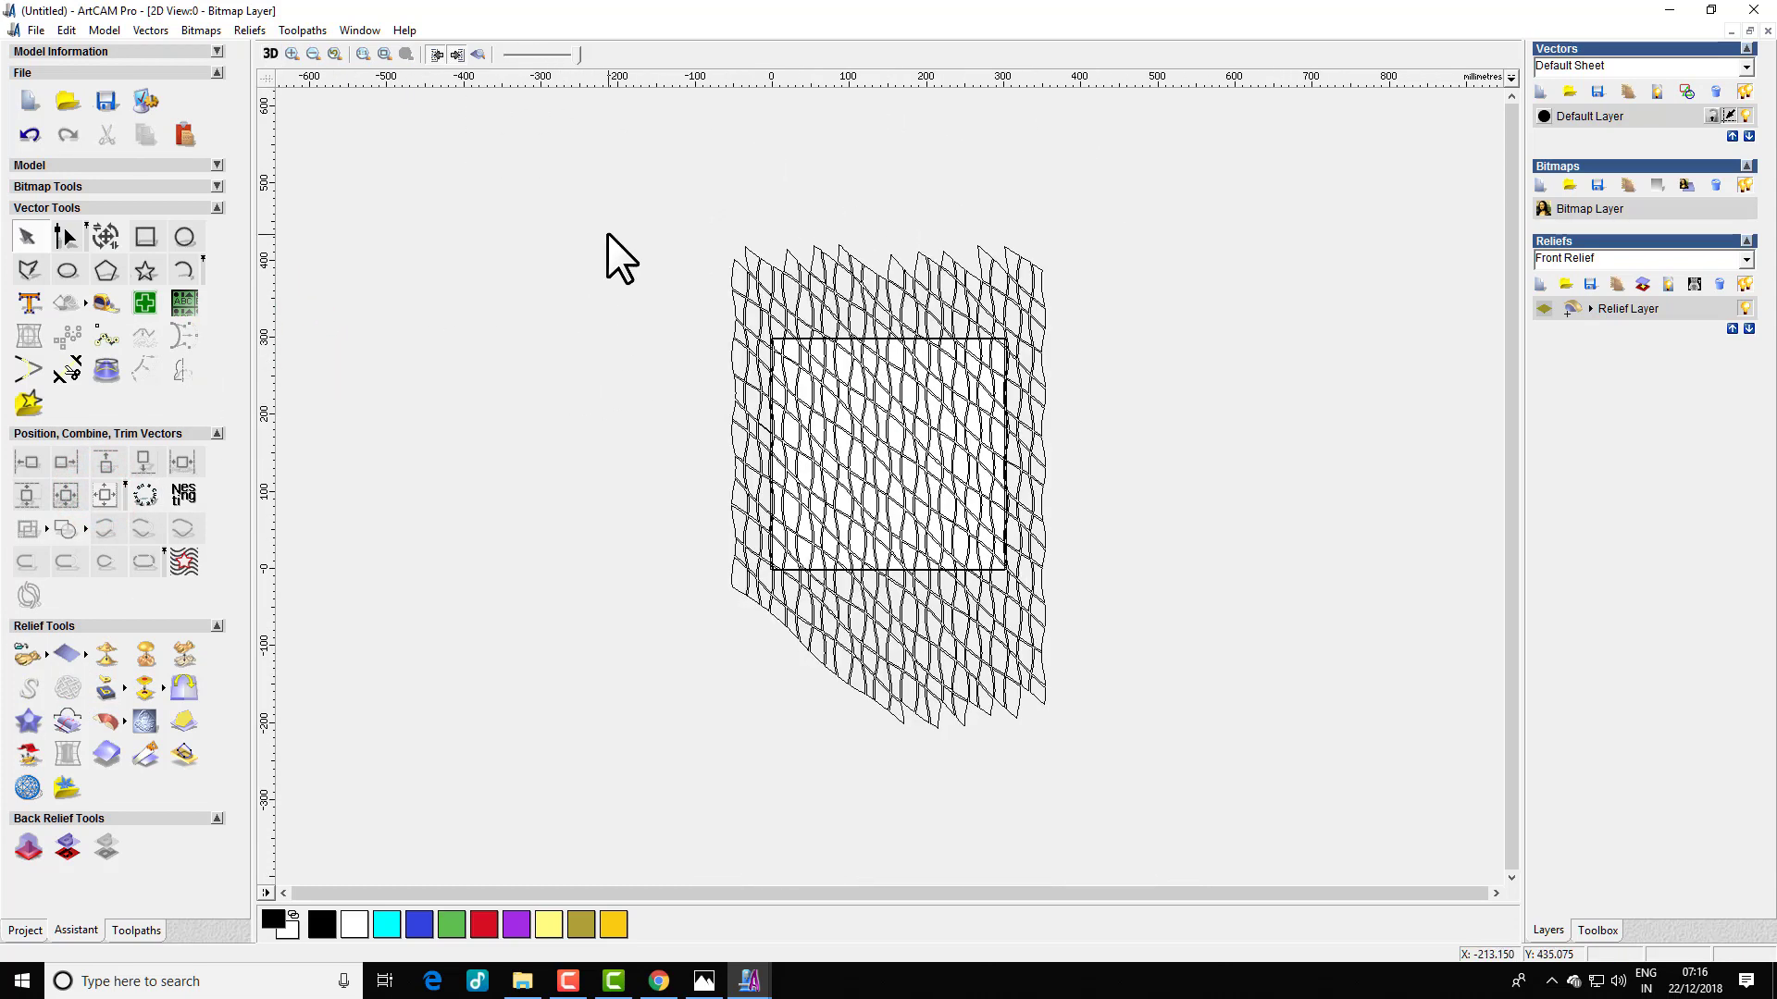
left_click_drag(646, 252, 1134, 795)
left_click_drag(609, 189, 1258, 864)
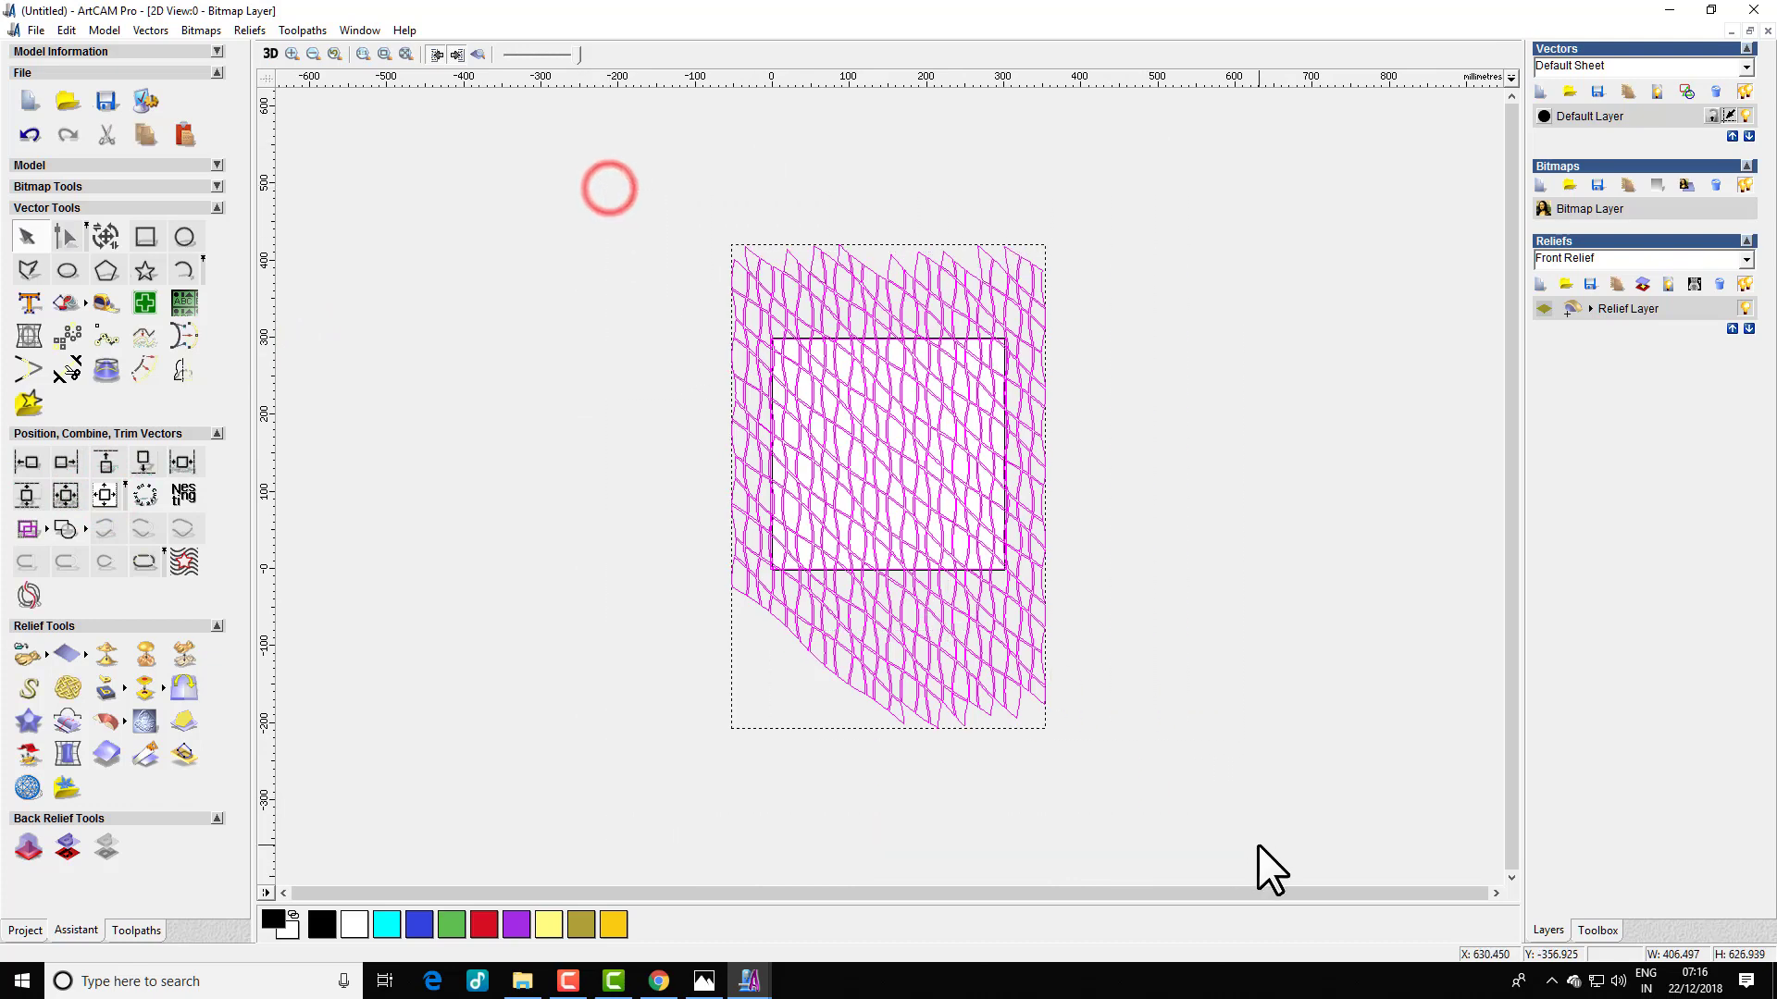
scroll(1045, 651, "up", 1)
left_click(1360, 431)
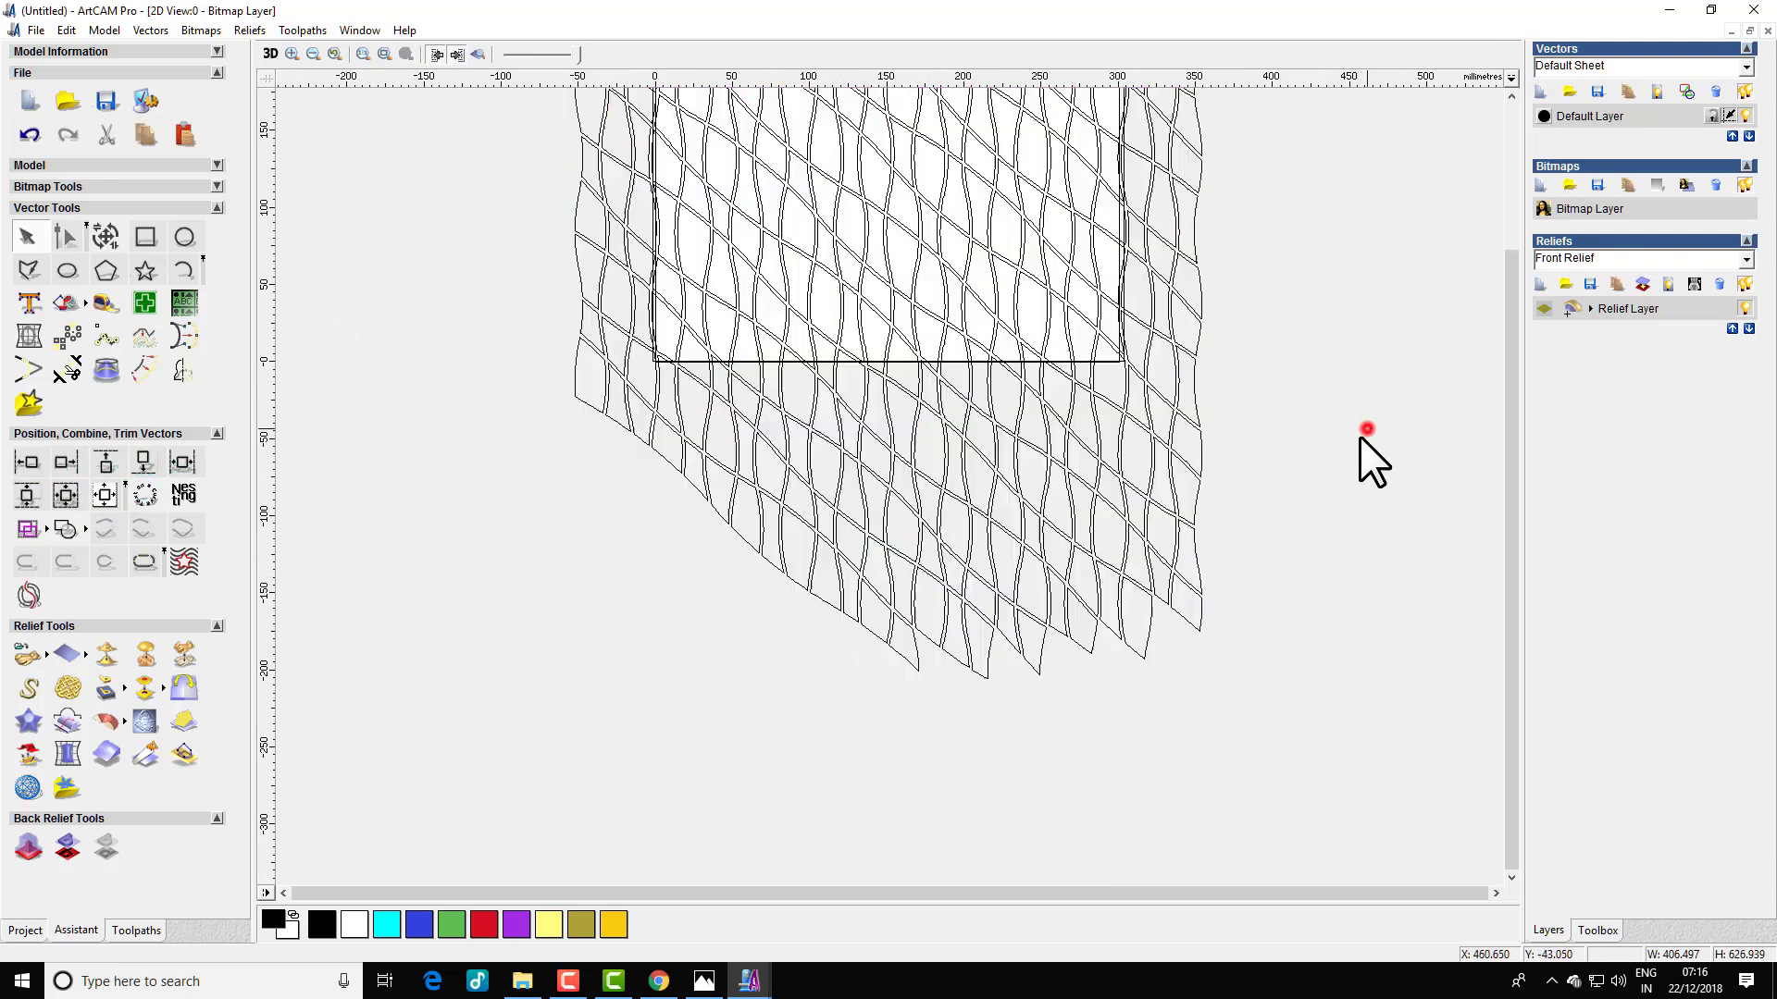
left_click_drag(572, 415, 1353, 763)
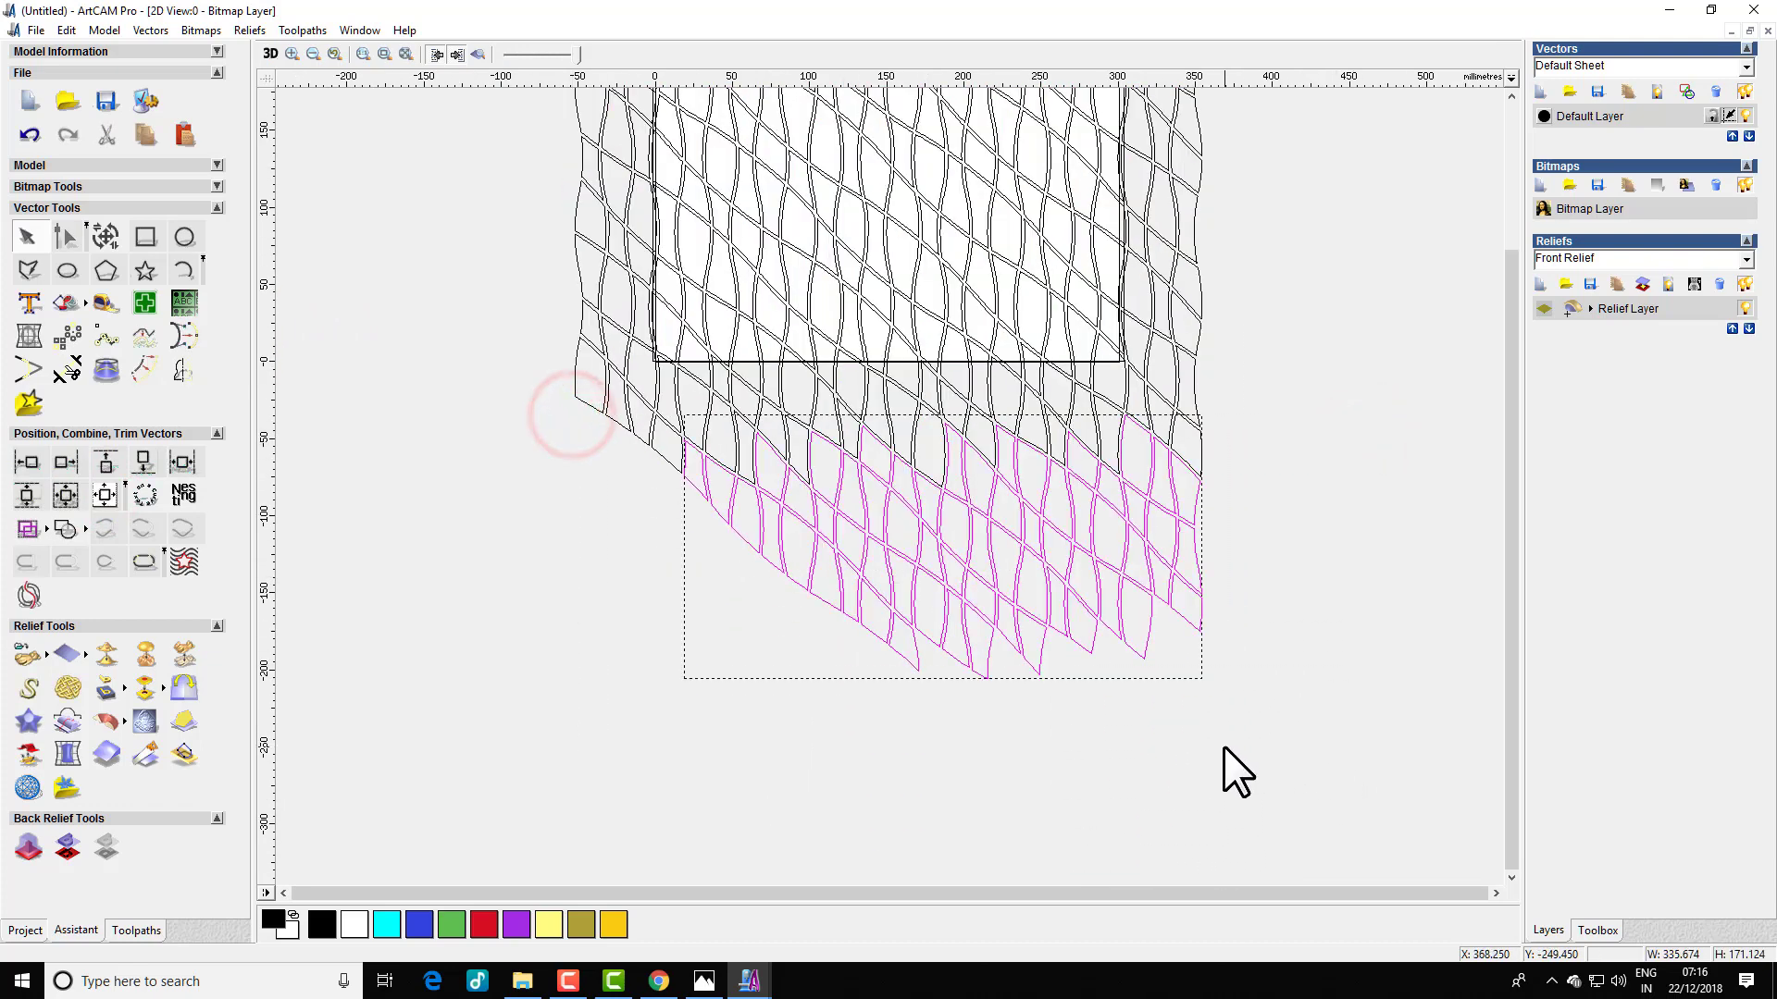
key("Delete")
- Delete the excess lattice cells that lie entirely above the model's upper edge
scroll(1157, 731, "down", 1)
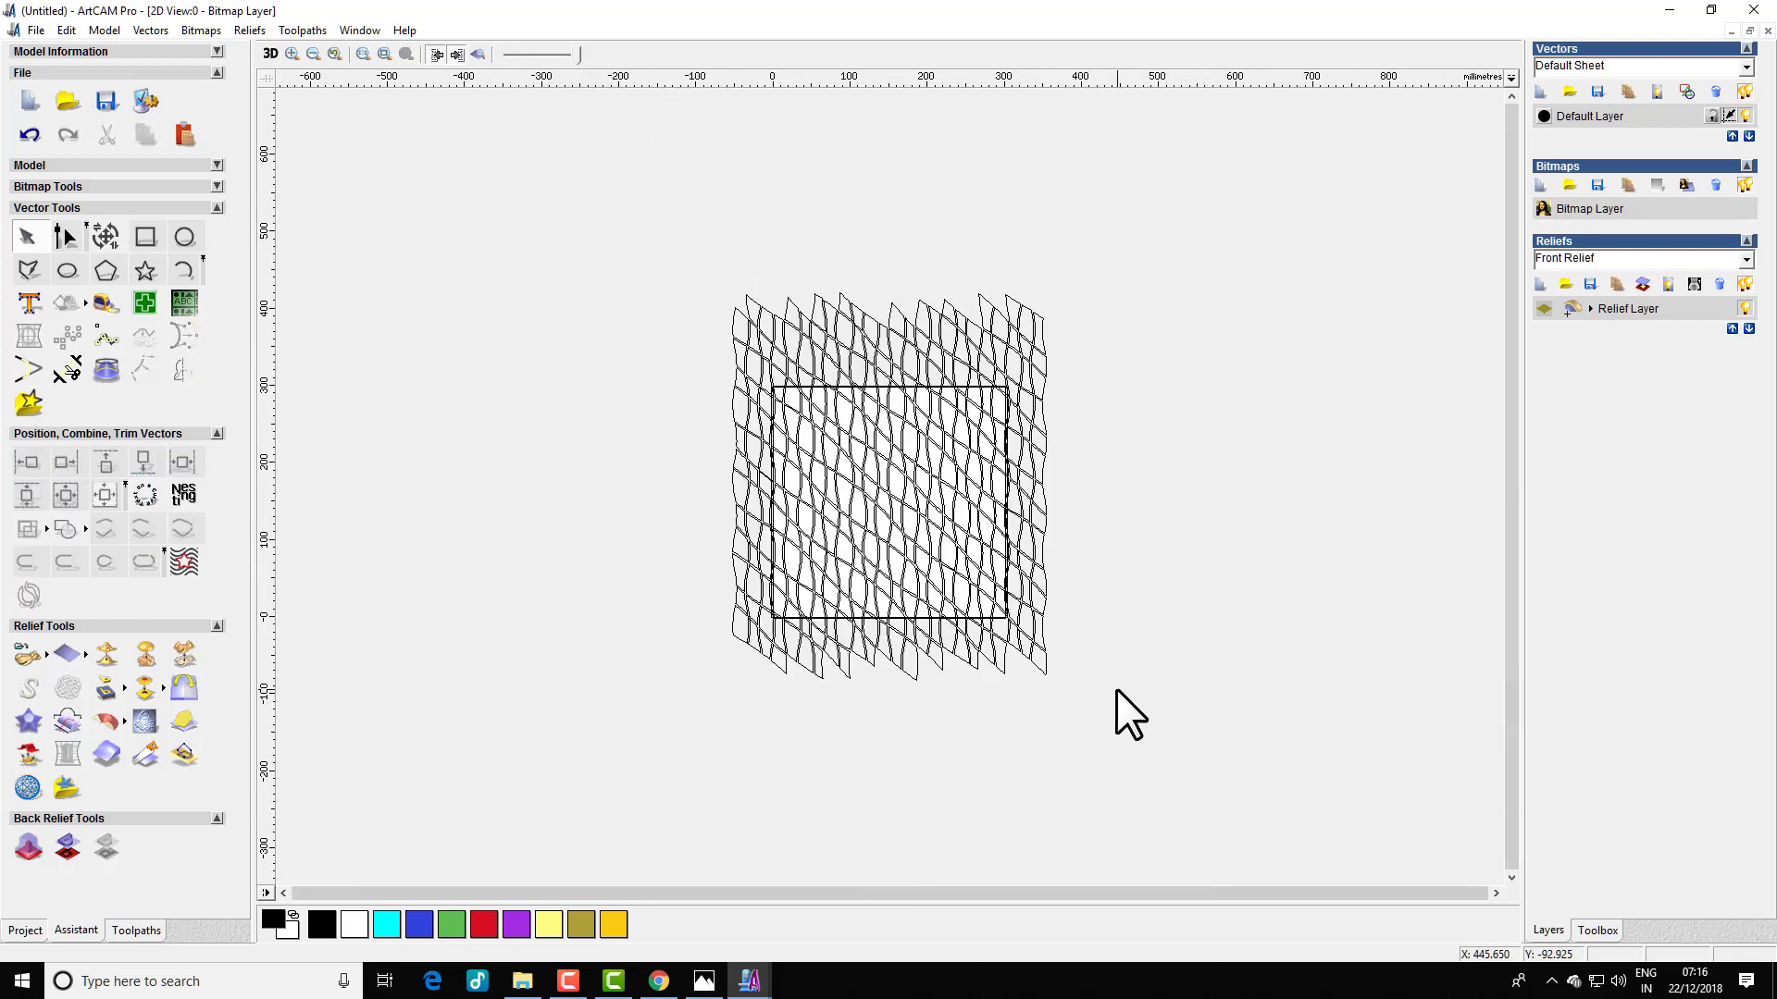
left_click_drag(922, 341, 1142, 374)
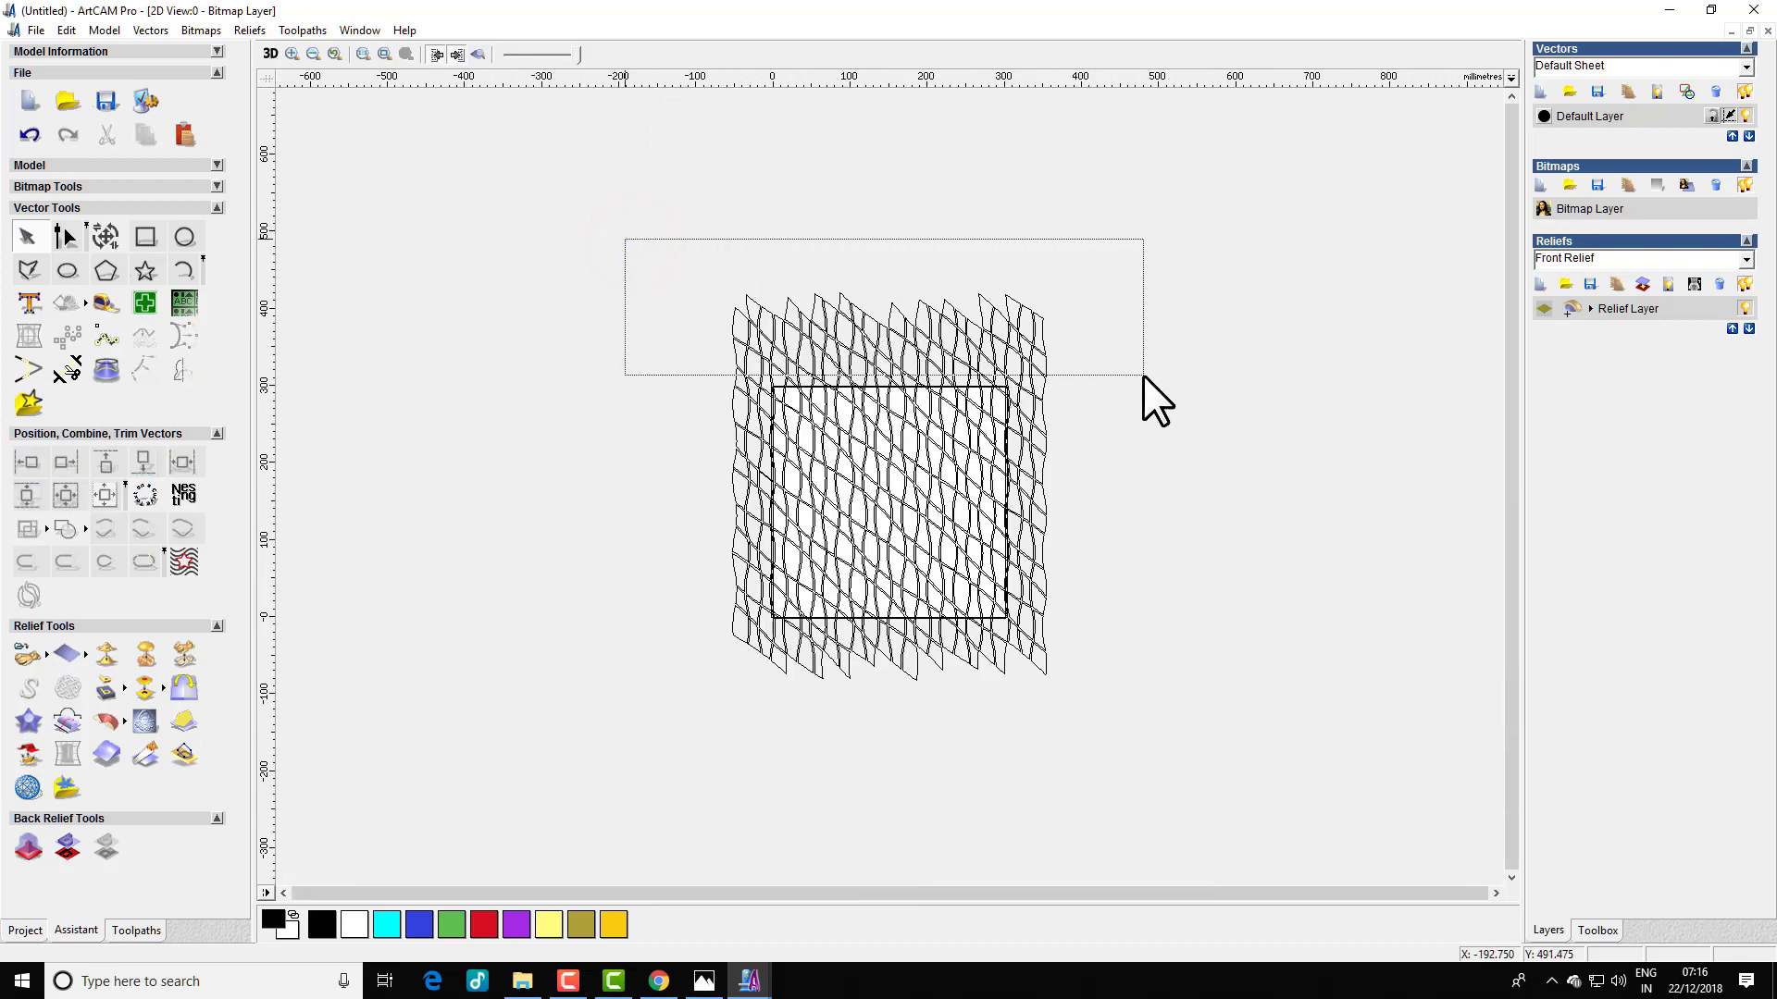
key("Delete")
- Group all remaining lattice cells, leaving the rectangle out of the selection
scroll(983, 618, "up", 1)
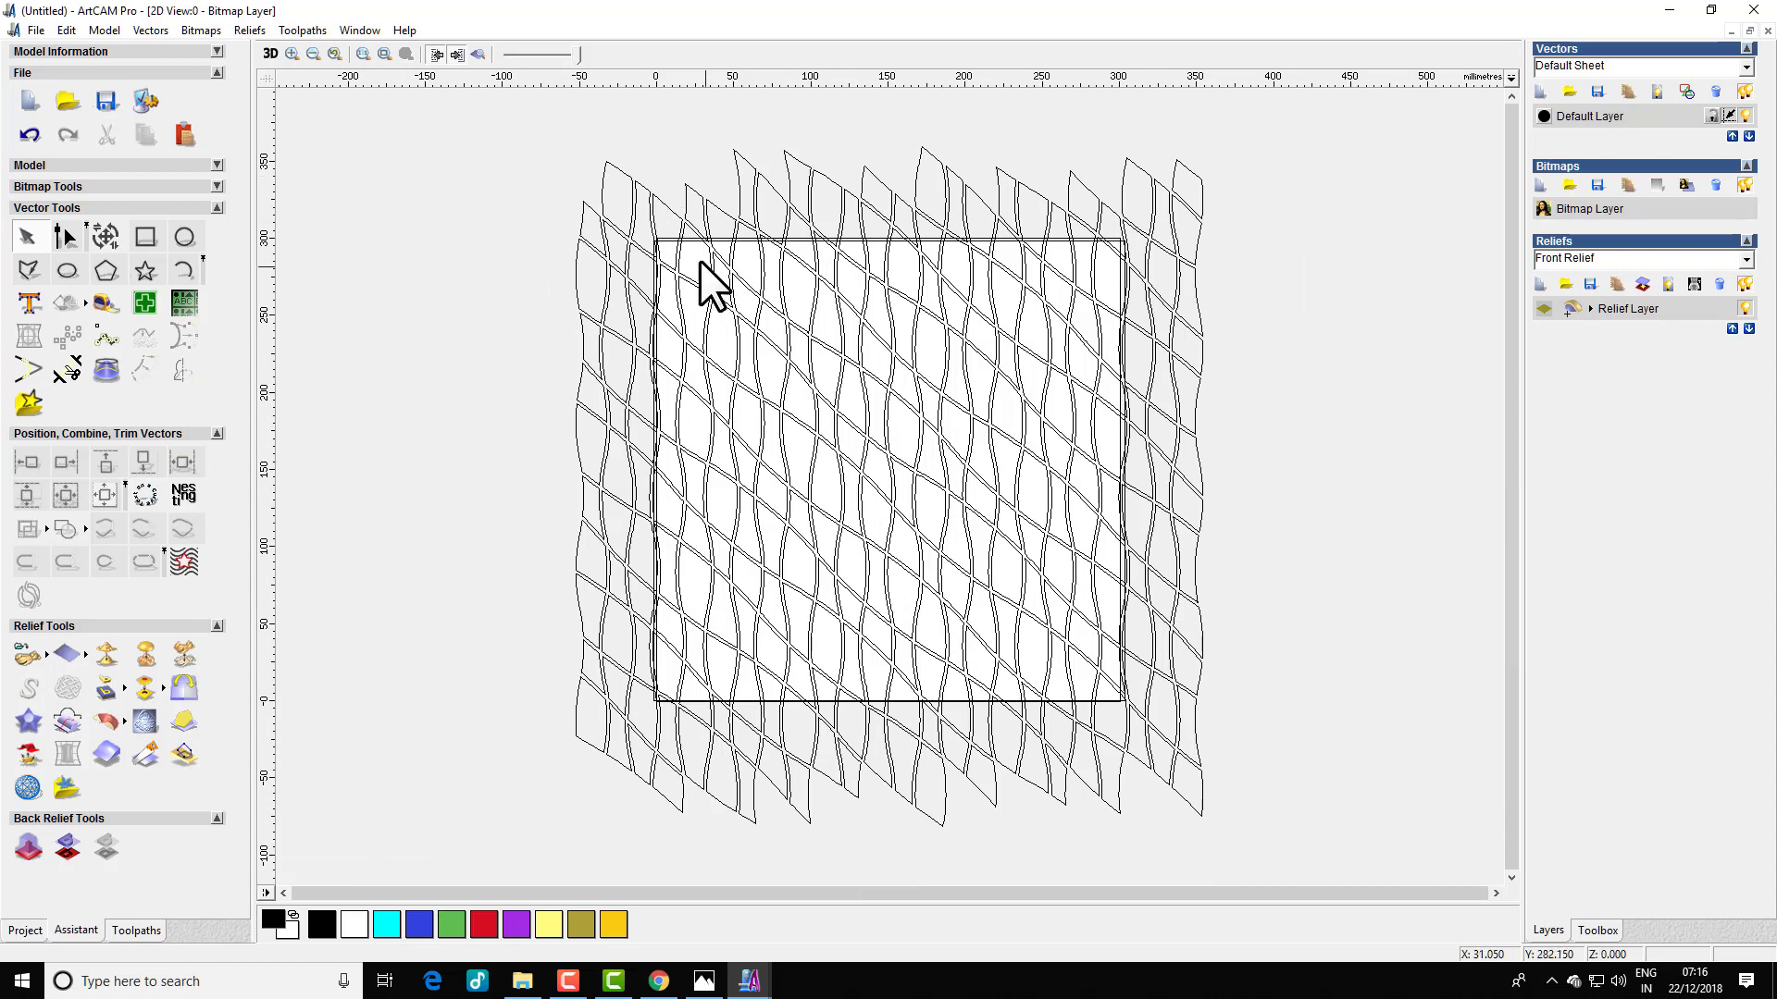
left_click_drag(483, 100, 1280, 880)
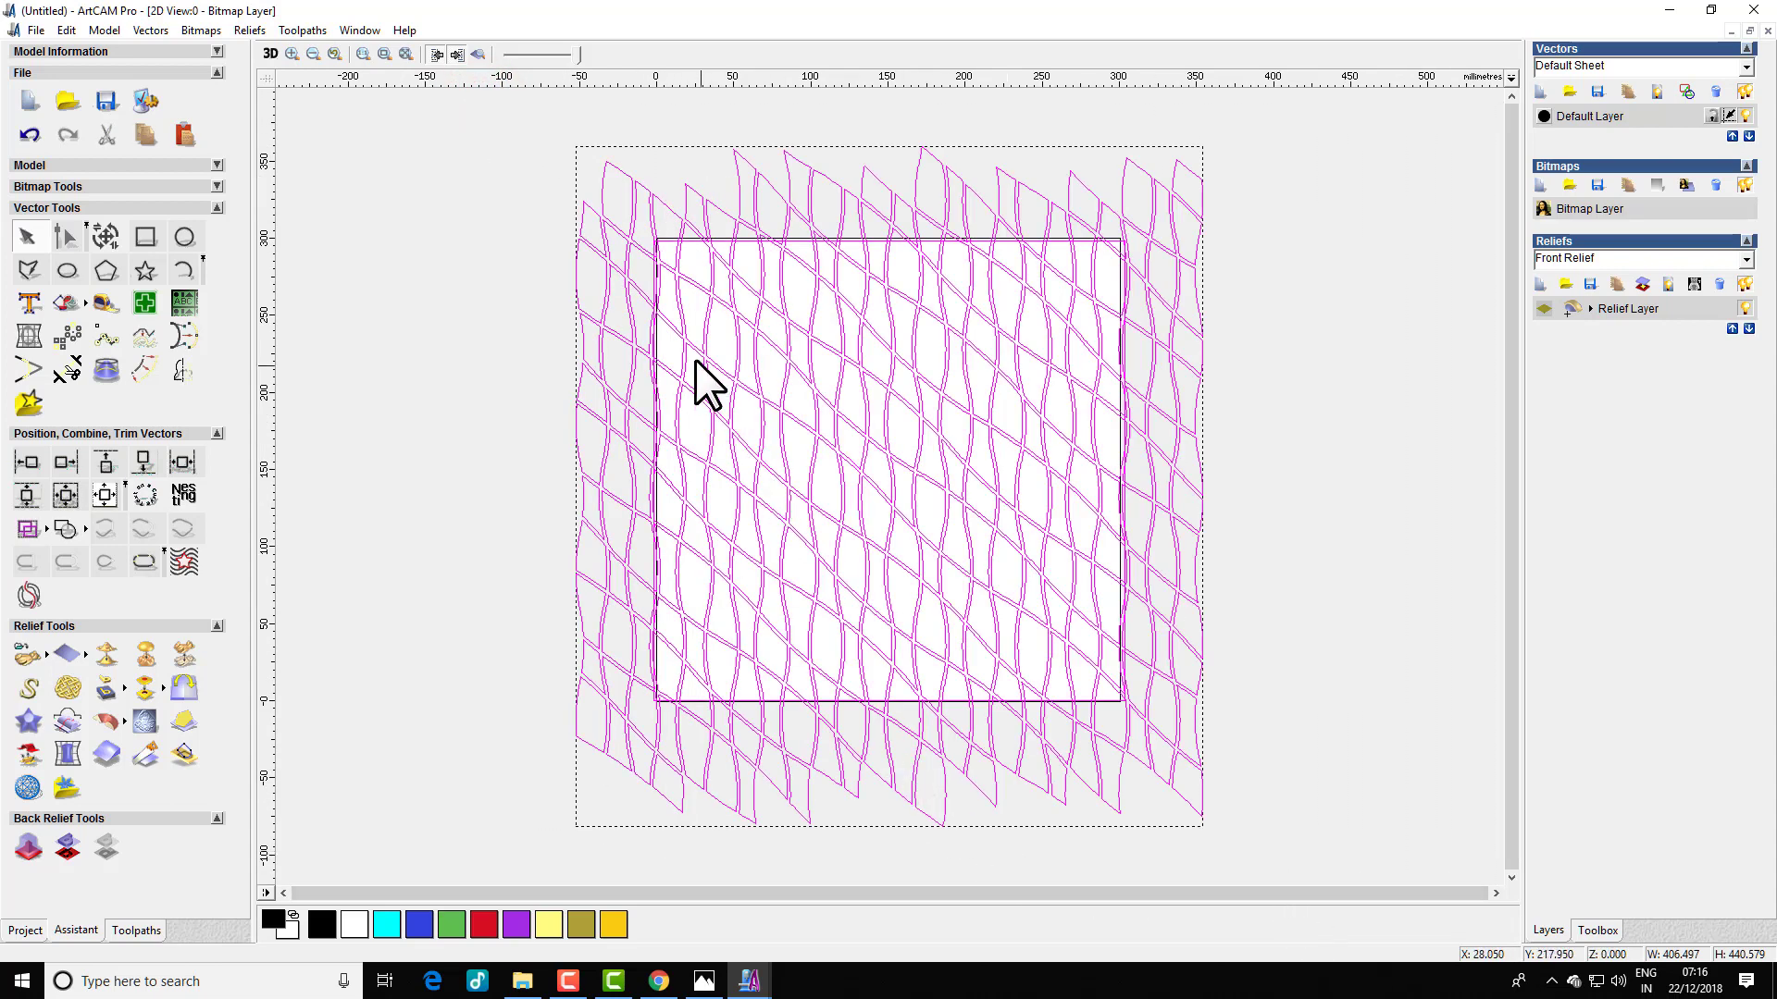
left_click(664, 240, "shift")
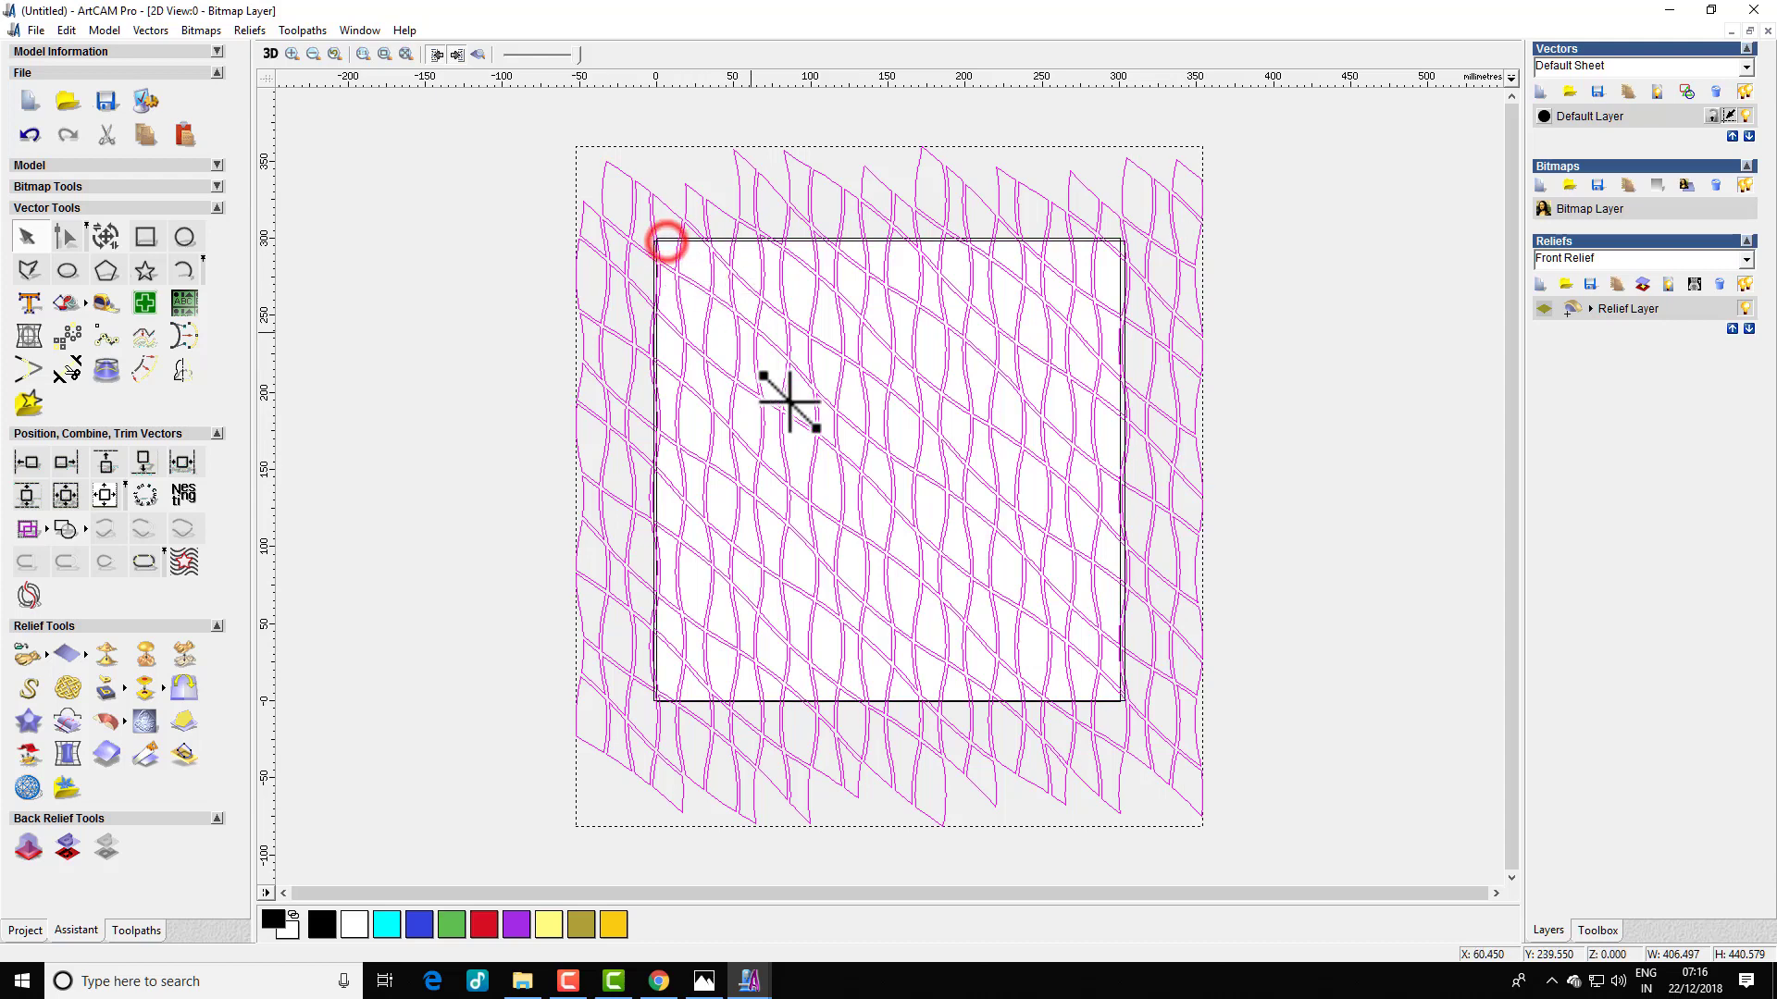
left_click(21, 525)
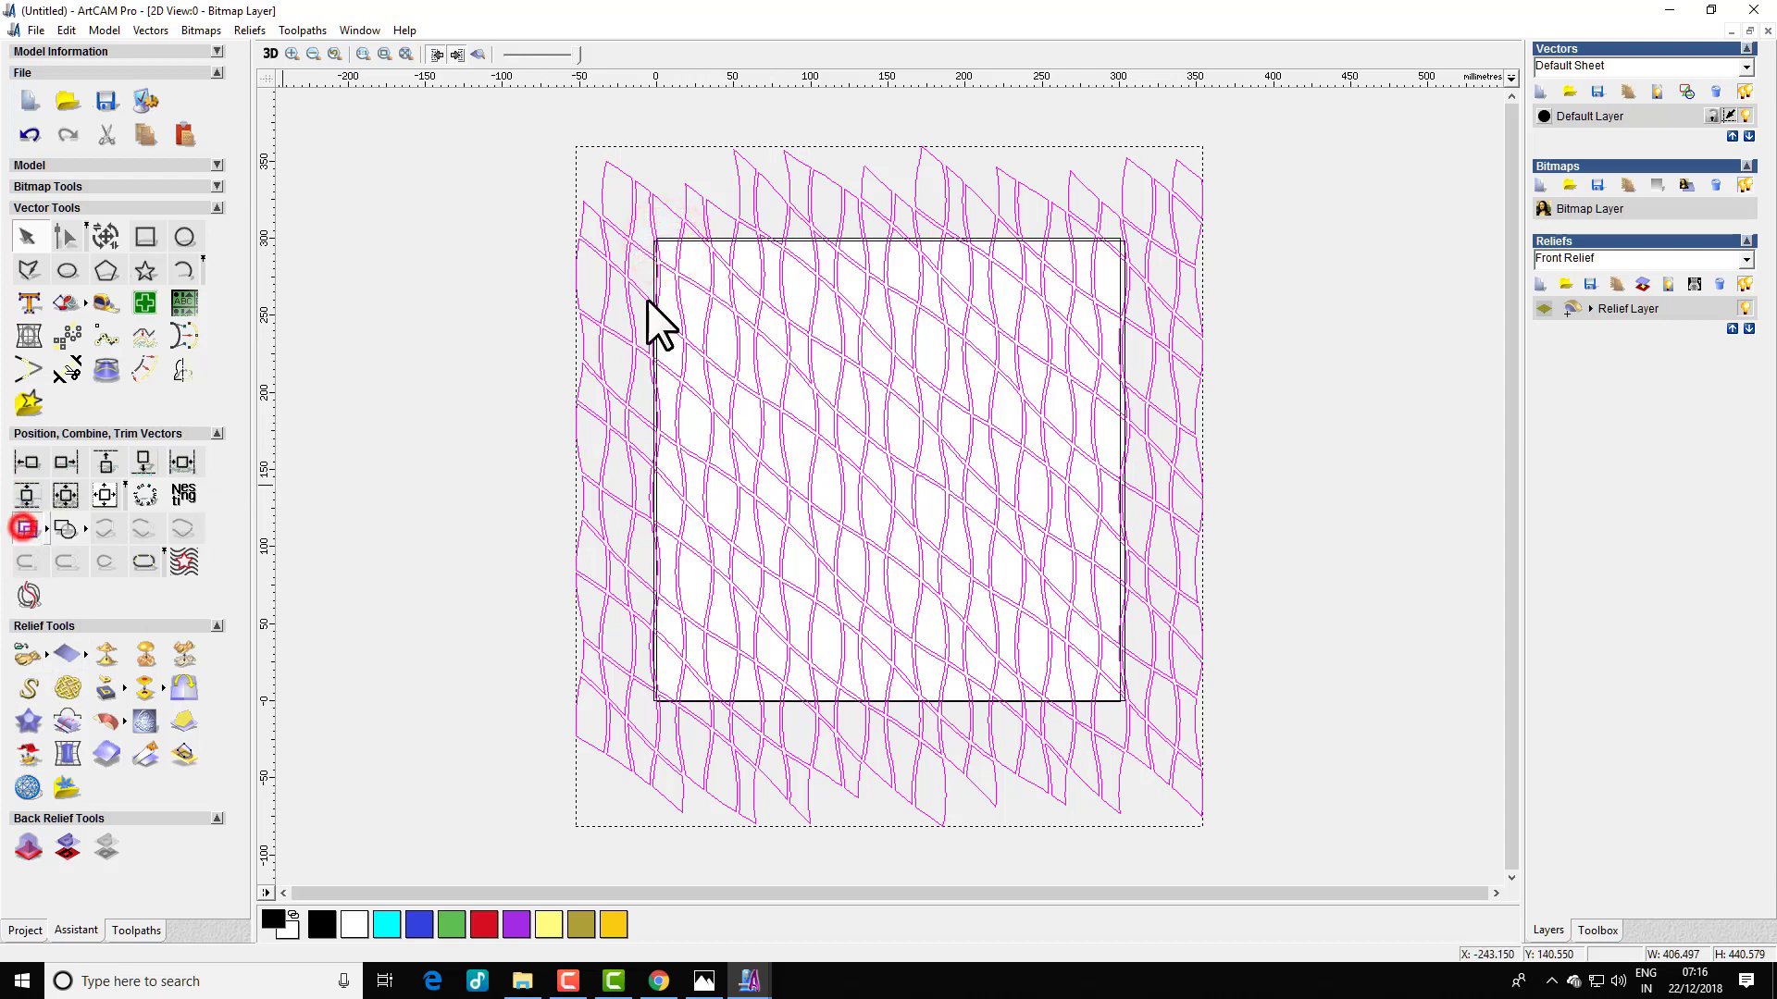
- Centre the rectangle in the page and clip the lattice group inside it, trimming overlapping vectors
left_click(662, 241)
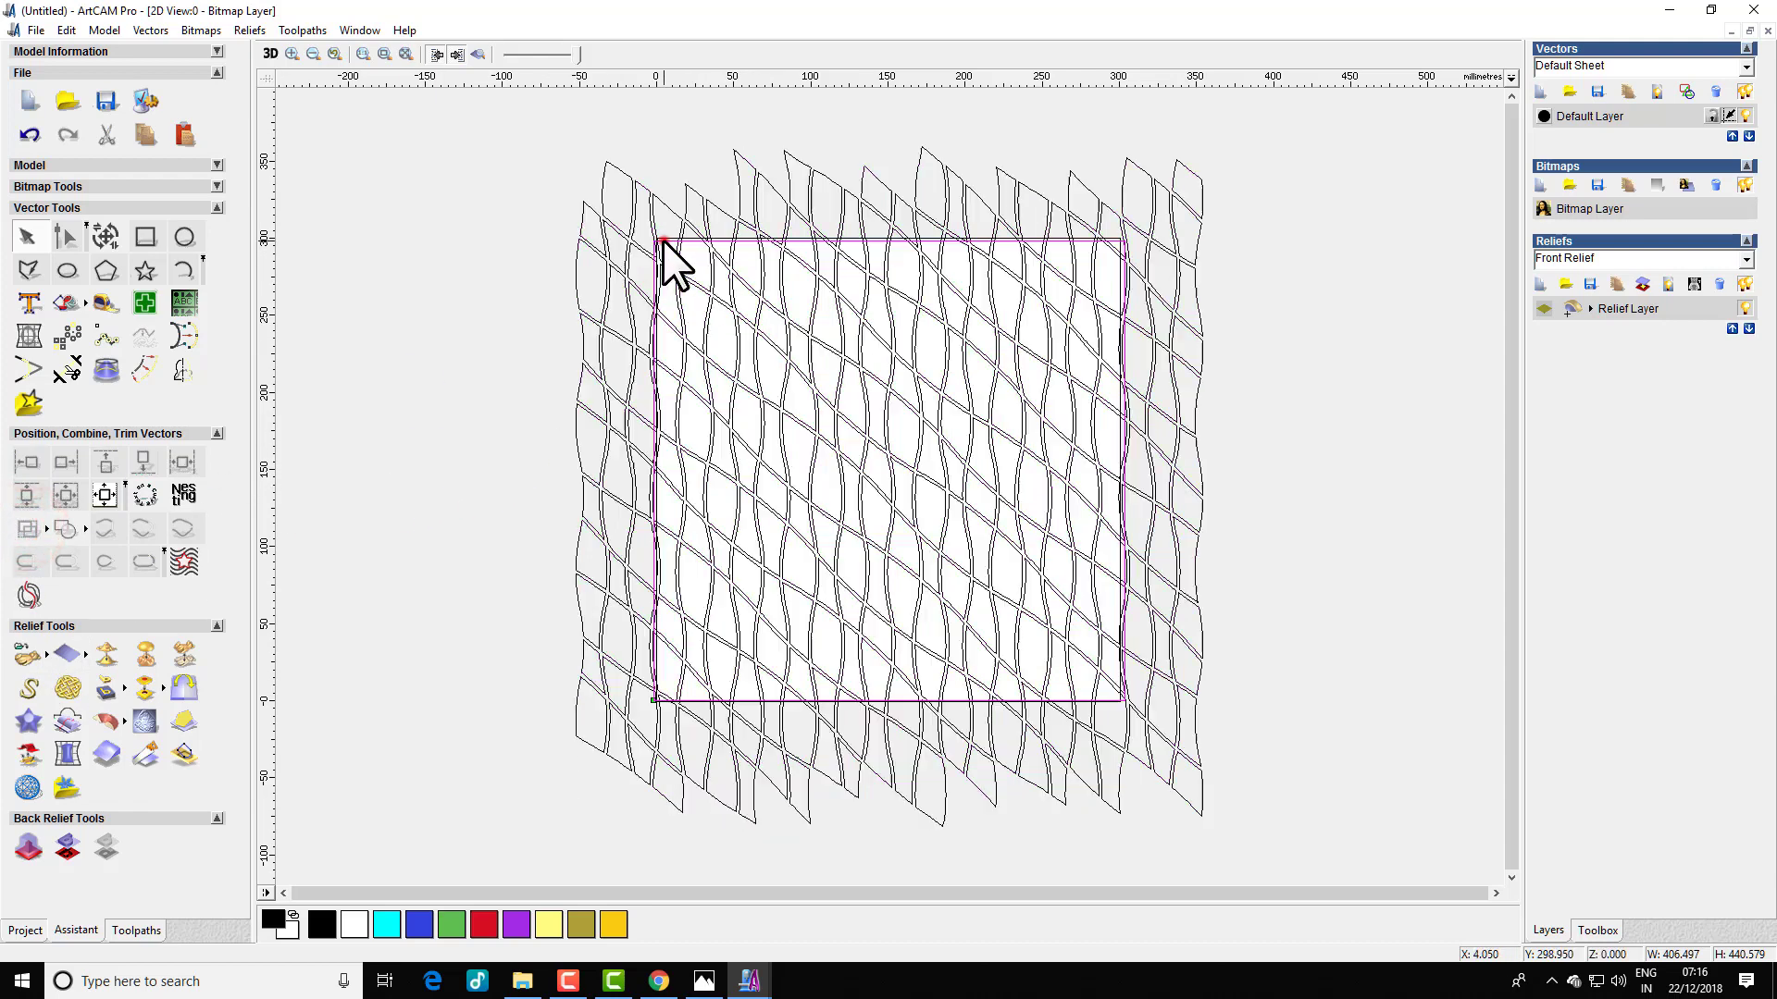
left_click(102, 493)
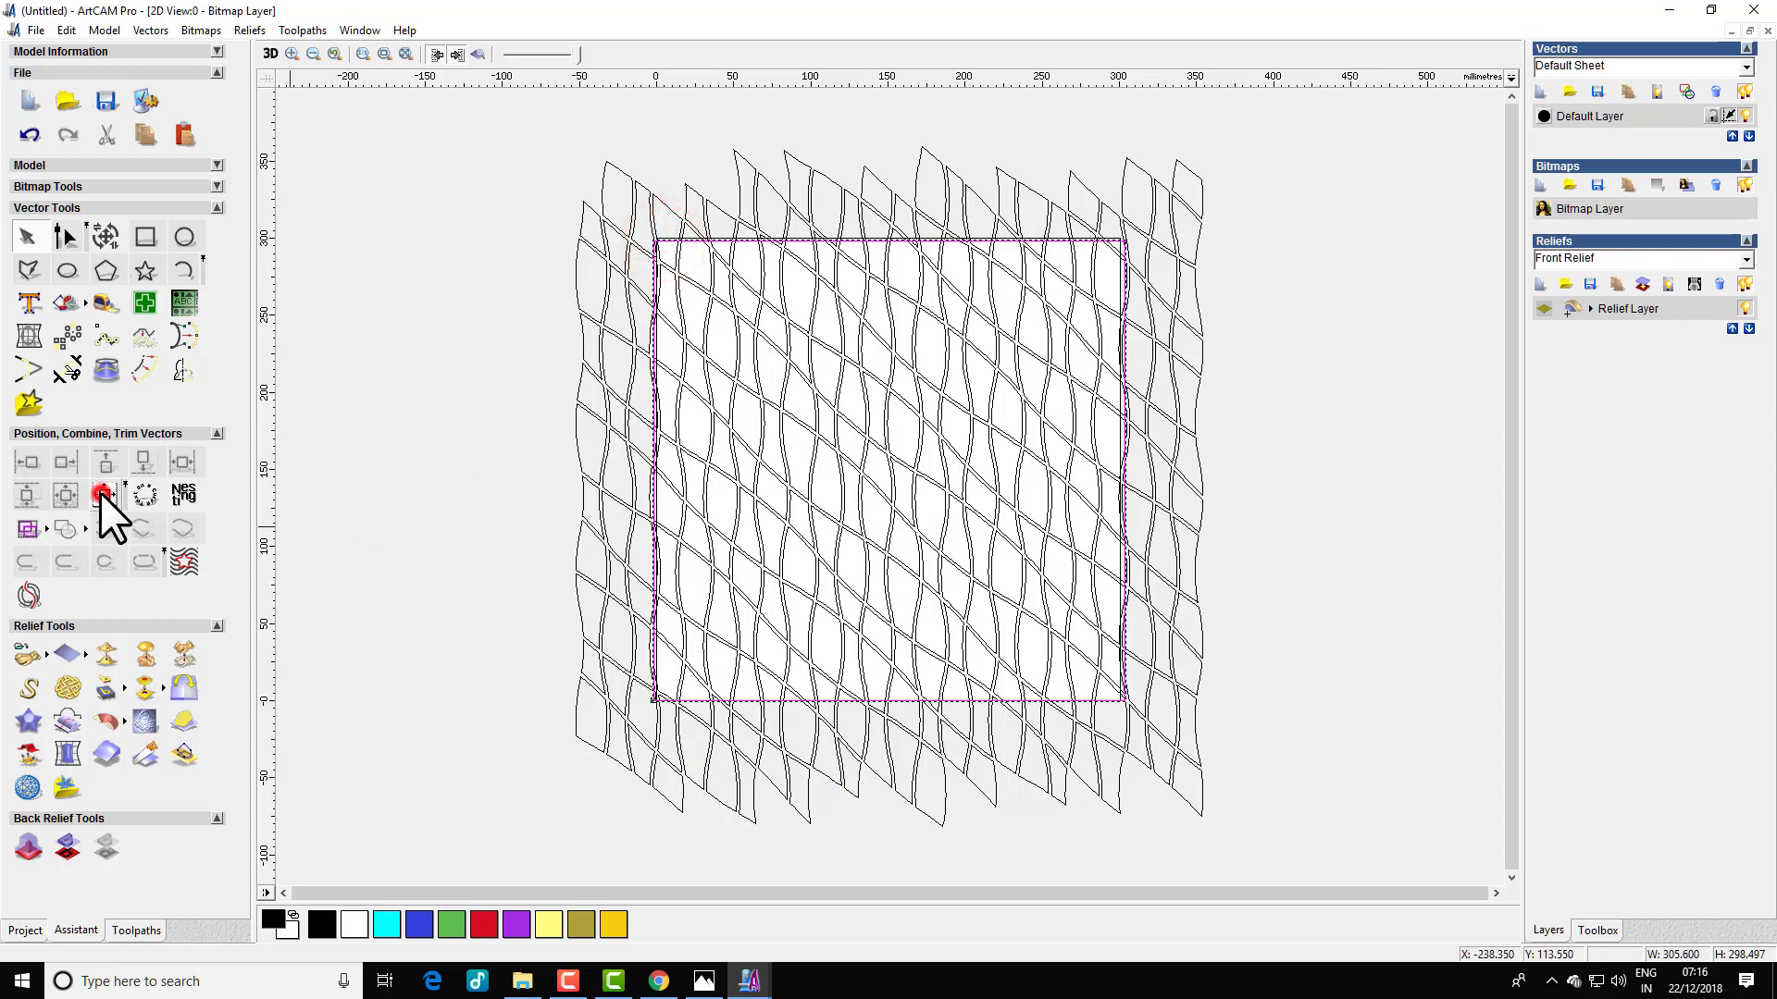
left_click(601, 232, "shift")
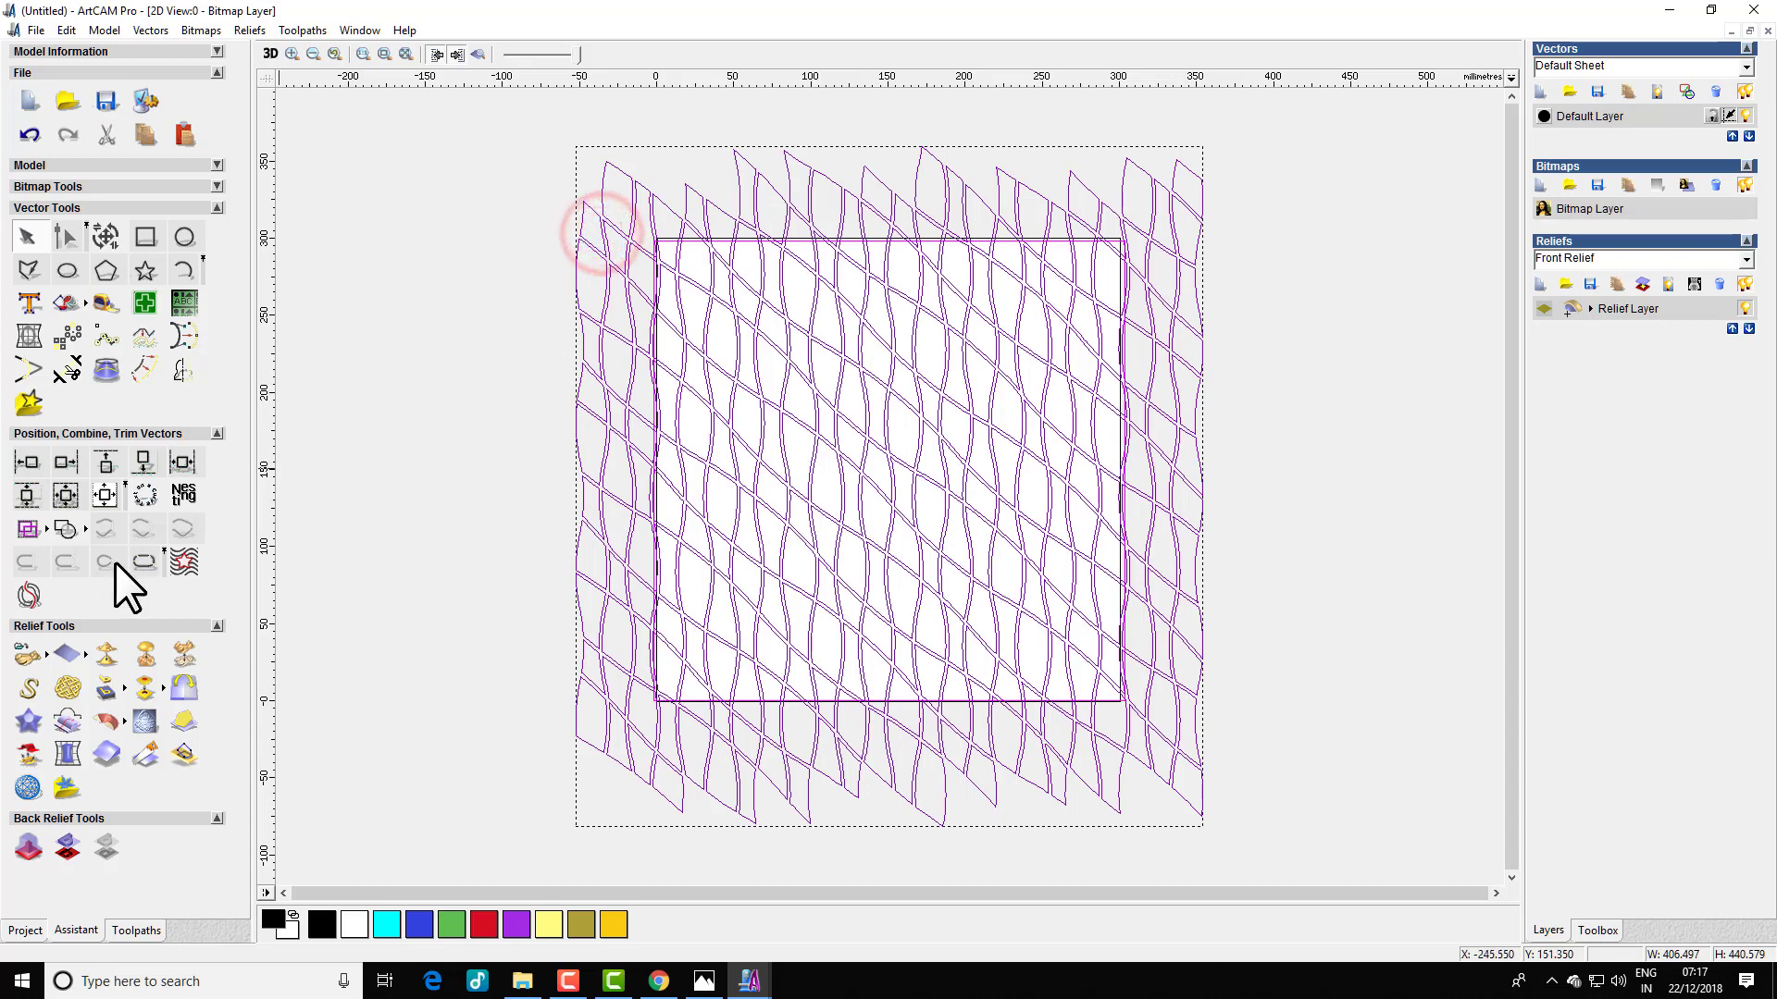
left_click(185, 562)
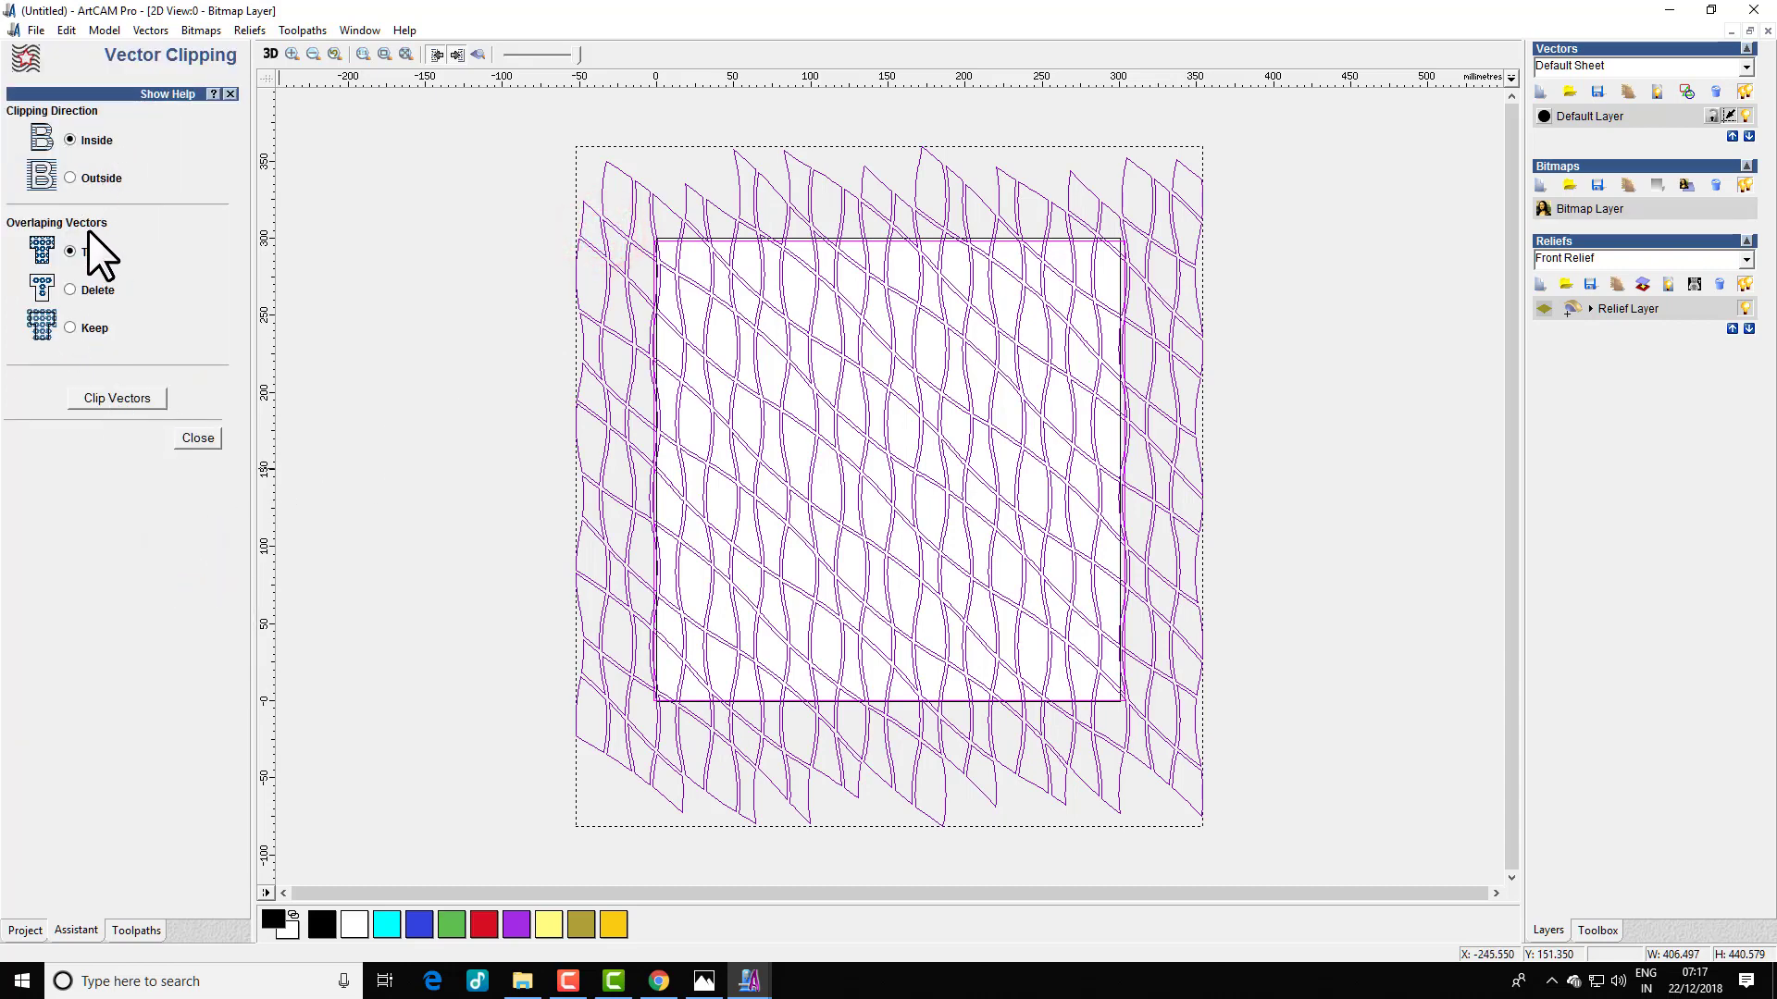
left_click(91, 399)
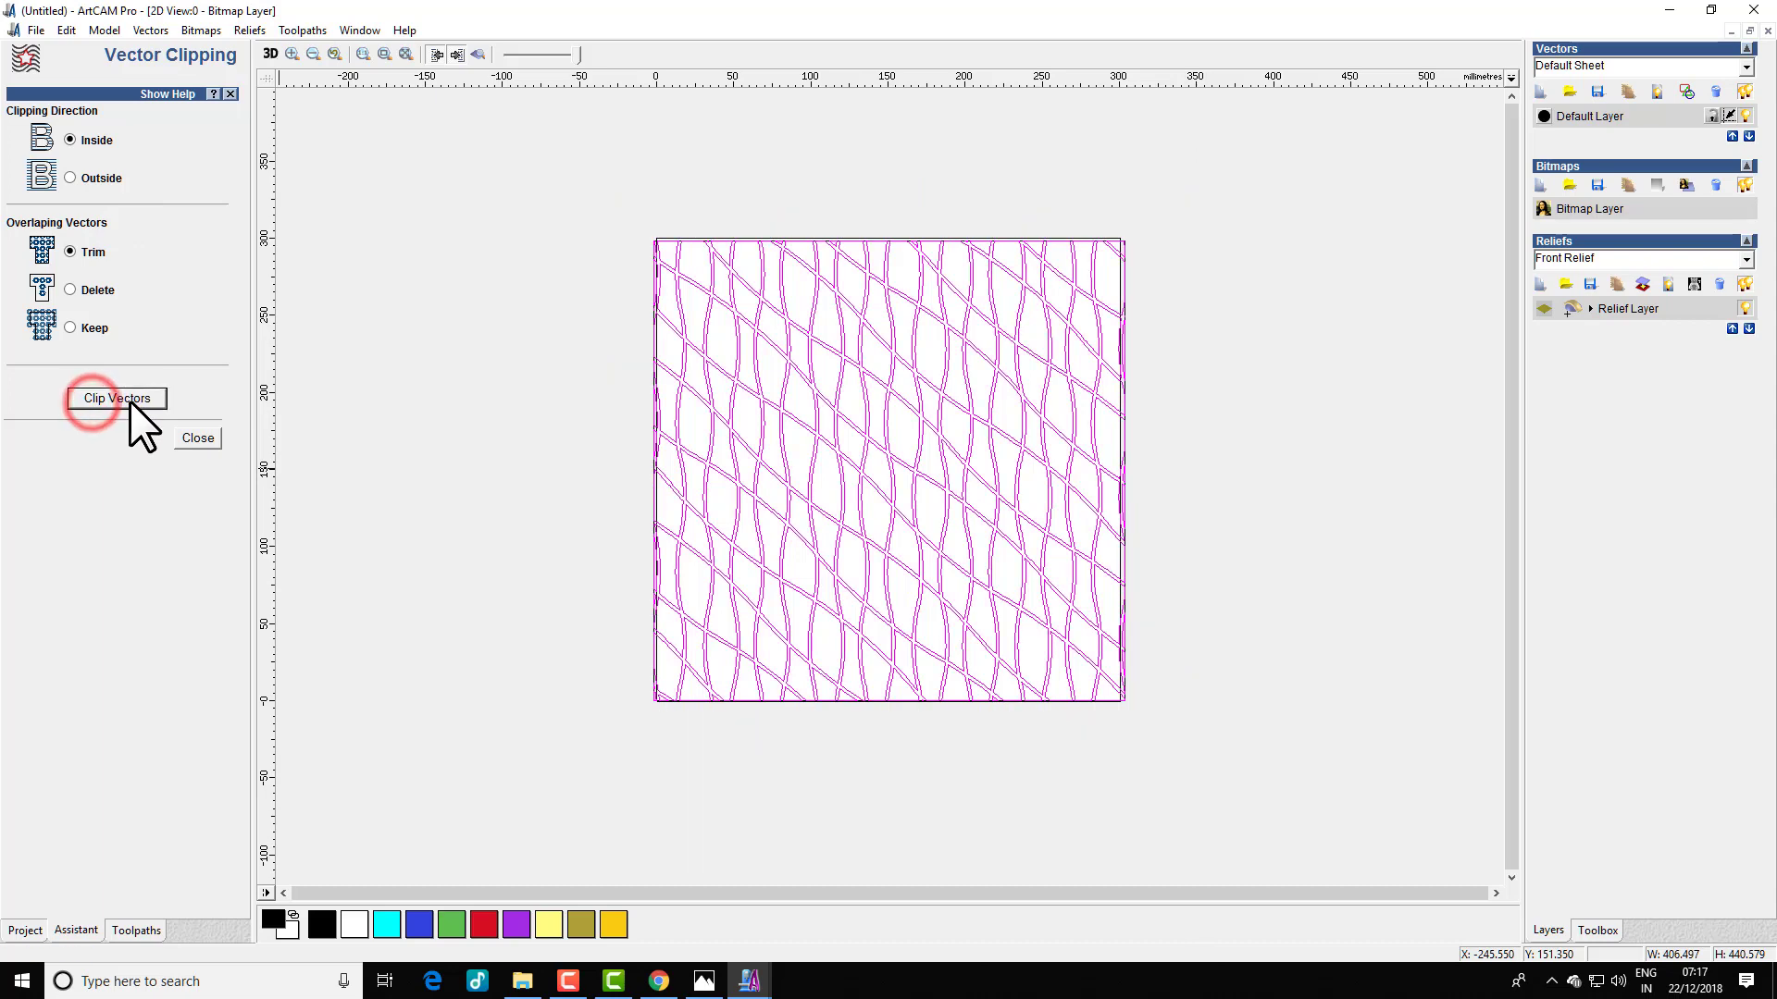
- Select the clipping rectangle around the trimmed lattice separately from the corner cells and delete it
scroll(875, 382, "up", 2)
scroll(874, 383, "down", 2)
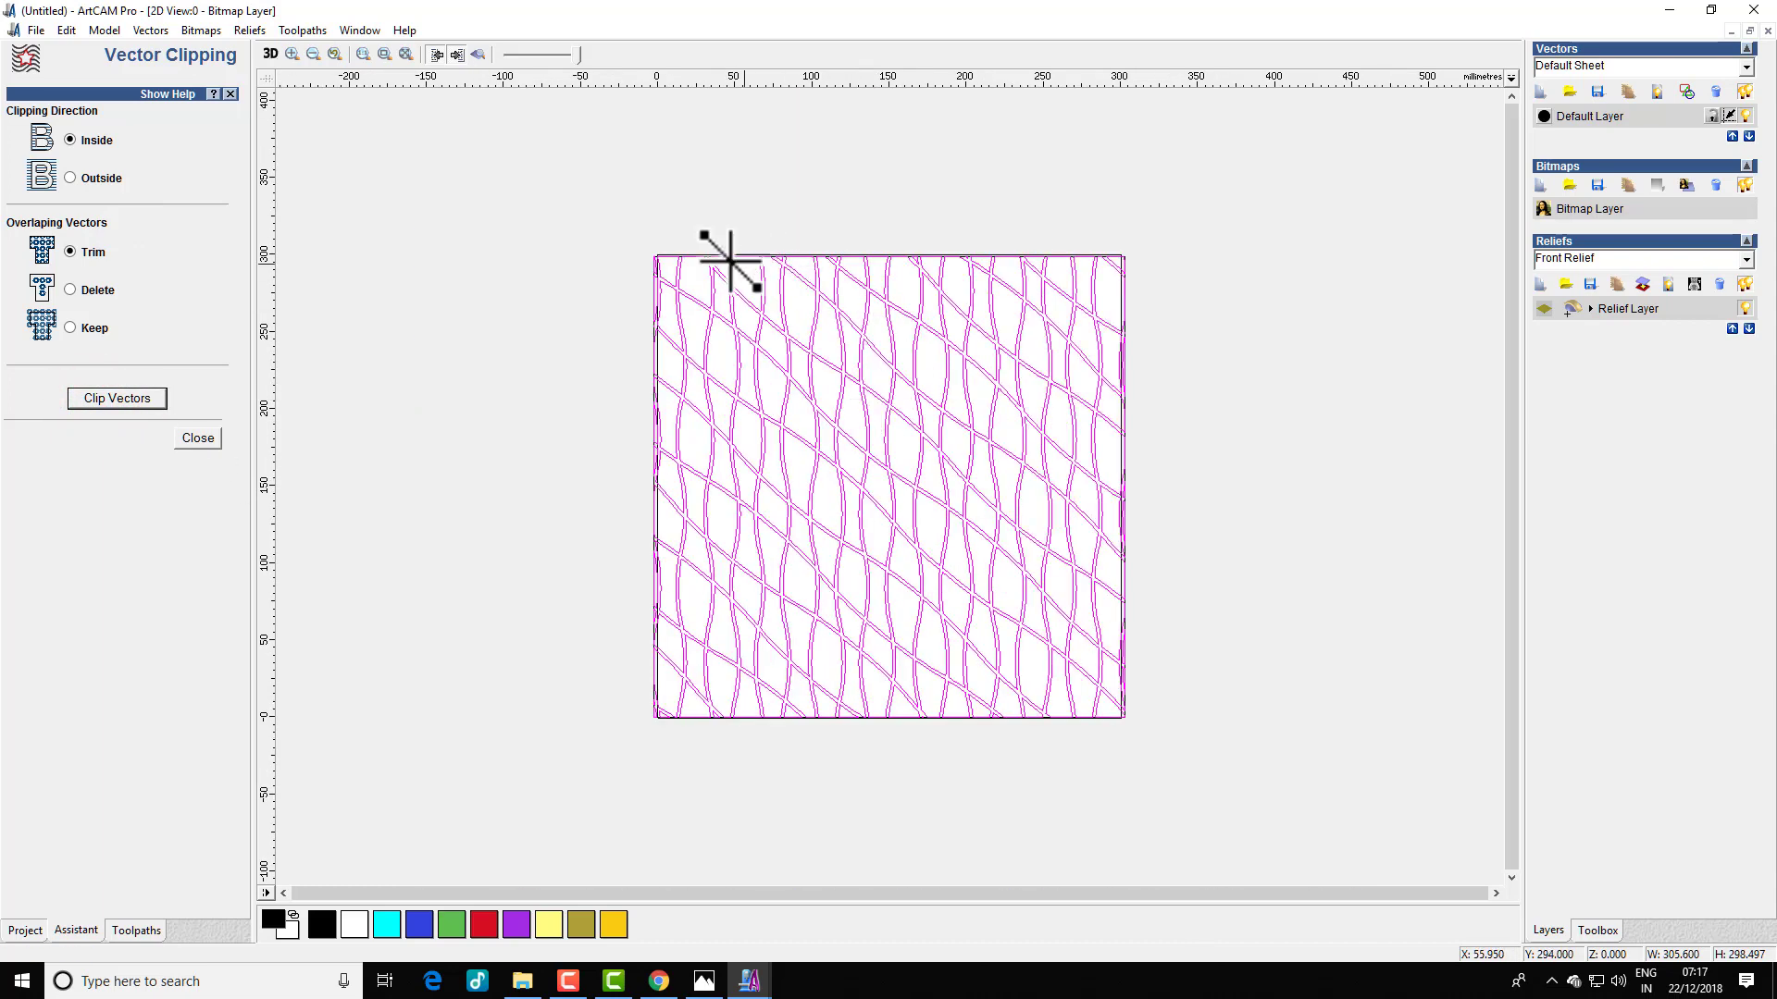
scroll(713, 250, "up", 2)
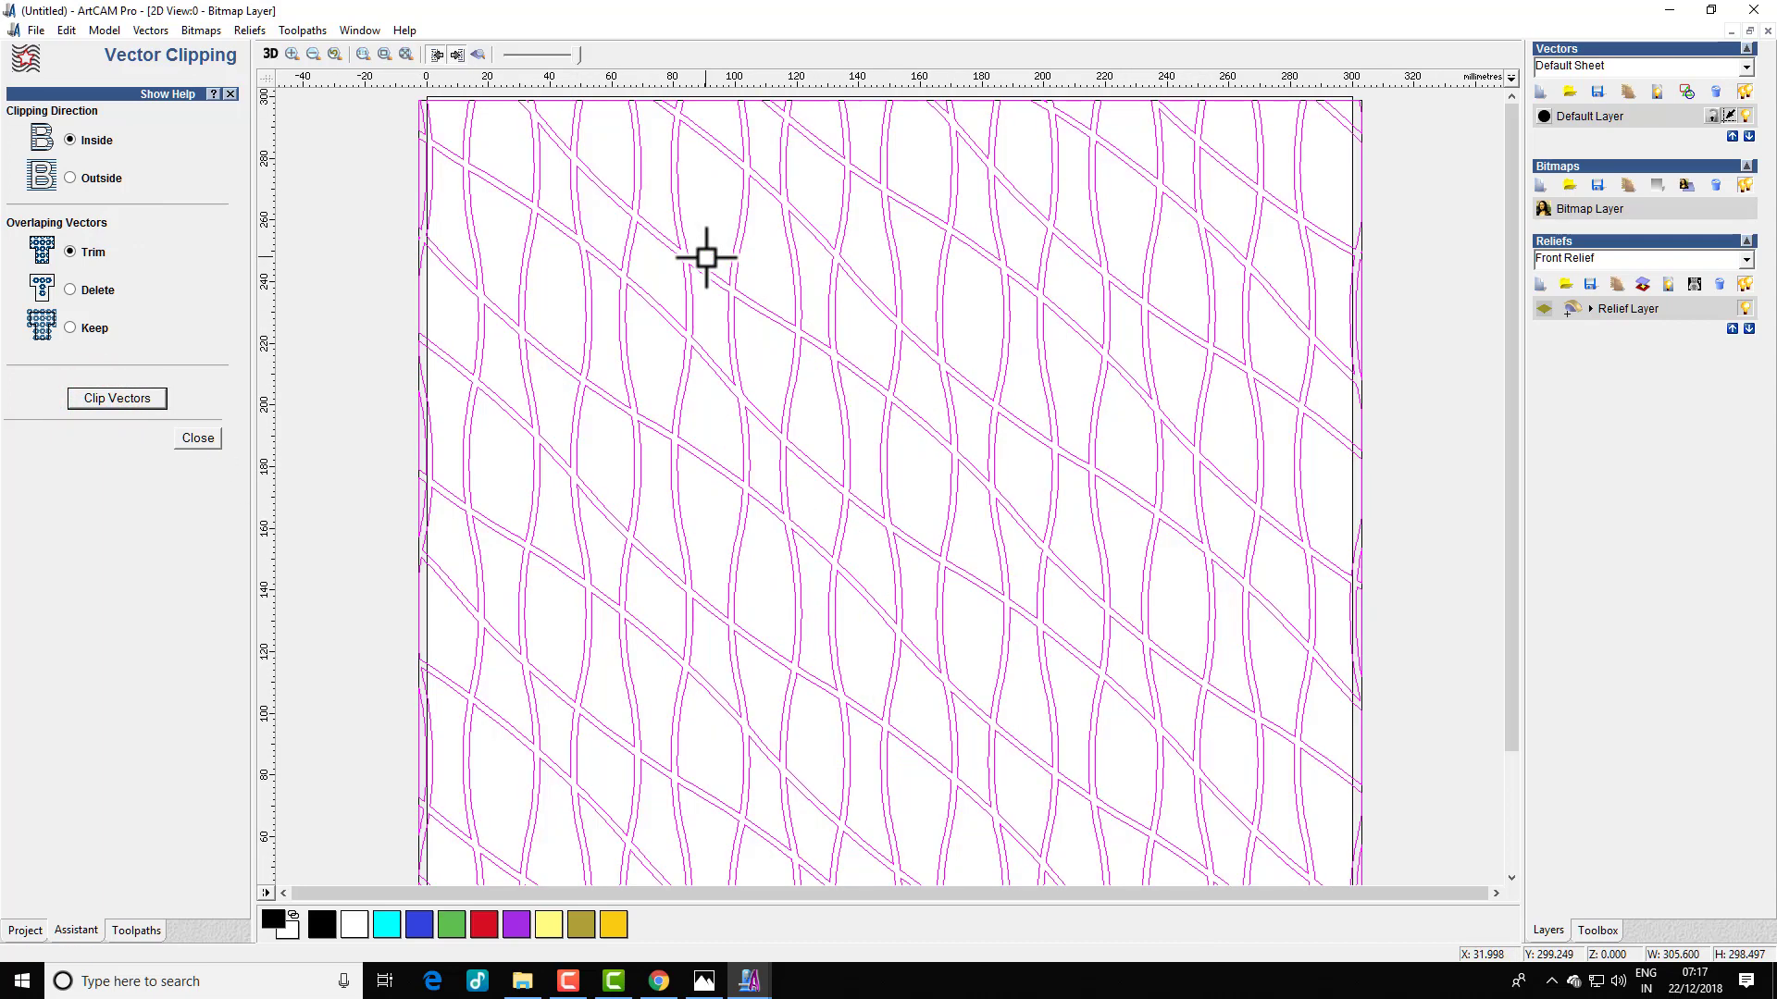
left_click(438, 97)
left_click(359, 232)
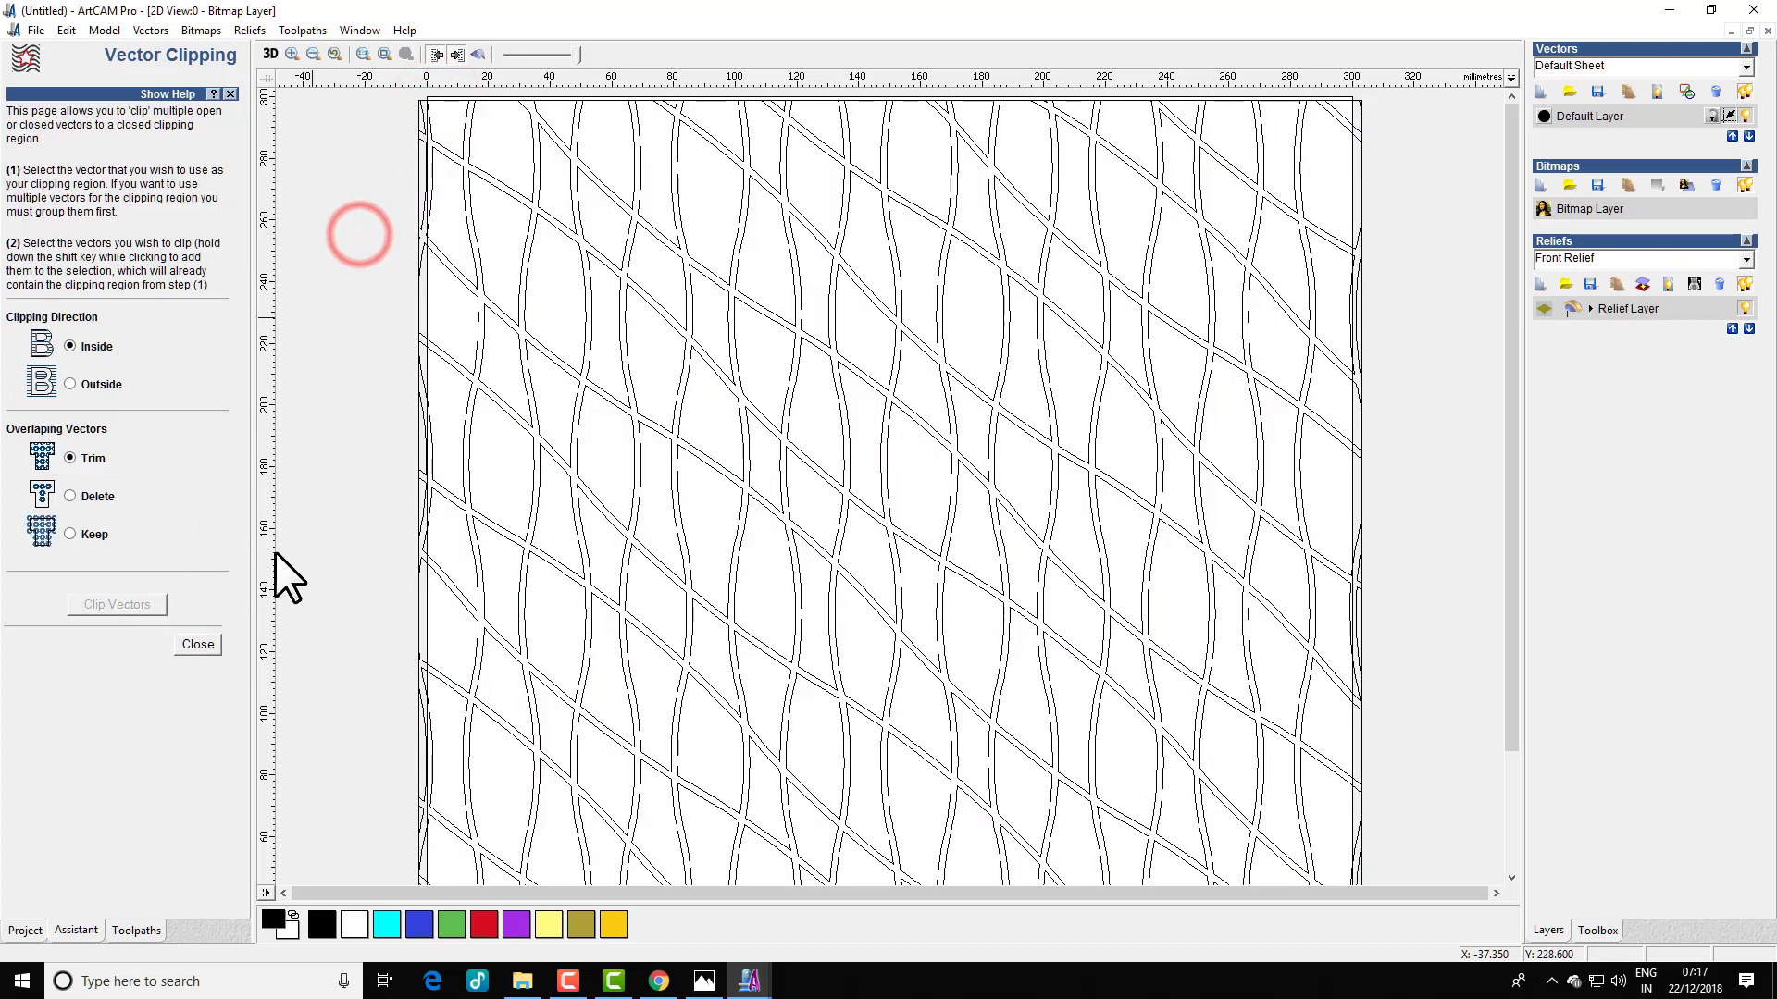
left_click(426, 106)
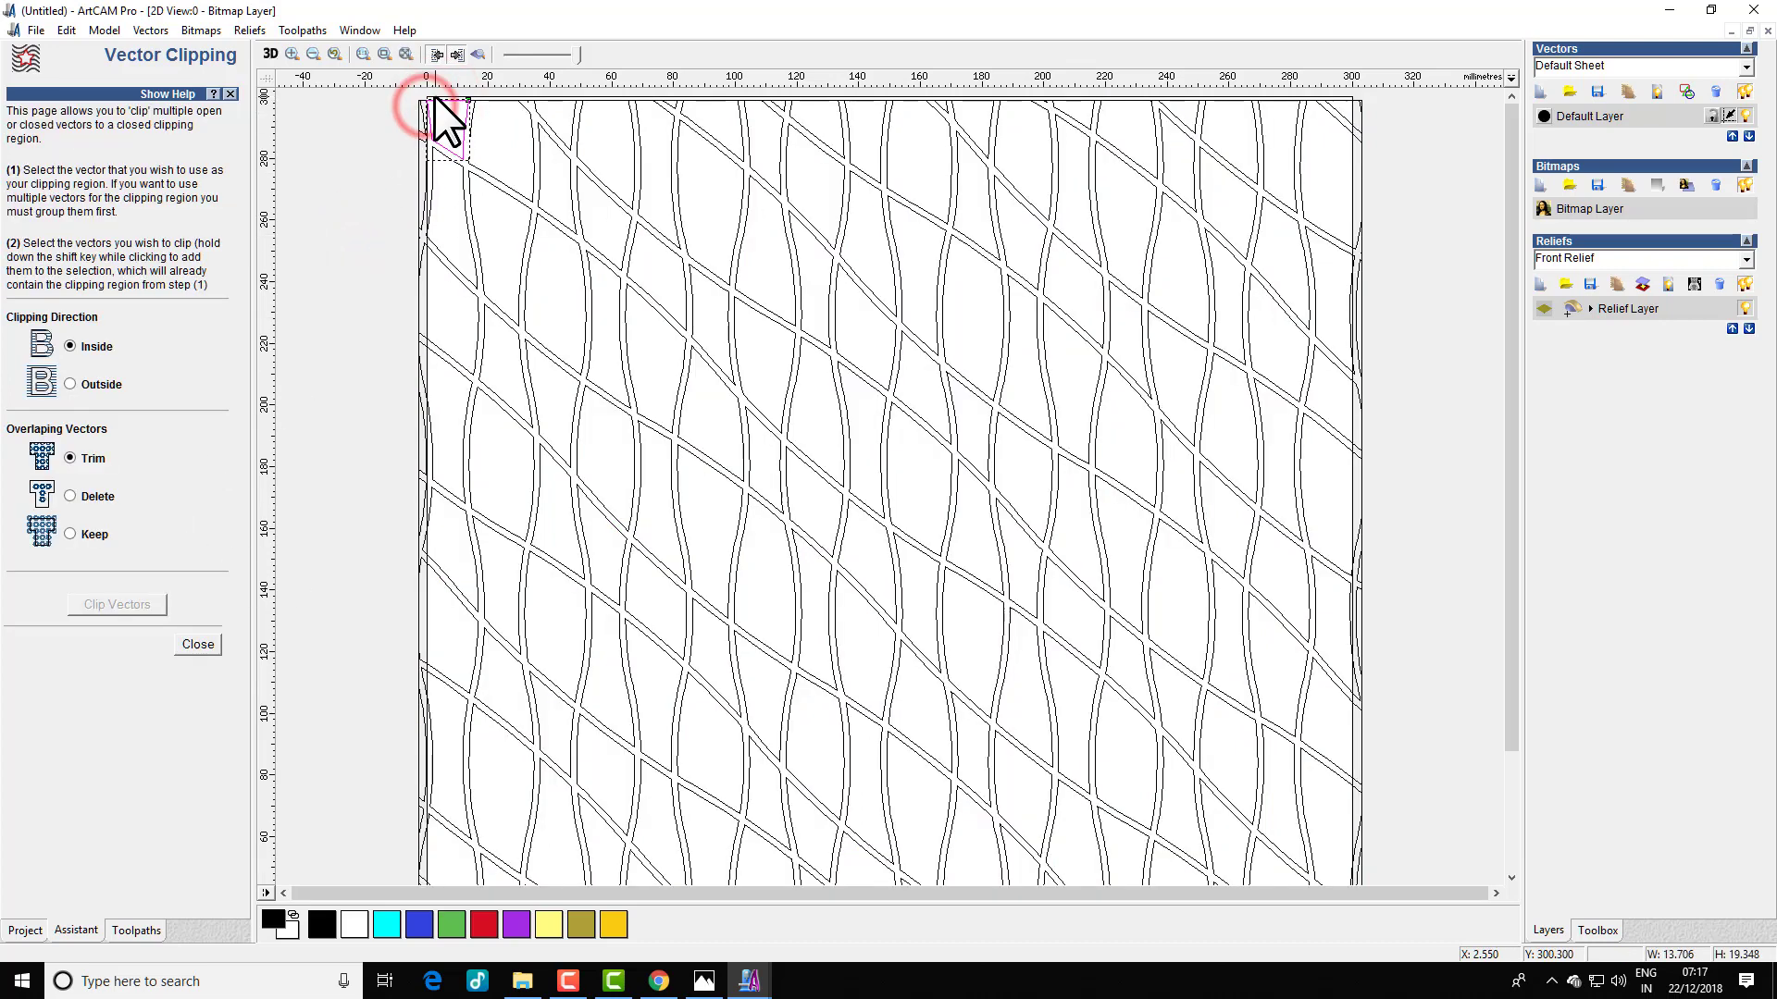
scroll(447, 108, "up", 4)
left_click(320, 132)
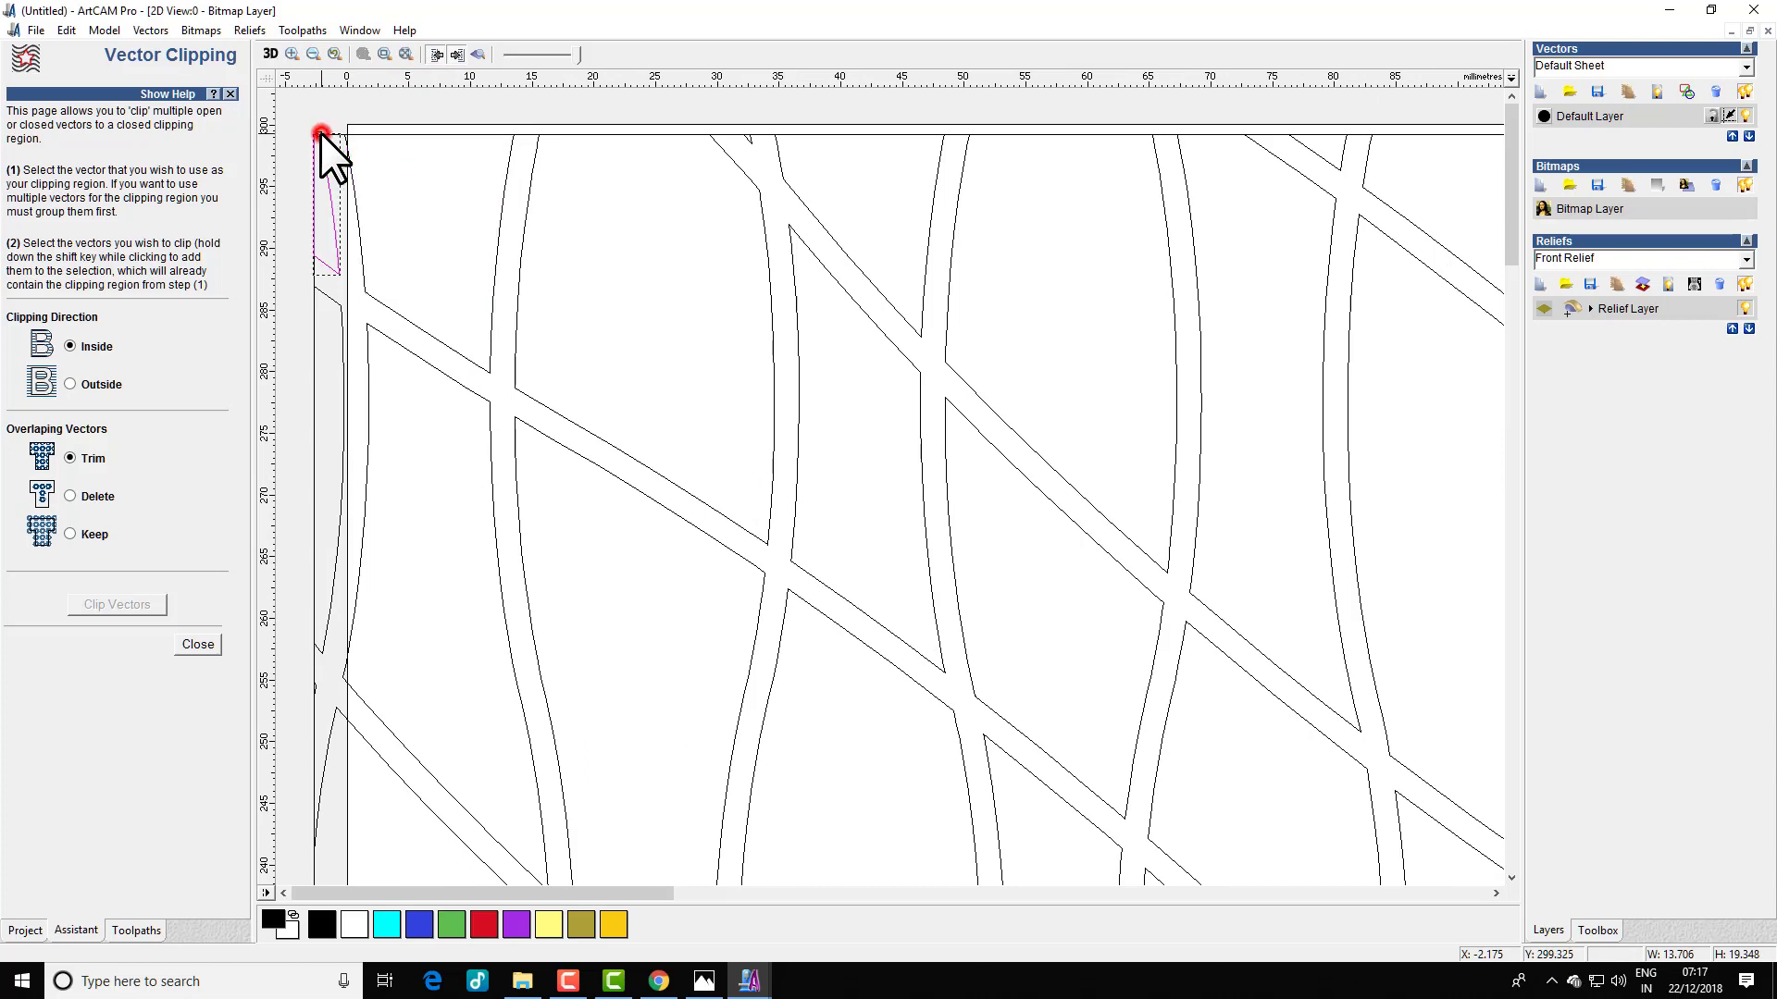
left_click(331, 131)
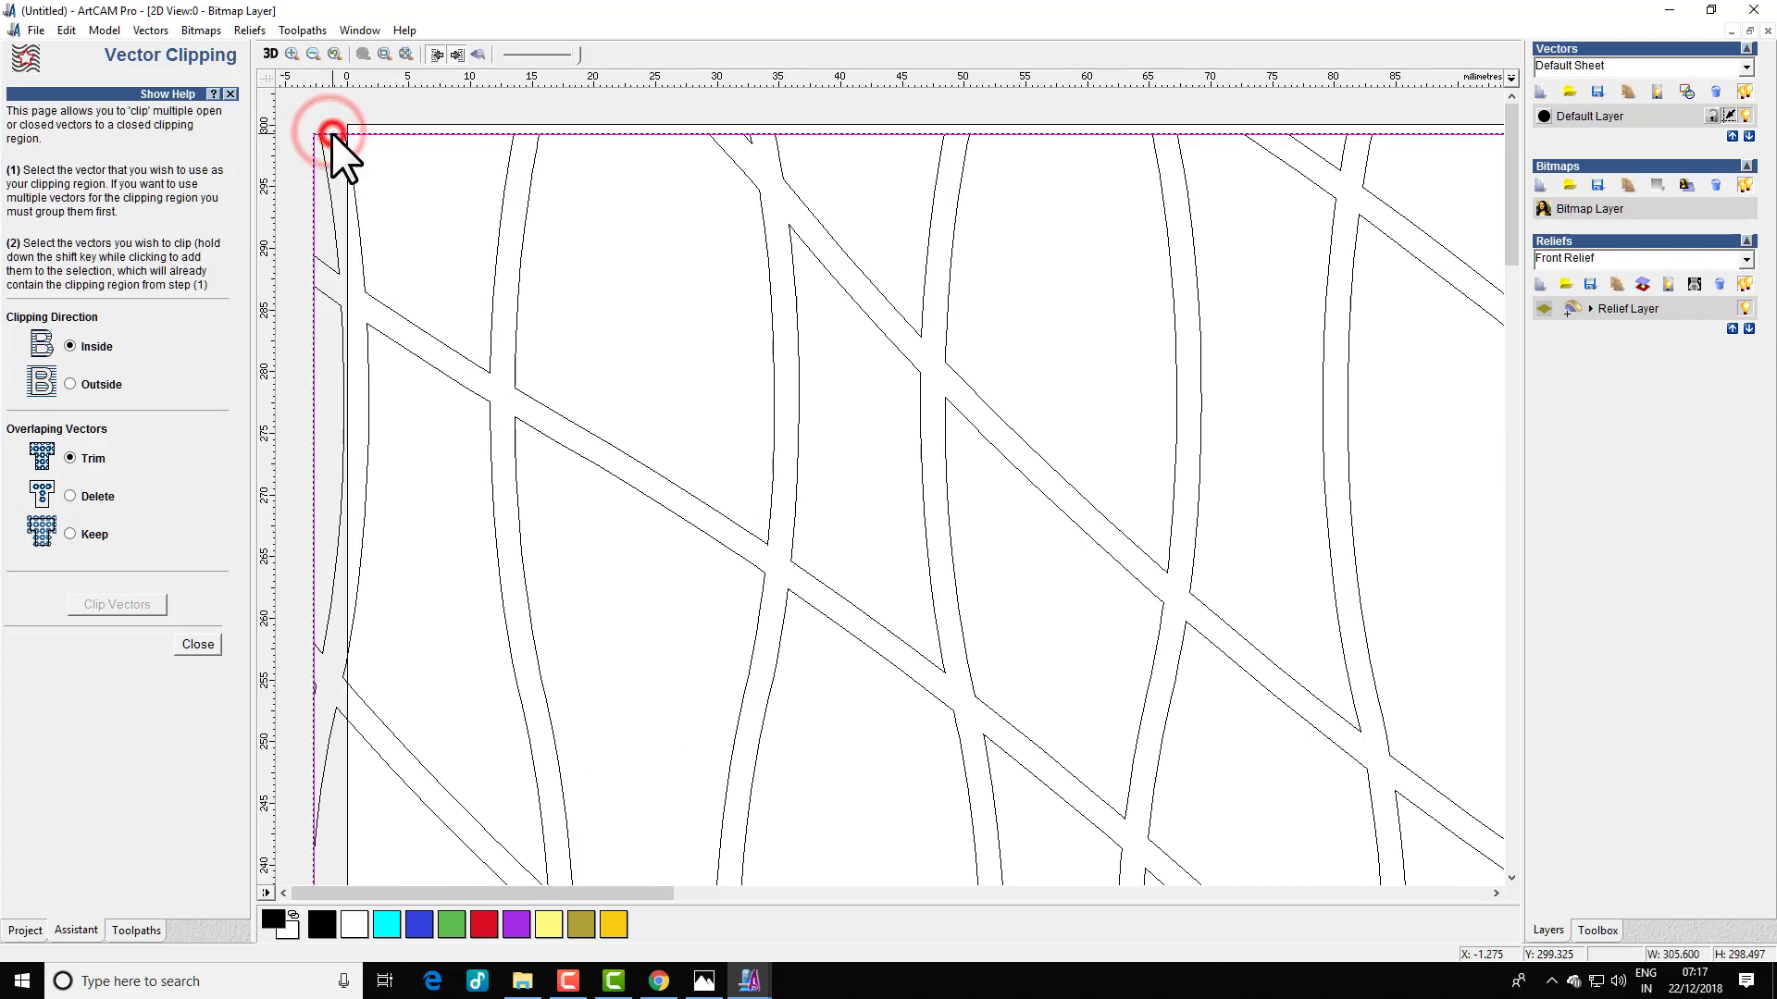
scroll(413, 112, "down", 3)
scroll(618, 307, "down", 4)
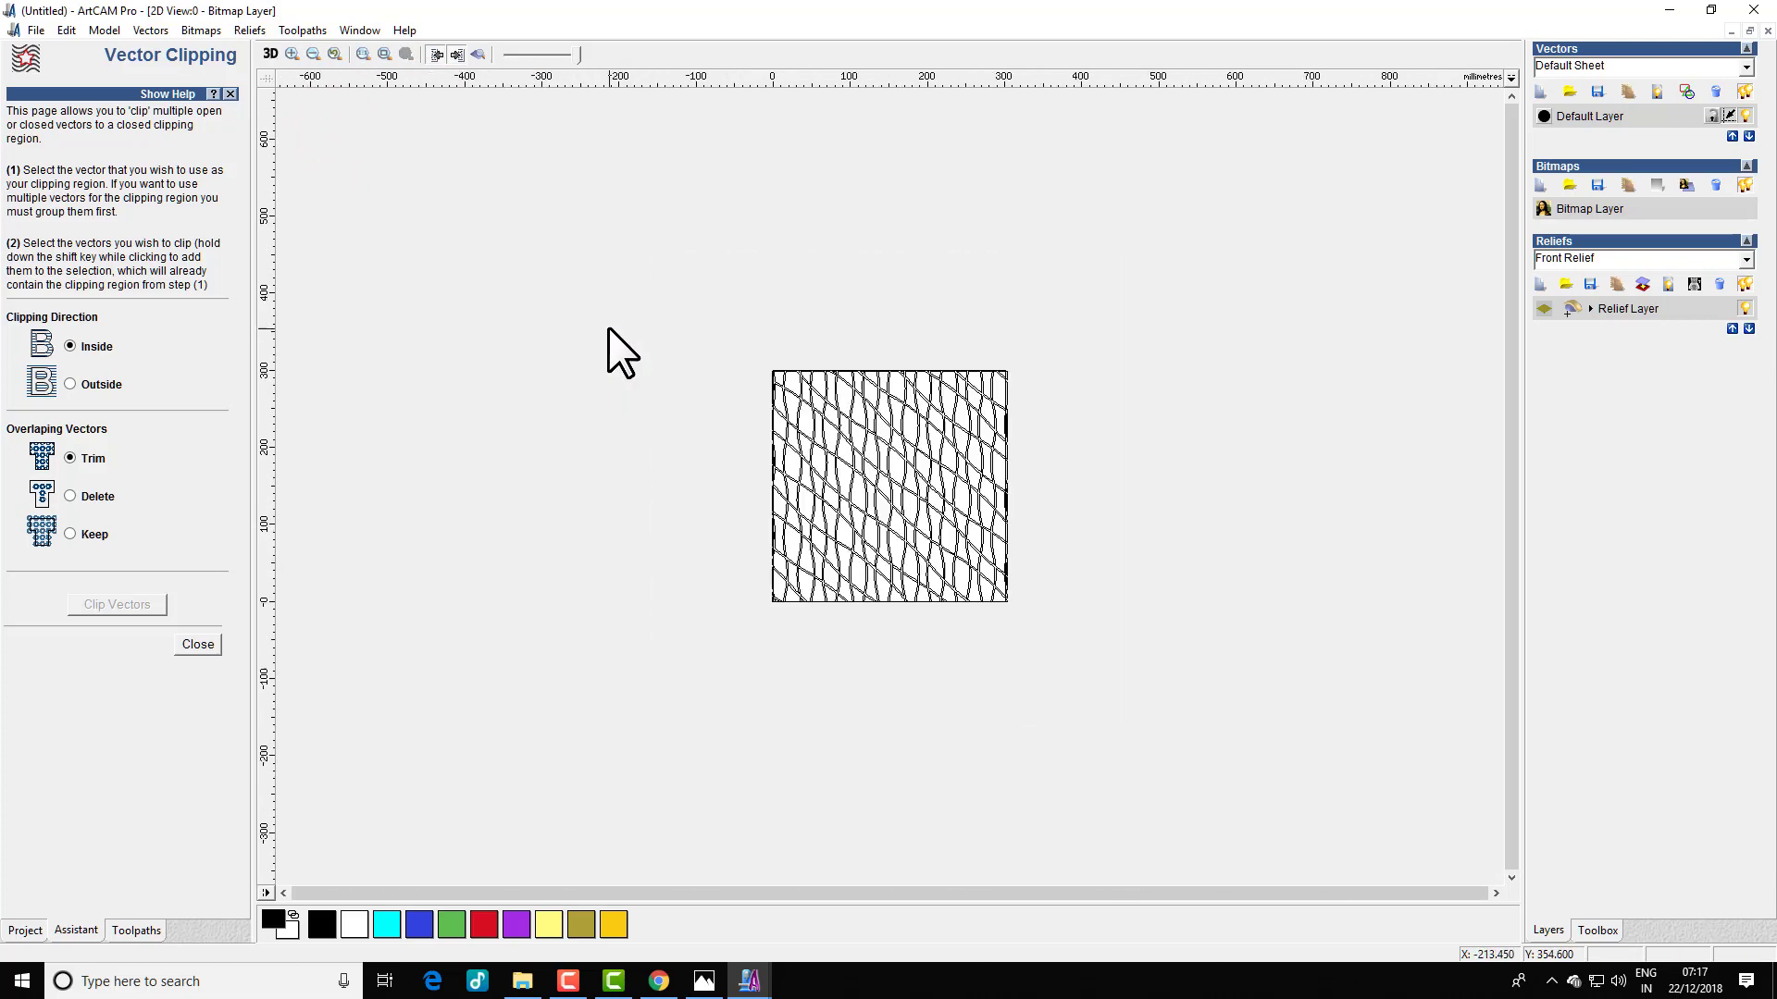
scroll(902, 426, "up", 2)
left_click(567, 192)
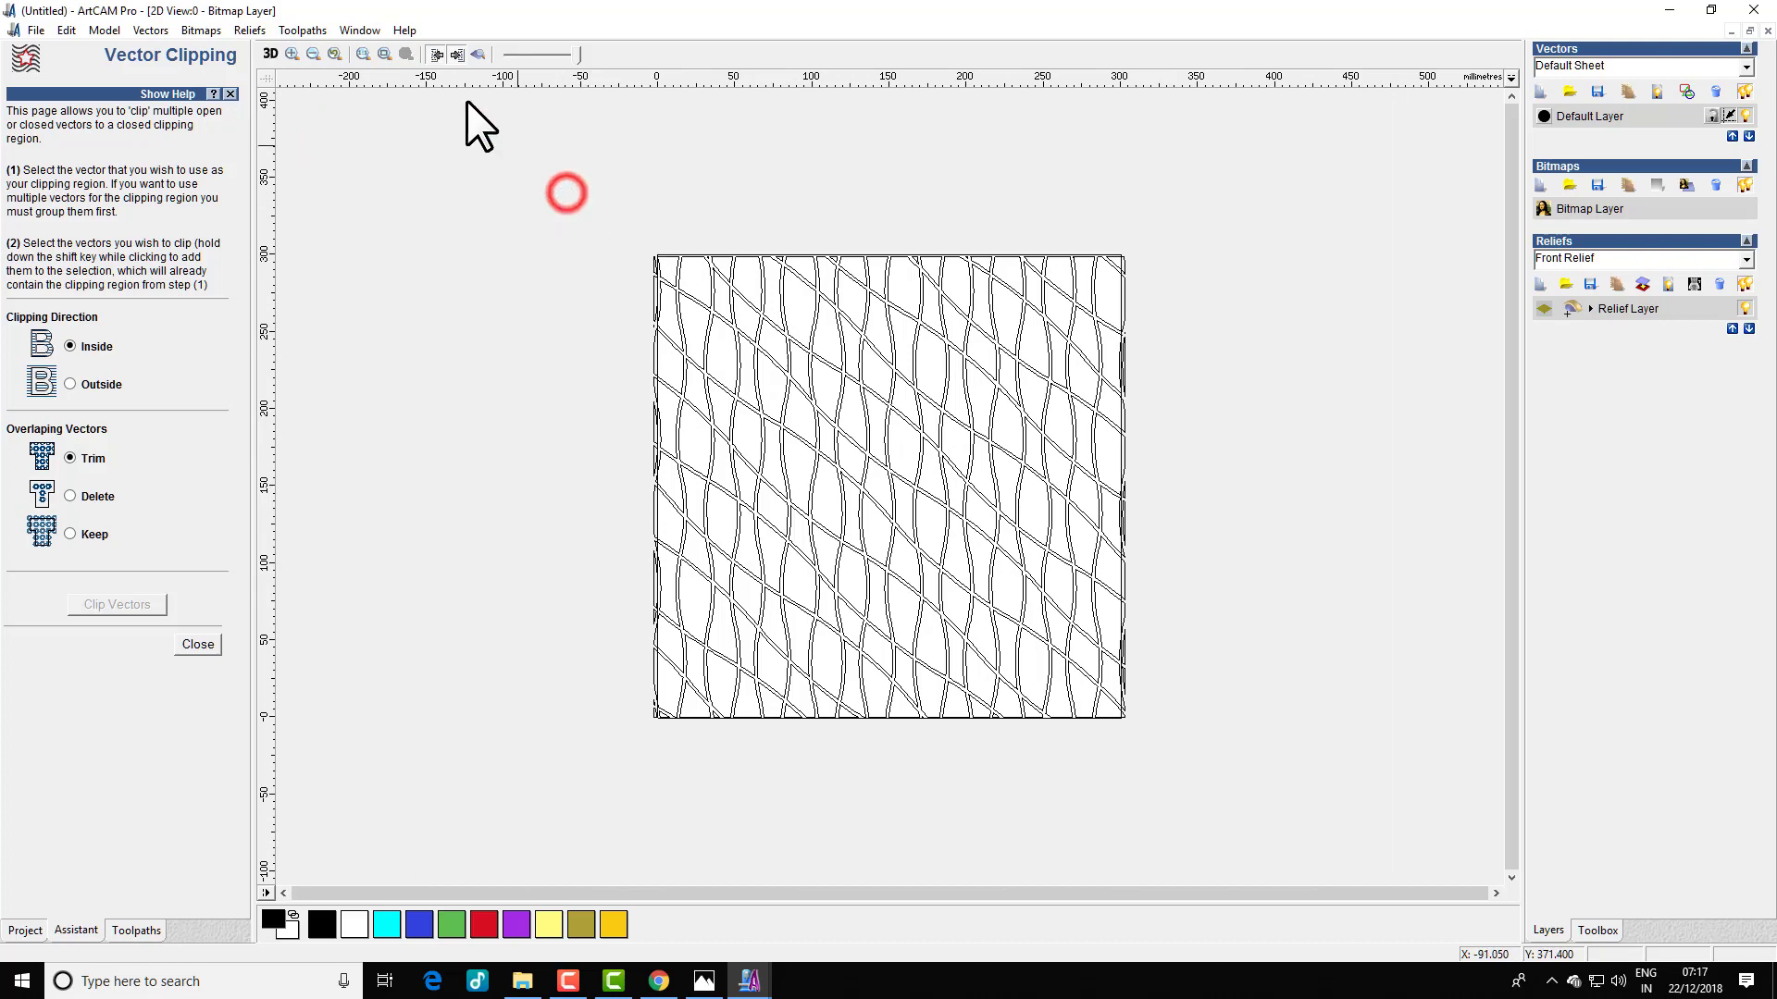
- Tile the 2D and 3D views side by side and select the whole clipped lattice, ending vector clipping
left_click(360, 30)
left_click(387, 61)
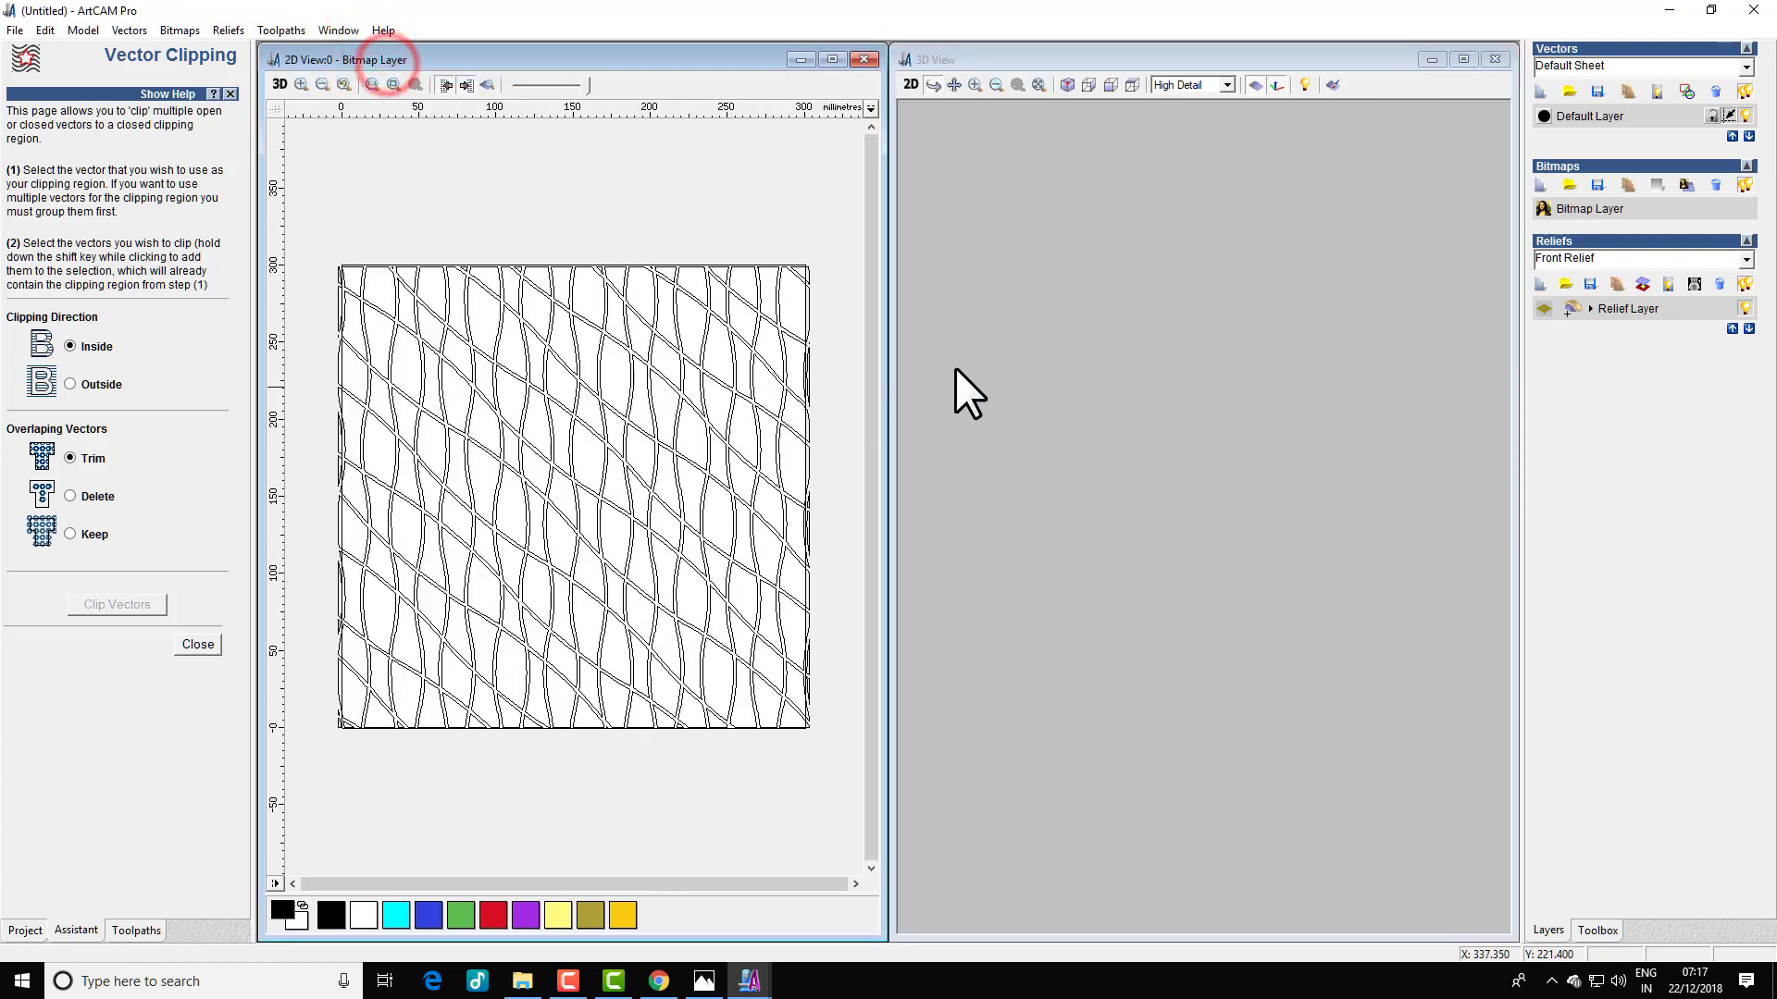
left_click_drag(295, 220, 768, 765)
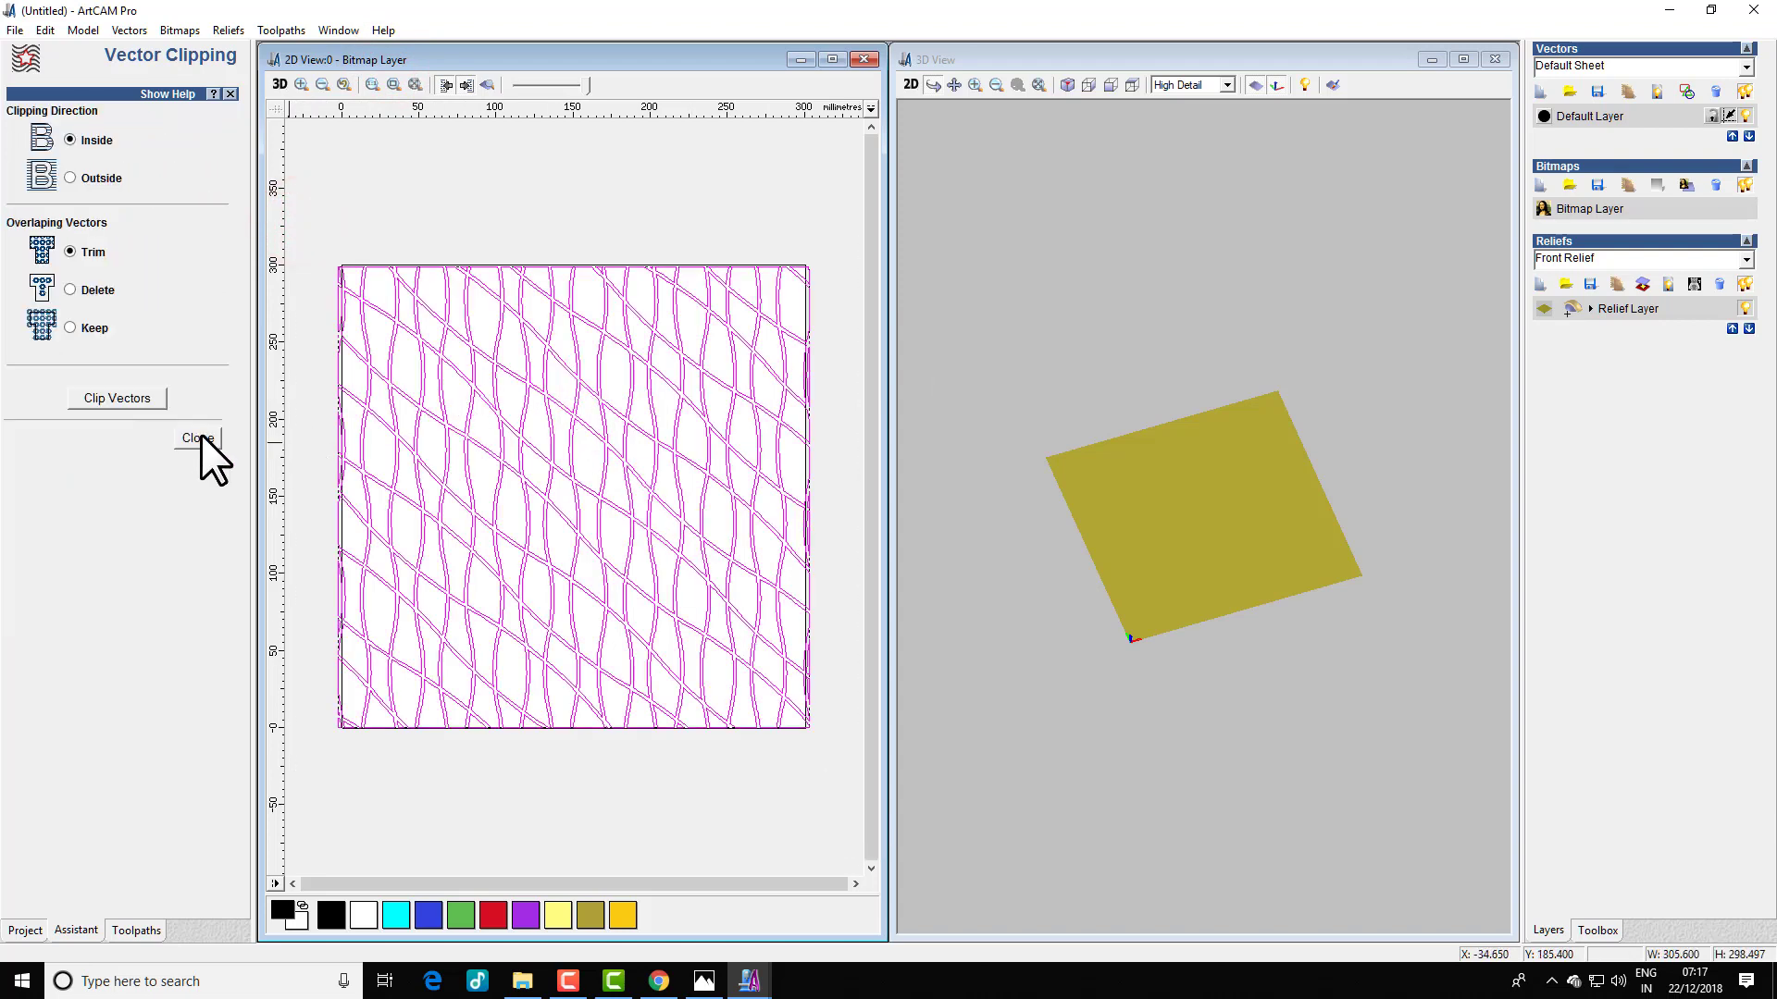
left_click(200, 438)
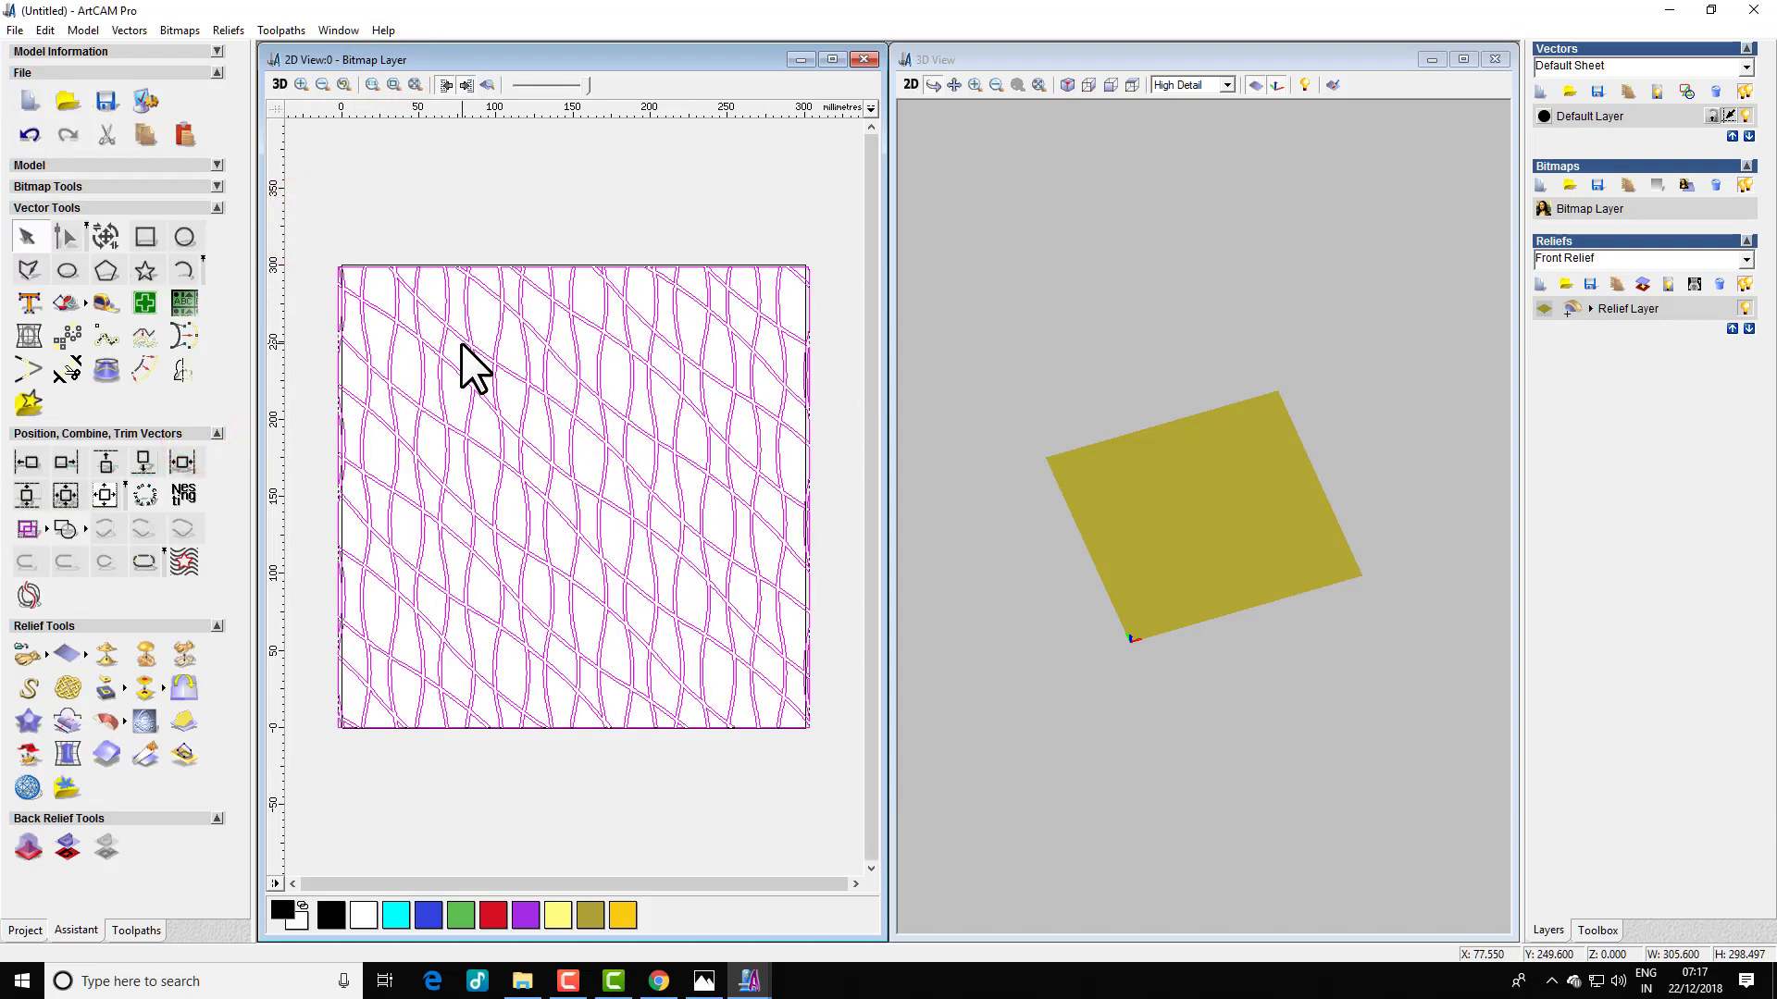
- Add a rounded relief from the selected lattice cells with a 45° angle, start height 0 and no height limit
left_click(81, 27)
left_click(136, 53)
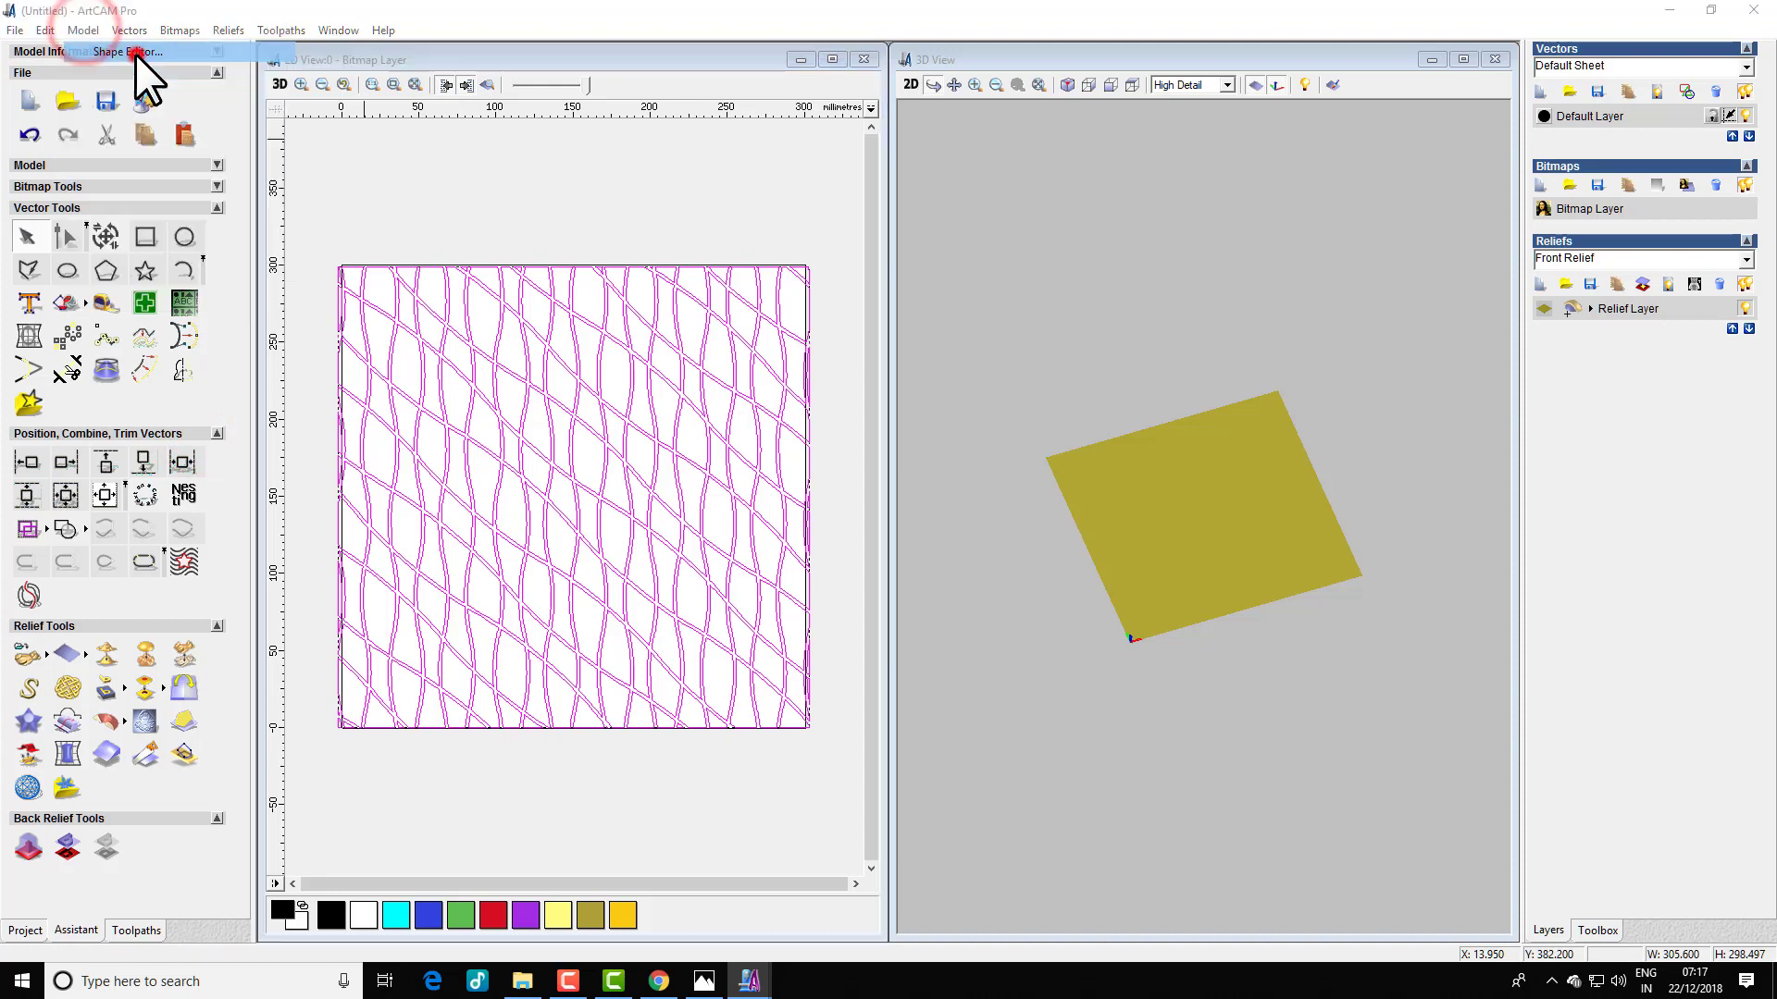
left_click(215, 100)
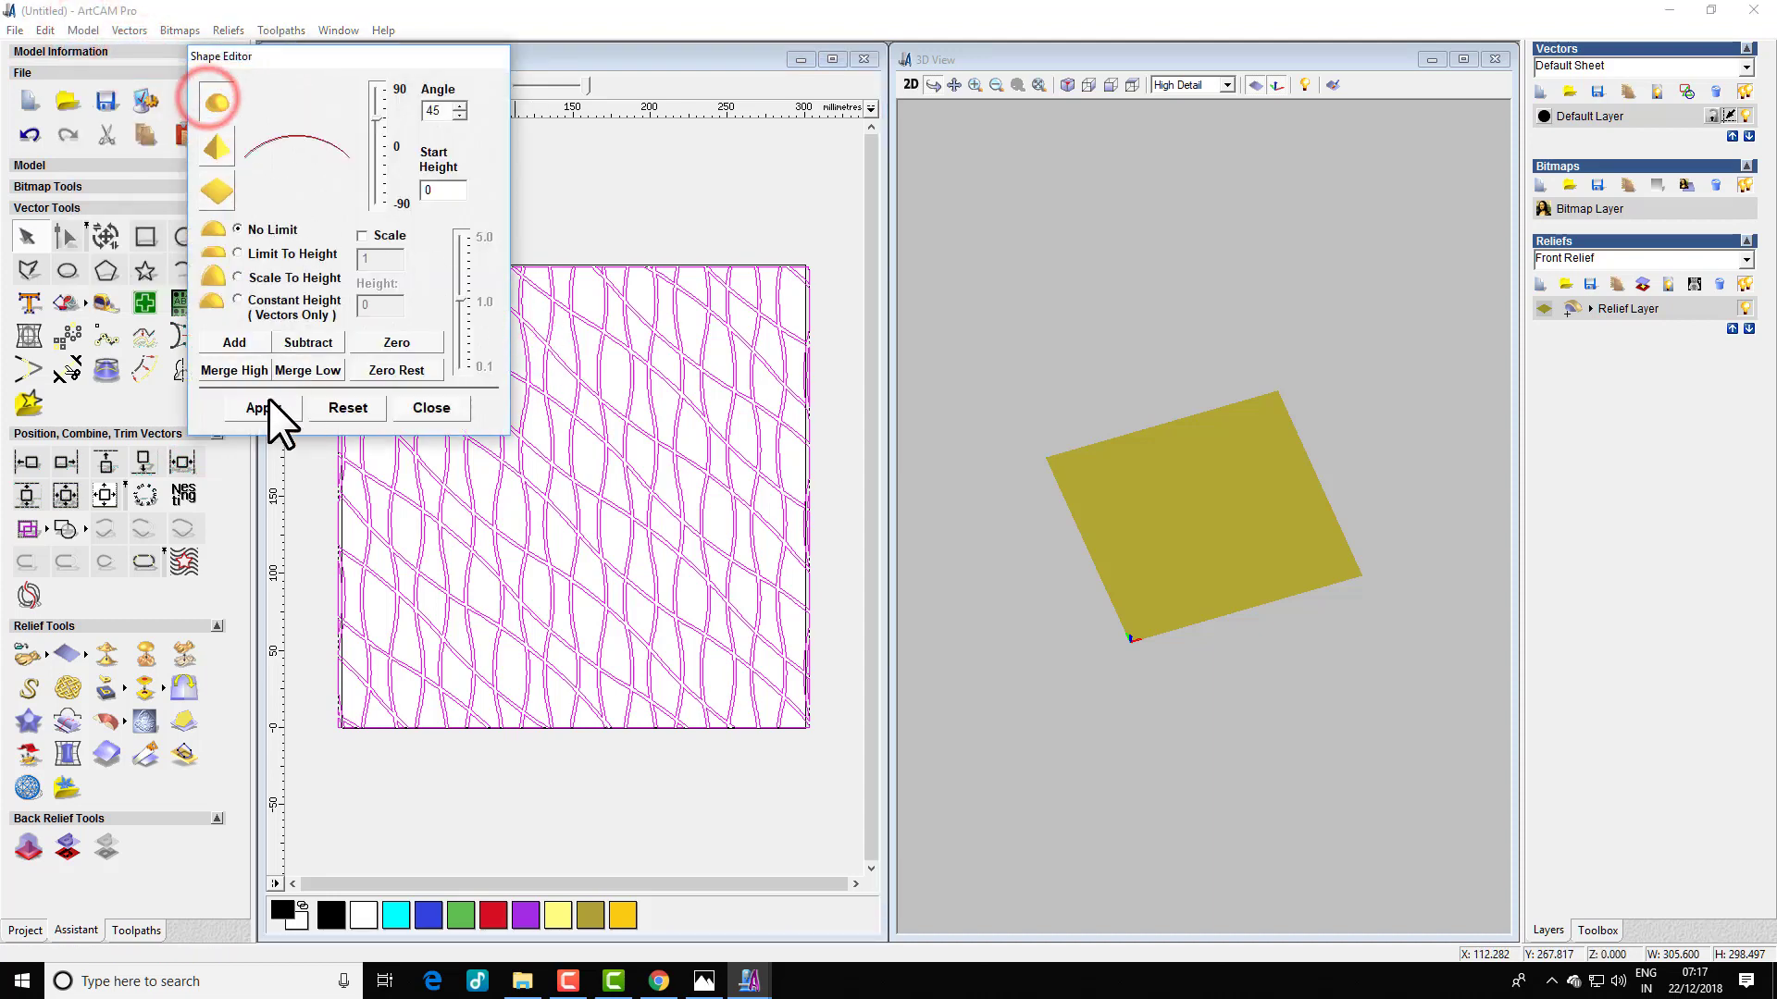
left_click(241, 339)
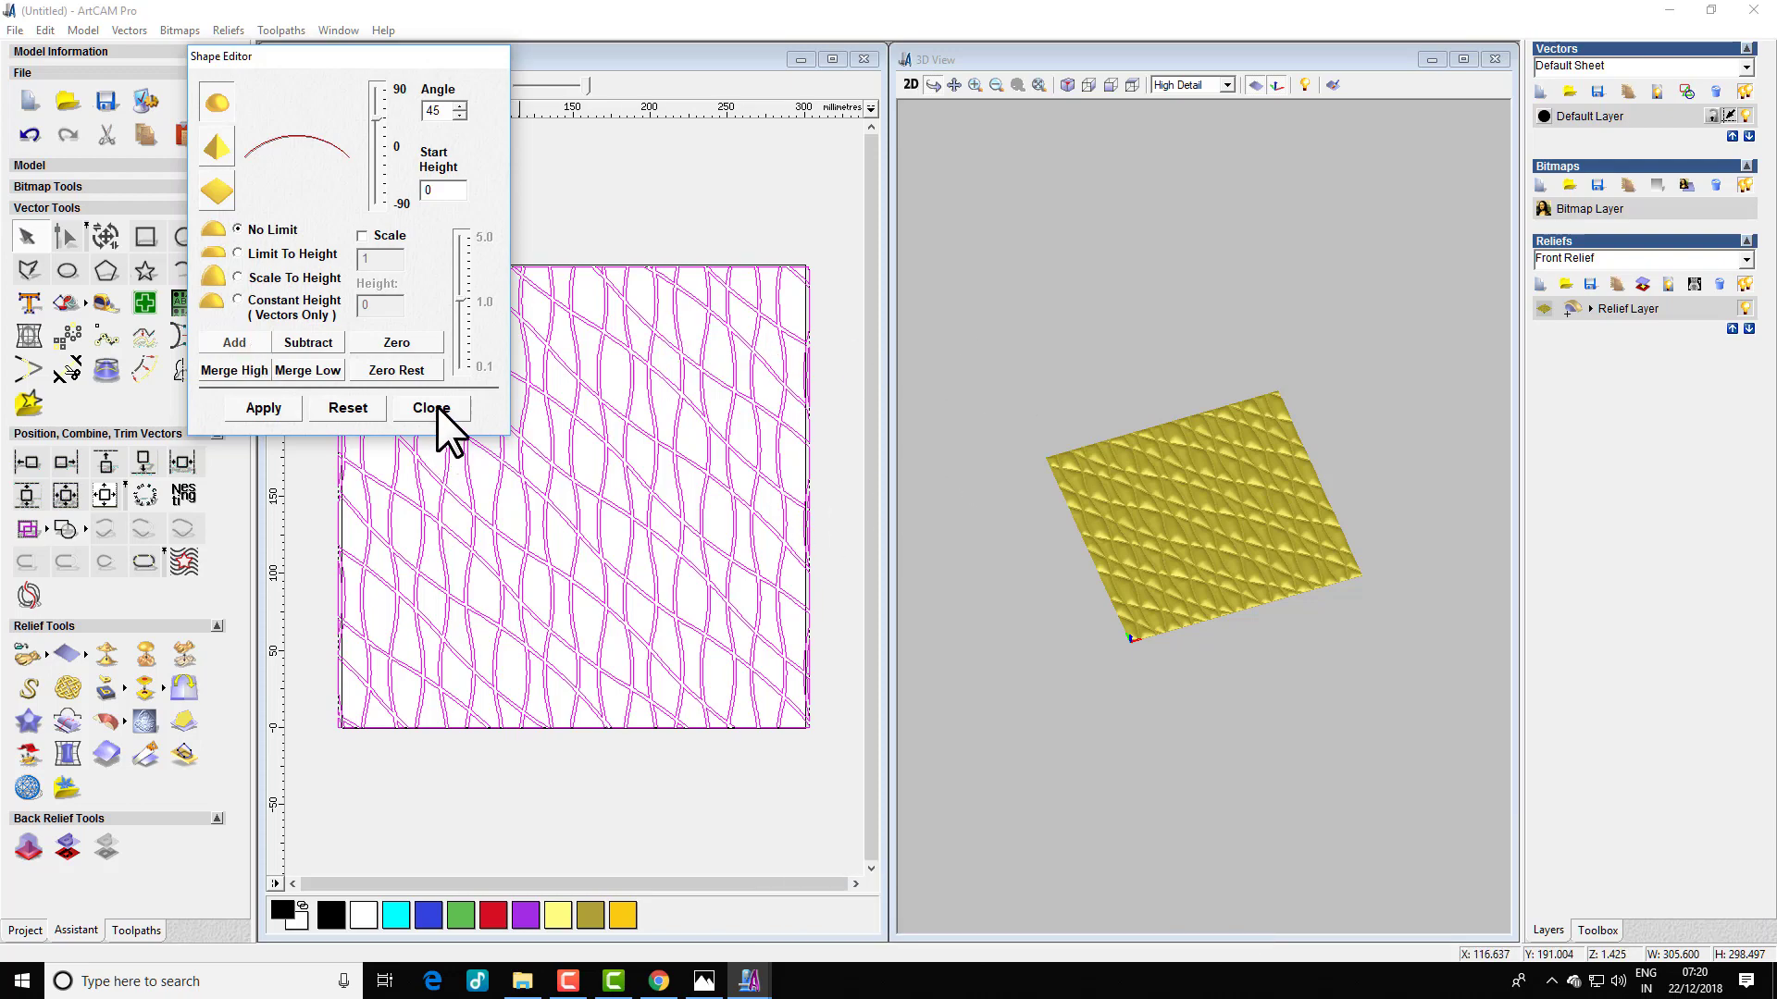
left_click(433, 407)
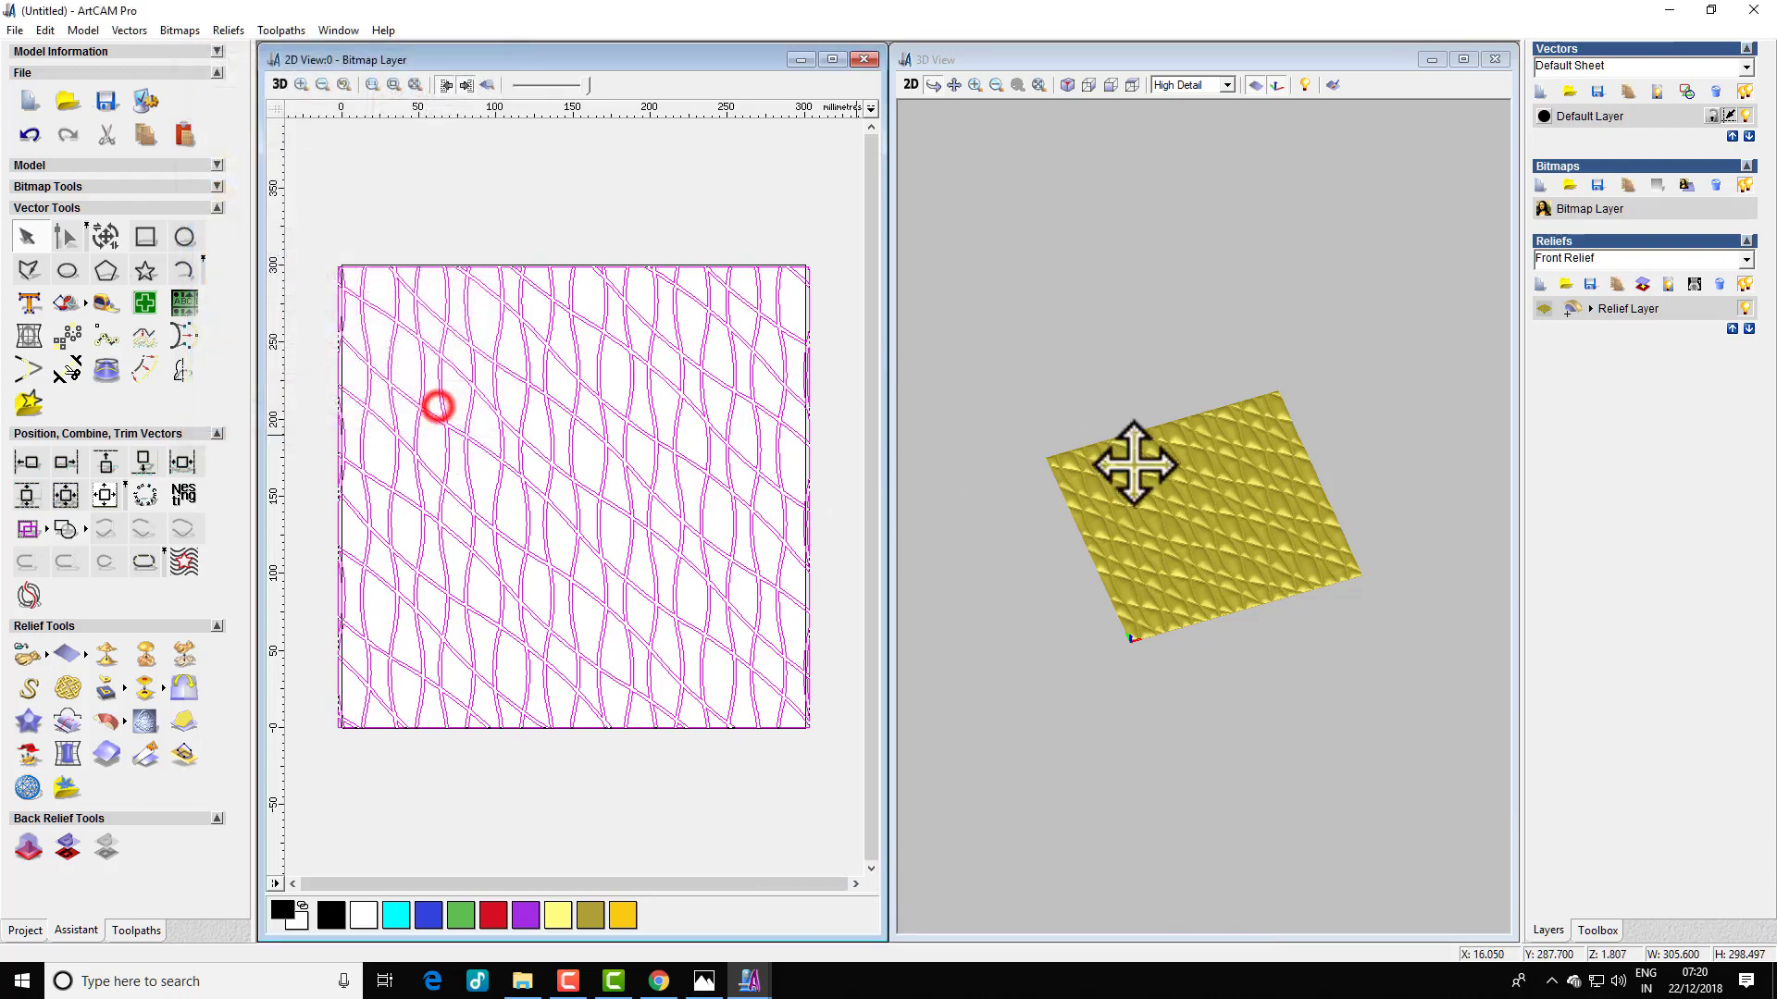
- Maximise the 3D view and inspect the surface of the lattice relief up close from different angles
scroll(1135, 463, "up", 5)
left_click_drag(1240, 536, 1375, 620)
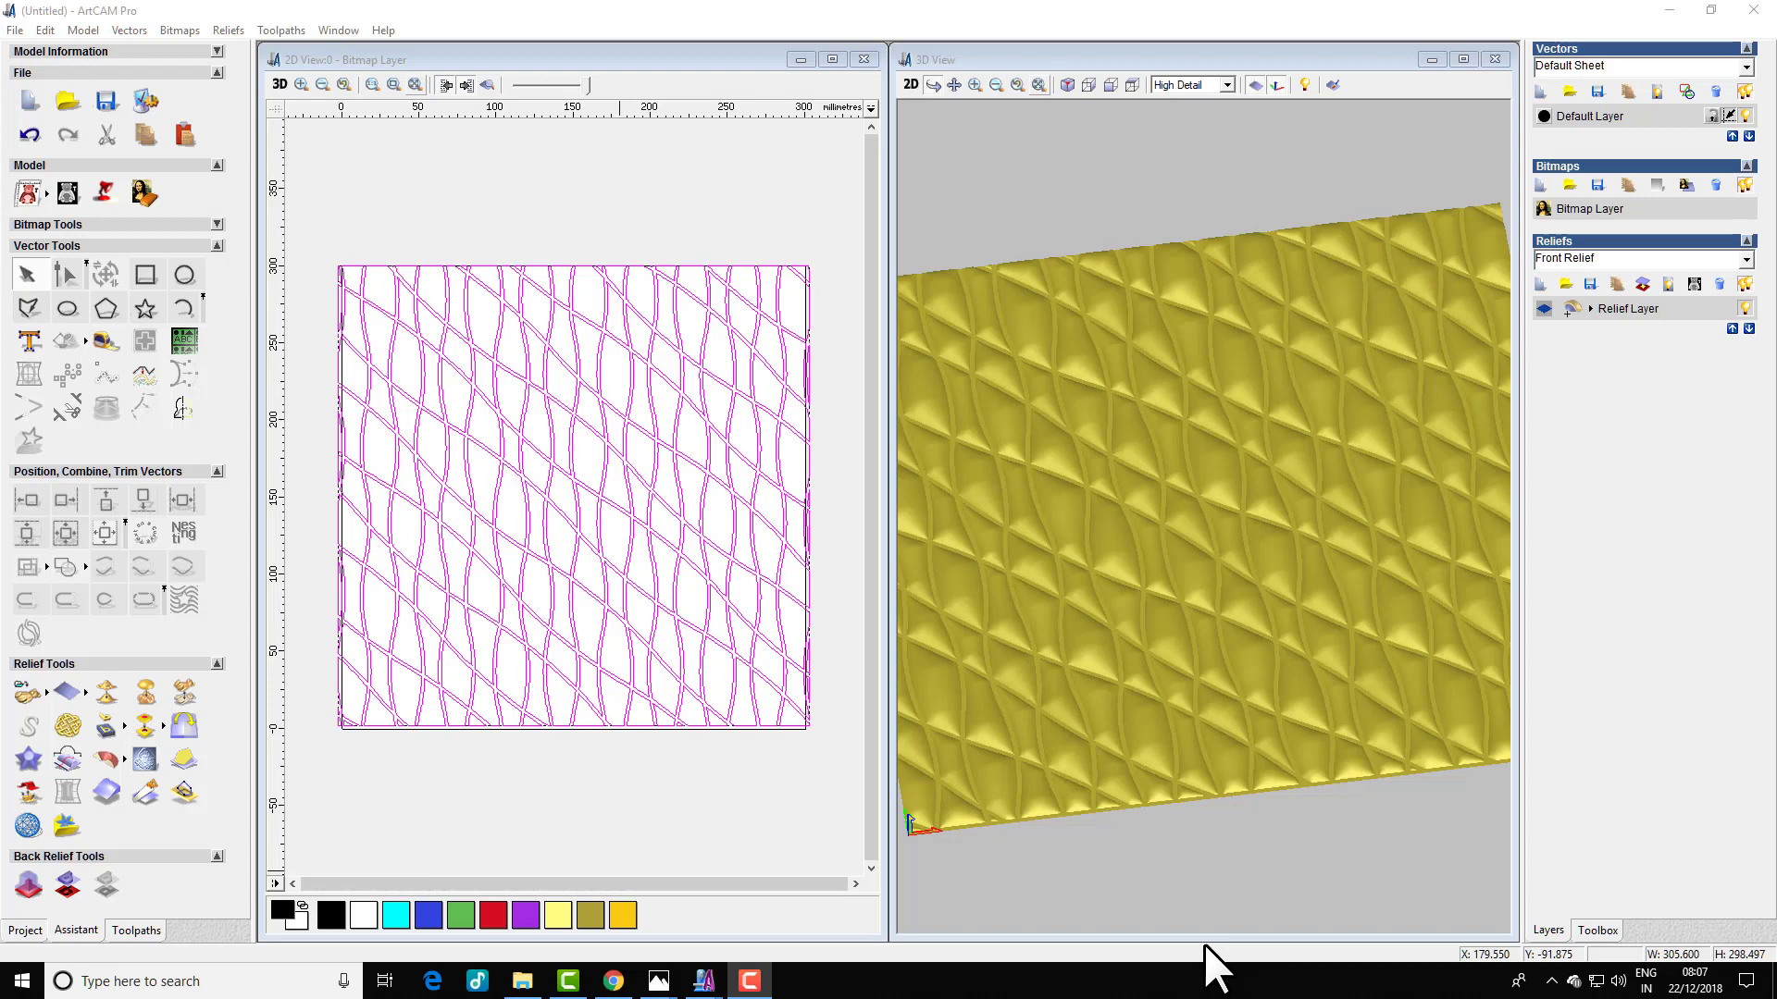
left_click(1462, 58)
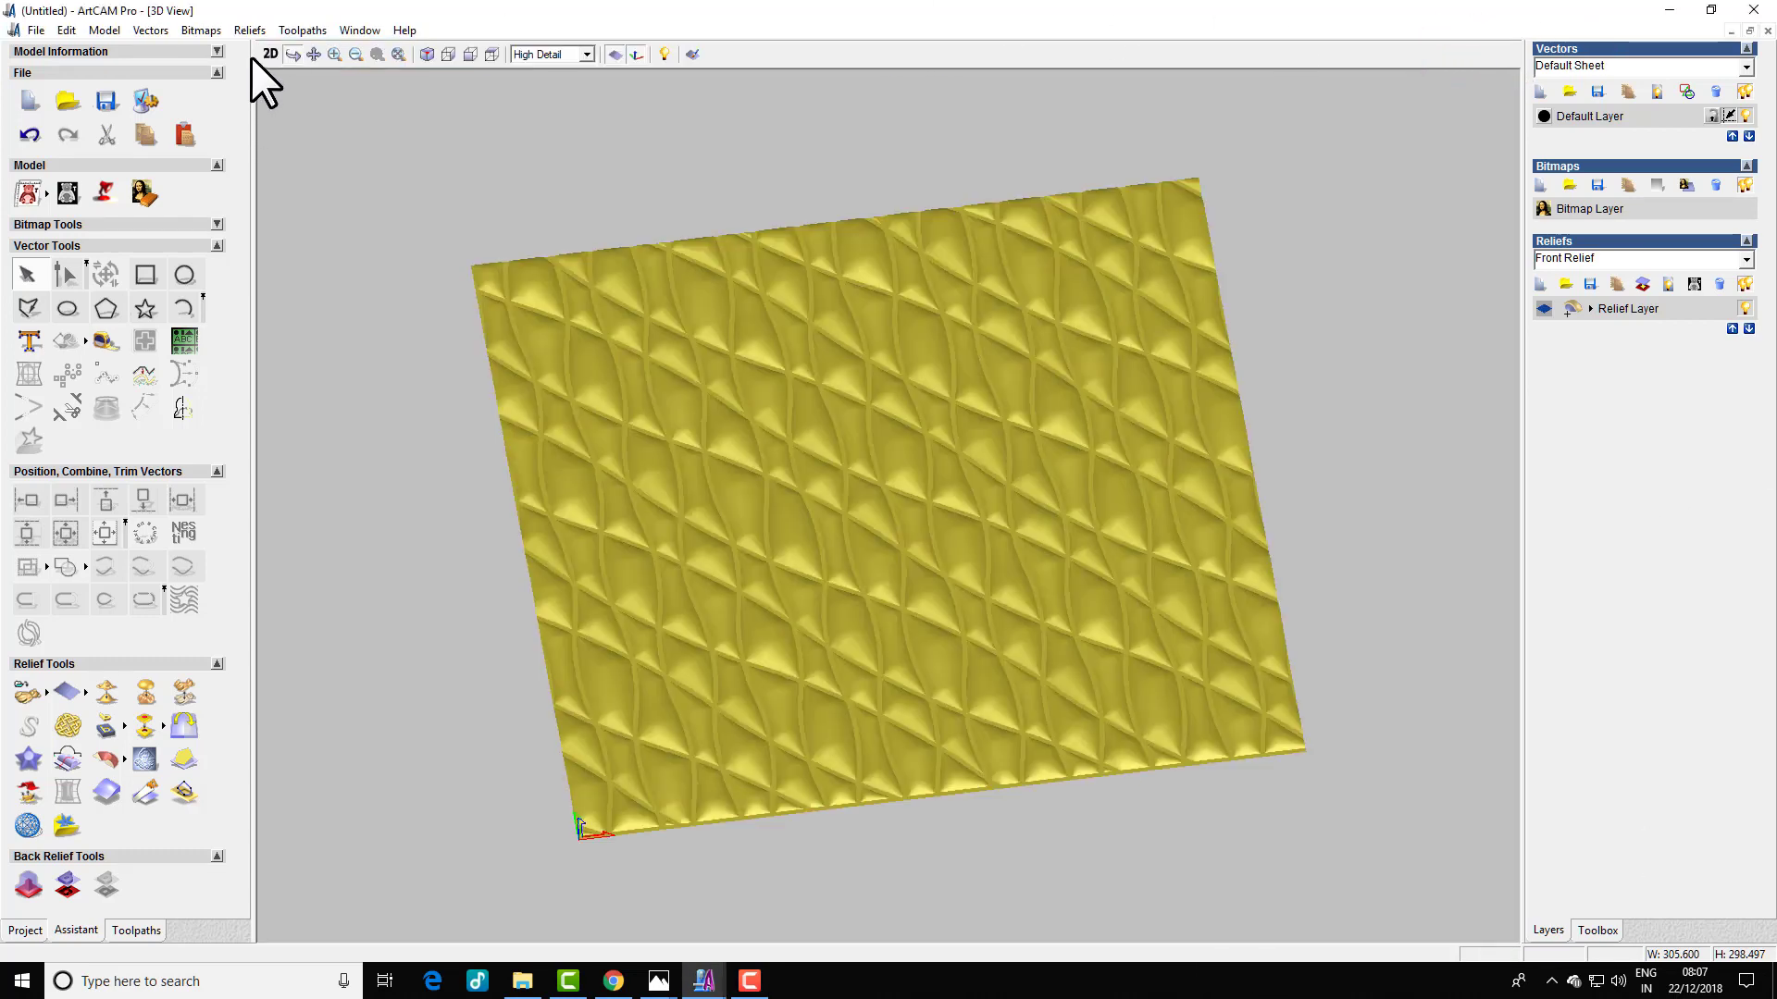
scroll(912, 496, "up", 5)
scroll(923, 377, "down", 4)
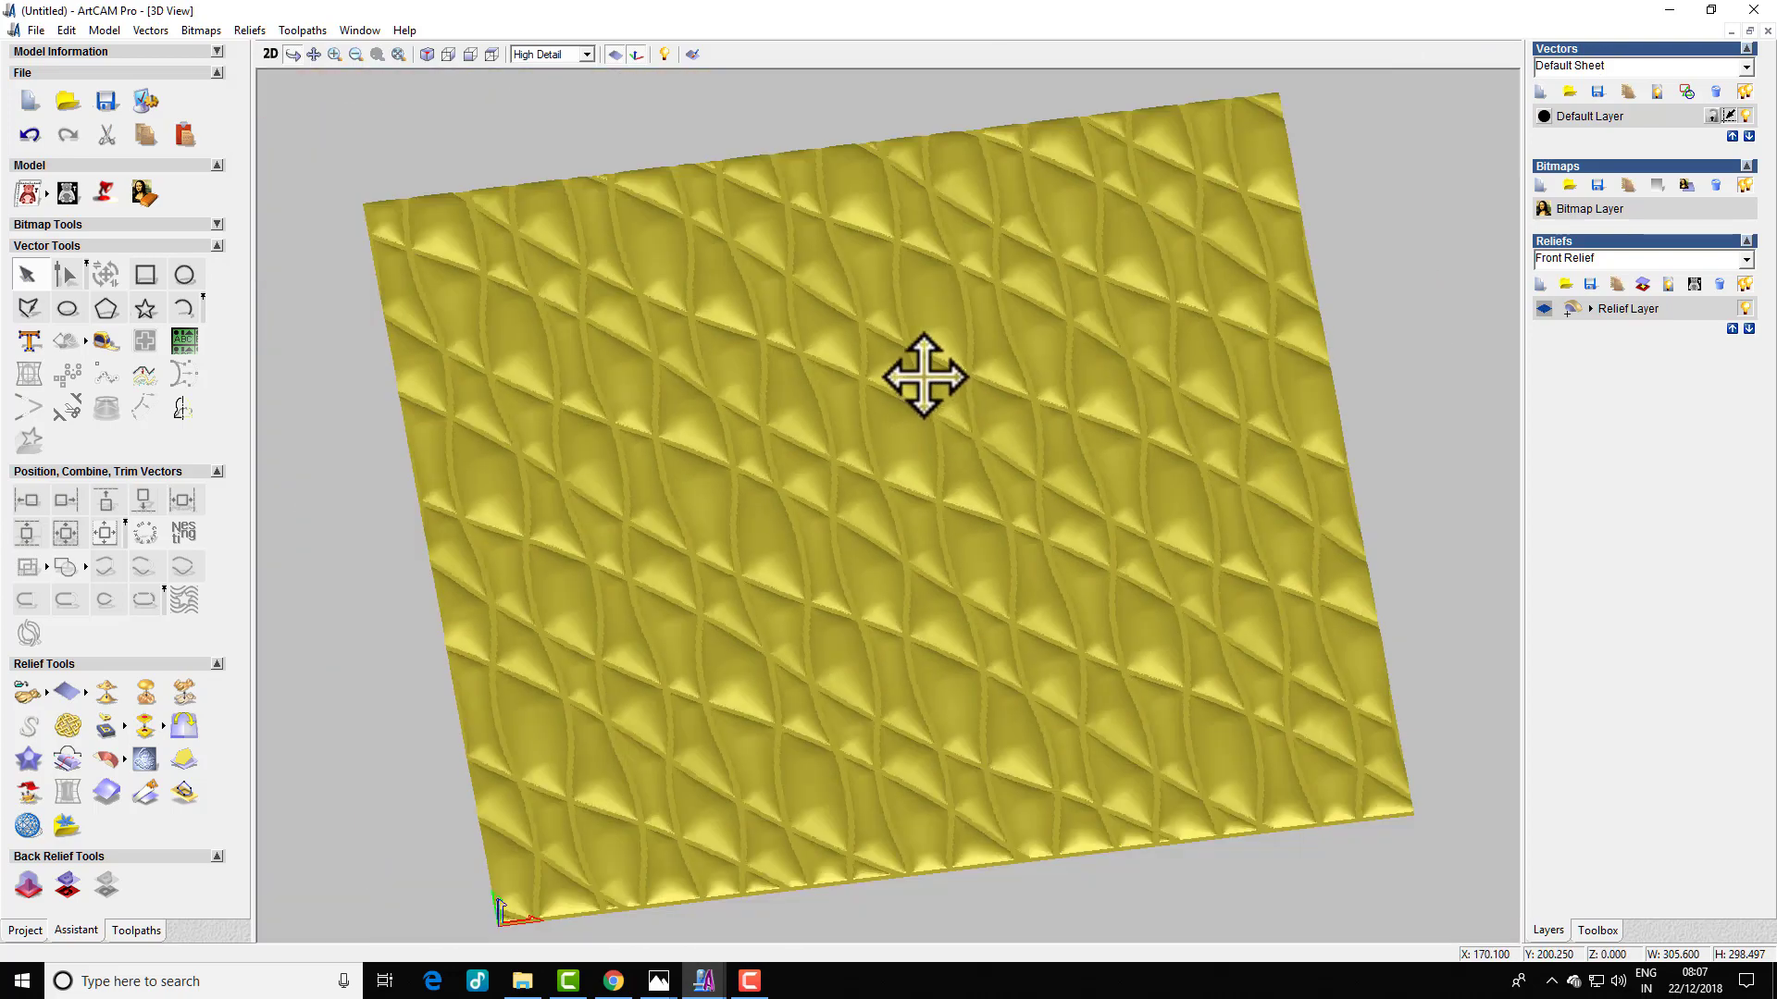
left_click_drag(931, 298, 497, 350)
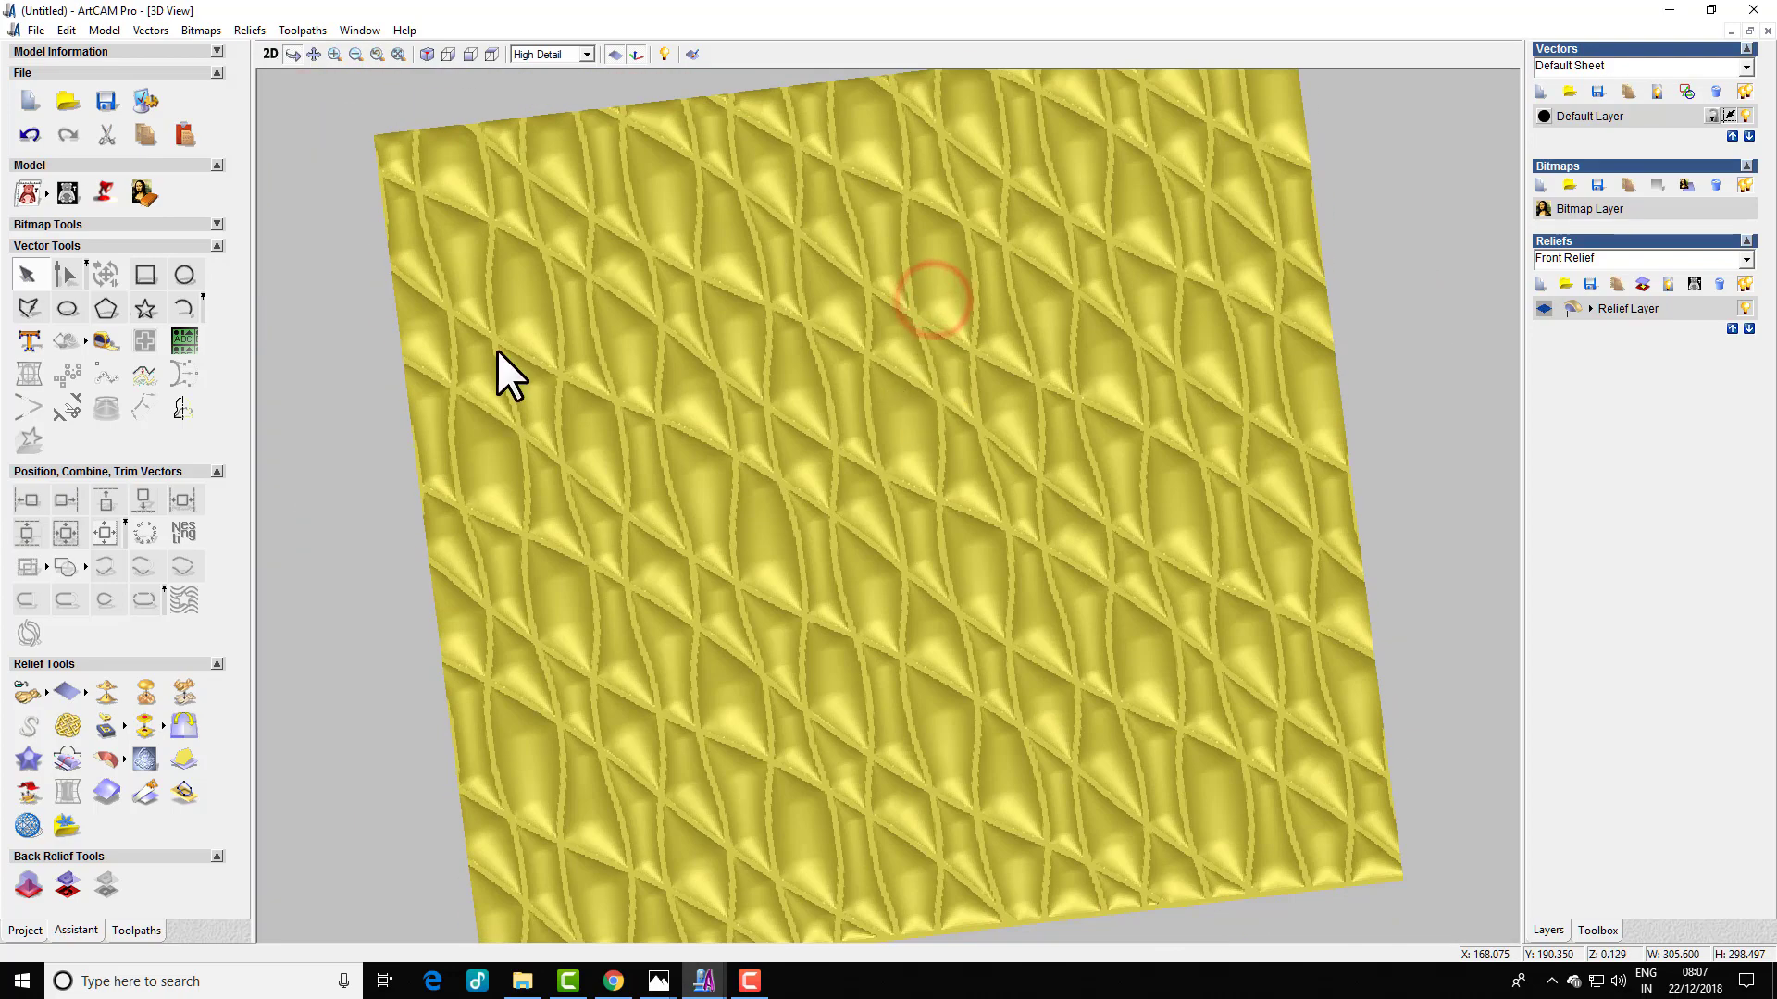
- Open the lights and material settings and shade the relief with the Platinum setup
left_click(107, 193)
left_click(195, 147)
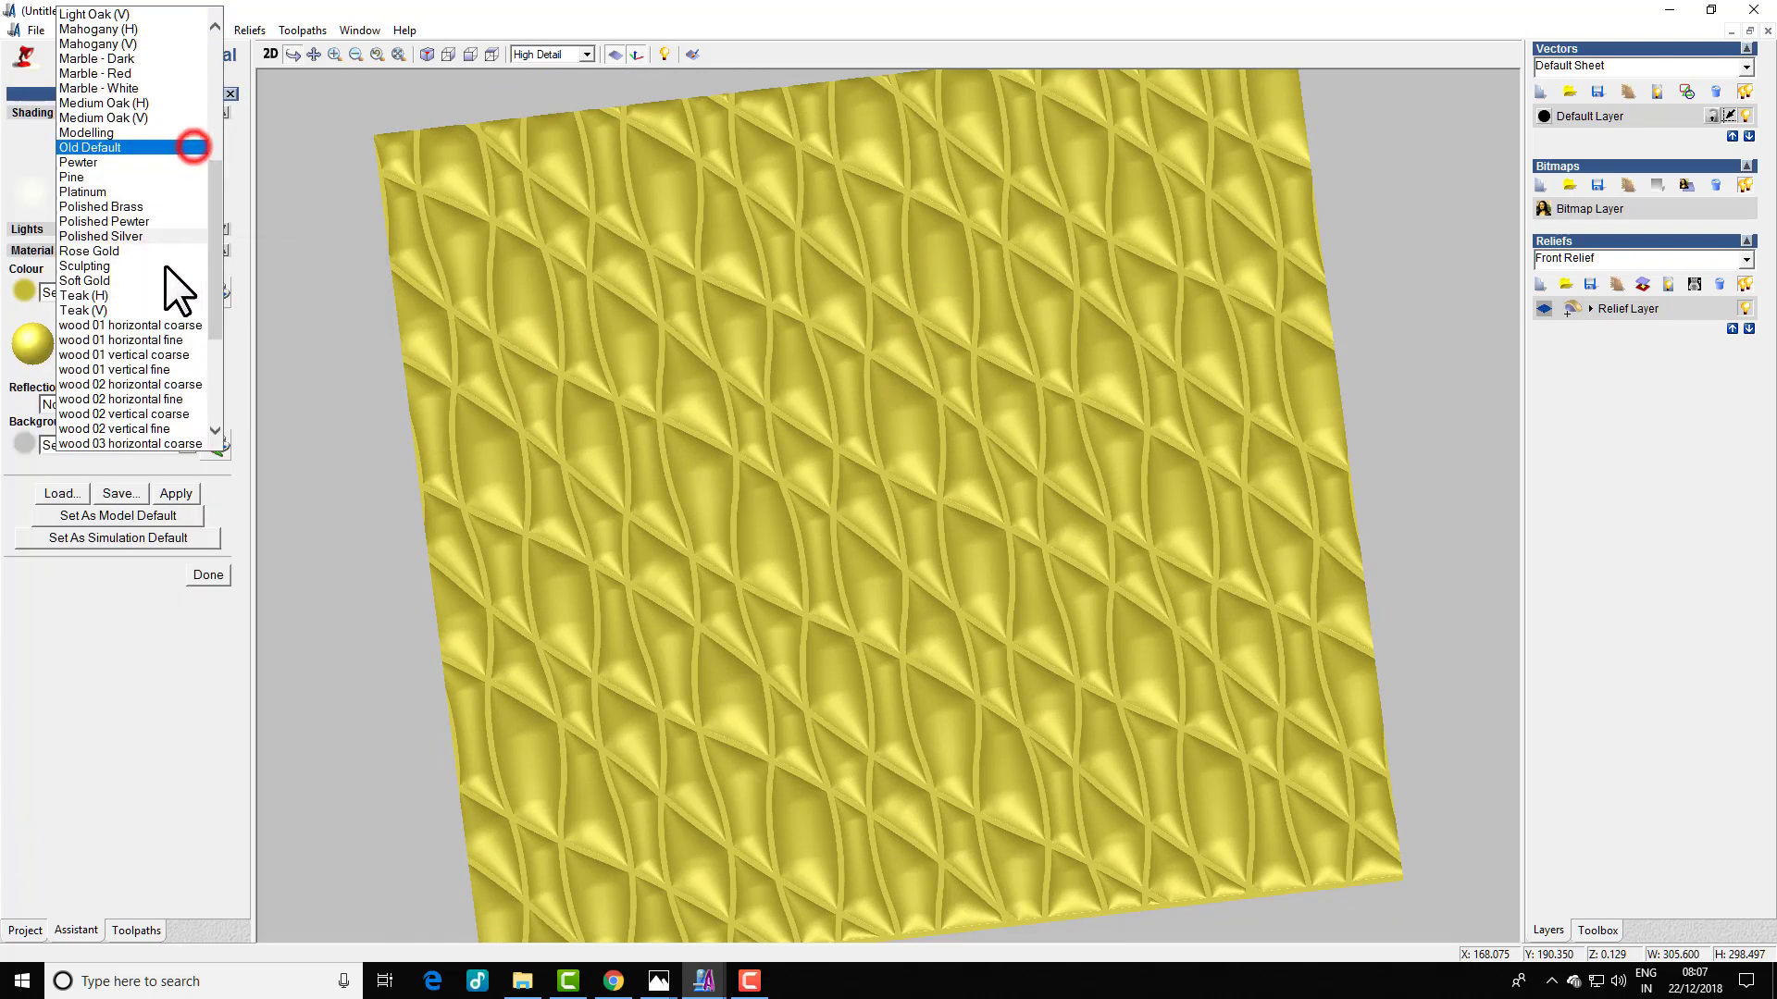
left_click(92, 194)
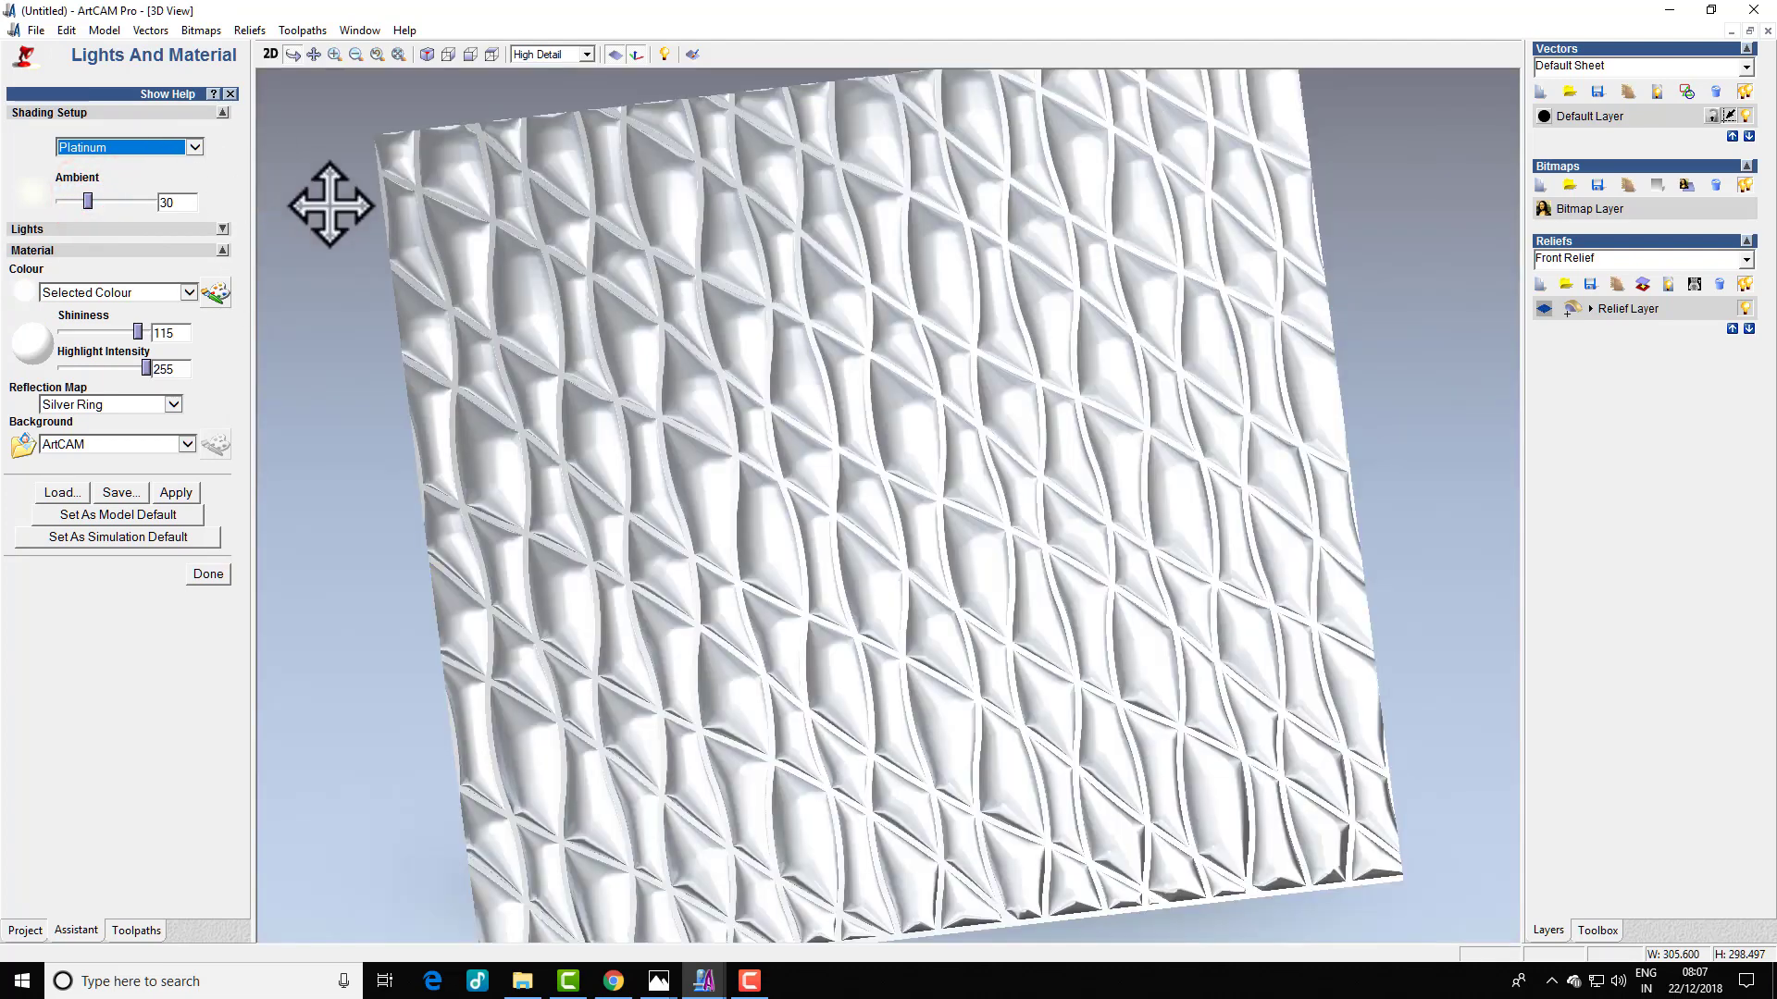
- Try the Biscuit and Blue Wax shading setups on the relief
left_click(194, 146)
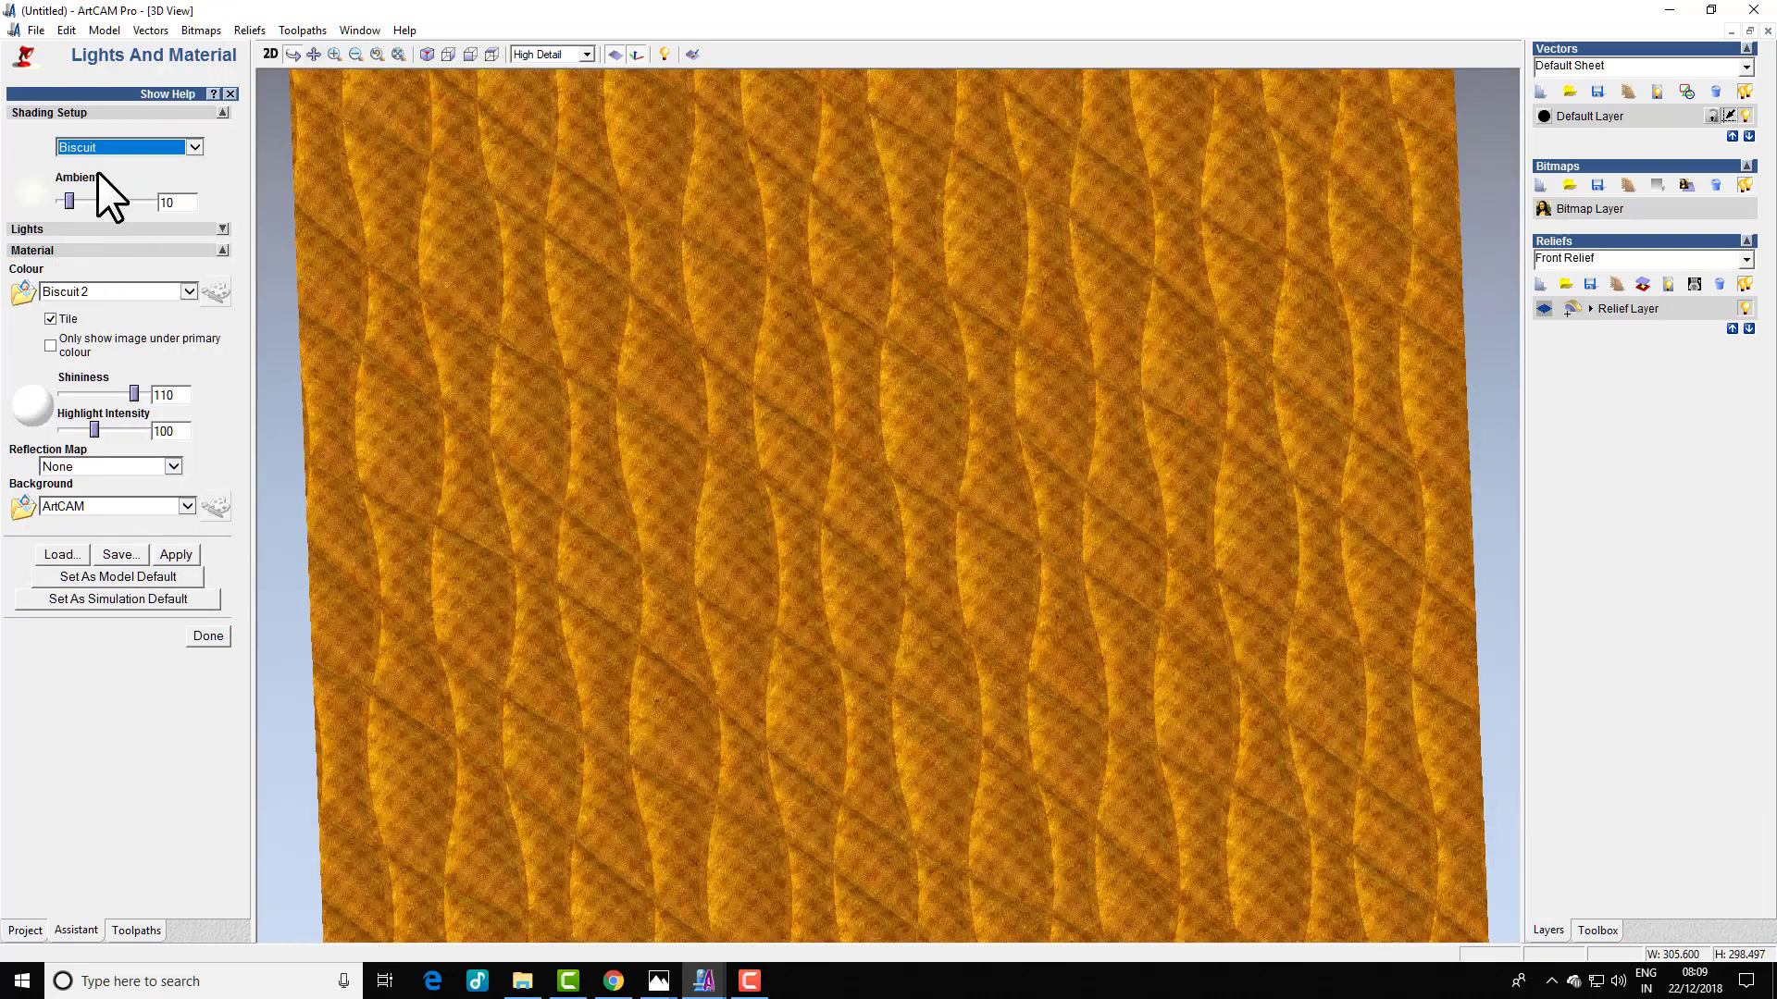
left_click(194, 146)
left_click(112, 164)
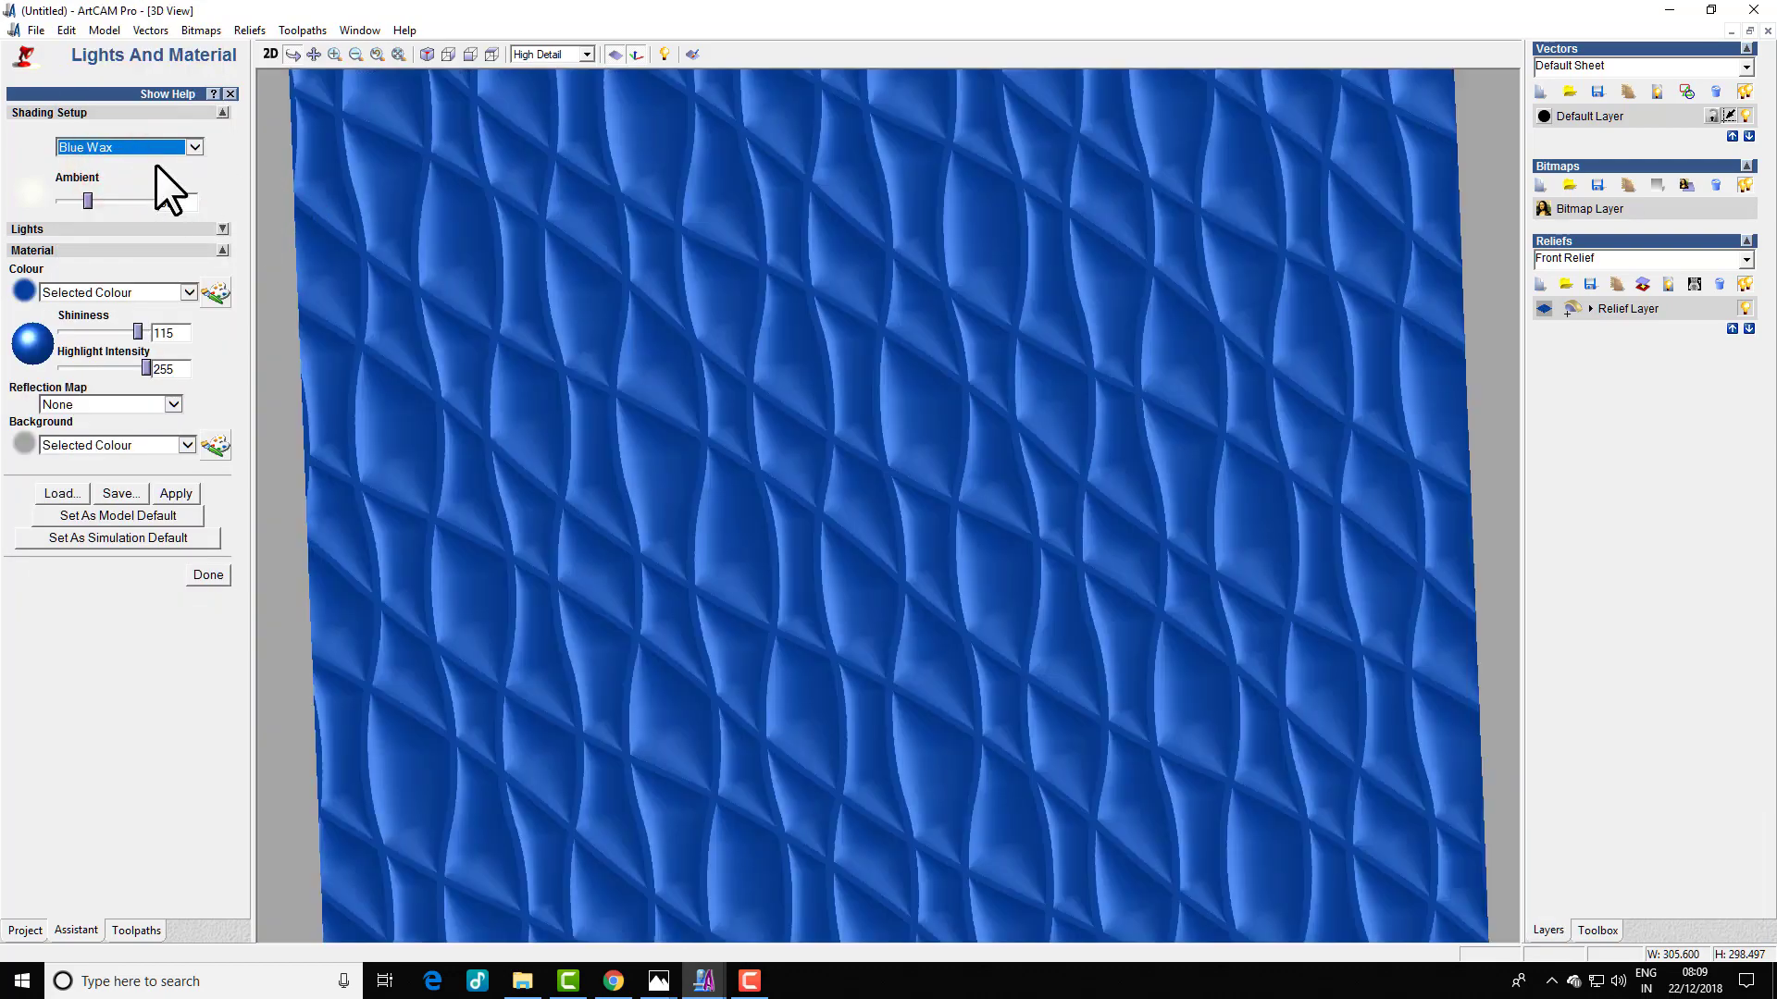
- Shade the relief with the Green Wax setup and frame the whole panel in the 3D view
left_click(195, 146)
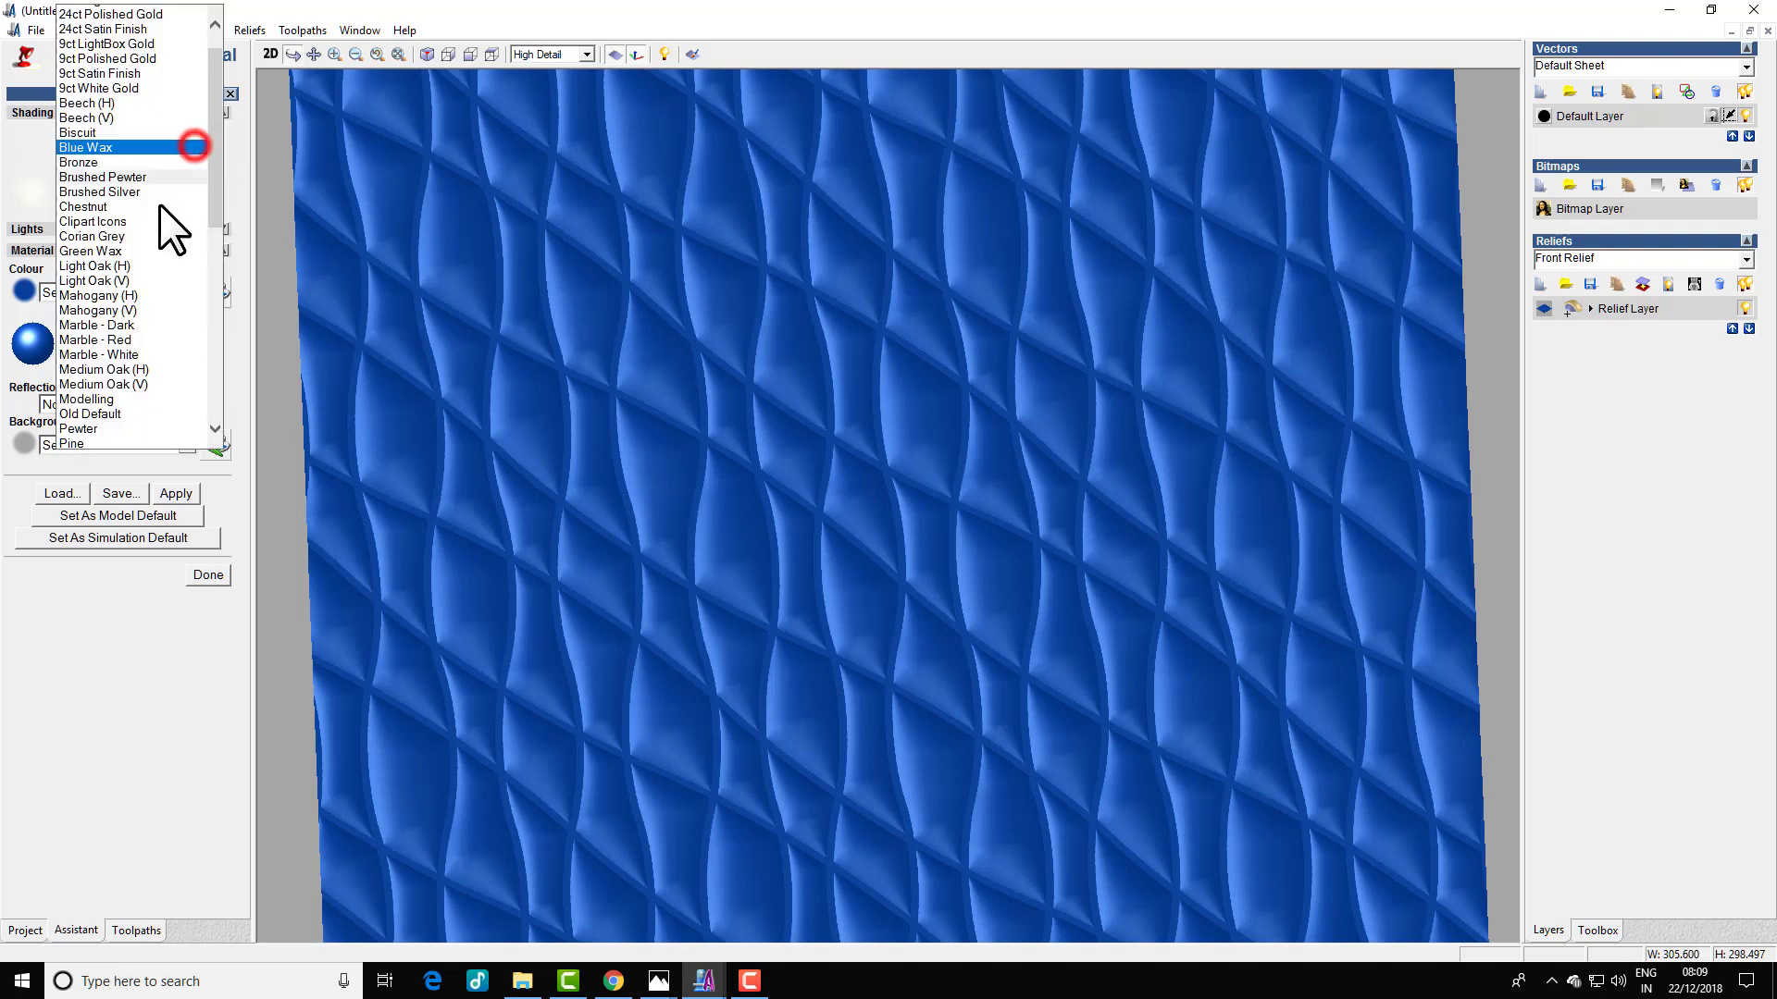
left_click(113, 247)
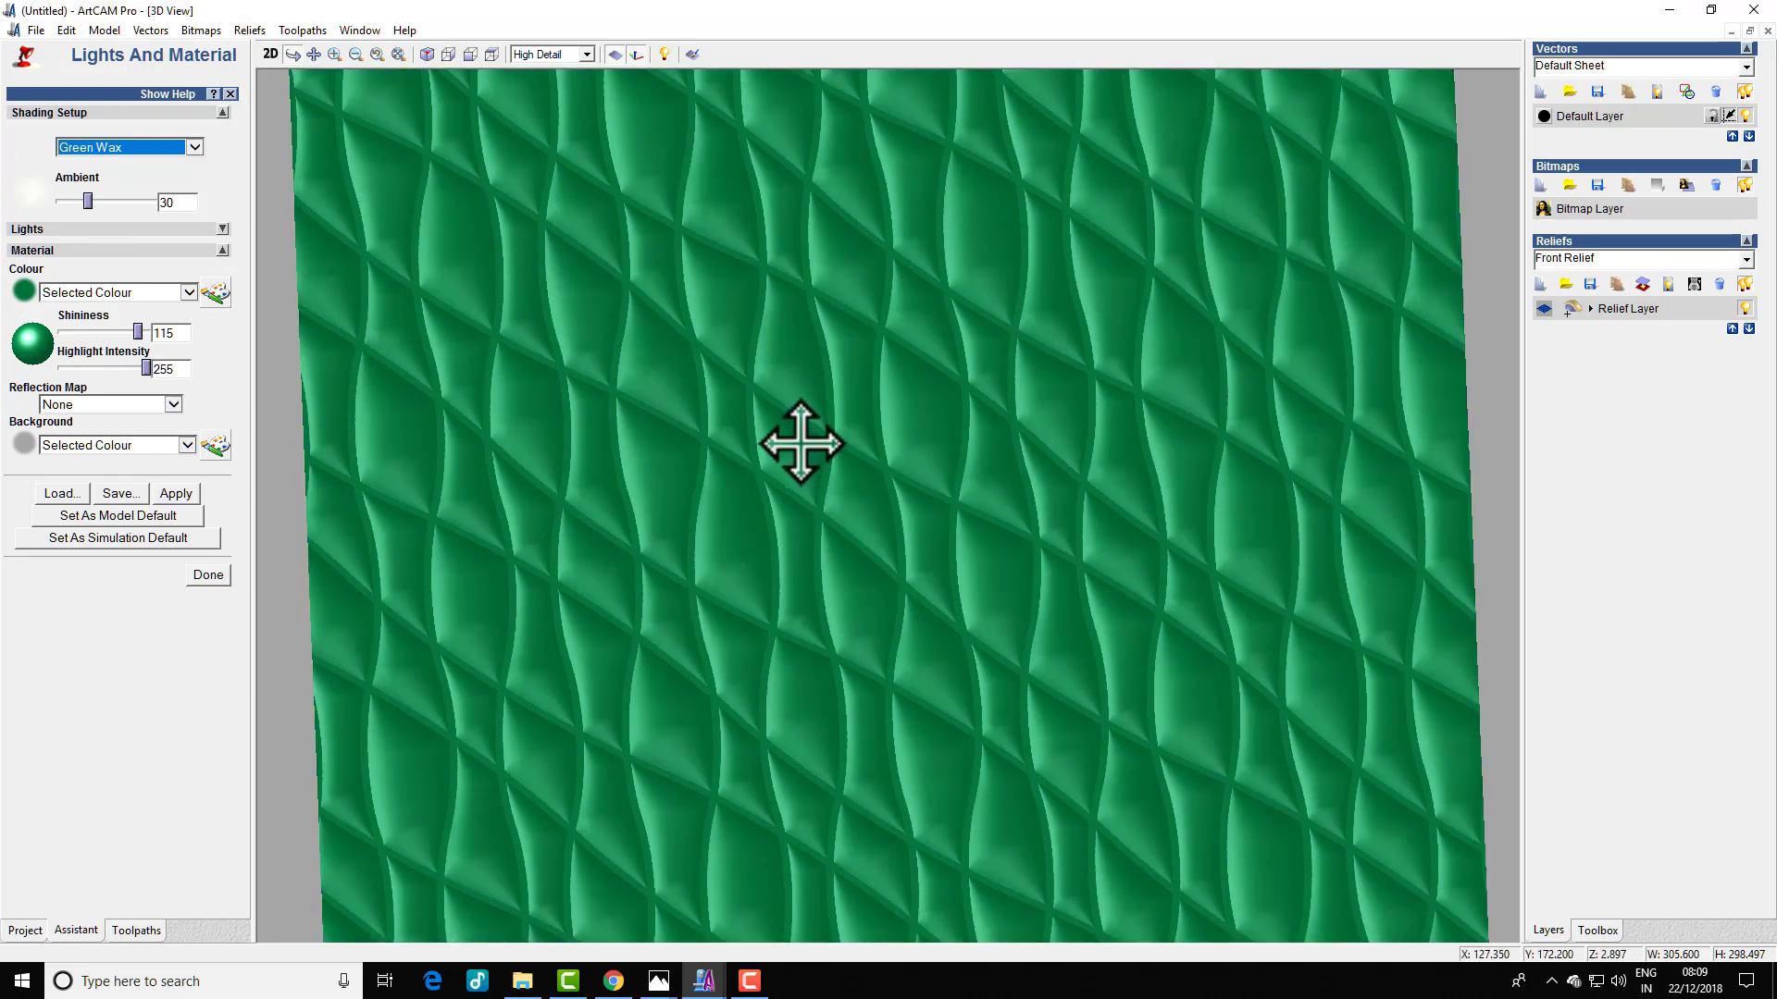
scroll(797, 431, "down", 3)
scroll(1171, 540, "up", 2)
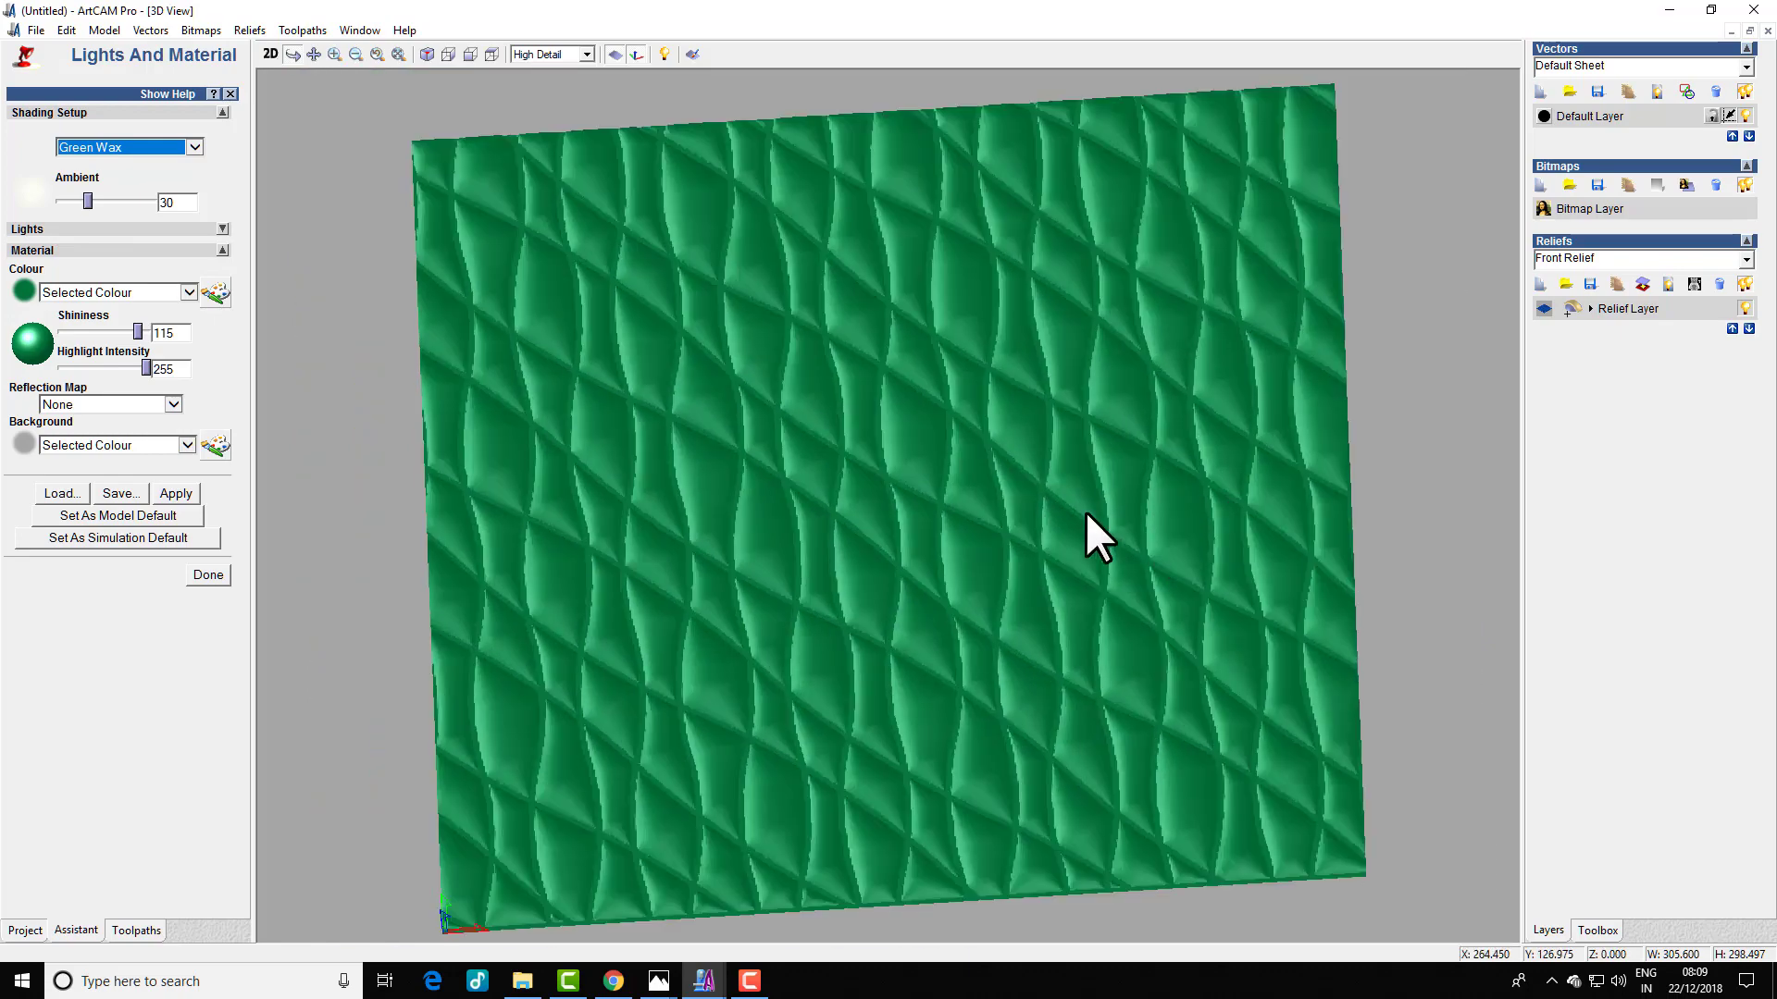